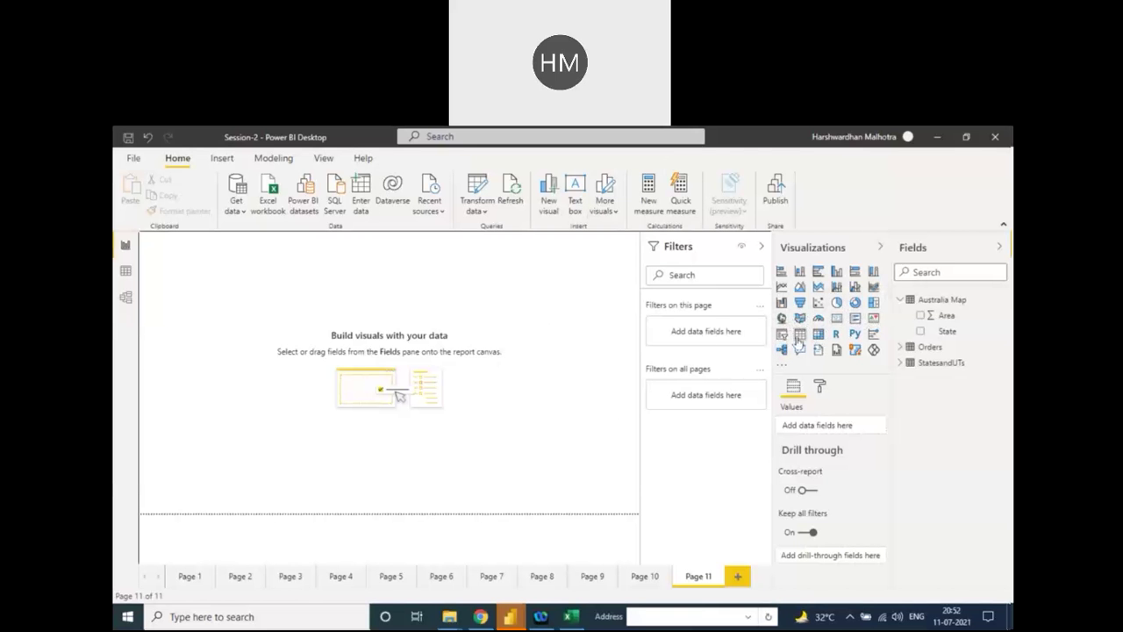
Step: Add a table visual to the blank page, enlarge it to fill most of the canvas and shift it slightly inward
click(799, 337)
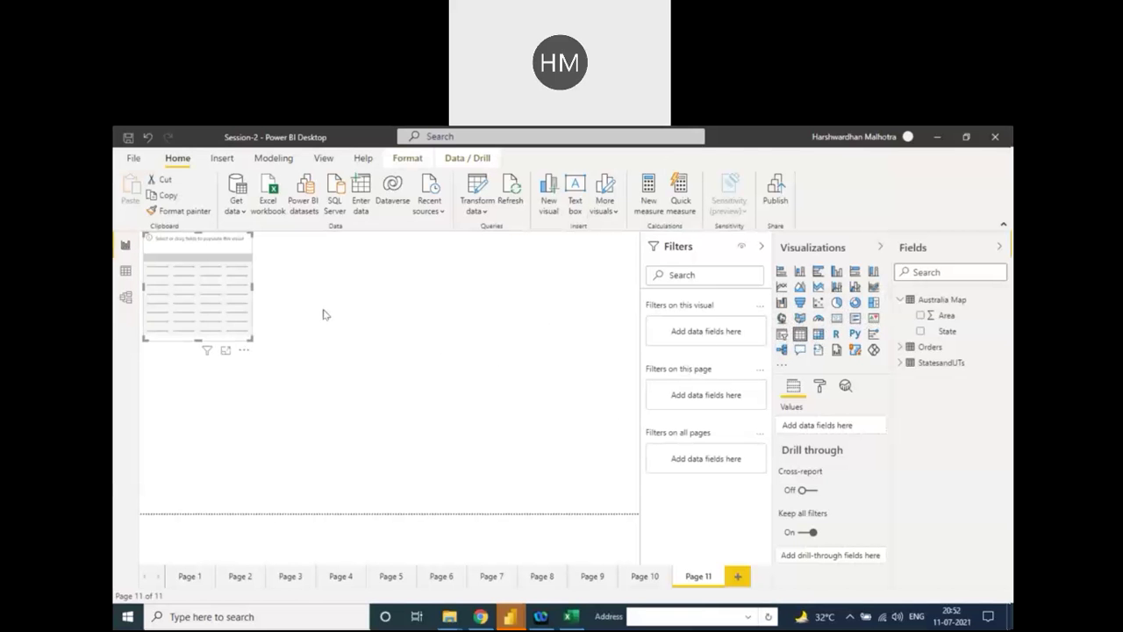
drag(250, 339, 516, 474)
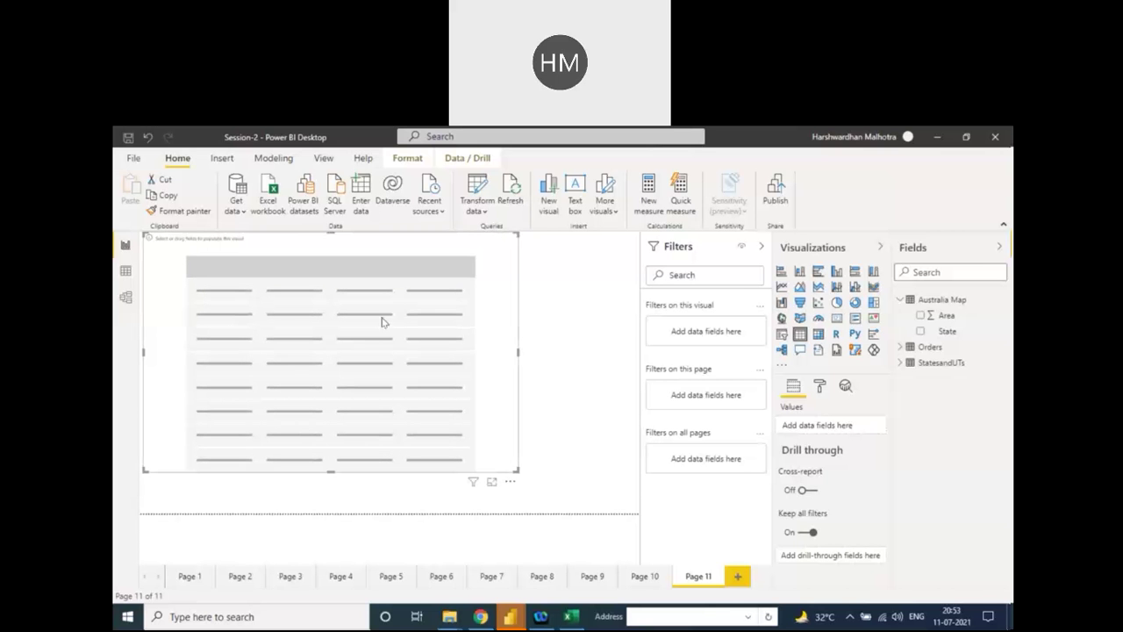
drag(343, 245, 370, 260)
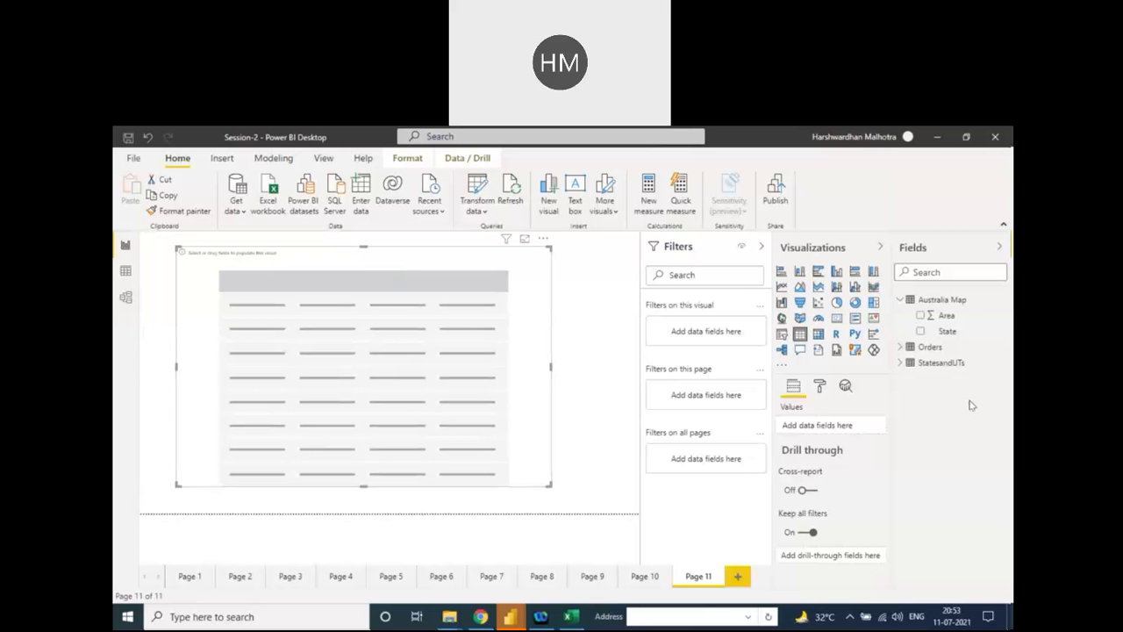
Step: Fill the table visual with Sub-Category, Sales, Profit and Quantity from the Orders table
click(901, 347)
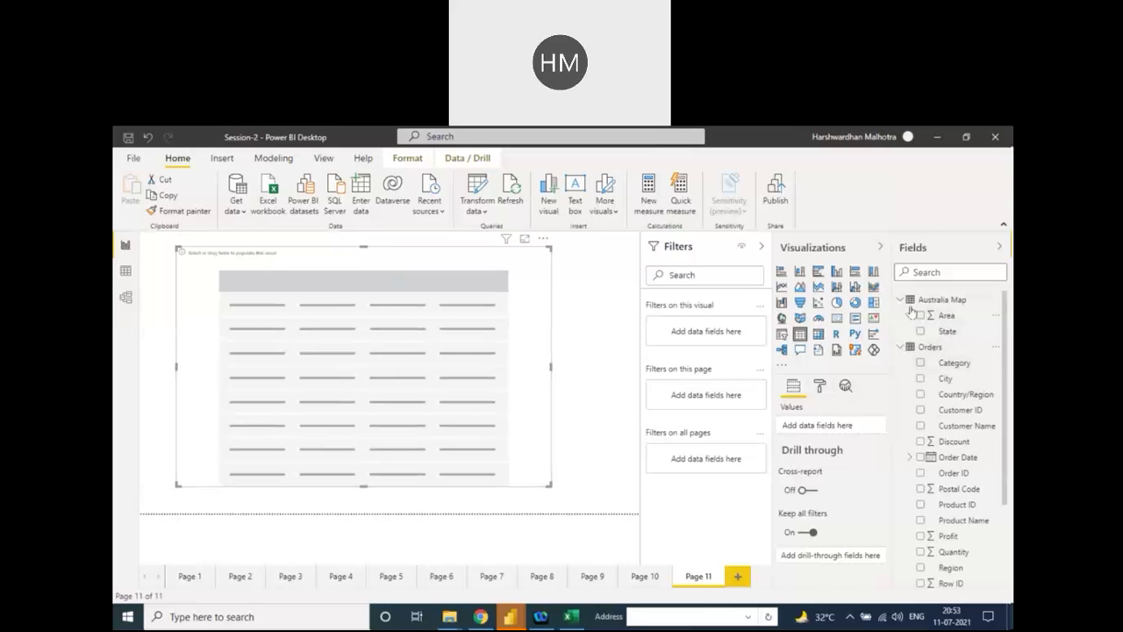
click(899, 299)
scroll(906, 562, down, 2)
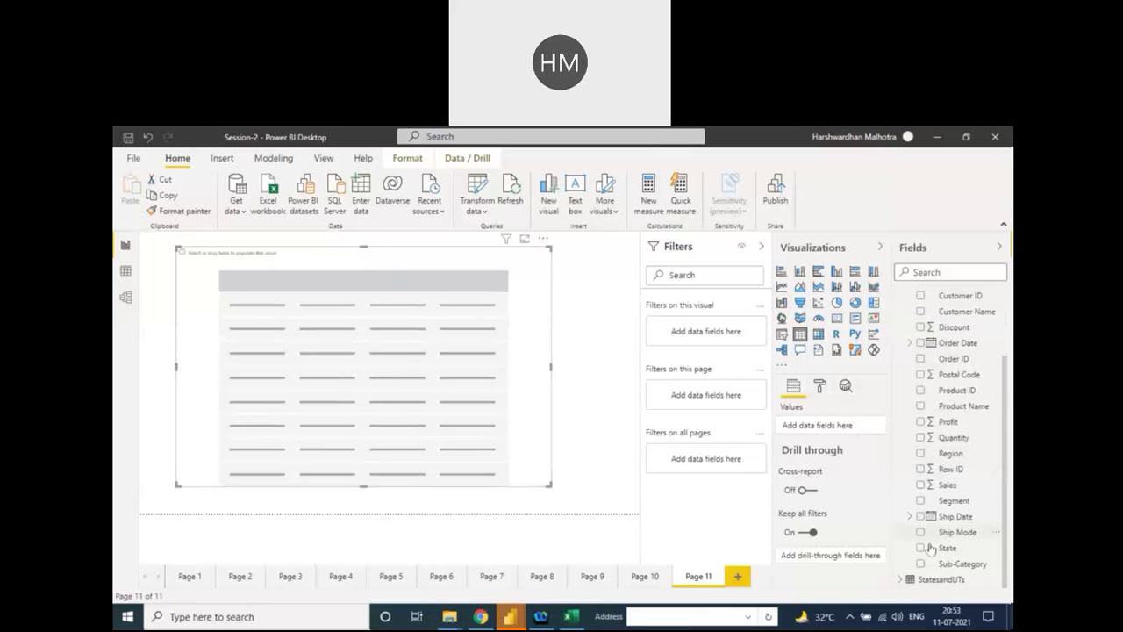
click(901, 581)
scroll(941, 395, up, 2)
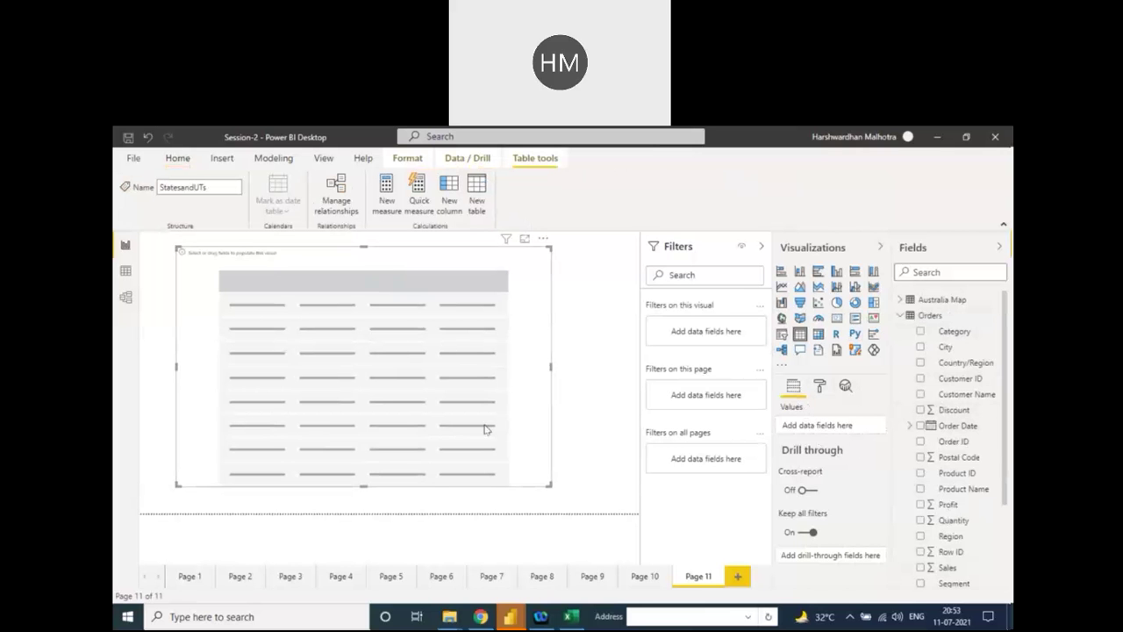
scroll(947, 536, down, 3)
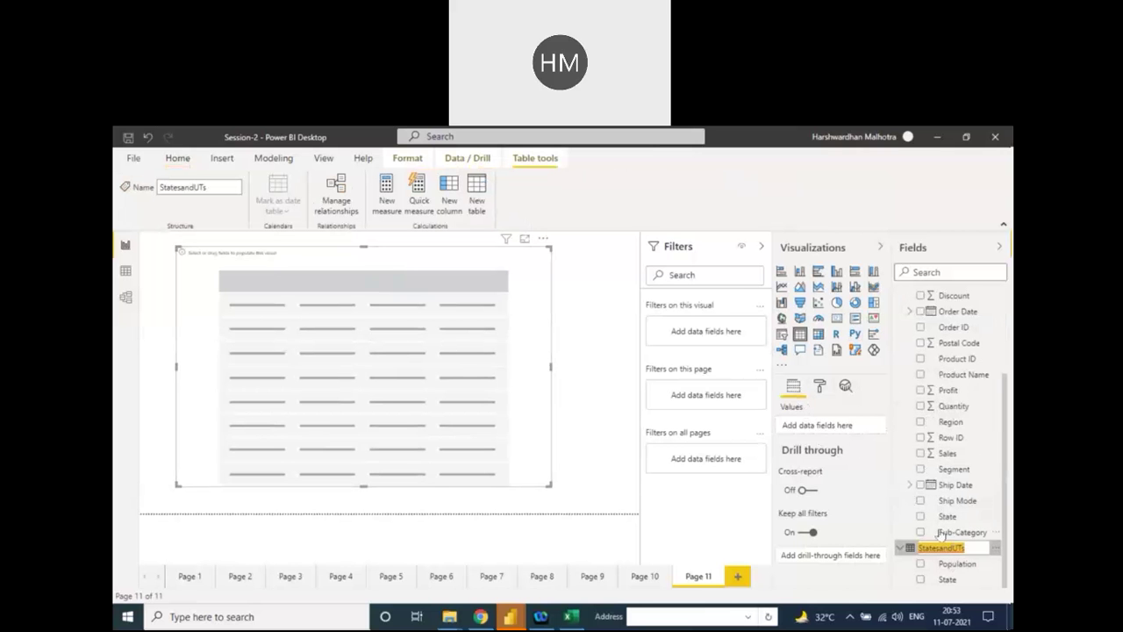
click(952, 532)
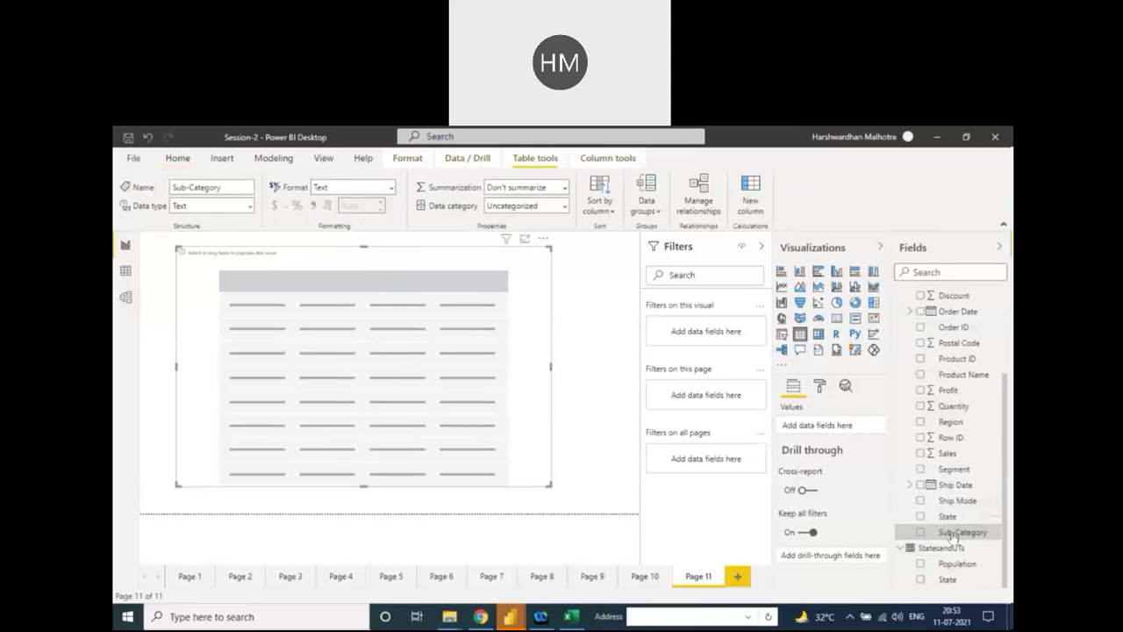
click(816, 424)
click(939, 532)
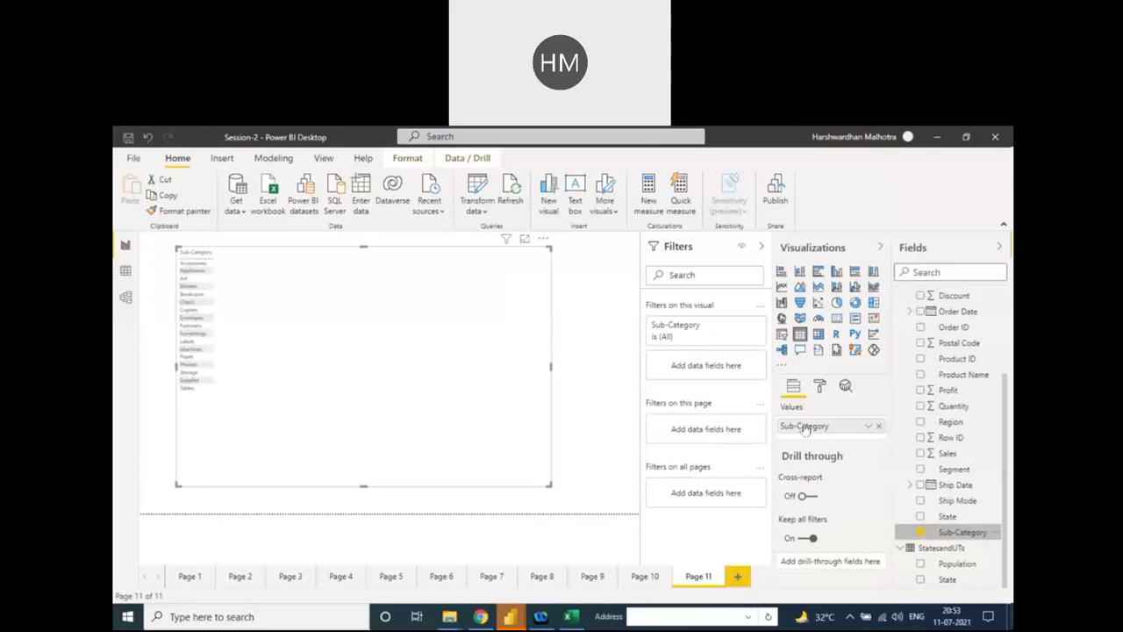
click(932, 454)
click(922, 392)
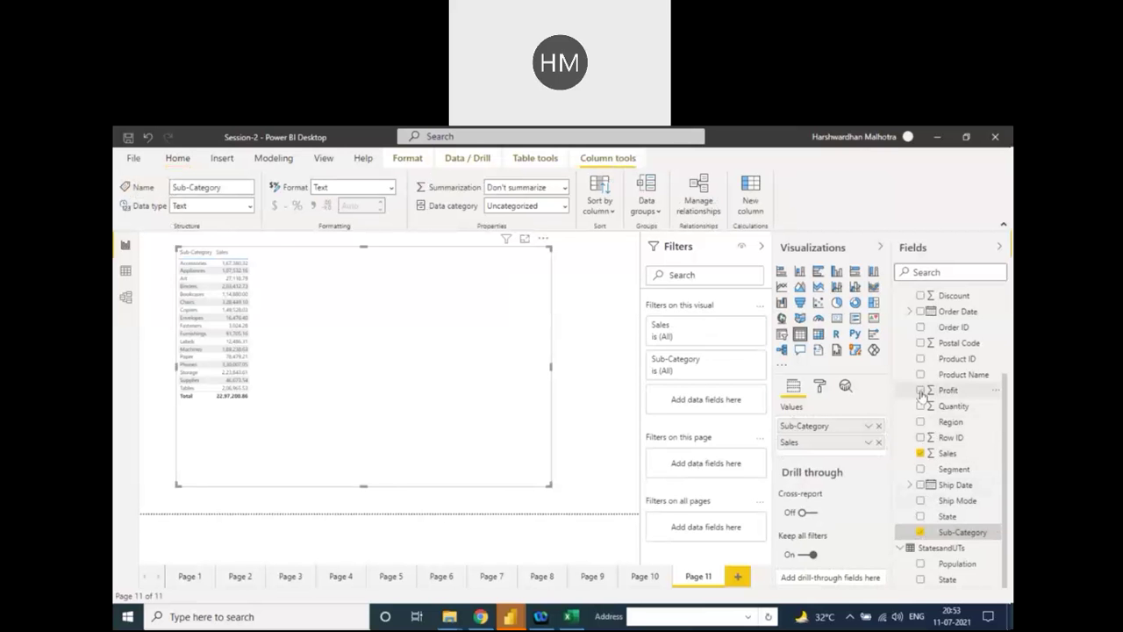
click(921, 407)
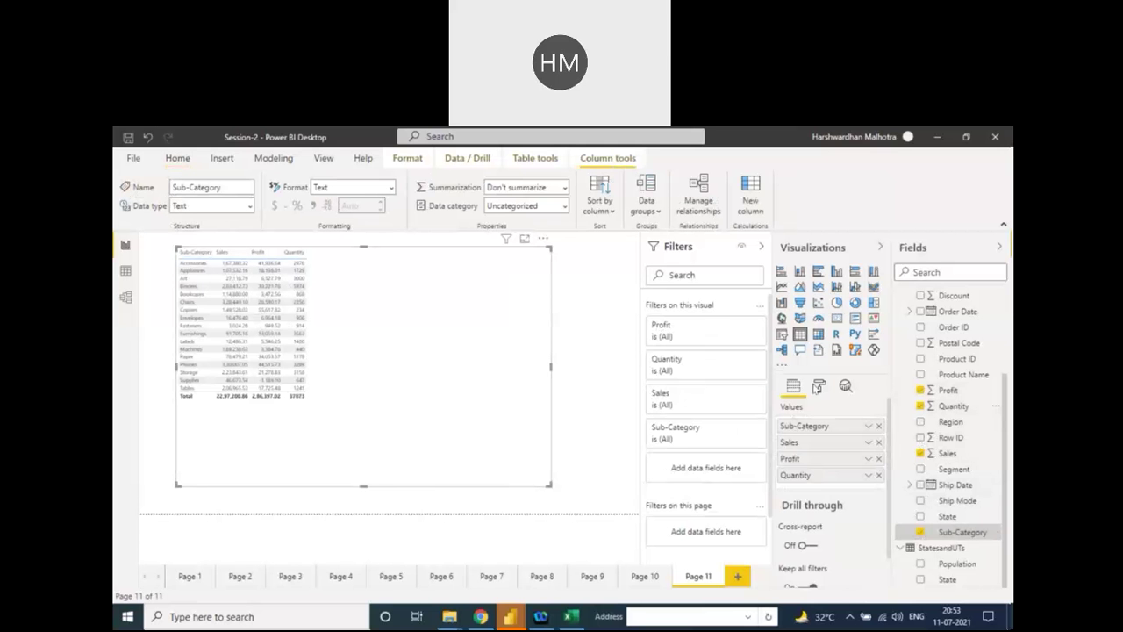
Step: Find the table's size settings in its formatting options and set the grid text size to 15 pt
click(819, 386)
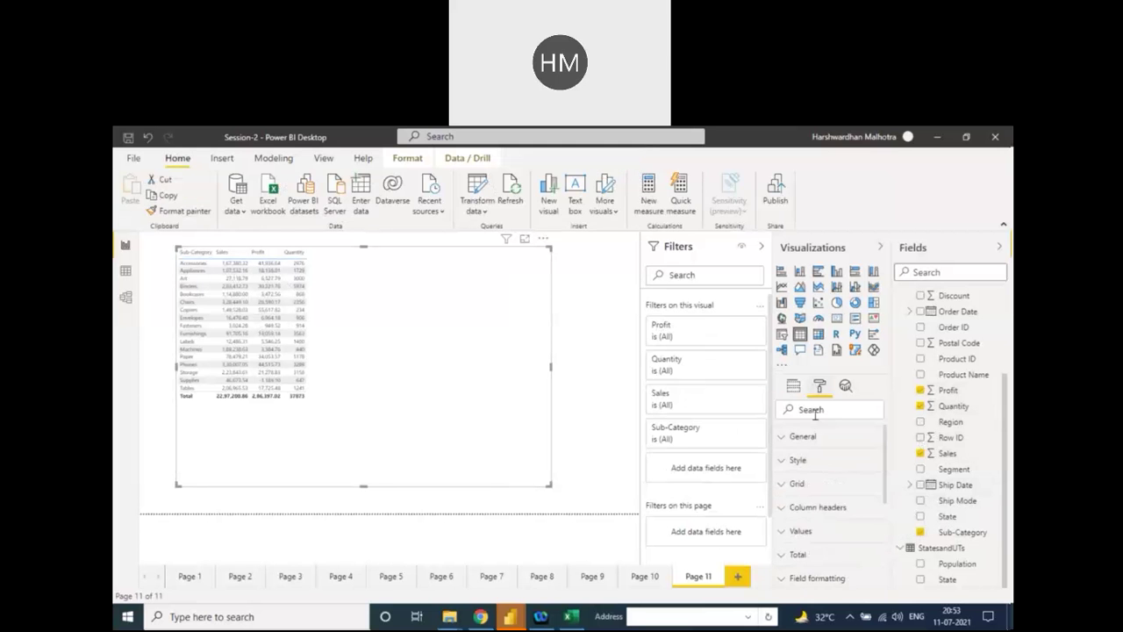
click(815, 412)
text(size)
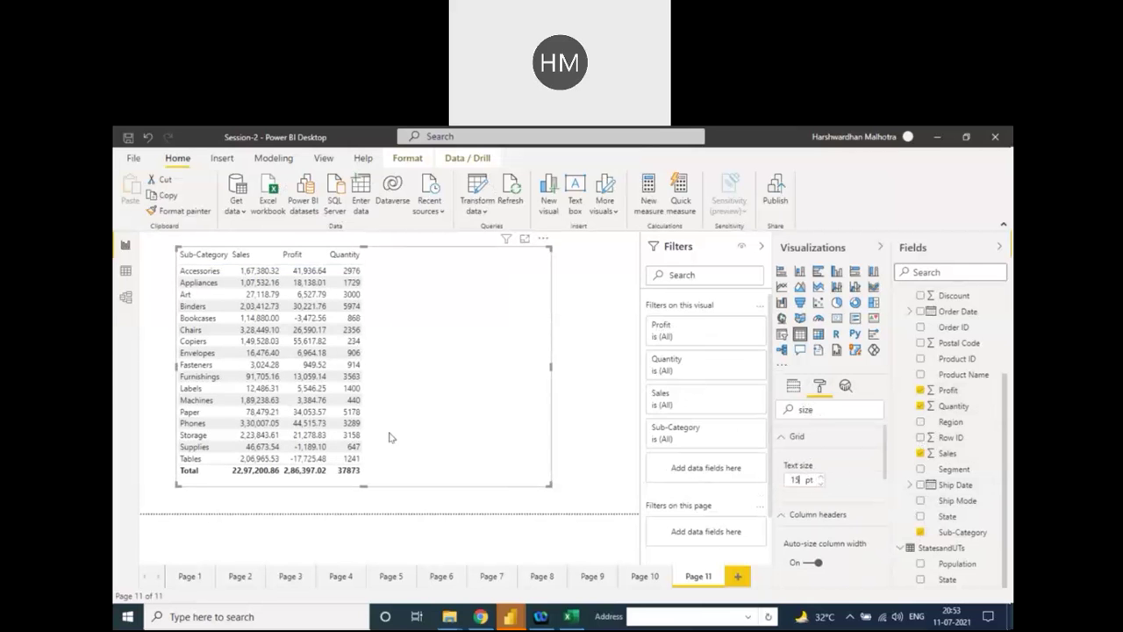
click(796, 479)
Step: Set the column header text size to 18 pt and narrow the table visual to fit its four columns
click(781, 439)
click(781, 461)
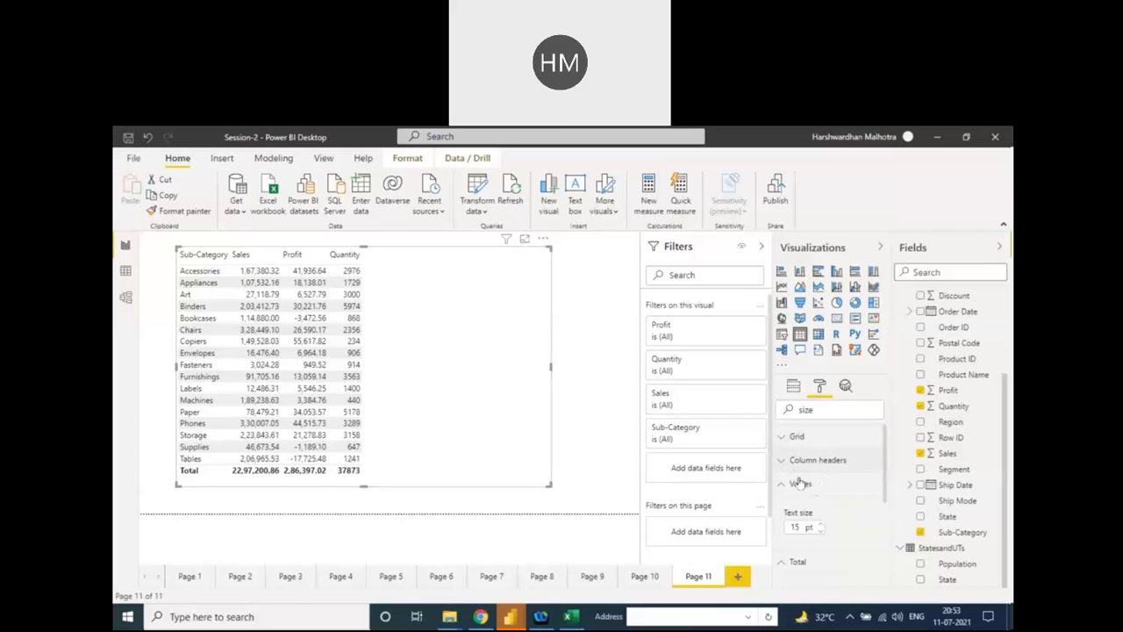
click(783, 460)
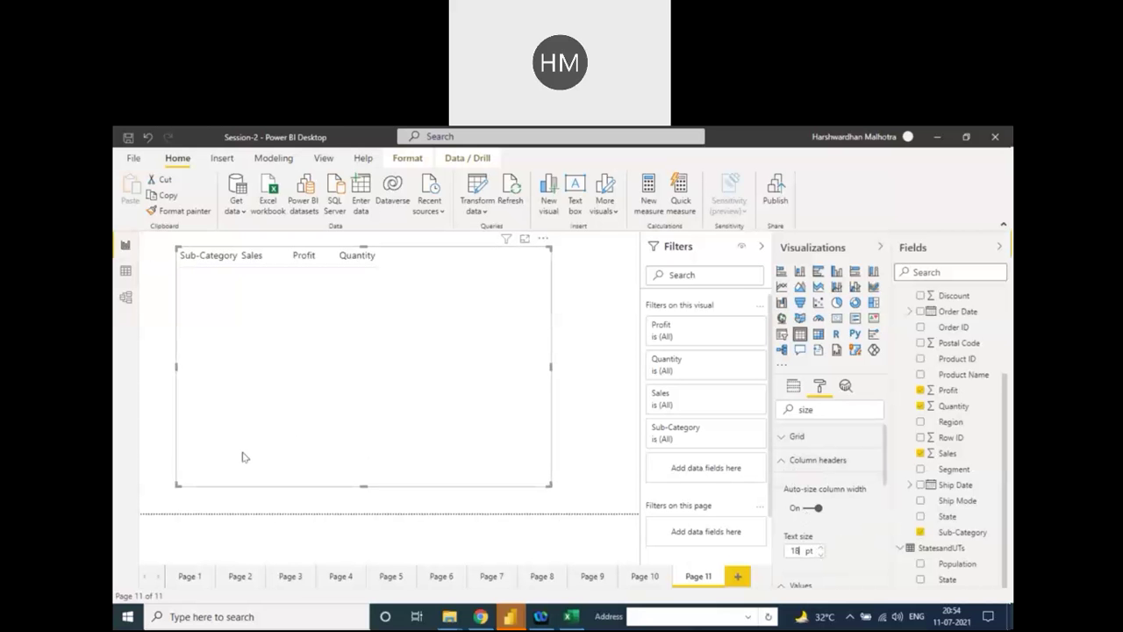
drag(551, 484, 389, 484)
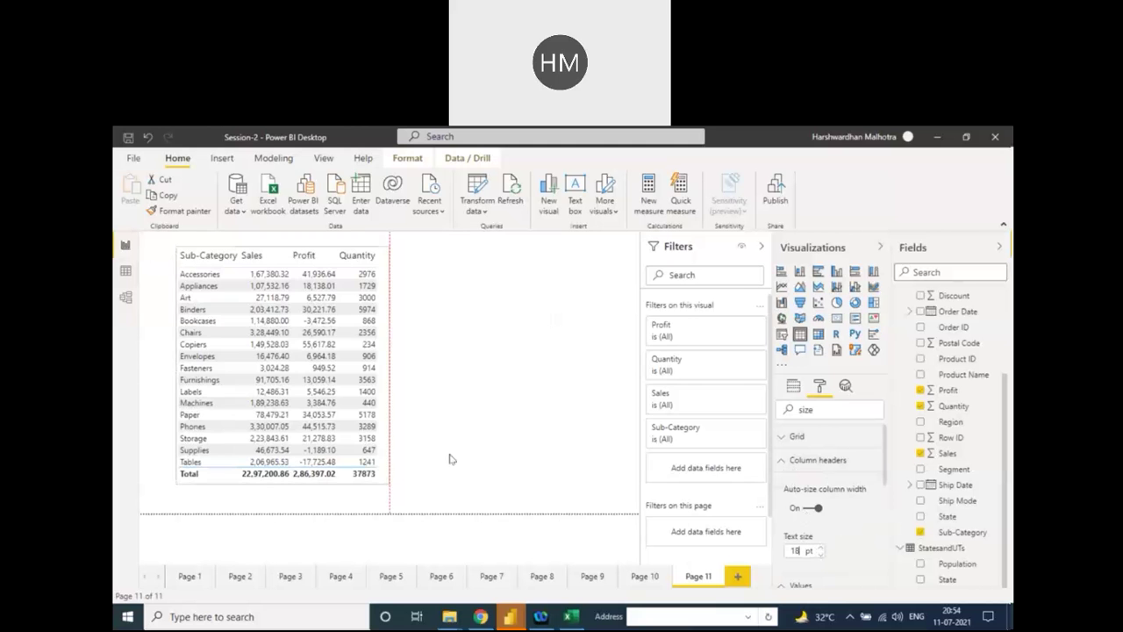
click(460, 443)
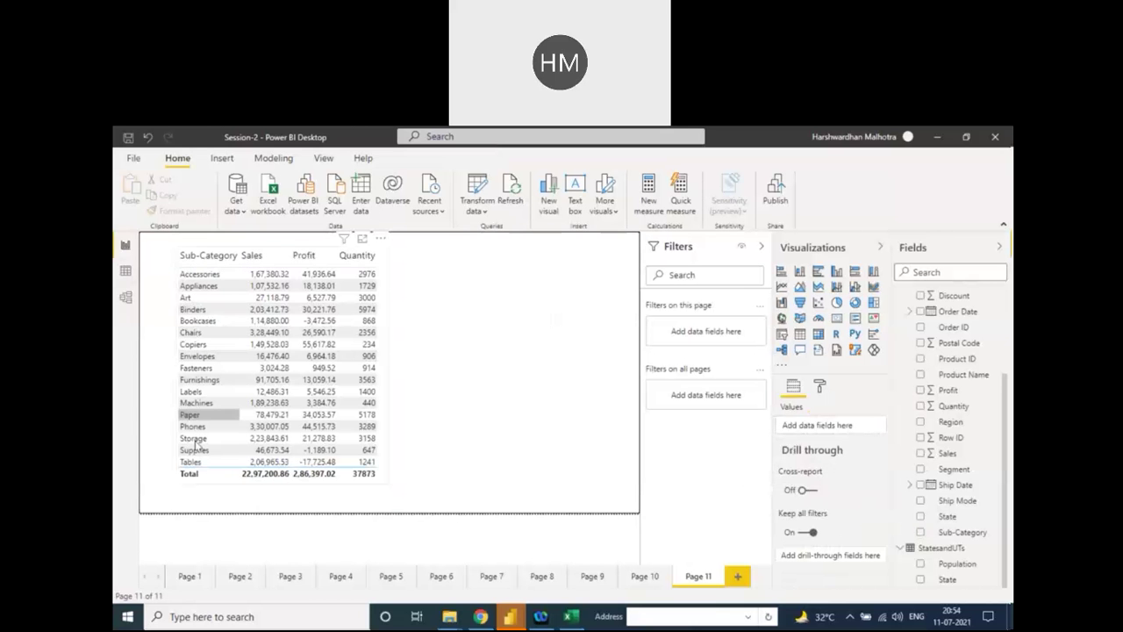
Step: Sort the table by Sub-Category, Sales, Profit and Quantity in turn, finishing with Sales in descending order
click(186, 267)
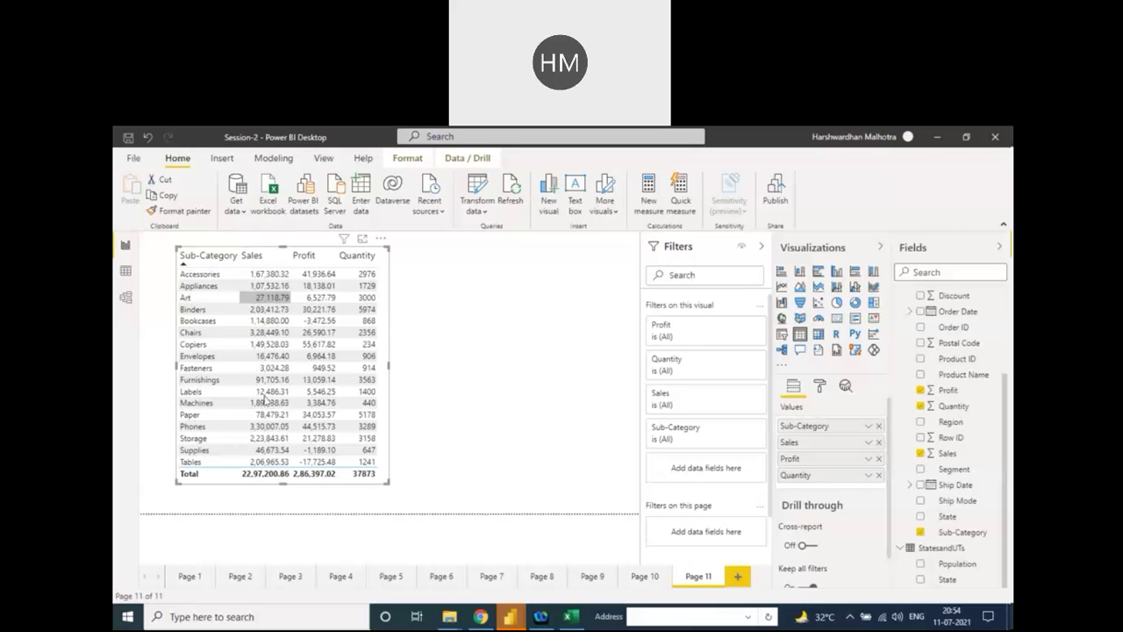
click(252, 256)
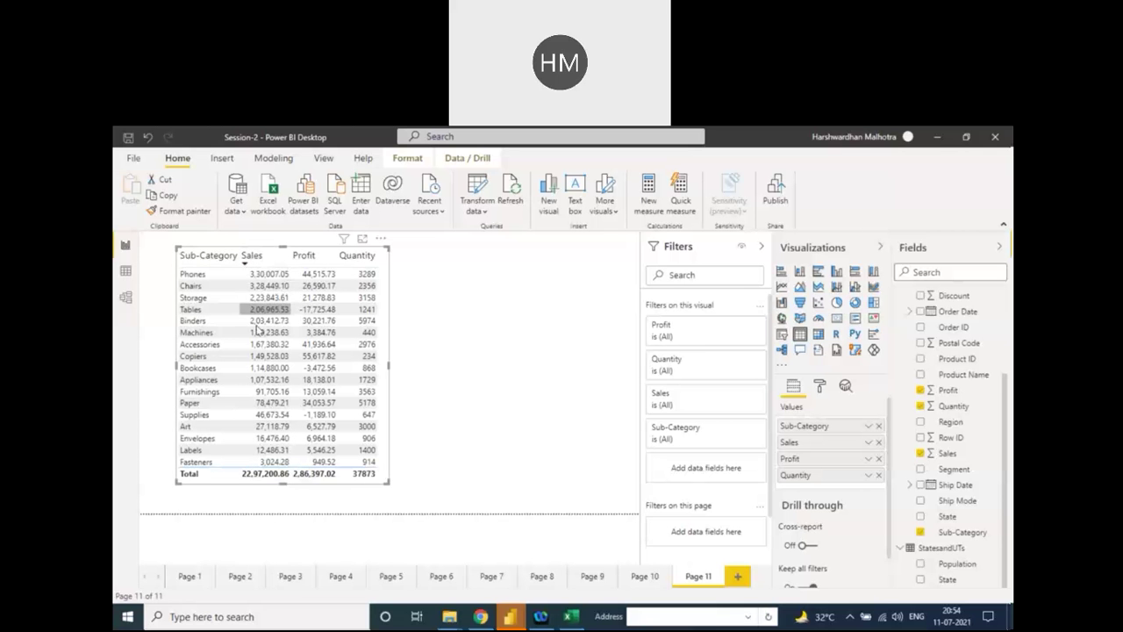
click(304, 255)
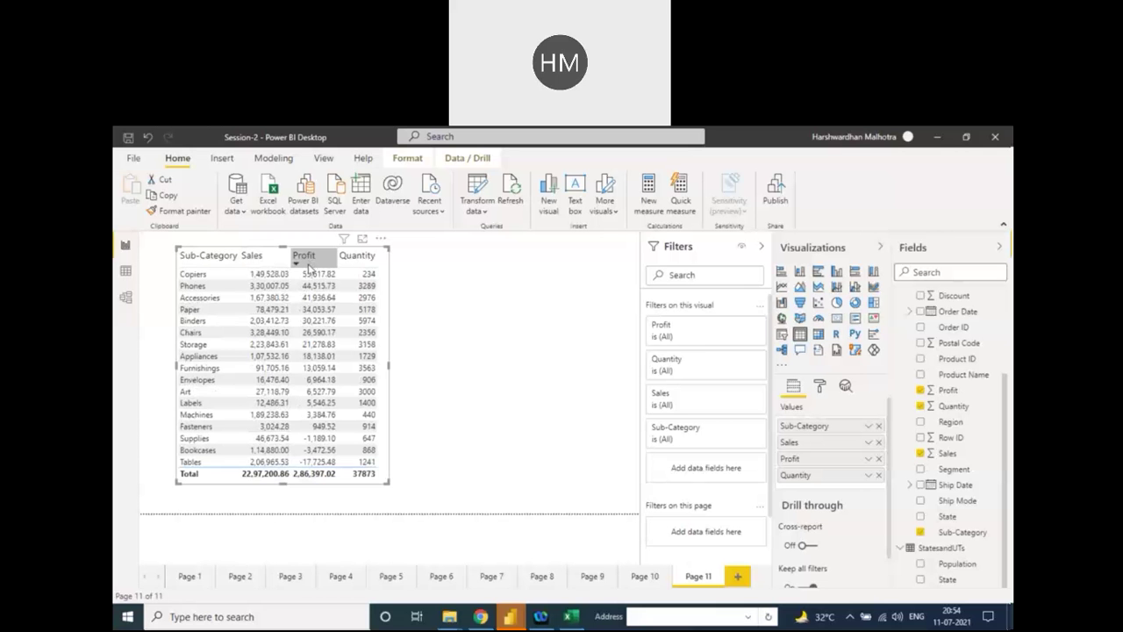
click(305, 264)
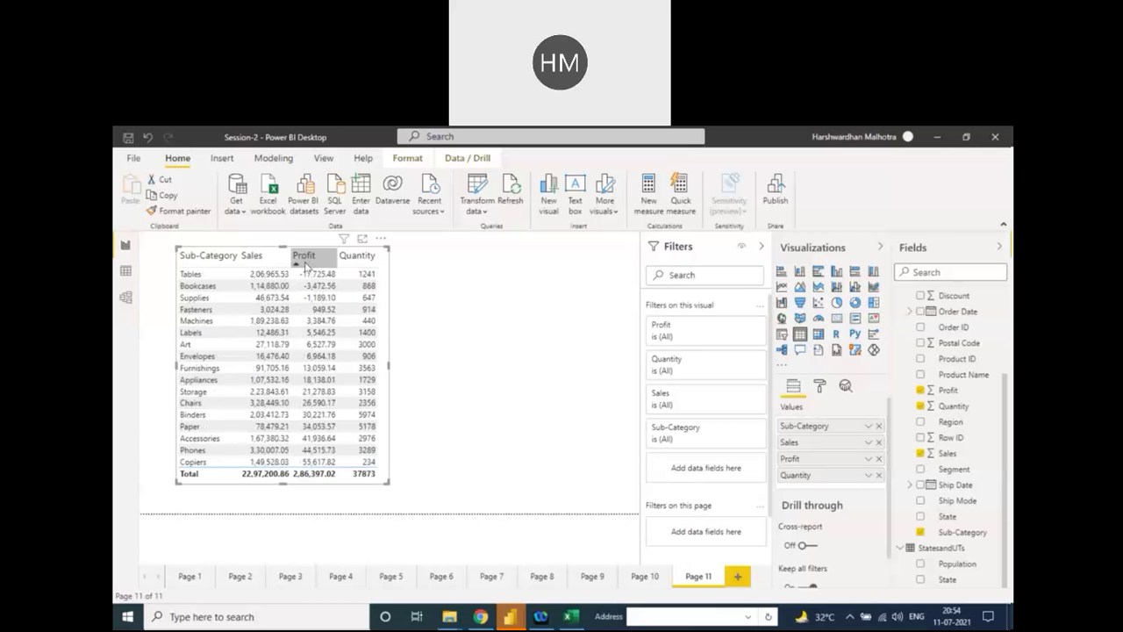
click(304, 263)
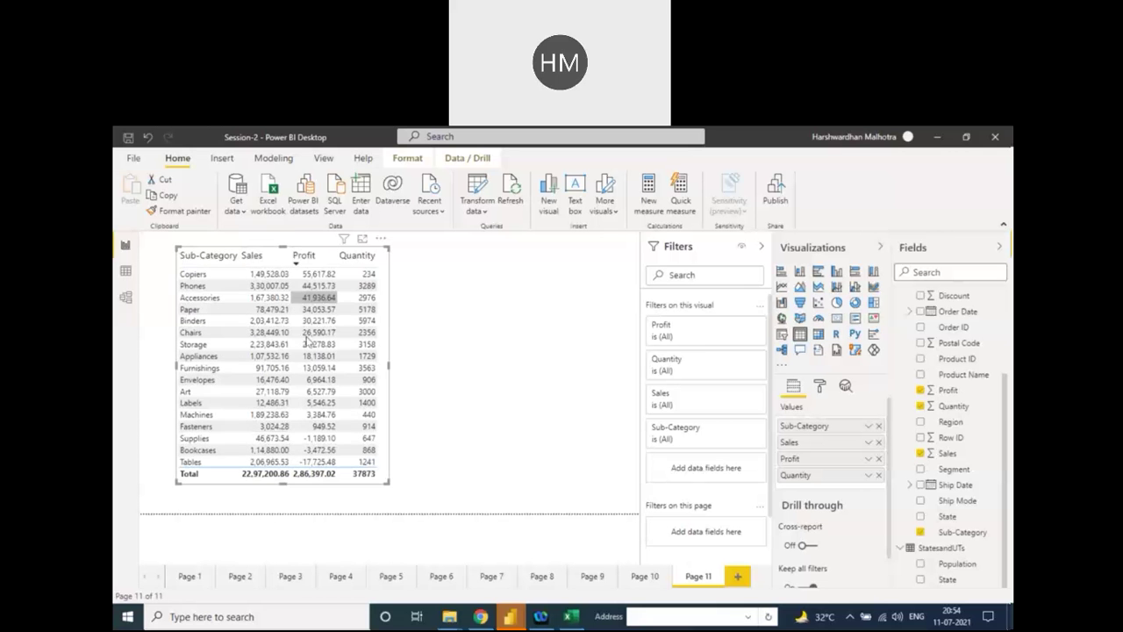
click(353, 267)
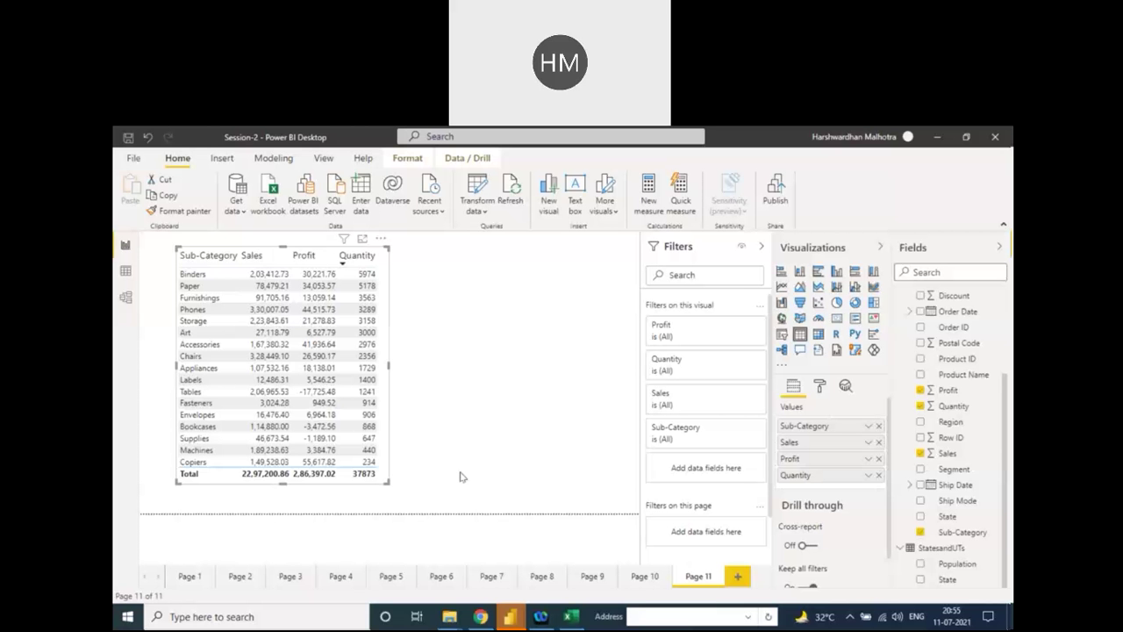
click(380, 238)
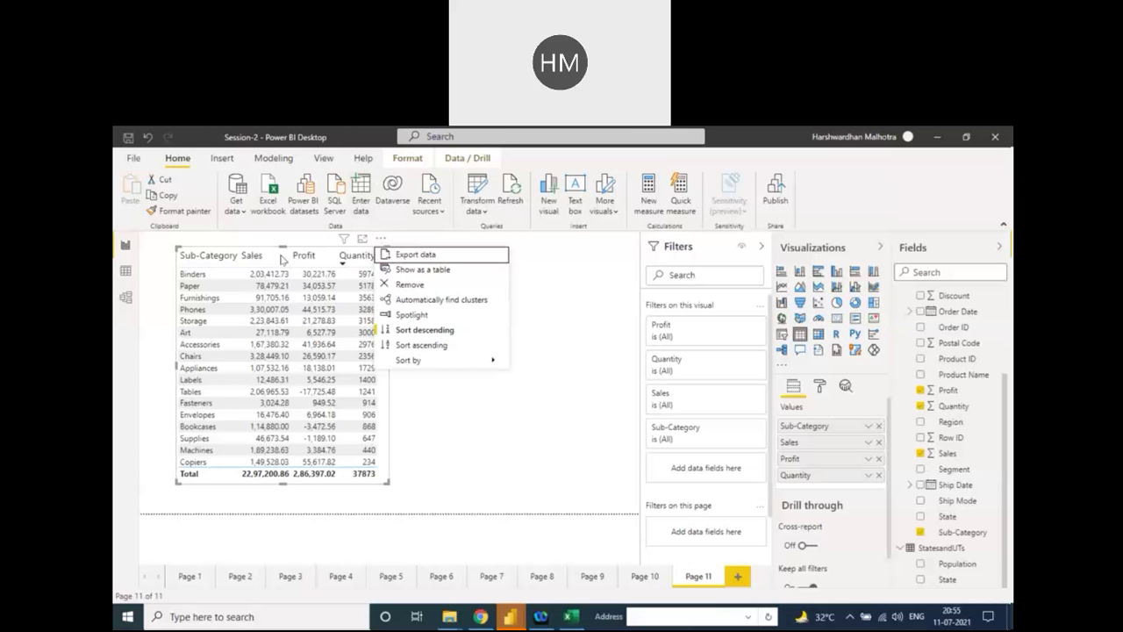
click(279, 256)
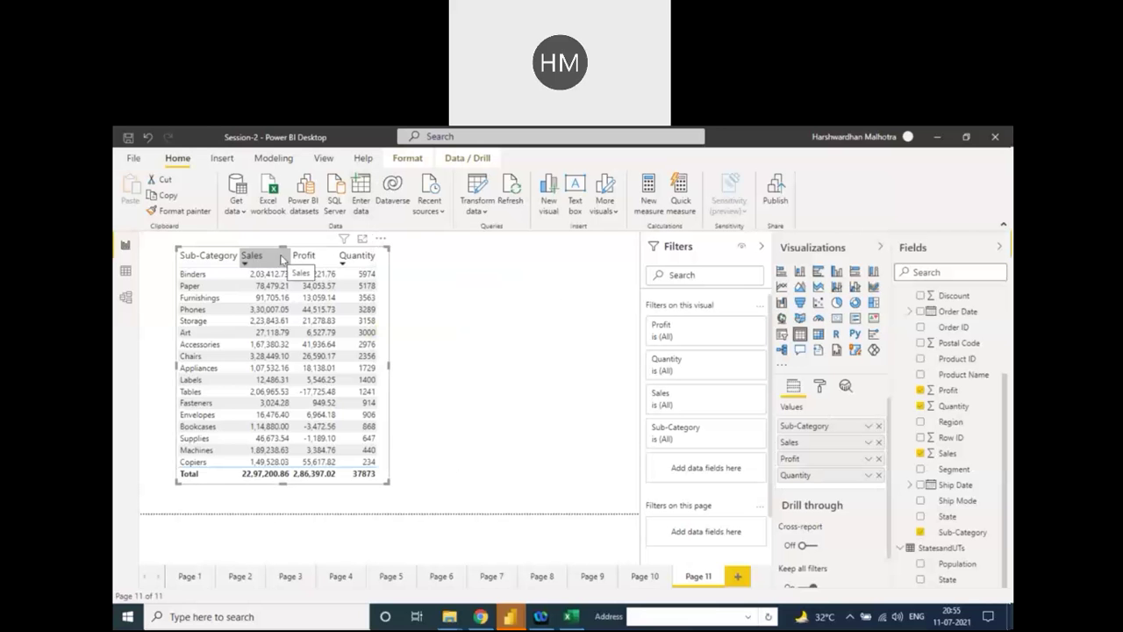
Step: Copy the table visual and paste it onto a new report page
click(172, 200)
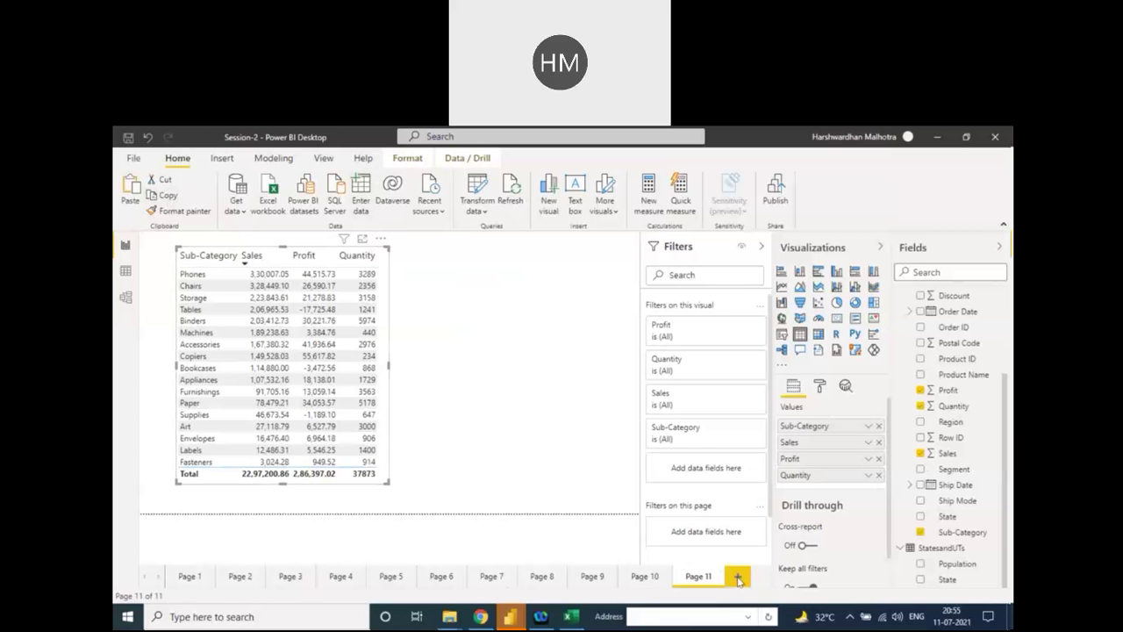
click(738, 576)
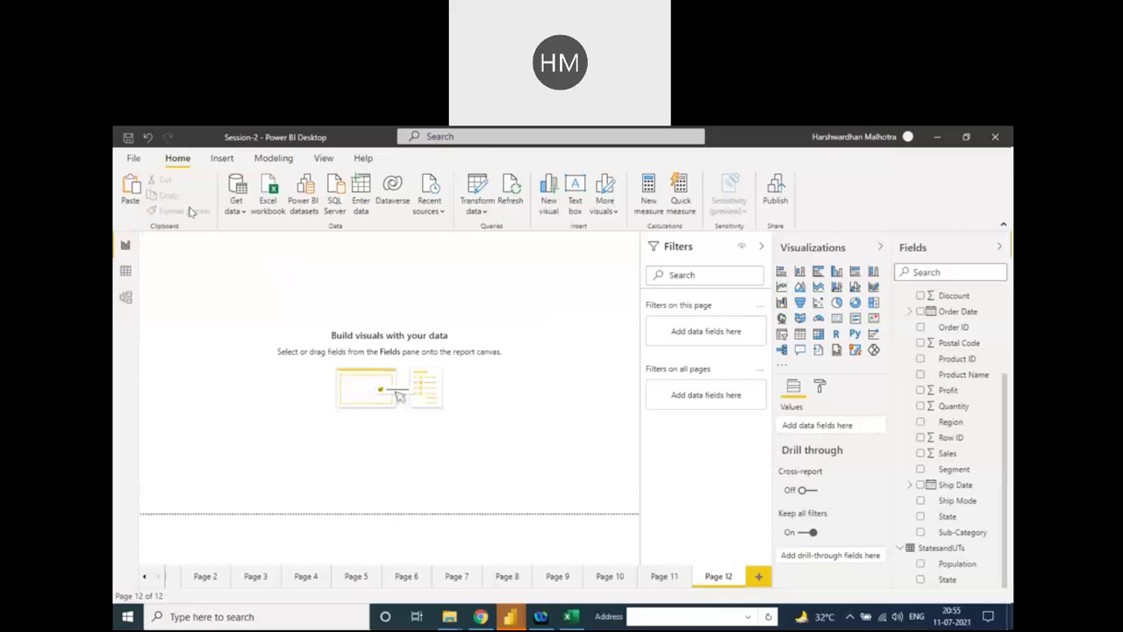
click(132, 188)
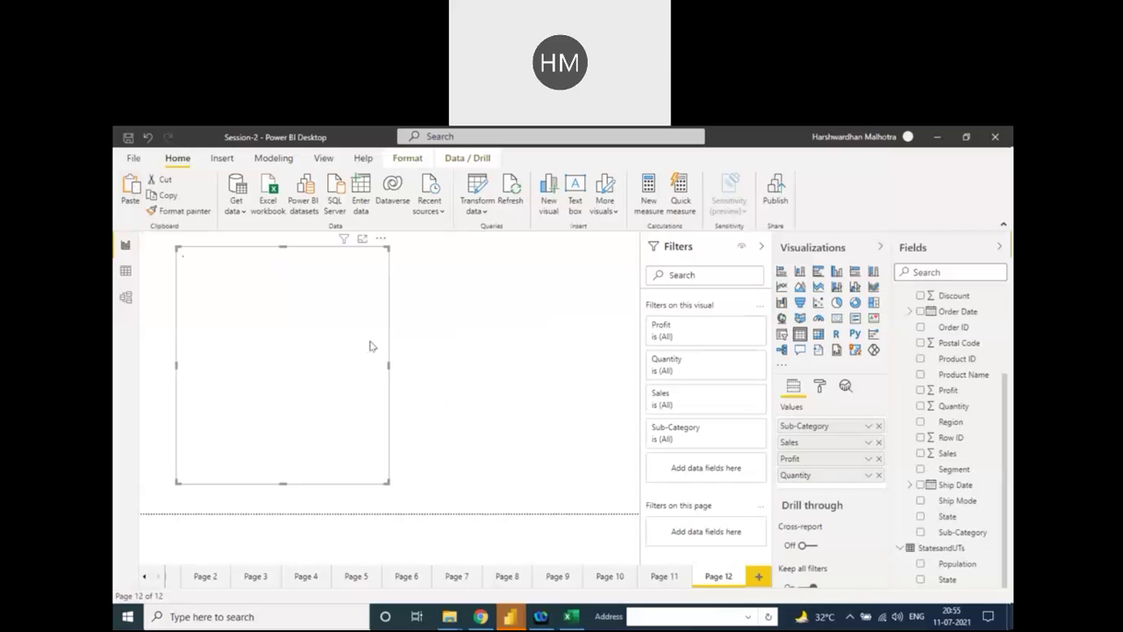
mouse_move(389, 365)
mouse_down()
mouse_move(434, 366)
mouse_move(389, 376)
mouse_up()
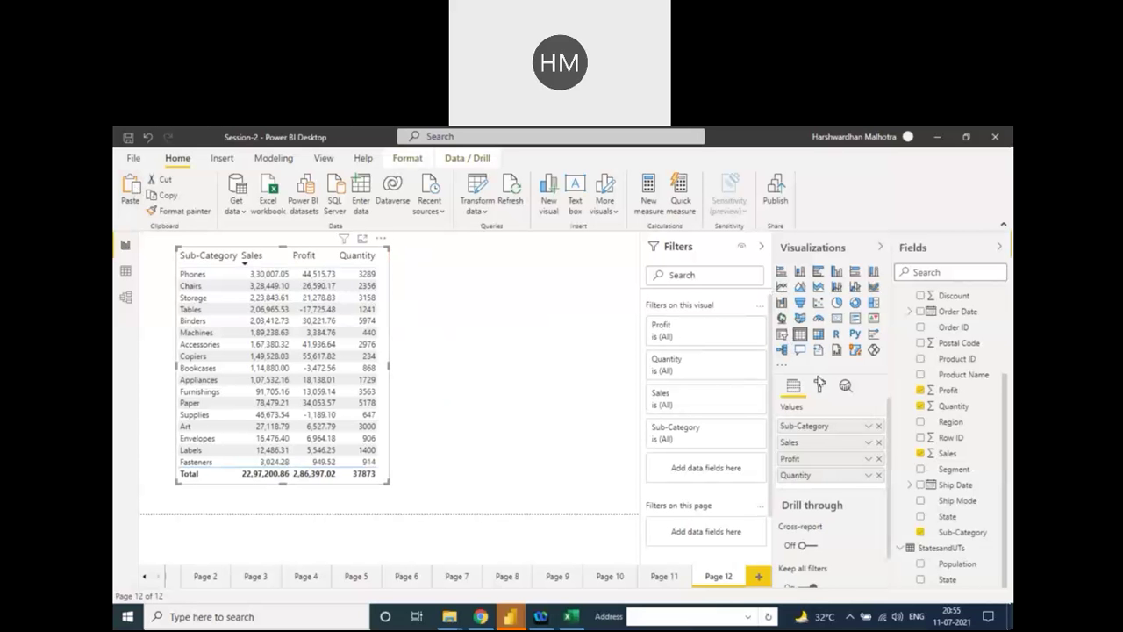
Step: Open the table's conditional formatting options and choose Sales as the column to format
click(819, 387)
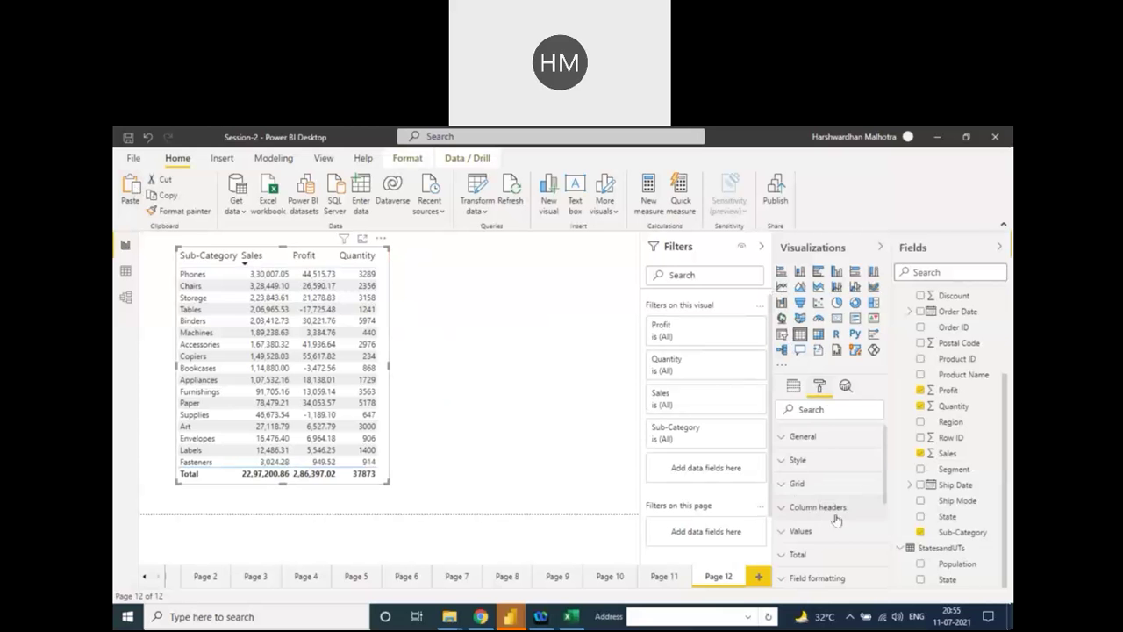
drag(888, 506, 888, 573)
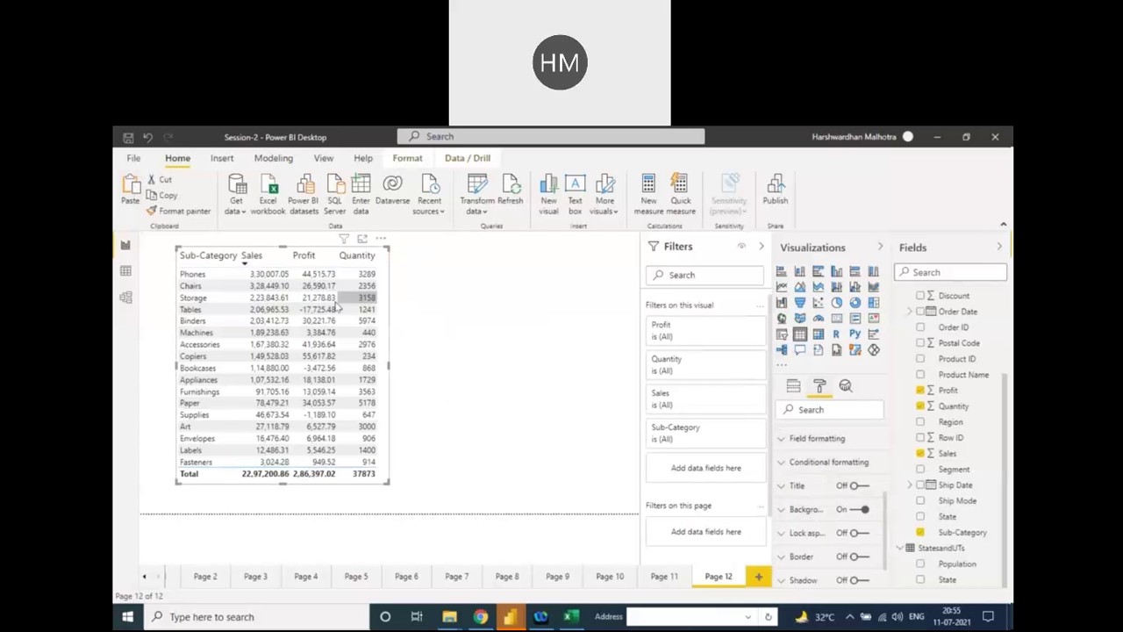
click(782, 468)
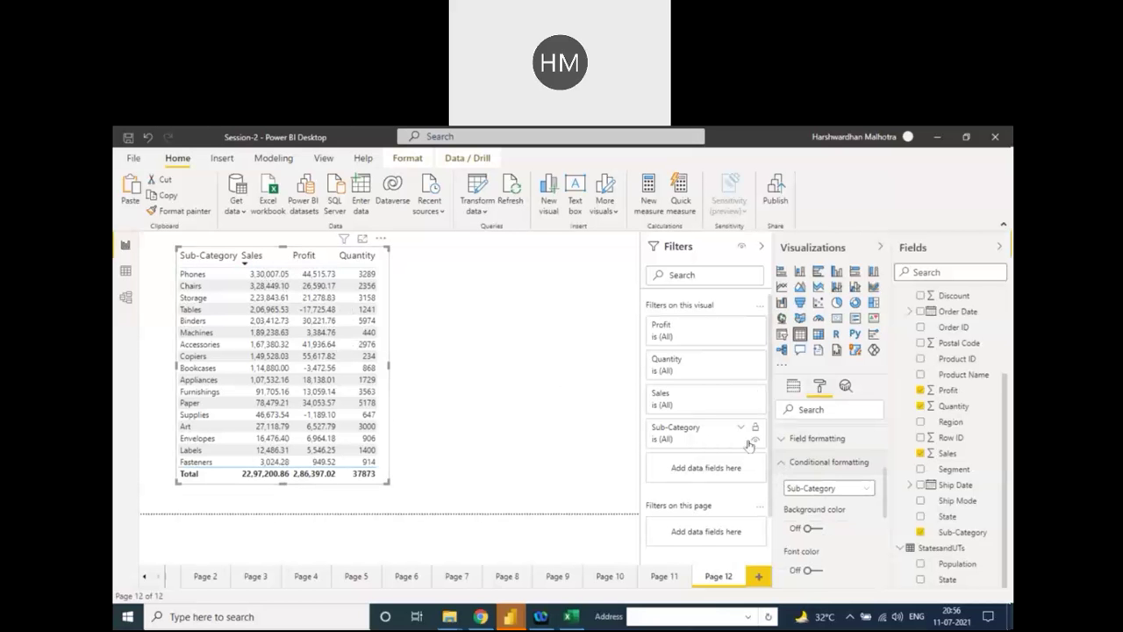
click(809, 488)
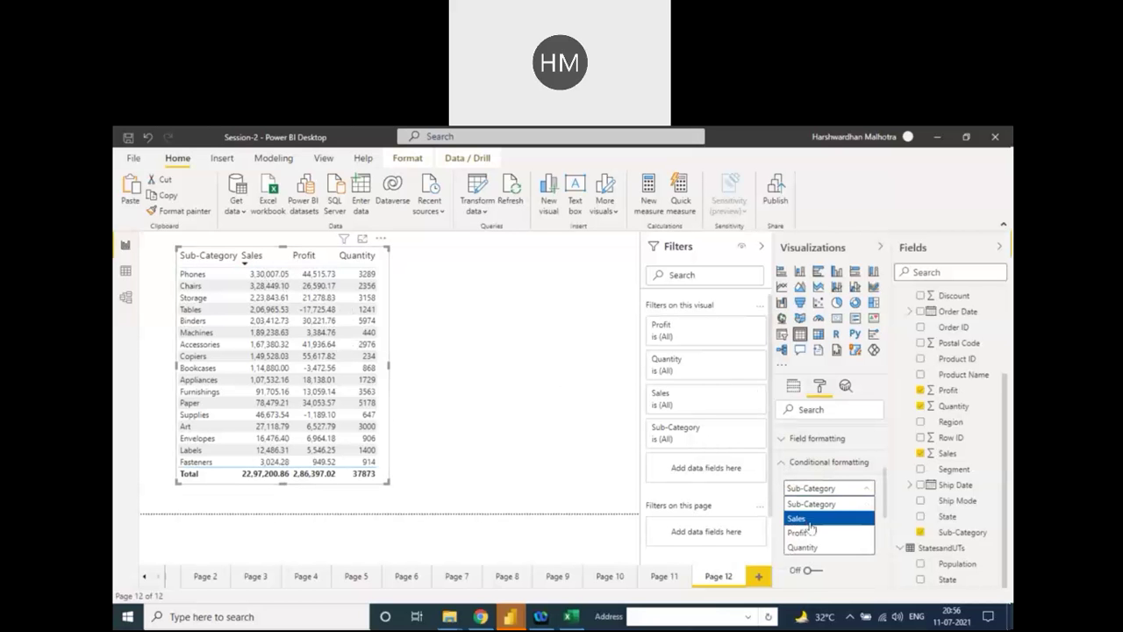
click(811, 518)
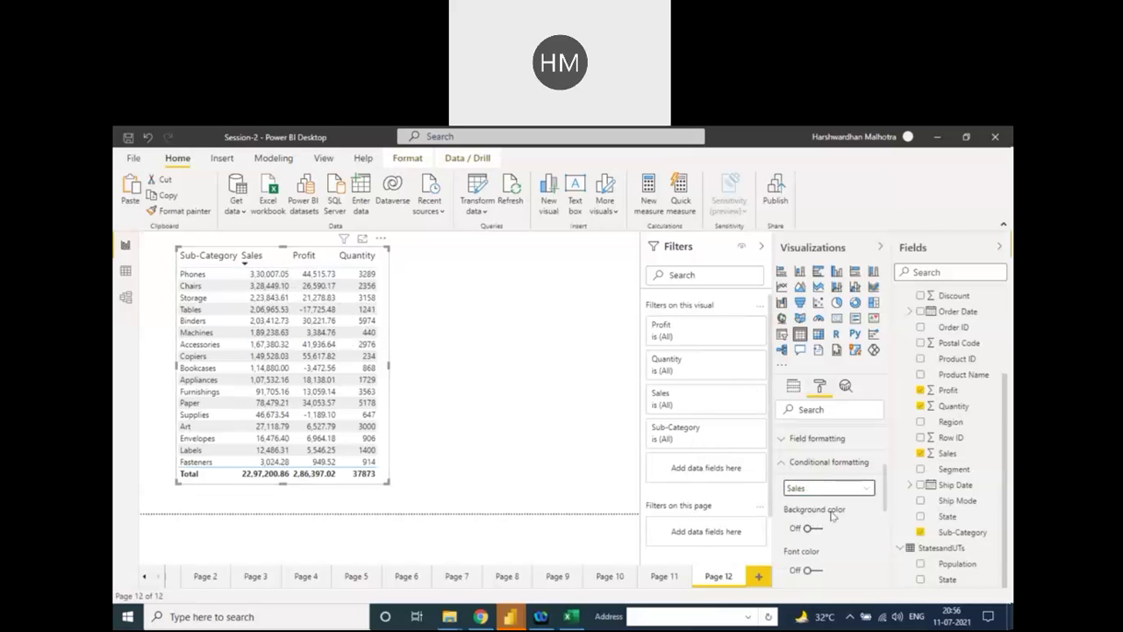
scroll(832, 518, up, 5)
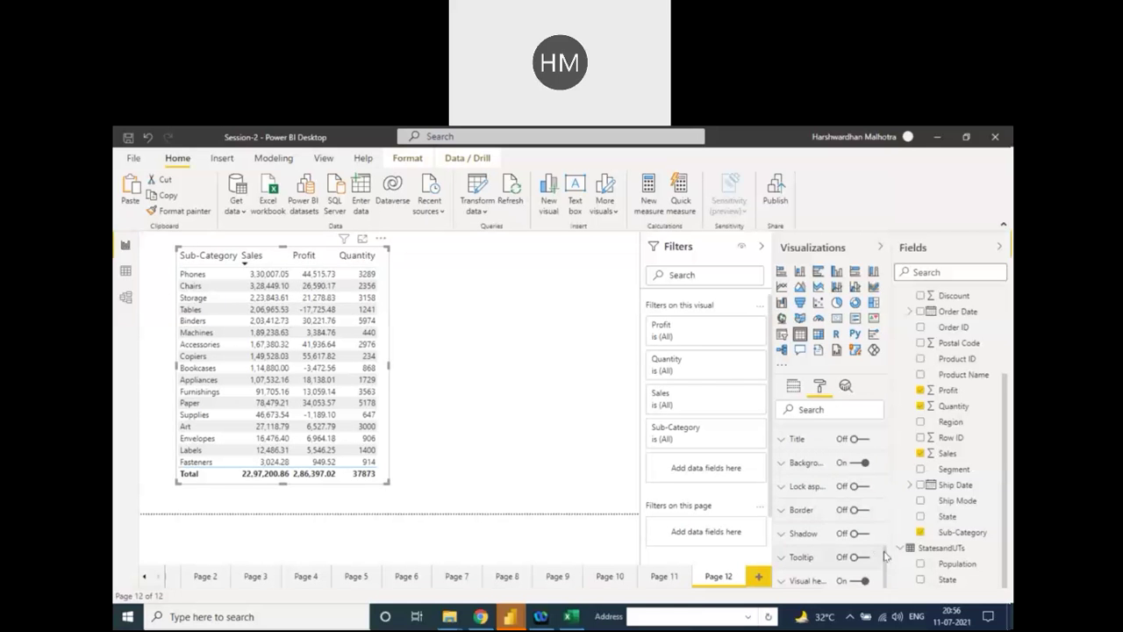
drag(886, 555, 884, 488)
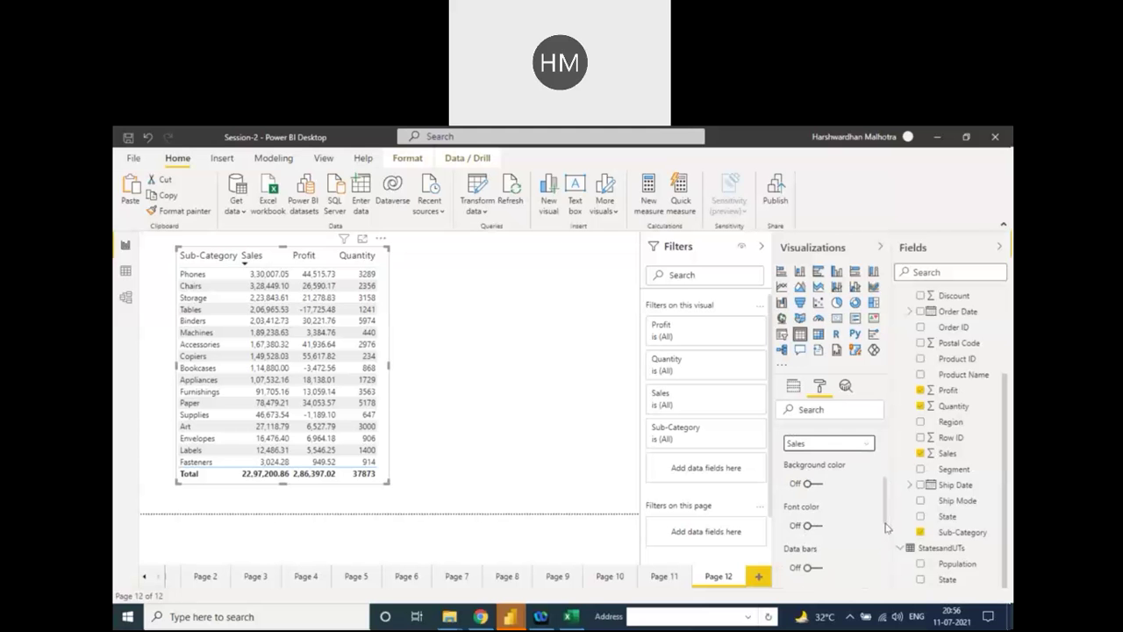
mouse_move(887, 521)
mouse_down()
mouse_move(887, 556)
mouse_move(885, 520)
mouse_up()
Step: Try a background color scale on Sales from light orange for the lowest value to orange for the highest, and turn it off again
click(810, 492)
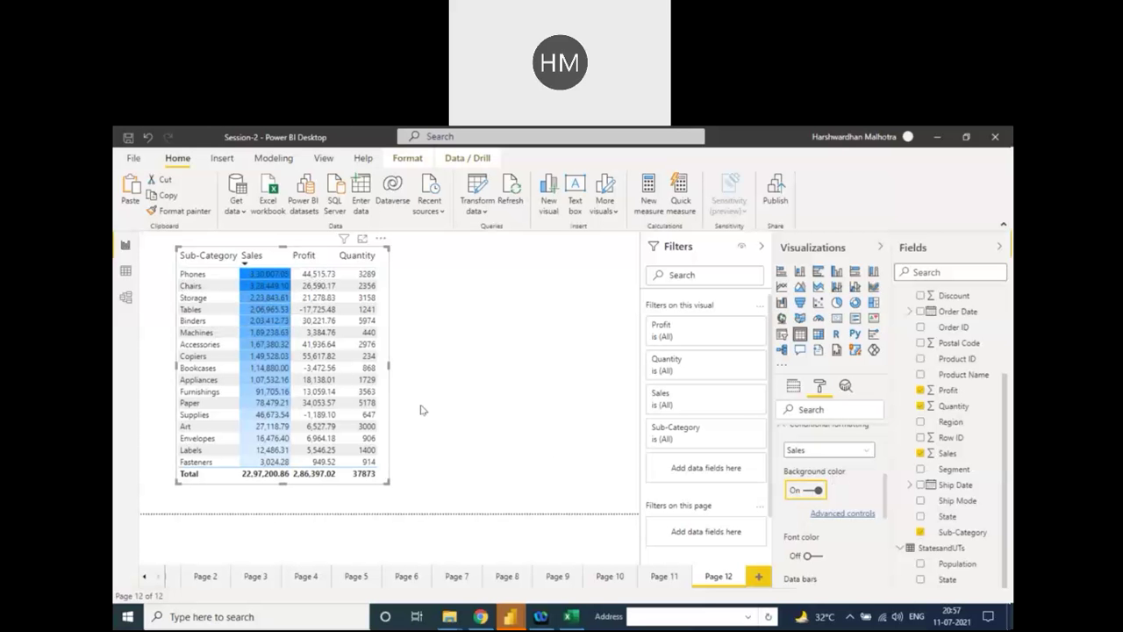
click(839, 514)
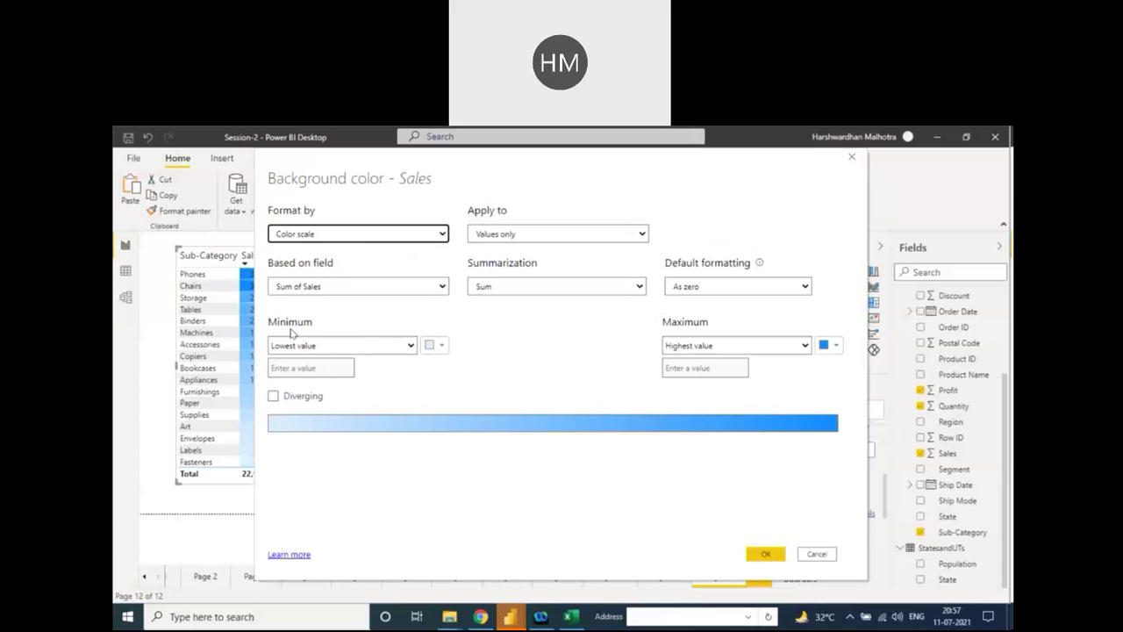
click(439, 345)
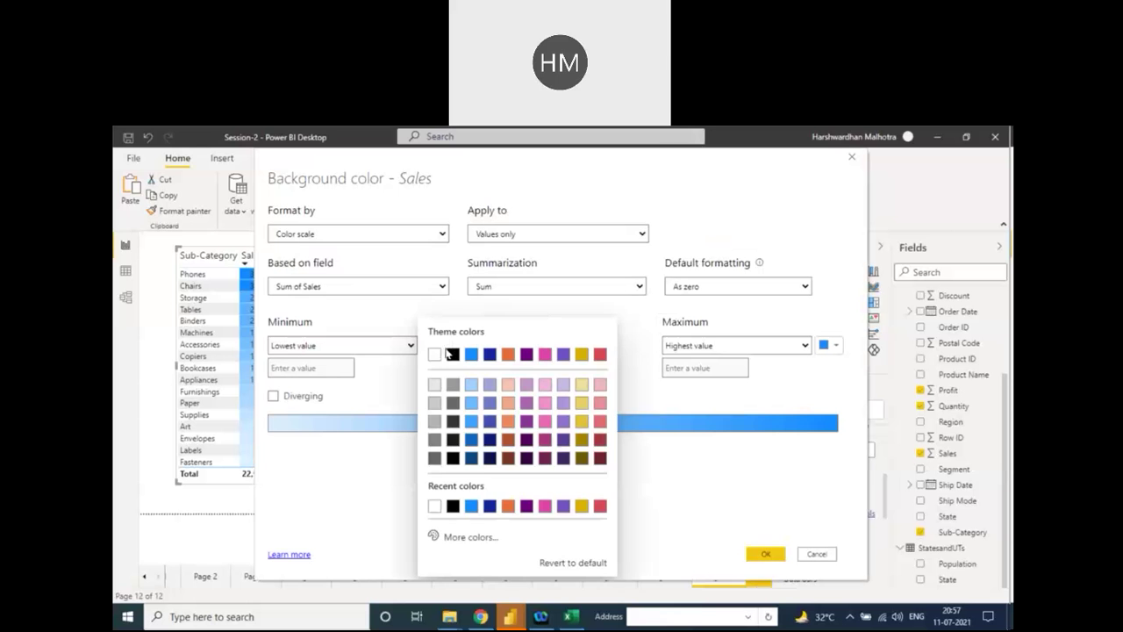
click(508, 385)
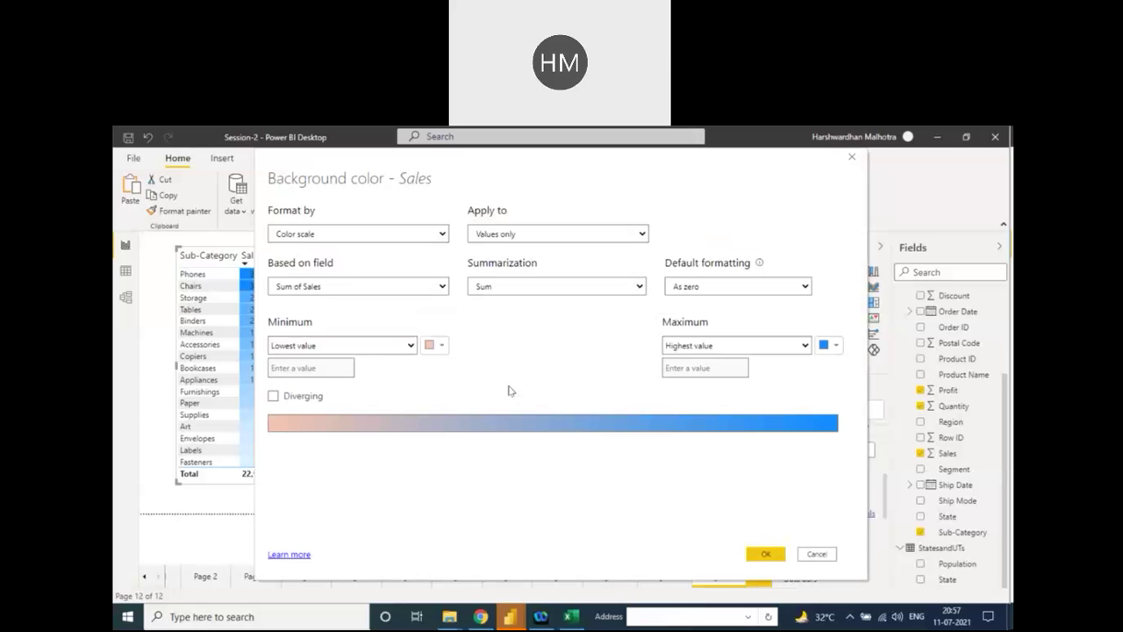
click(833, 347)
click(731, 356)
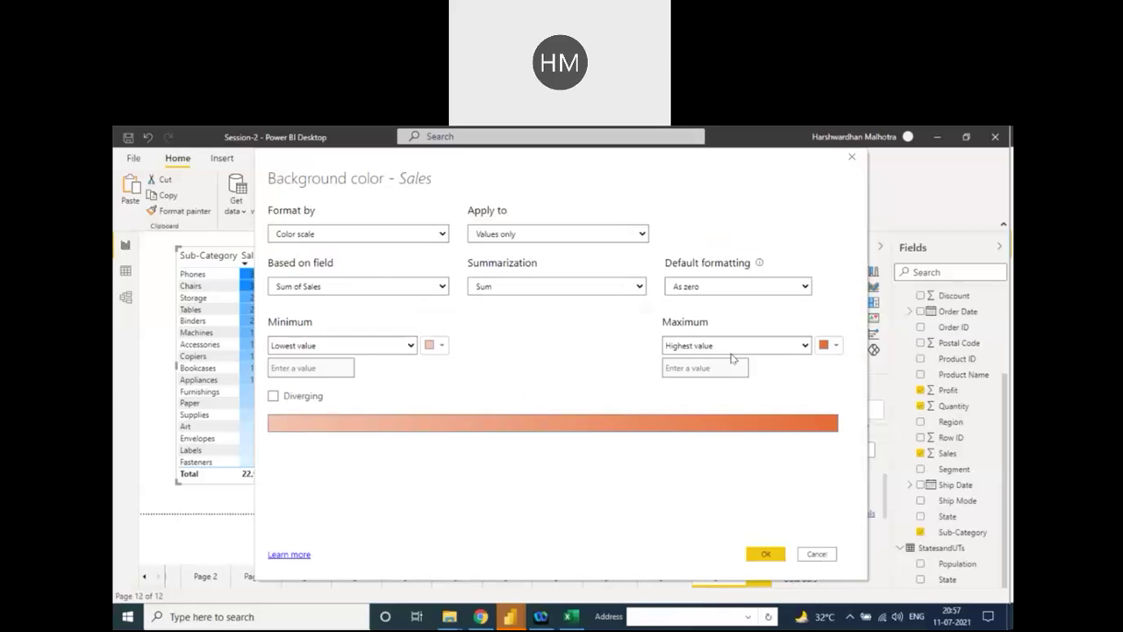
click(765, 557)
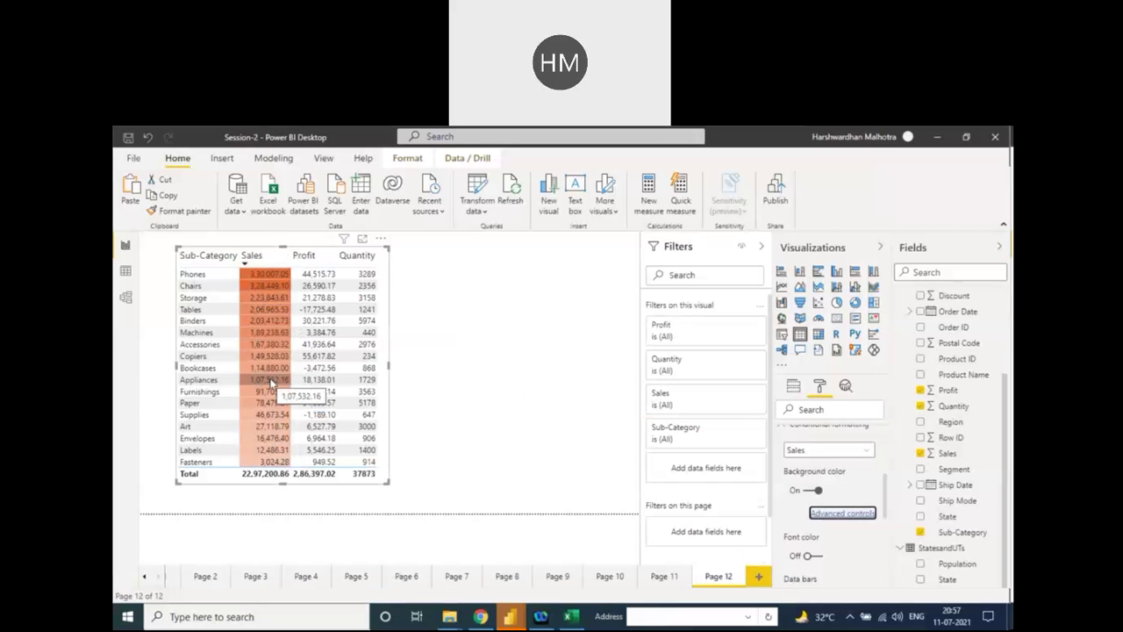
click(818, 491)
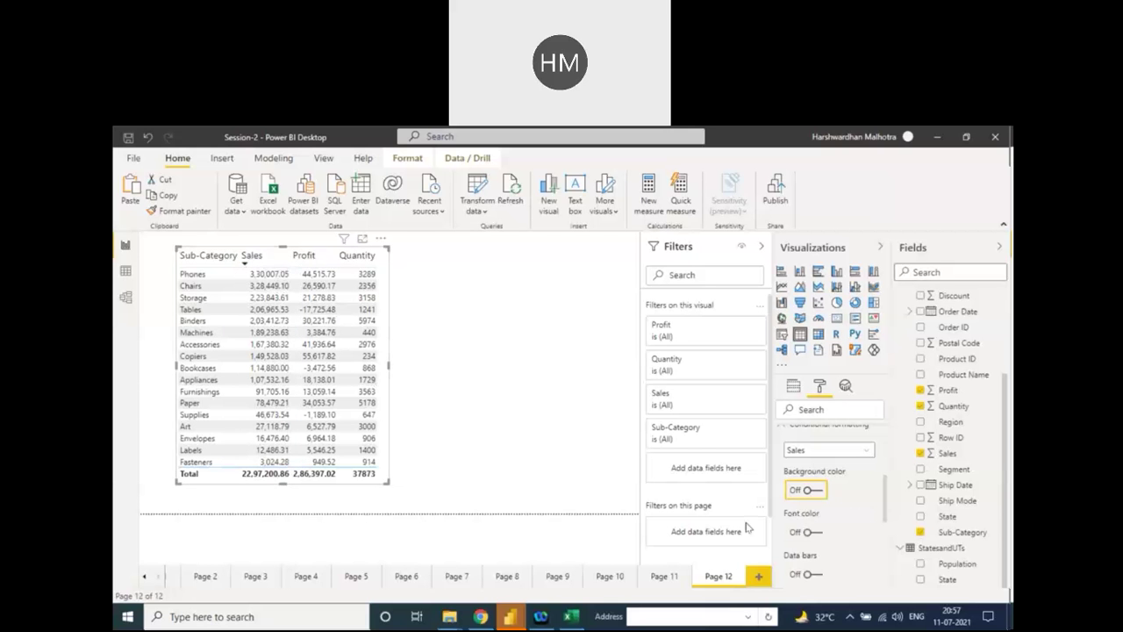
Step: Turn on font color formatting for Sales with a scale from gray for the lowest value to black for the highest
click(803, 532)
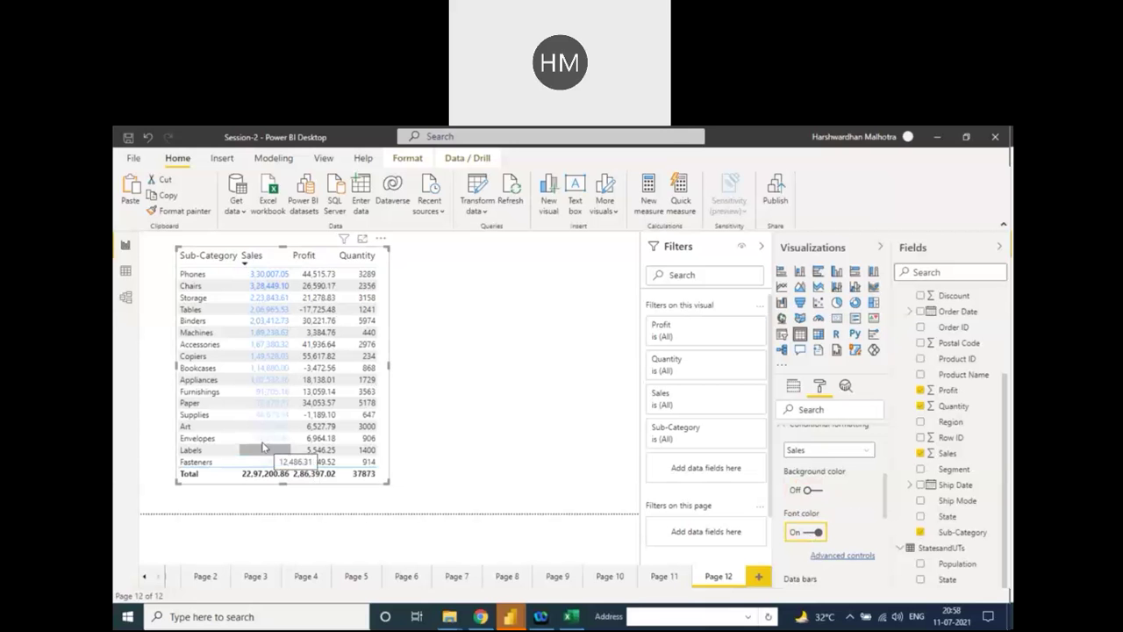
click(840, 559)
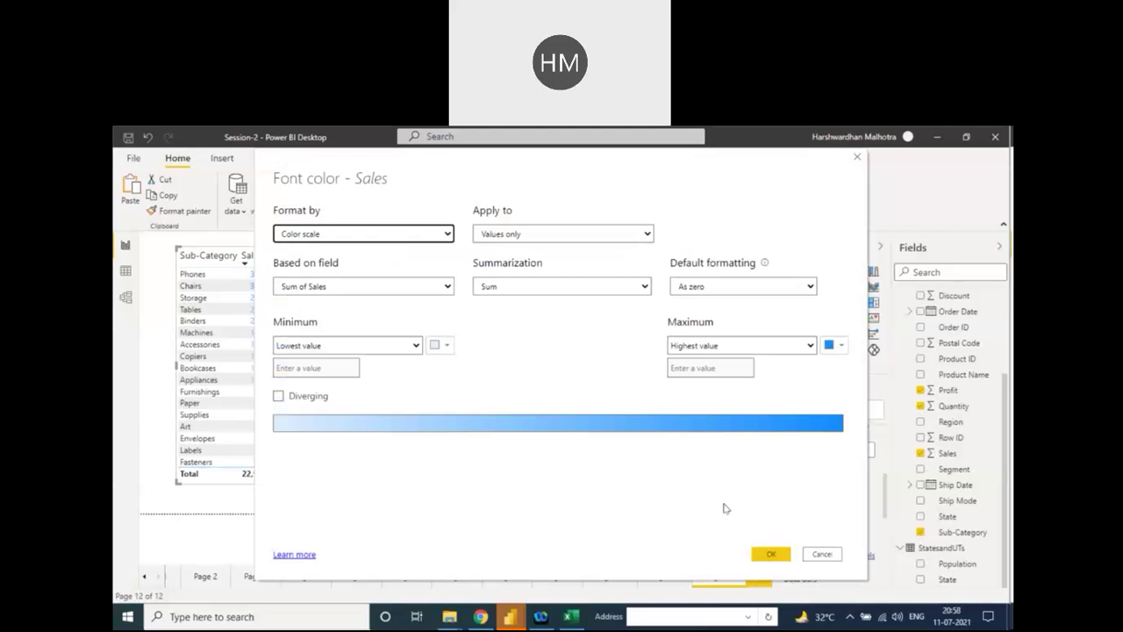
click(443, 346)
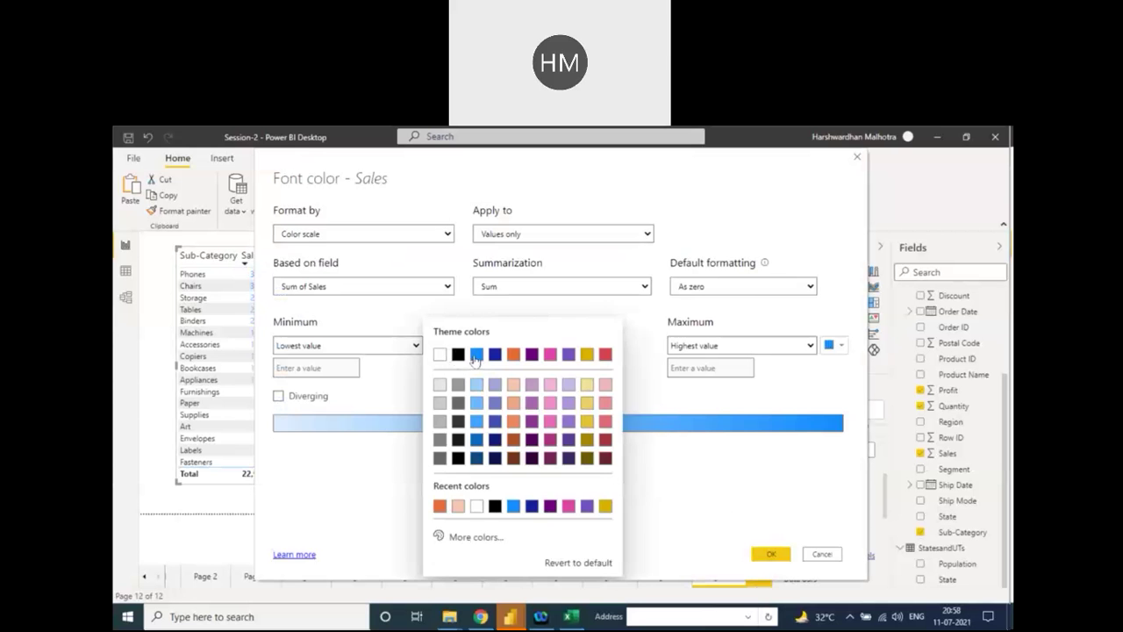
click(458, 354)
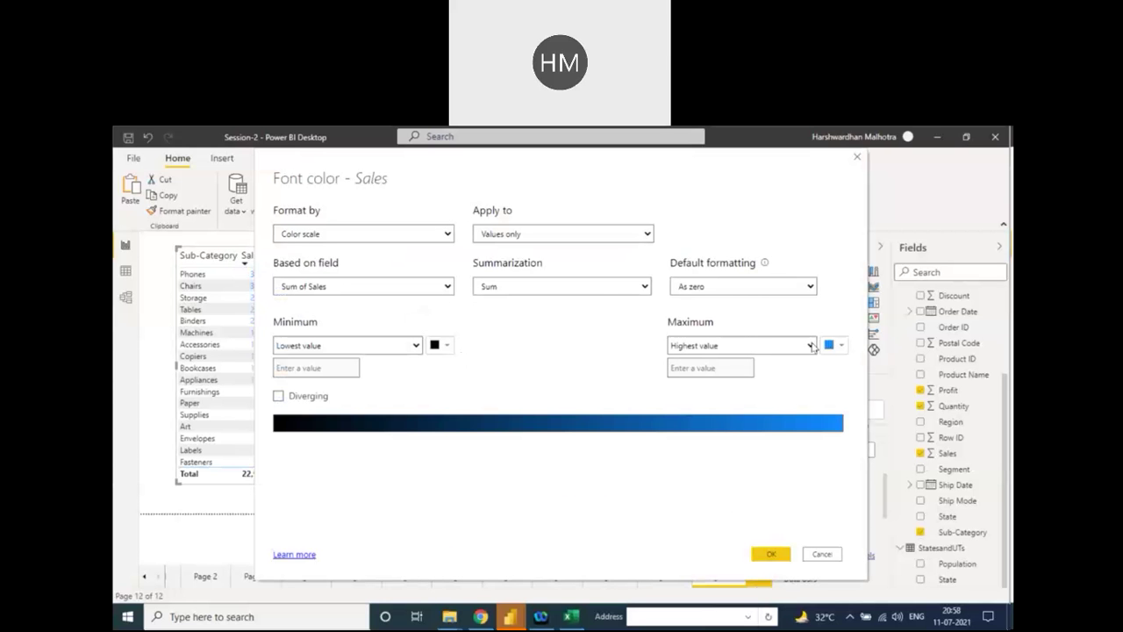
click(443, 347)
click(453, 388)
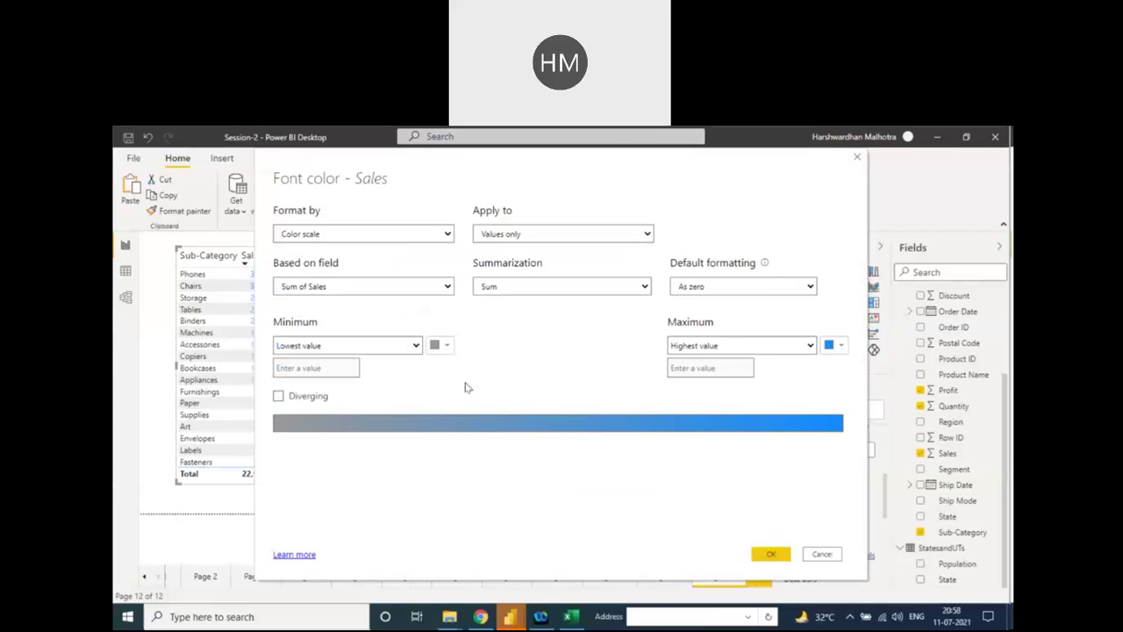
click(834, 347)
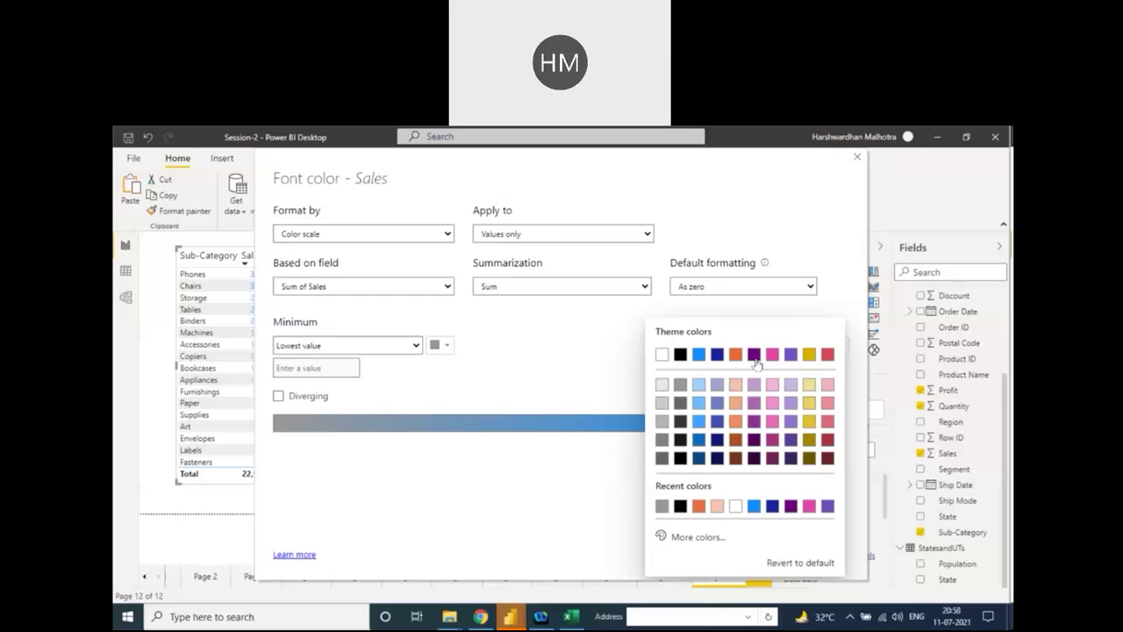
click(680, 354)
click(776, 553)
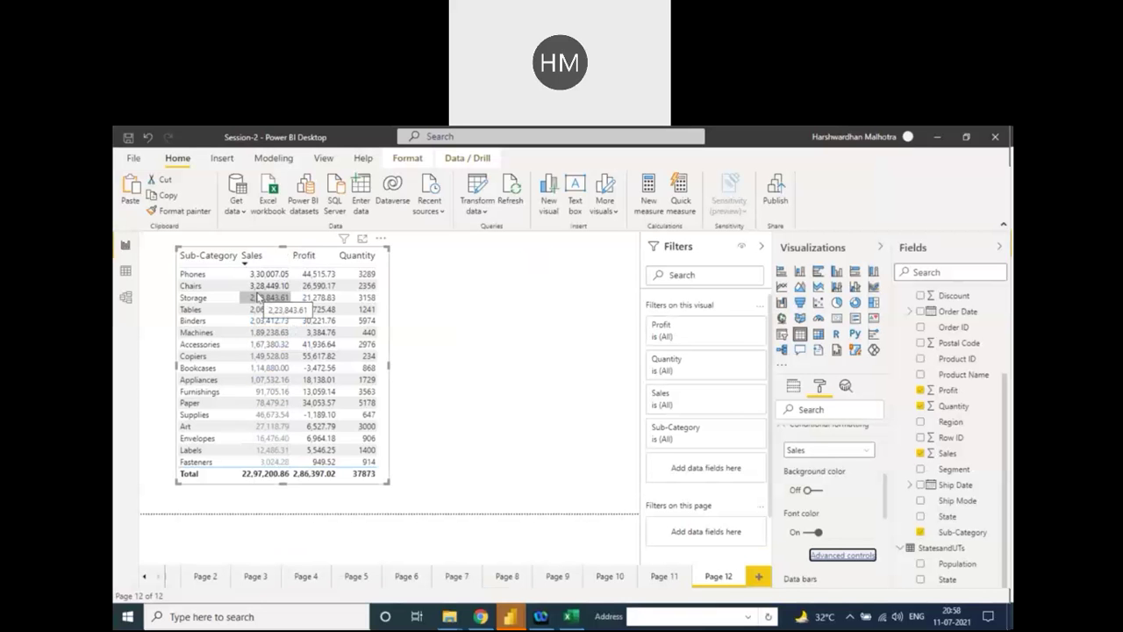
Step: Change the Sales font color scale to light purple for the lowest value and dark purple for the highest
click(856, 553)
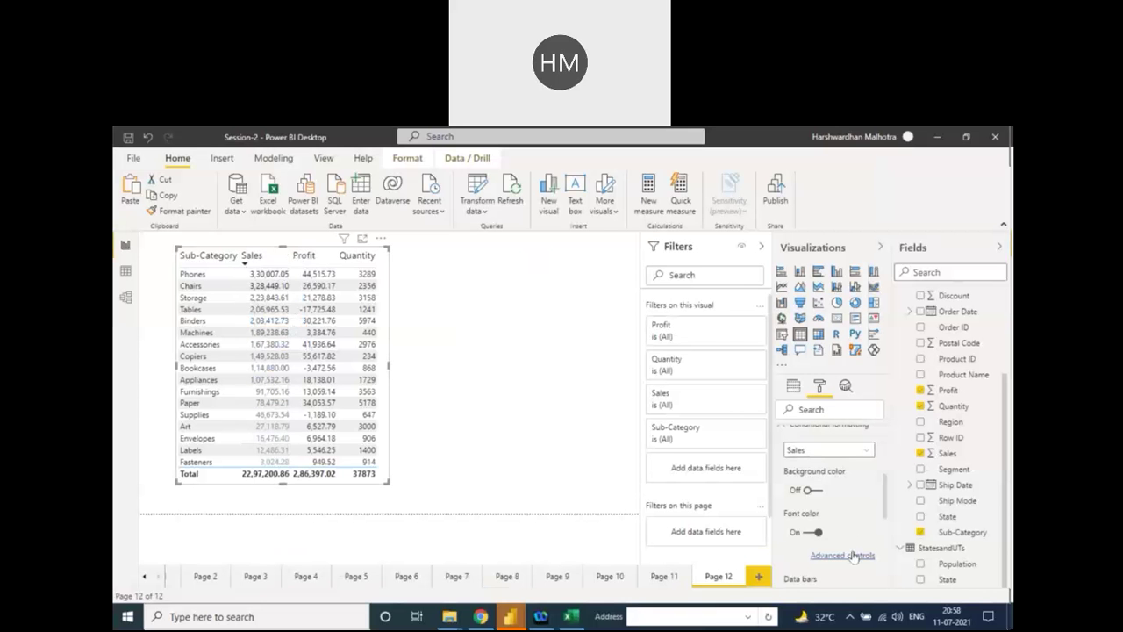
click(447, 348)
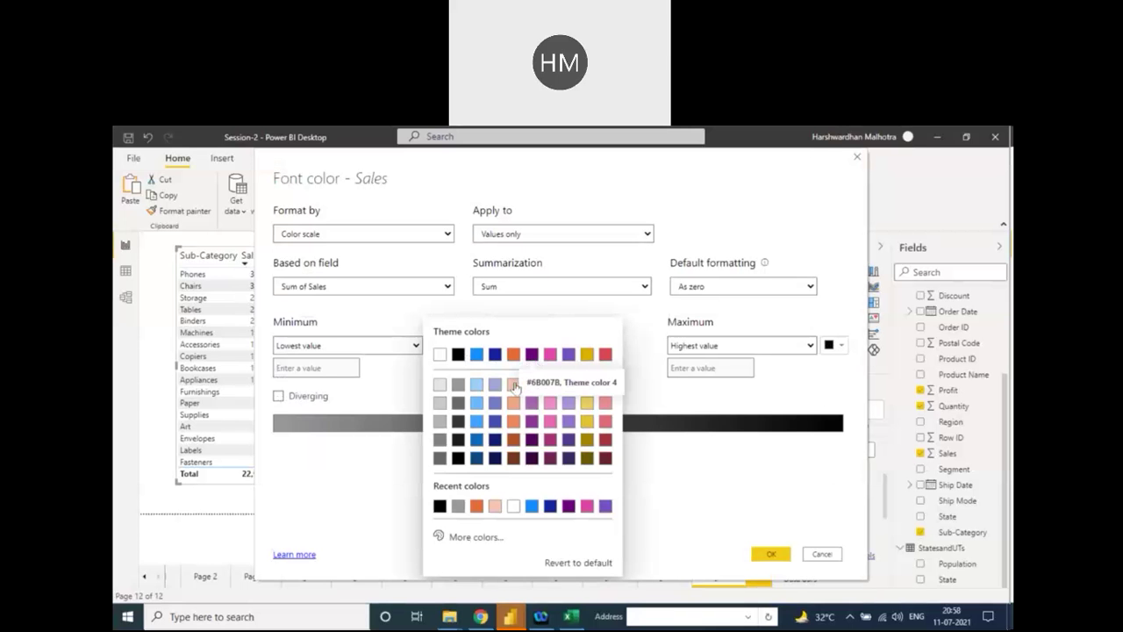
click(531, 387)
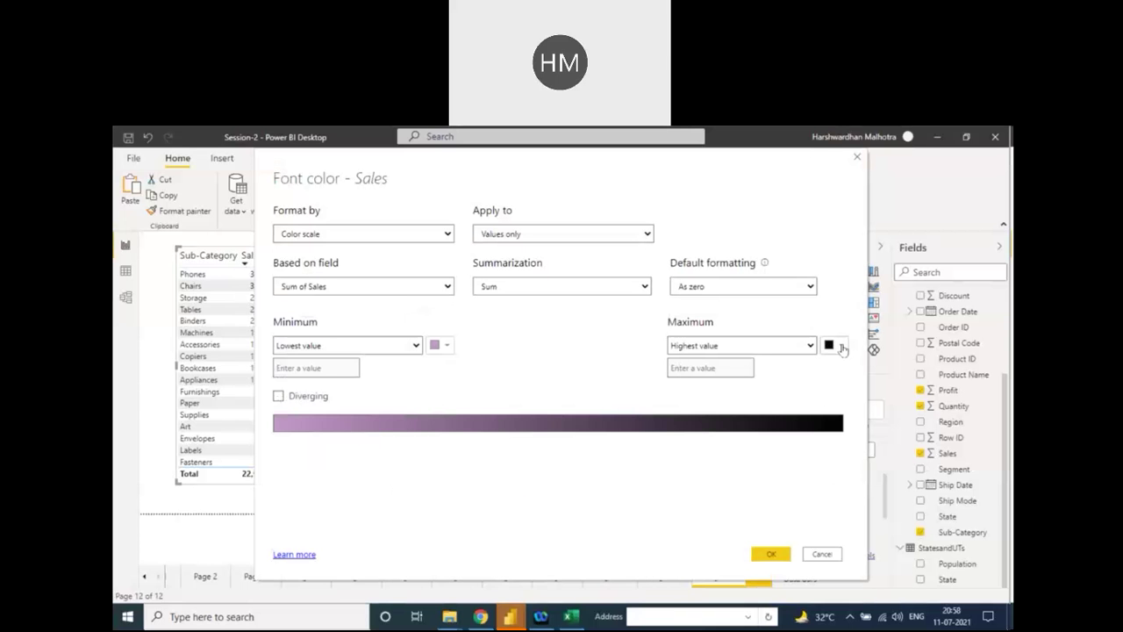
click(839, 346)
click(758, 363)
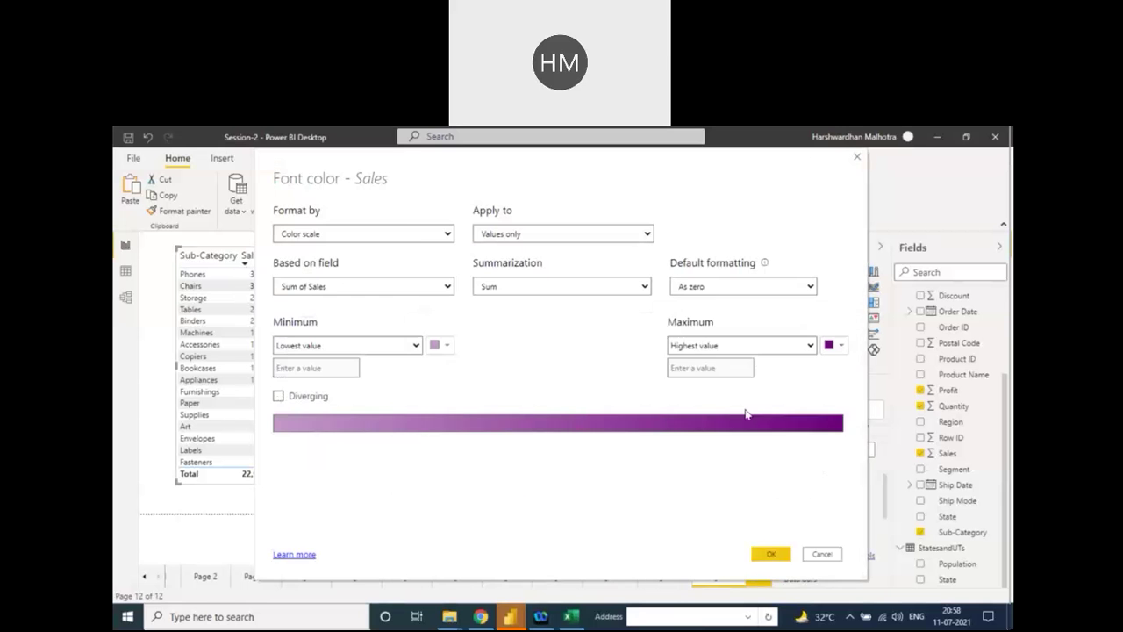
click(771, 555)
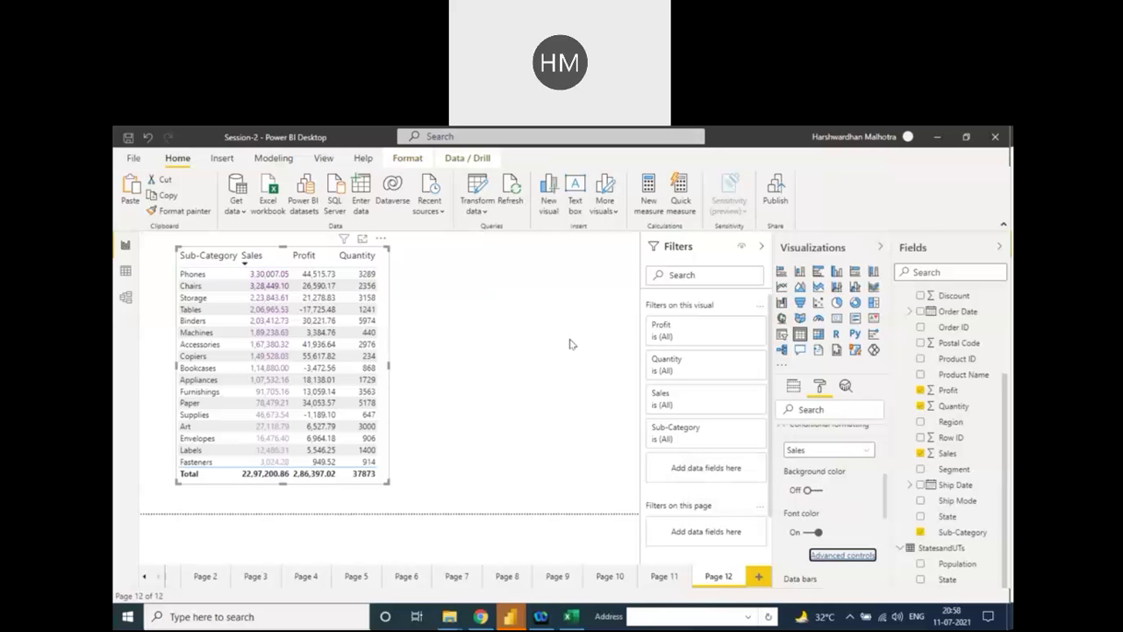
Step: Reselect the table visual and sort it by Profit in descending order
click(468, 362)
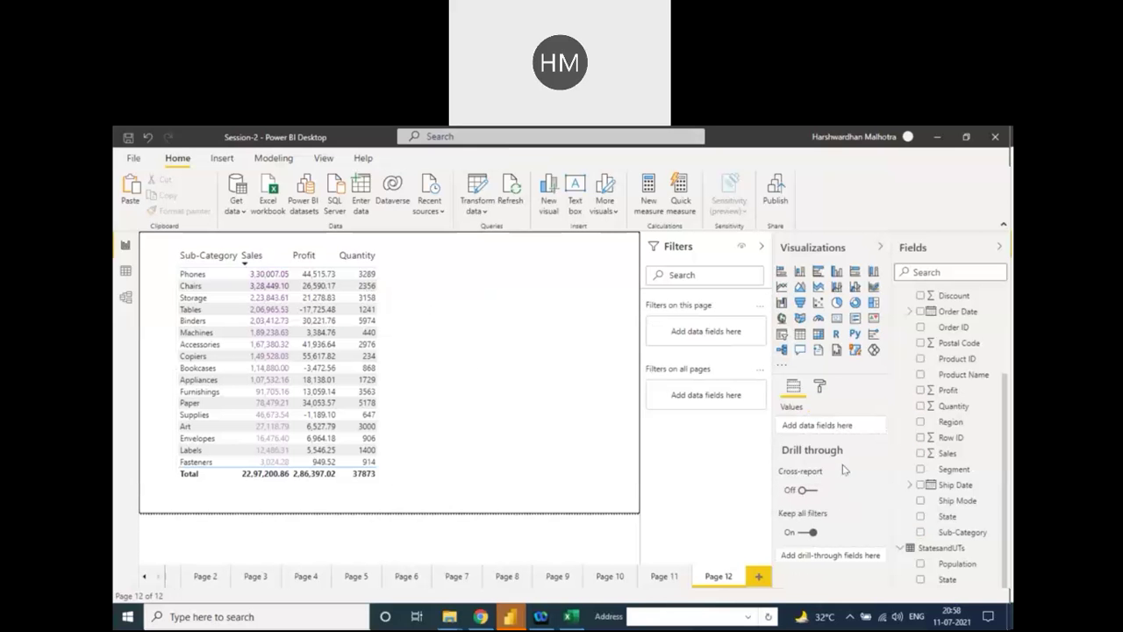
click(323, 324)
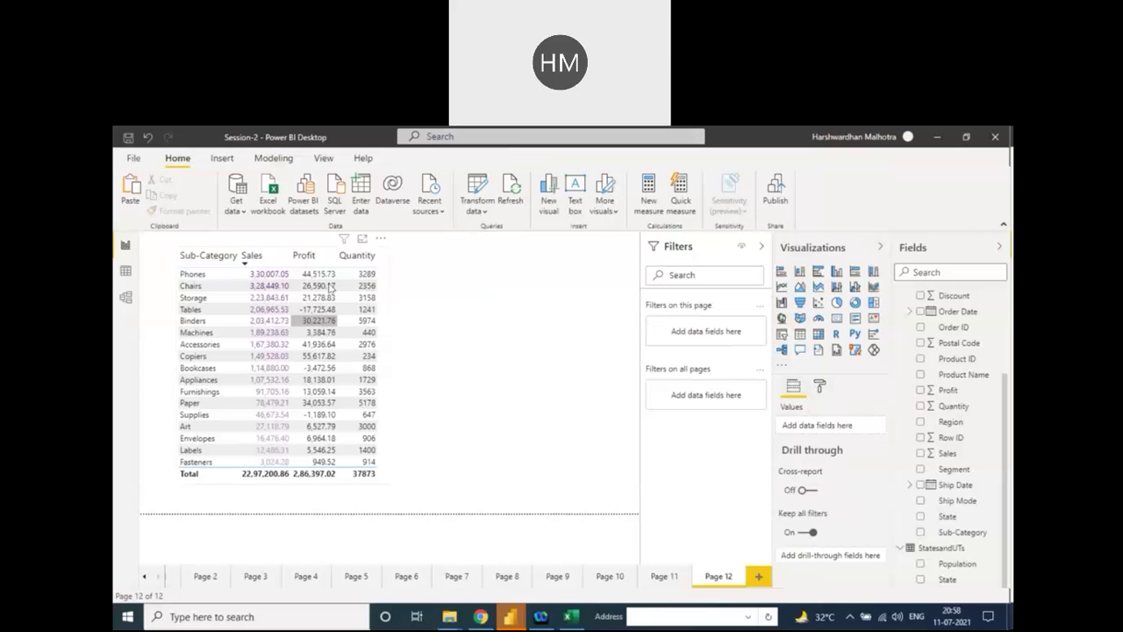
click(332, 255)
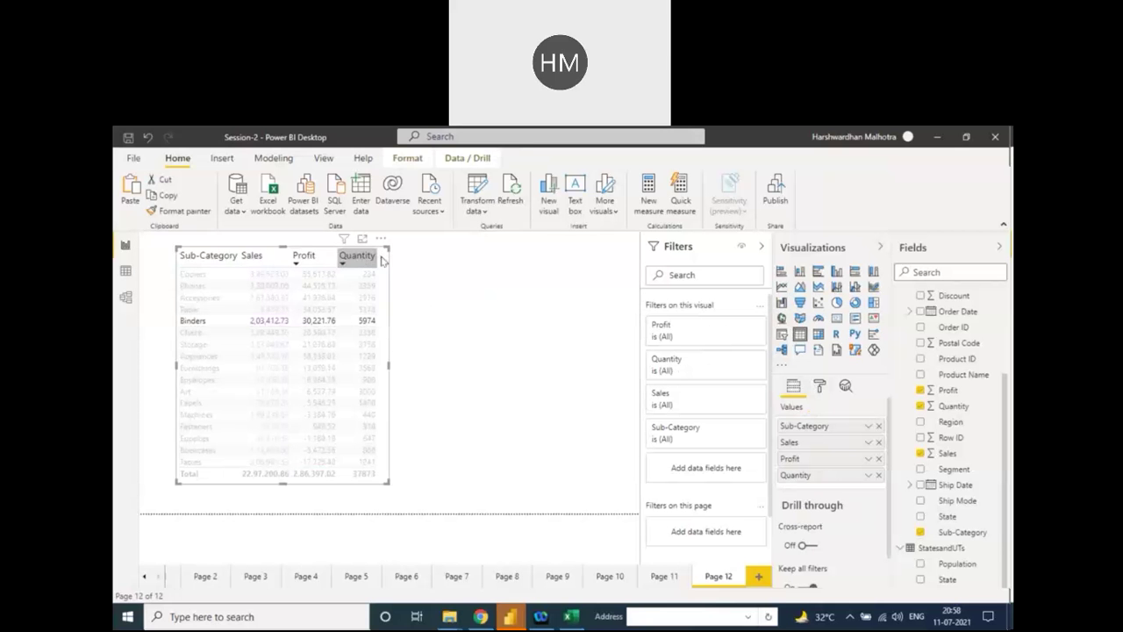
Step: Choose Profit in the table's conditional formatting options and turn on data bars for that column
click(819, 386)
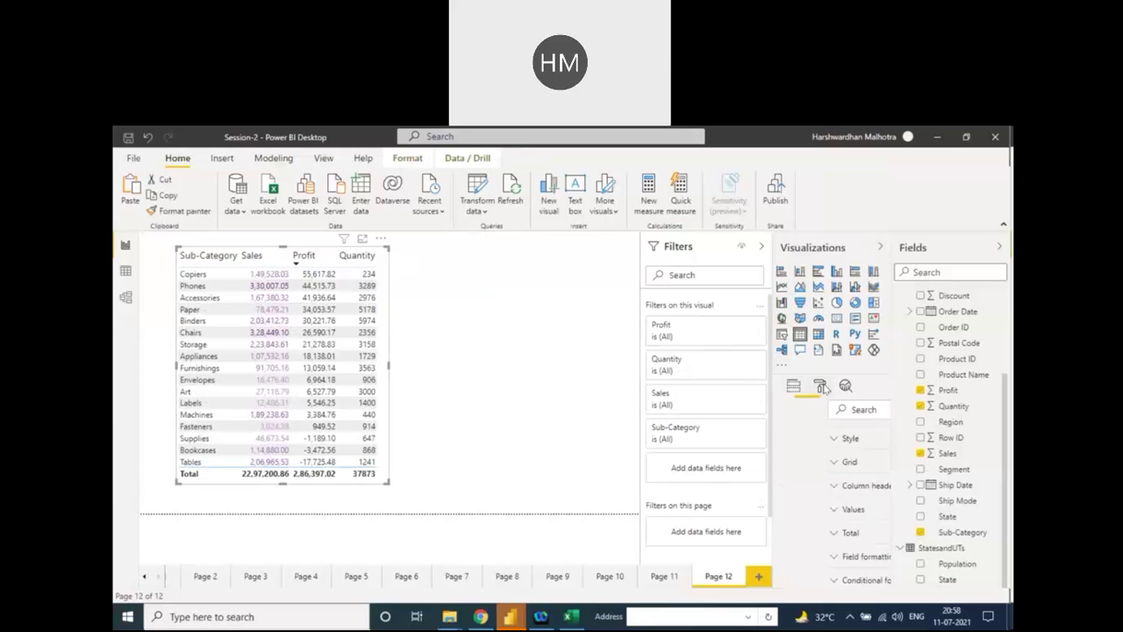
scroll(838, 477, down, 5)
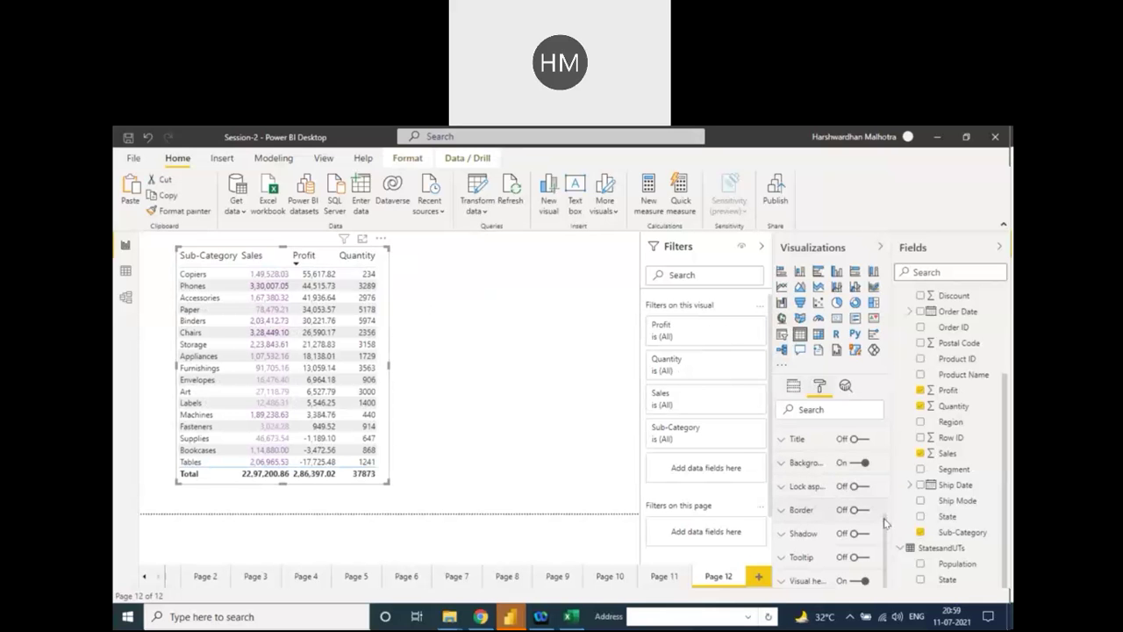
scroll(882, 514, up, 2)
click(825, 494)
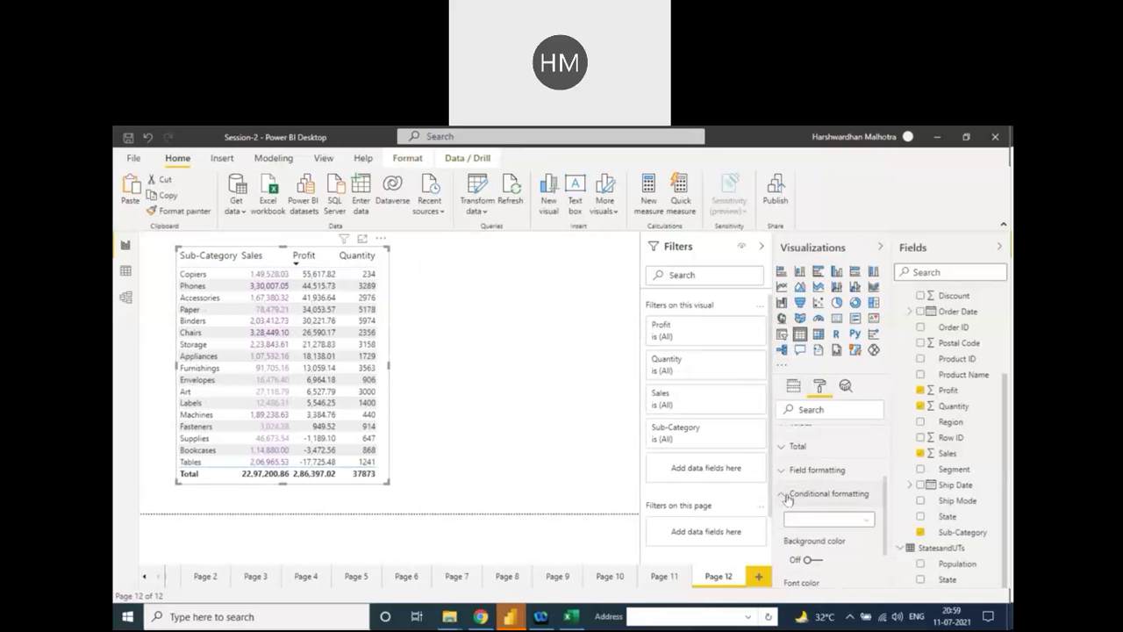
click(842, 518)
click(825, 566)
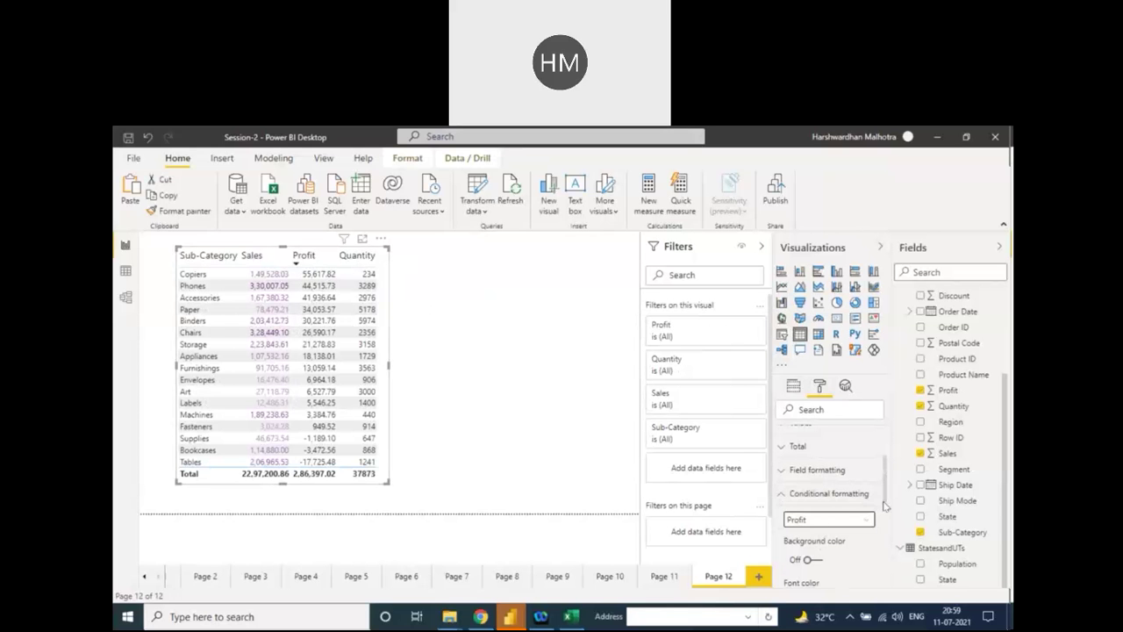
scroll(886, 503, down, 3)
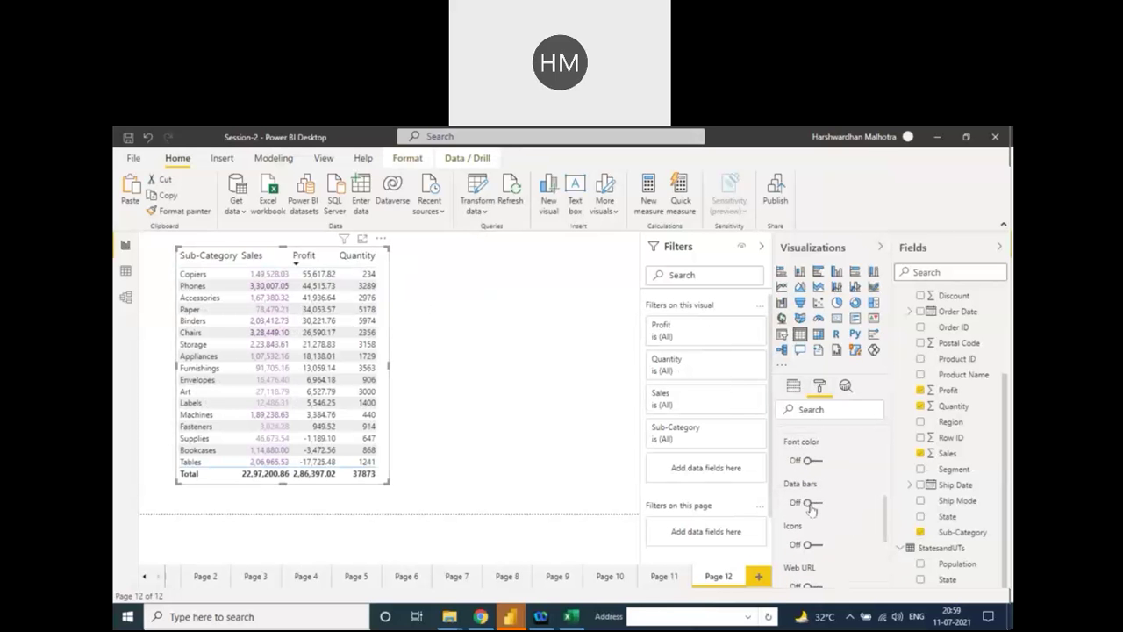
click(808, 503)
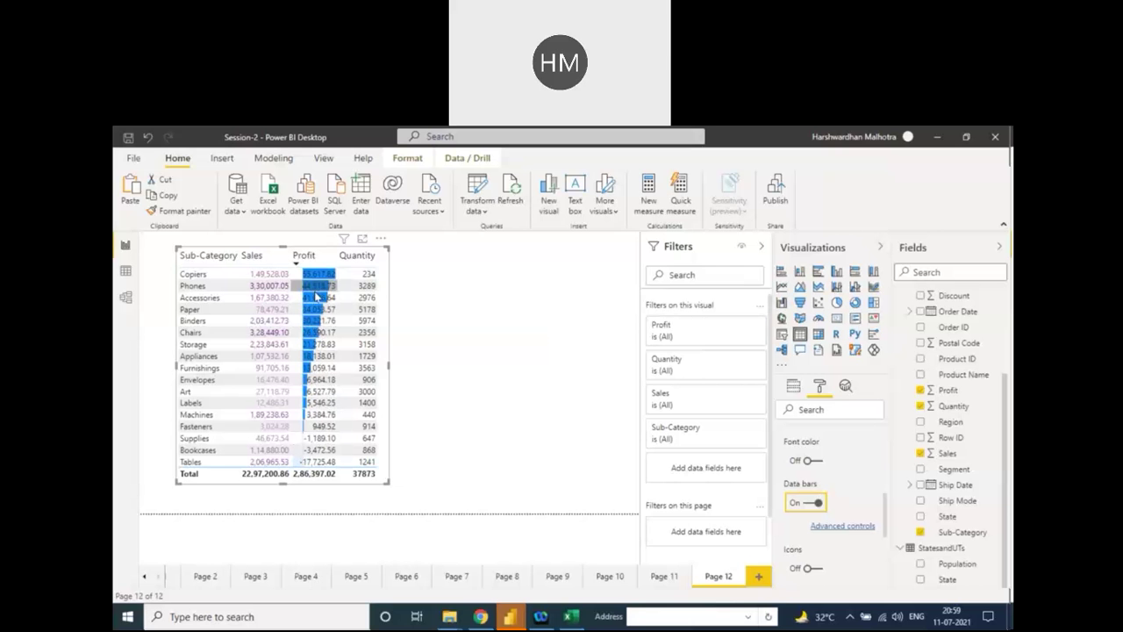
Step: Open the advanced data bar settings for Profit and set the positive bar to a custom dark green
click(832, 526)
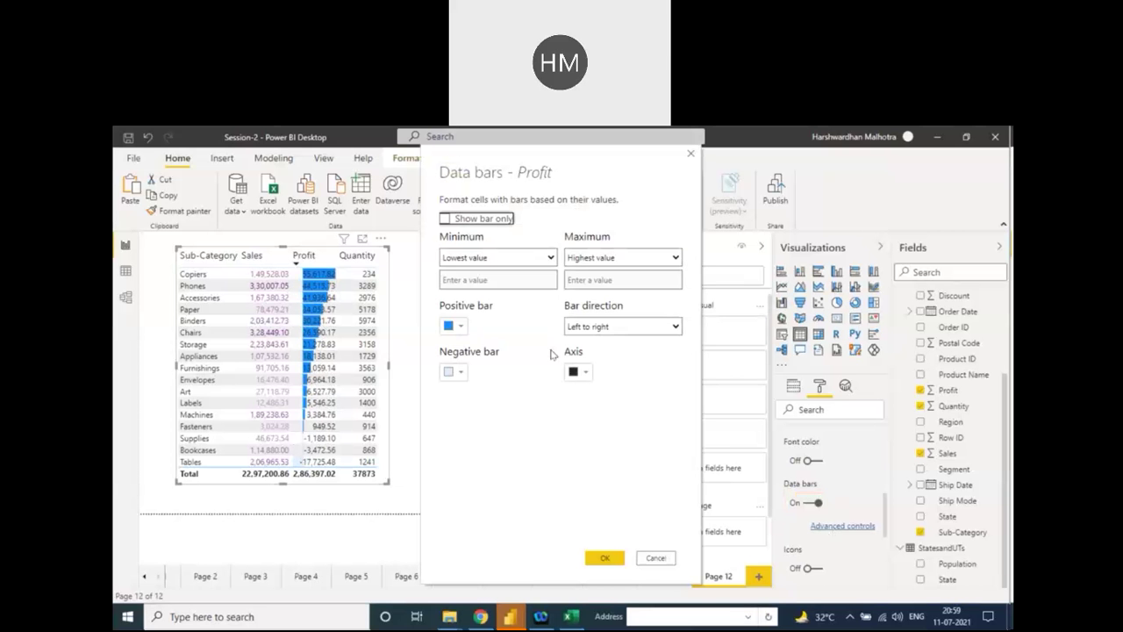
click(451, 326)
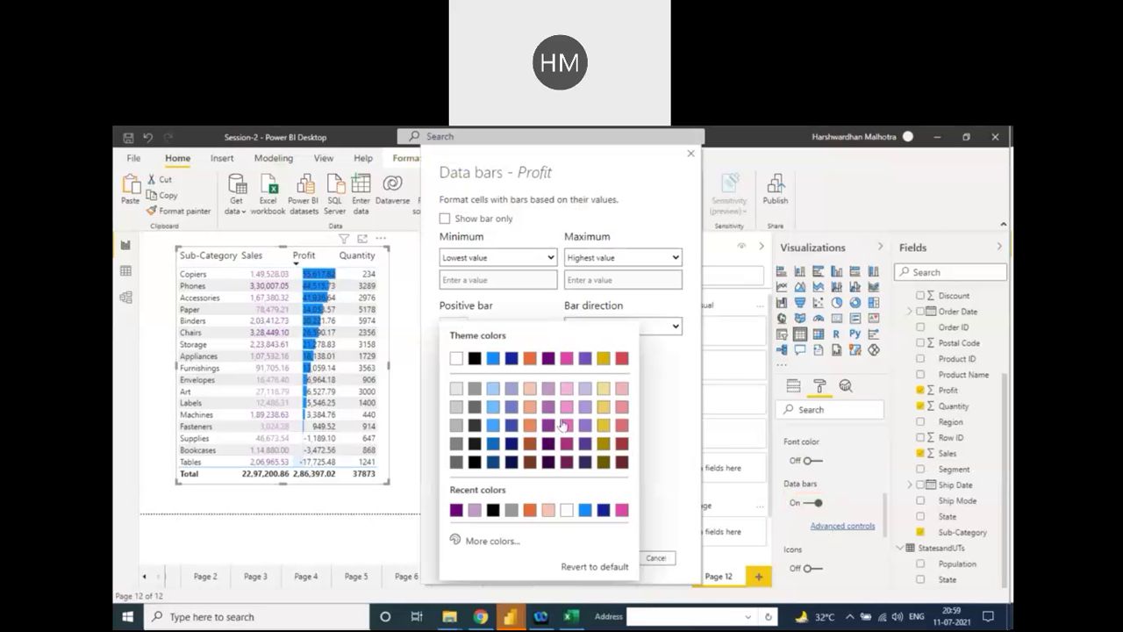
click(494, 542)
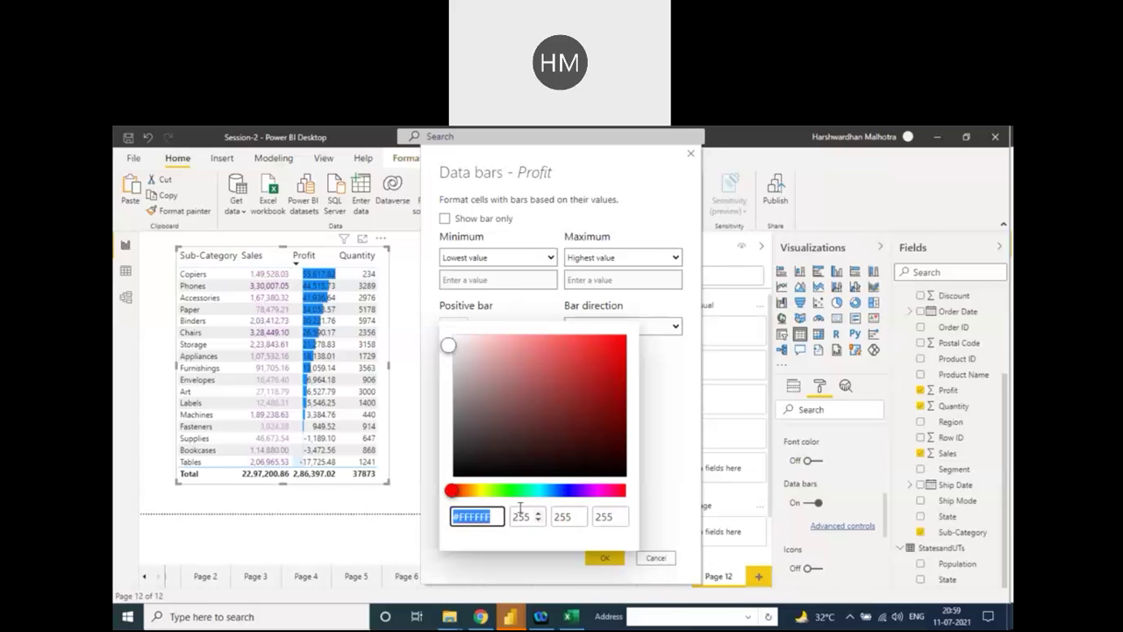
click(511, 492)
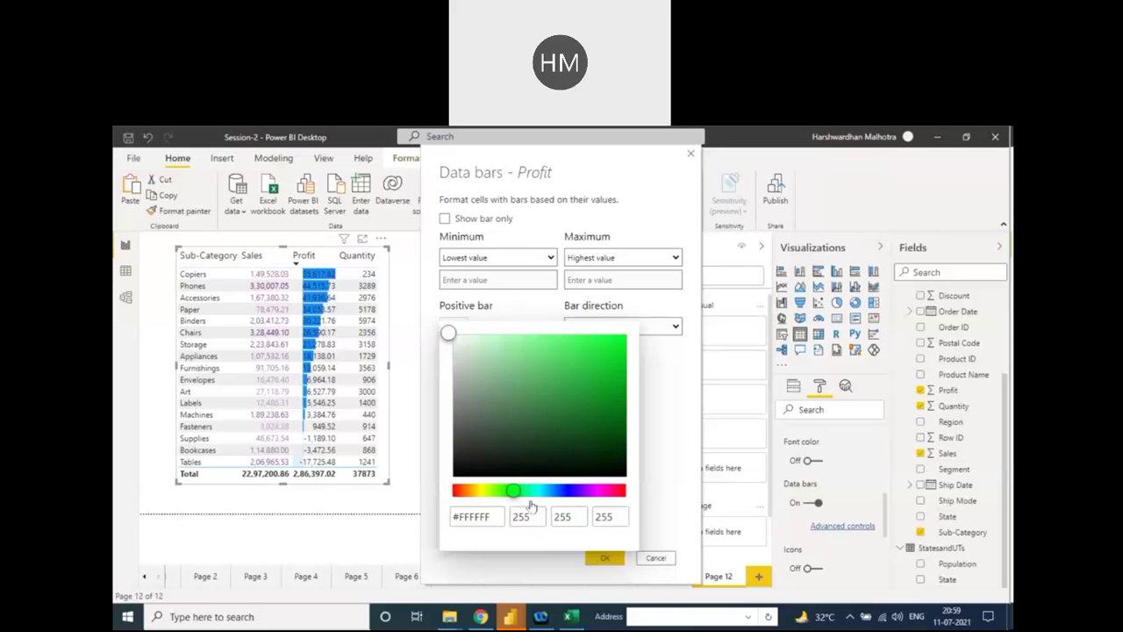
drag(579, 412, 593, 388)
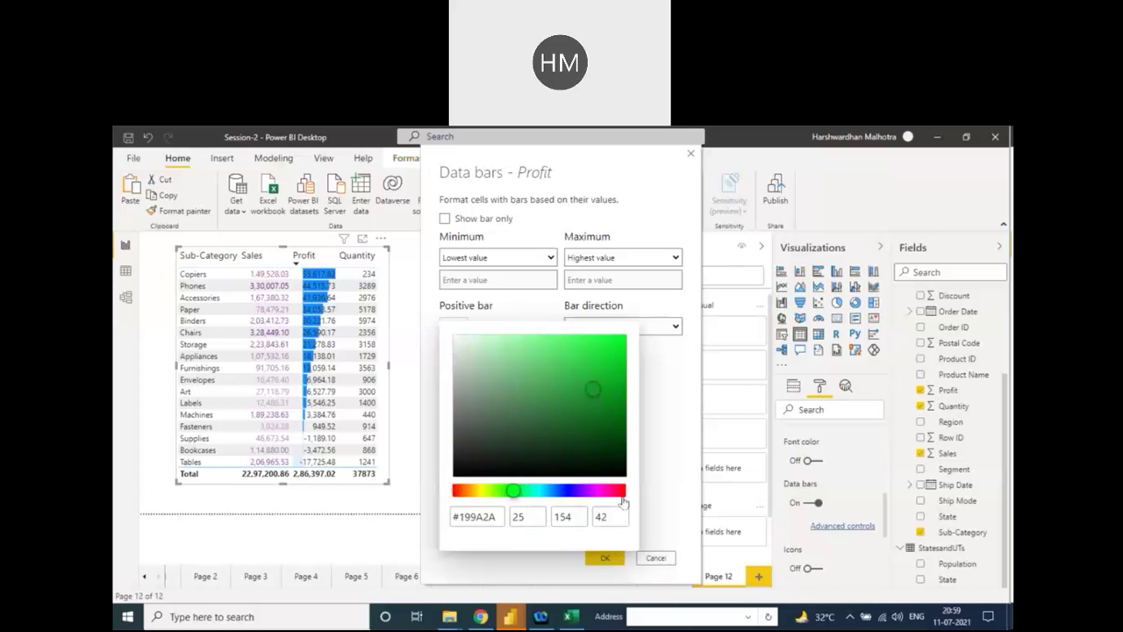
drag(592, 390, 594, 397)
drag(497, 516, 445, 525)
click(616, 561)
click(660, 511)
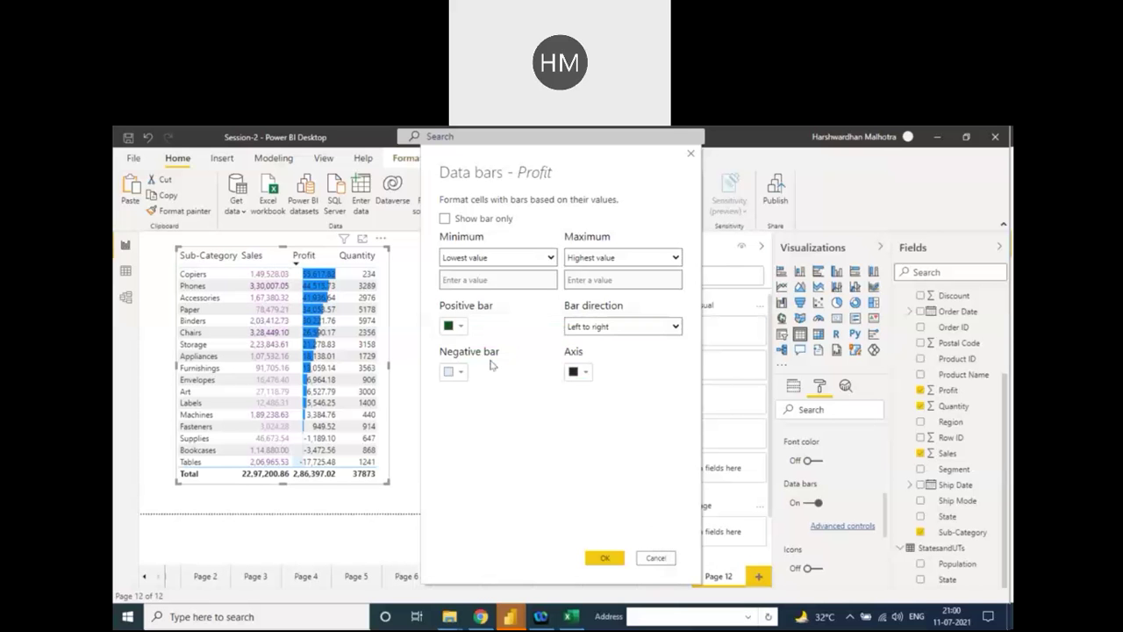
Step: Set the negative bar of the Profit data bars to the red theme color and apply the settings
click(456, 372)
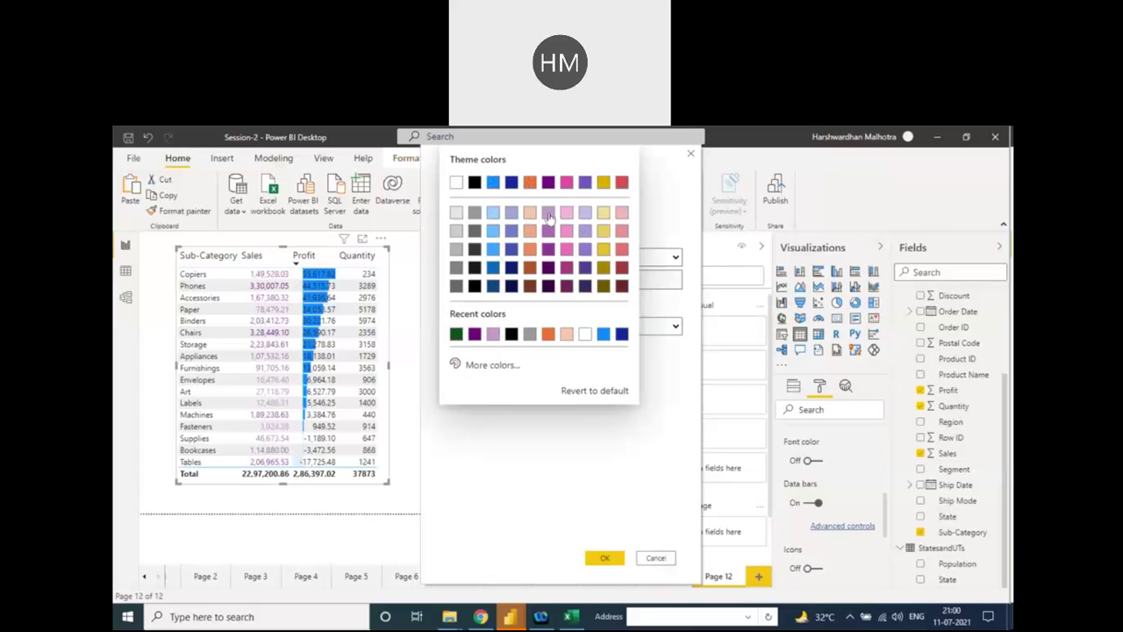
click(622, 250)
click(457, 372)
click(622, 182)
click(605, 559)
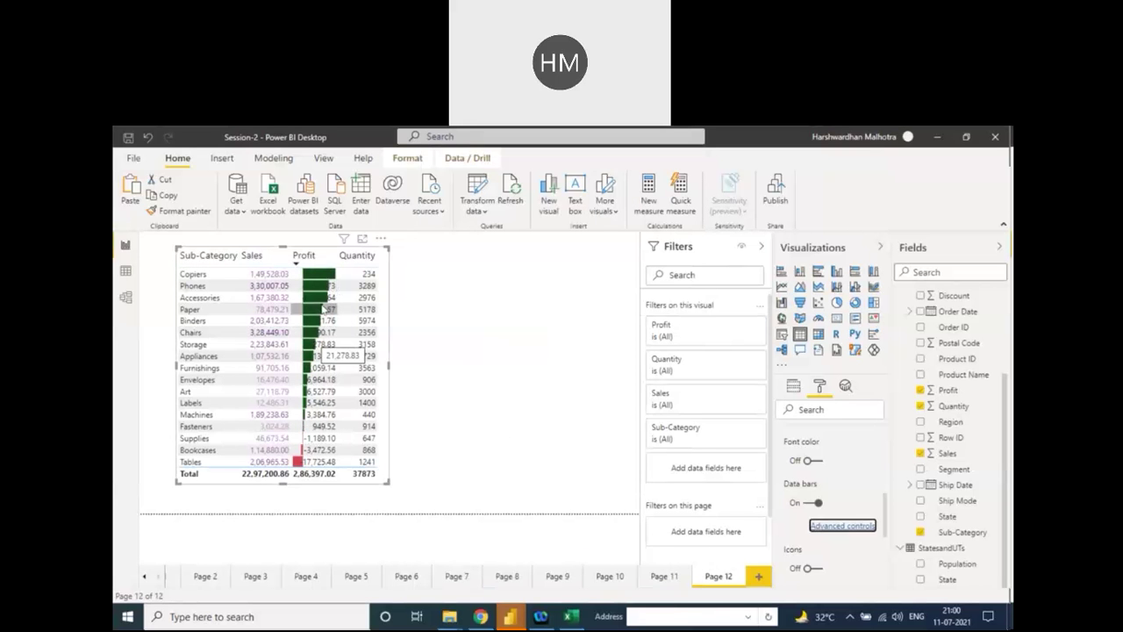
Step: Sort the table by Quantity, Profit and Sales in turn, ending with Quantity in descending order
click(357, 258)
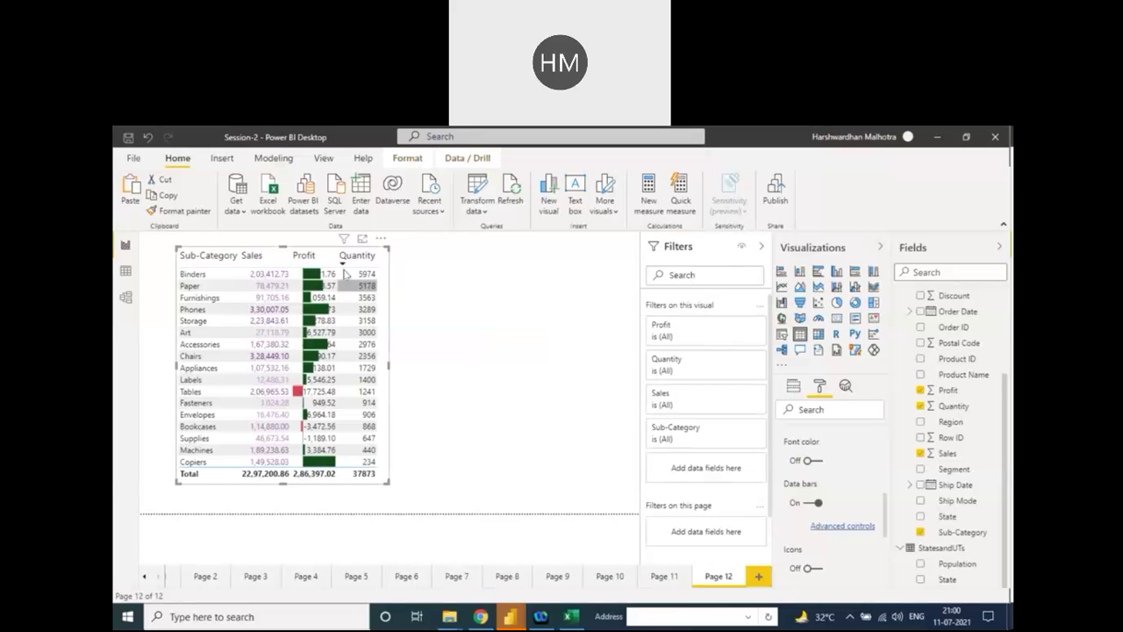
click(351, 261)
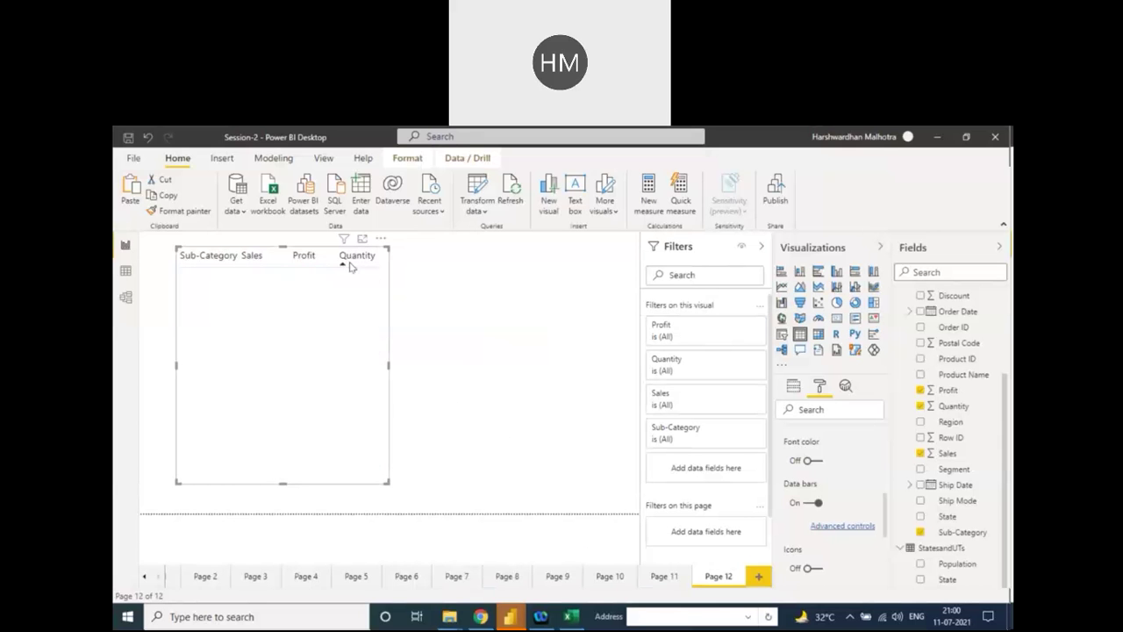
click(320, 267)
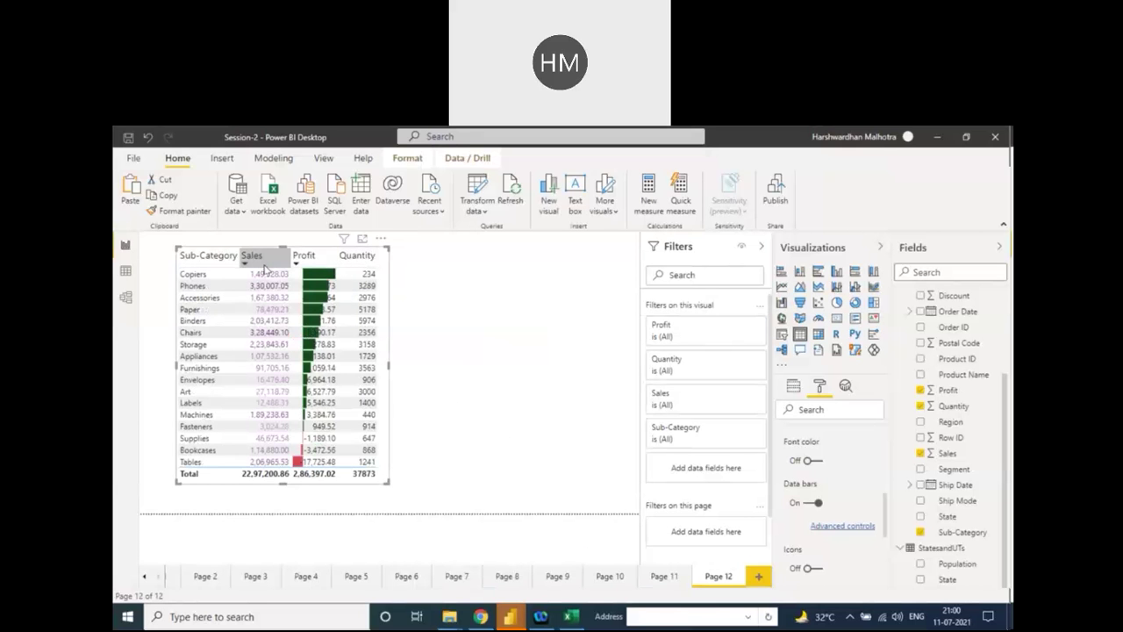
click(264, 269)
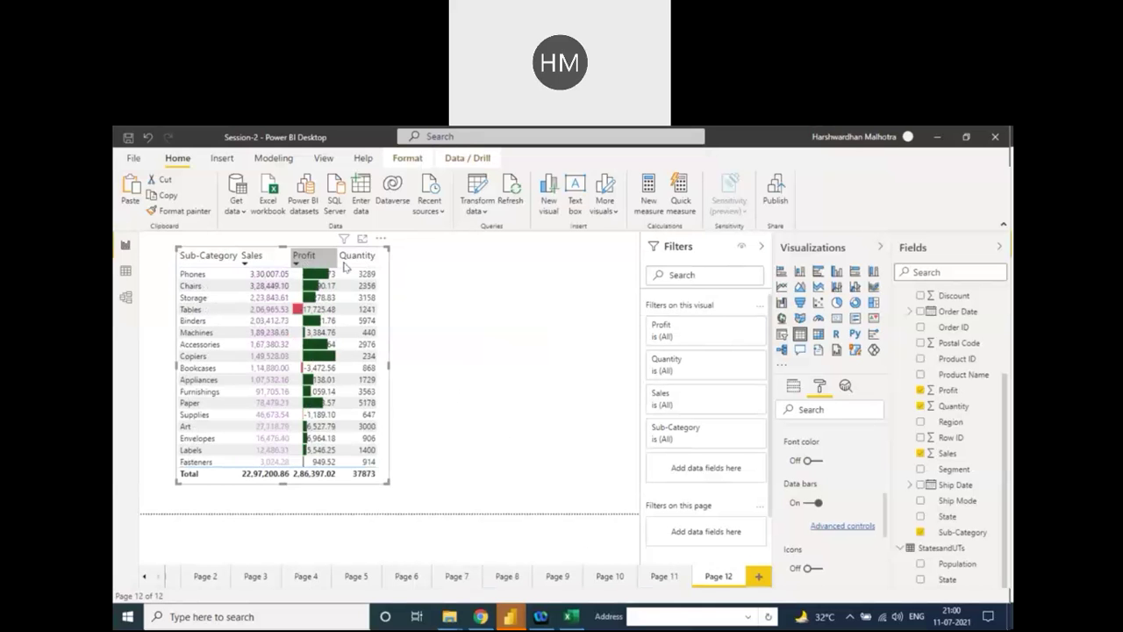
click(354, 266)
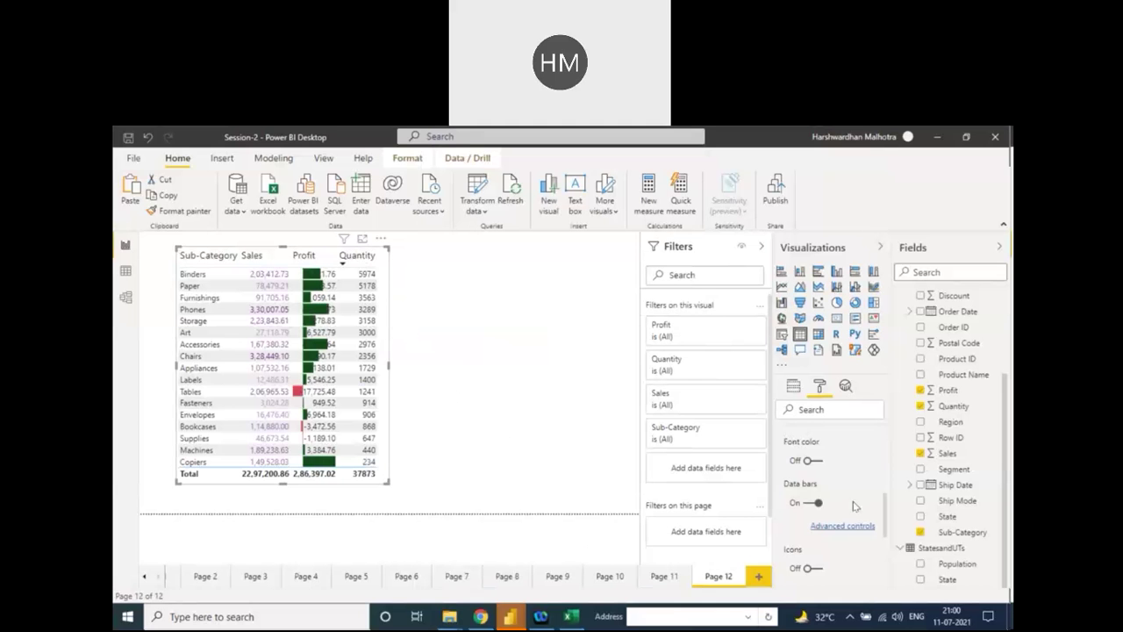
Step: Choose Quantity in the table's conditional formatting options and turn on icons for that column
scroll(855, 508, up, 5)
scroll(887, 468, down, 5)
click(828, 457)
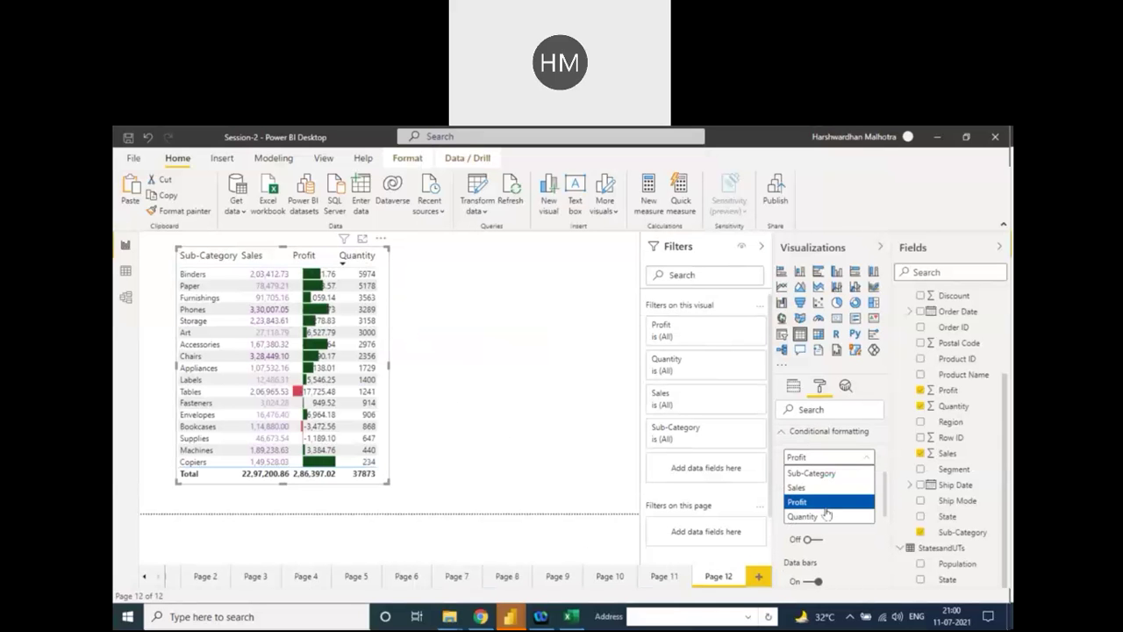
click(827, 516)
scroll(886, 513, down, 3)
click(809, 498)
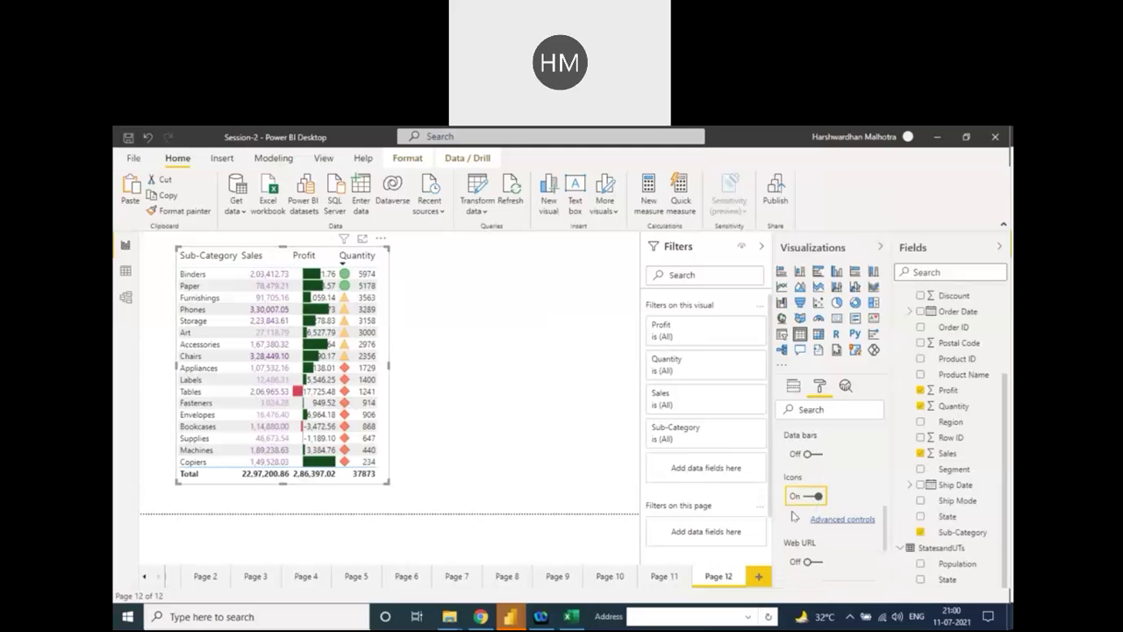
Step: Set the Quantity icon rules to a red down arrow below 33 percent, a yellow right arrow below 67 percent and a green up arrow above
click(835, 521)
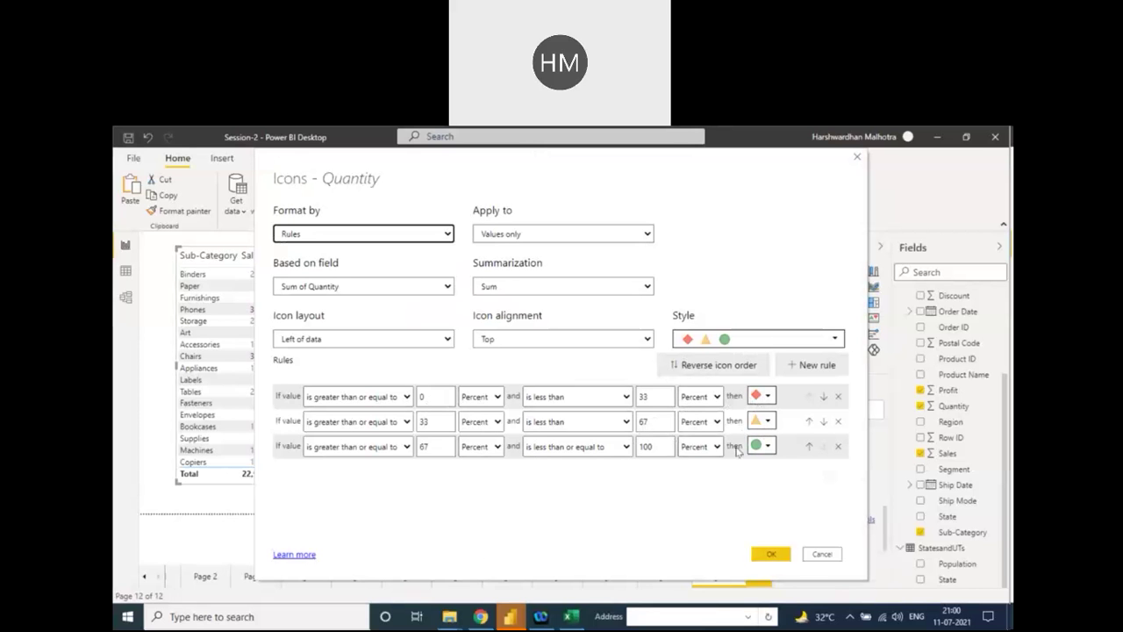
click(768, 397)
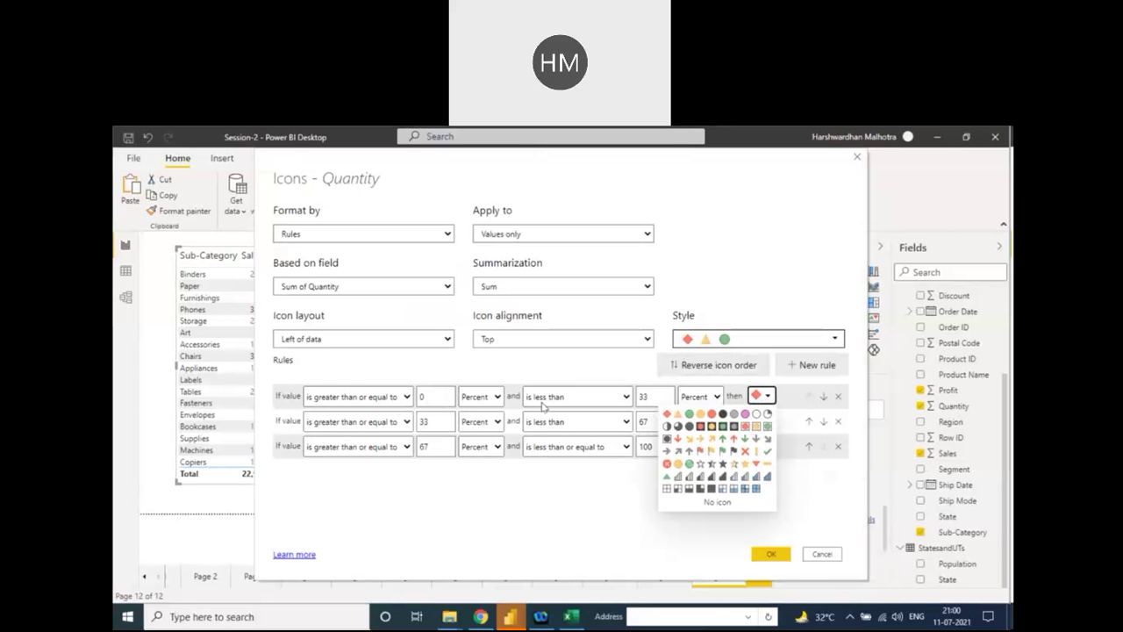
click(677, 438)
click(762, 422)
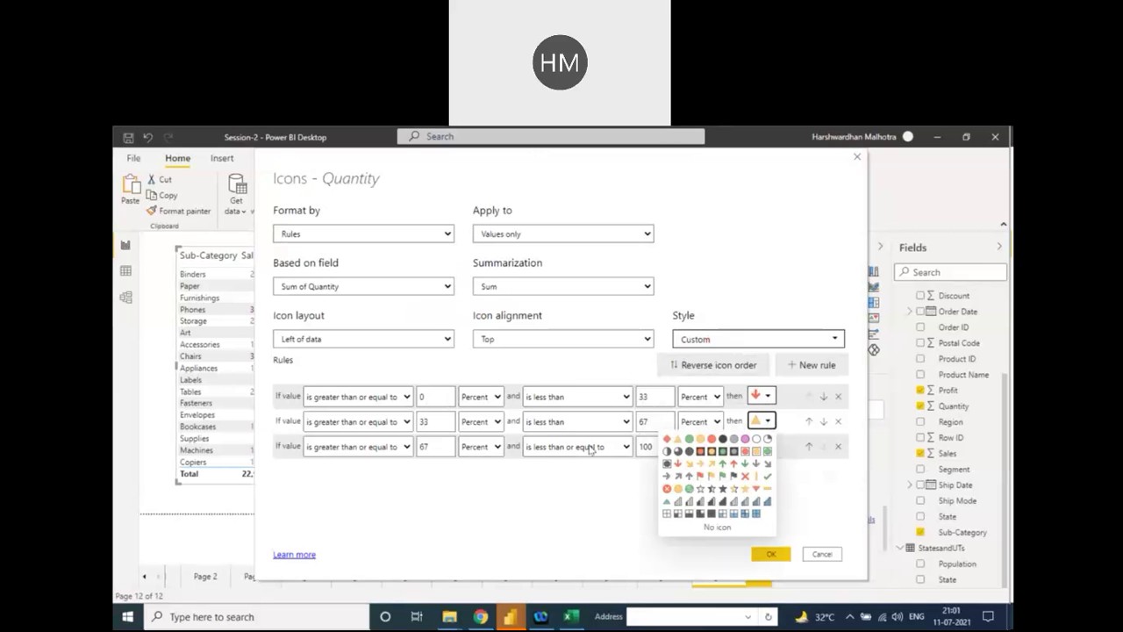
click(700, 463)
click(764, 445)
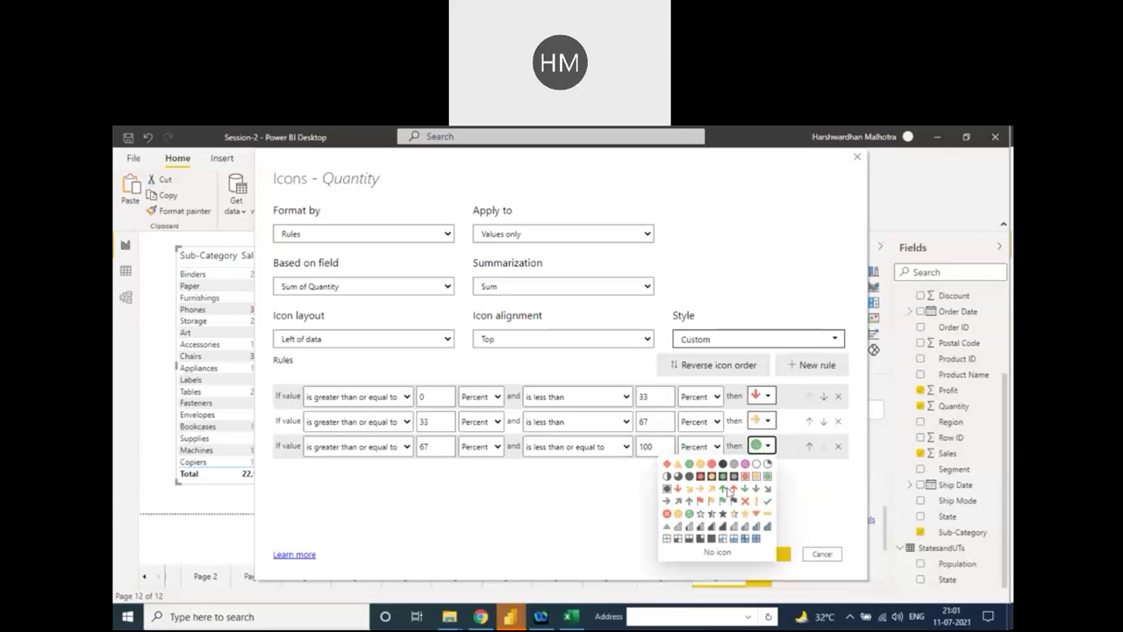
click(722, 489)
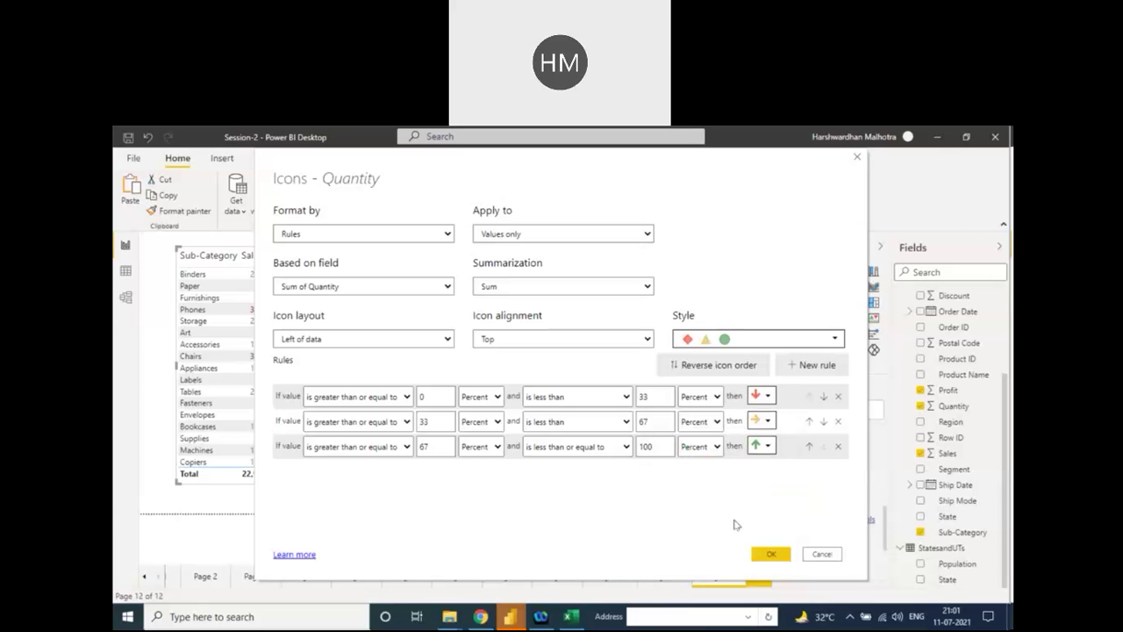
click(765, 554)
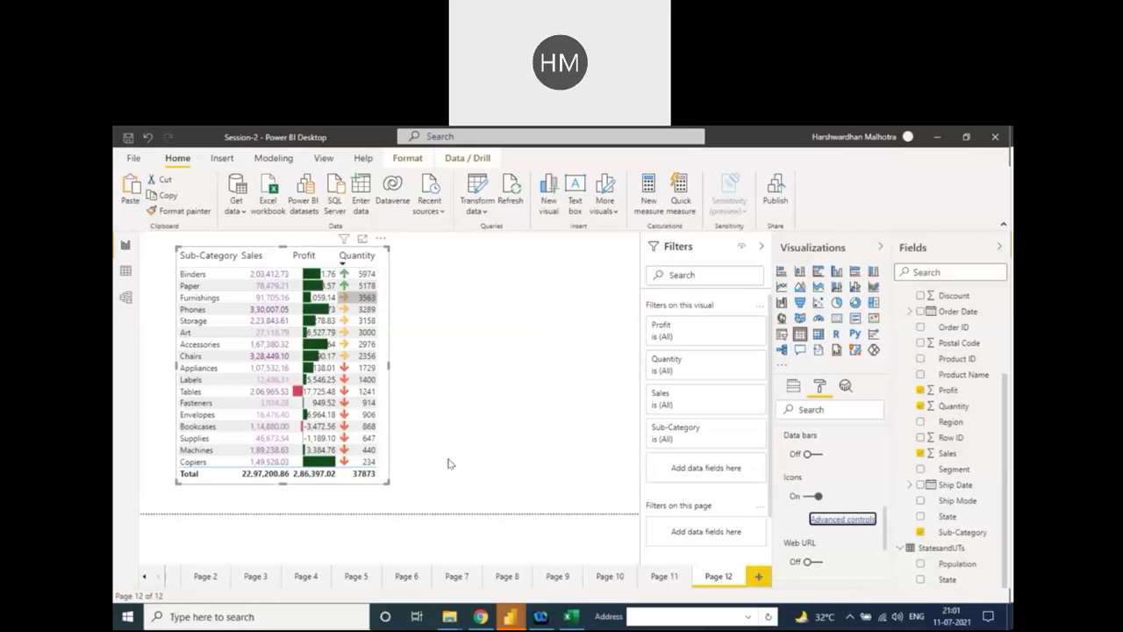
Step: Review the Quantity icon rules and compare the icons with the Sales values in the table
click(836, 519)
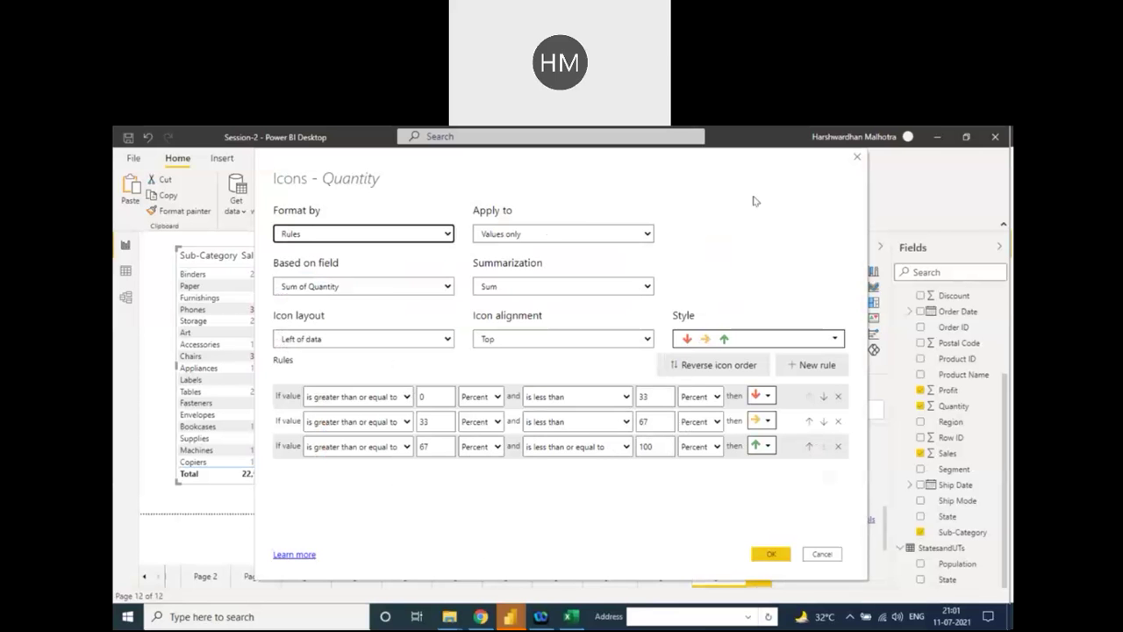
click(770, 551)
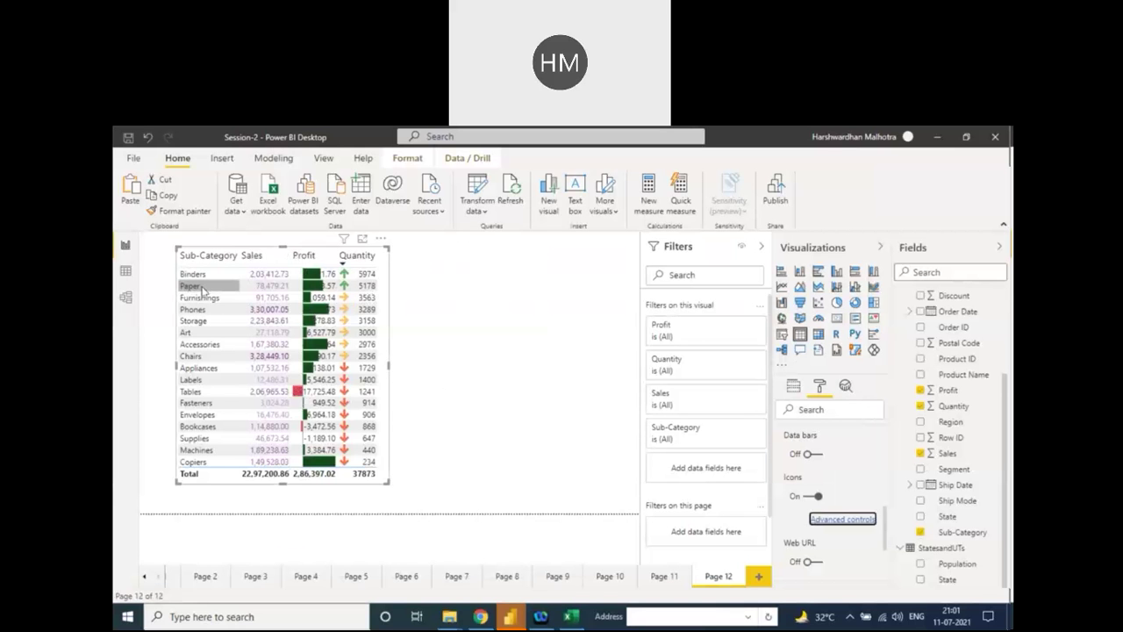
mouse_move(282, 290)
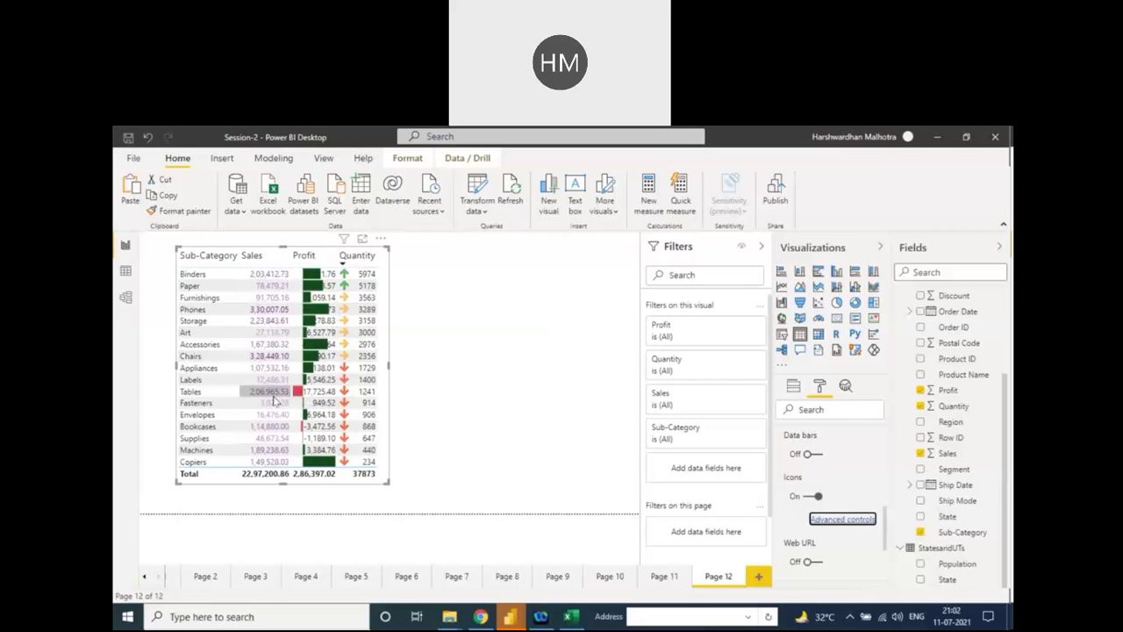
mouse_move(274, 400)
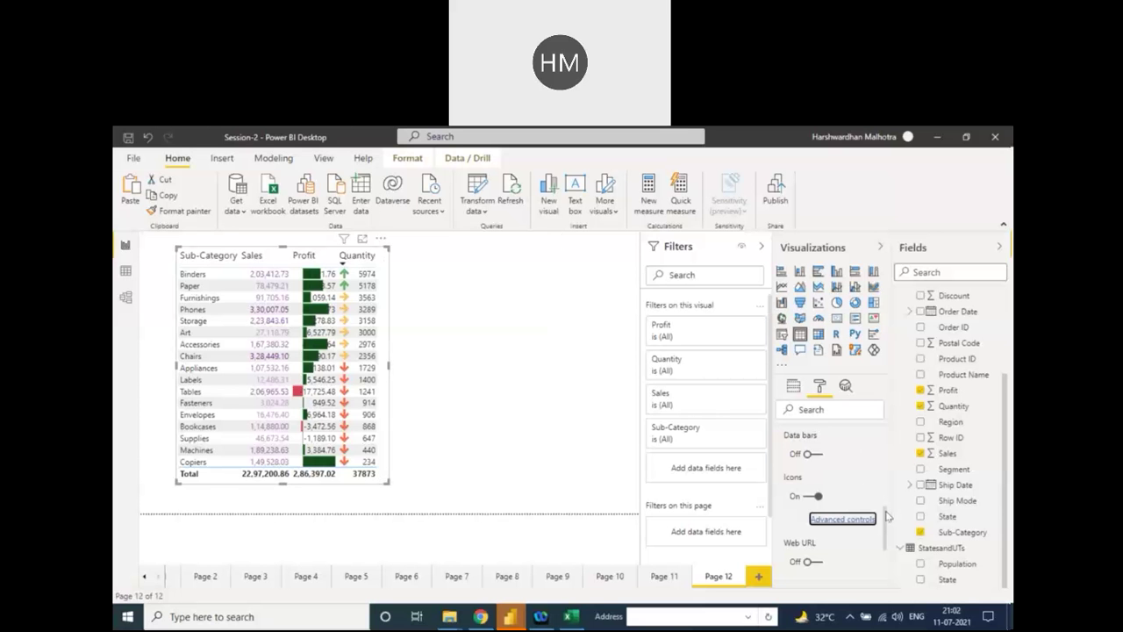
Step: Choose Sales in the conditional formatting options, turn on data bars for that column and deselect the table
drag(885, 510, 879, 479)
click(834, 470)
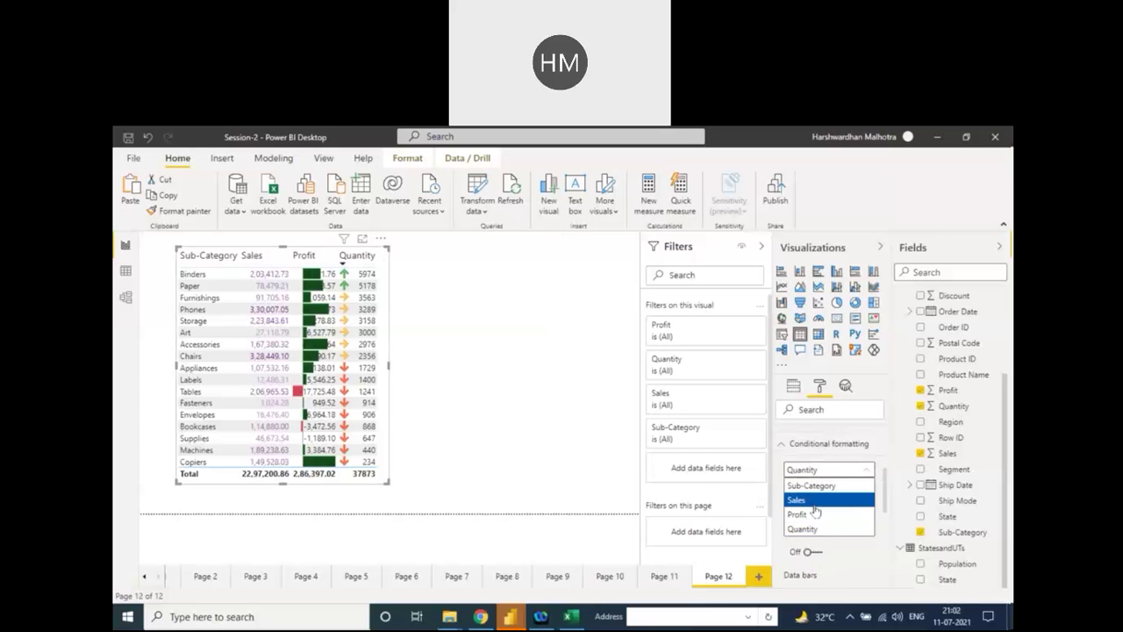
click(809, 499)
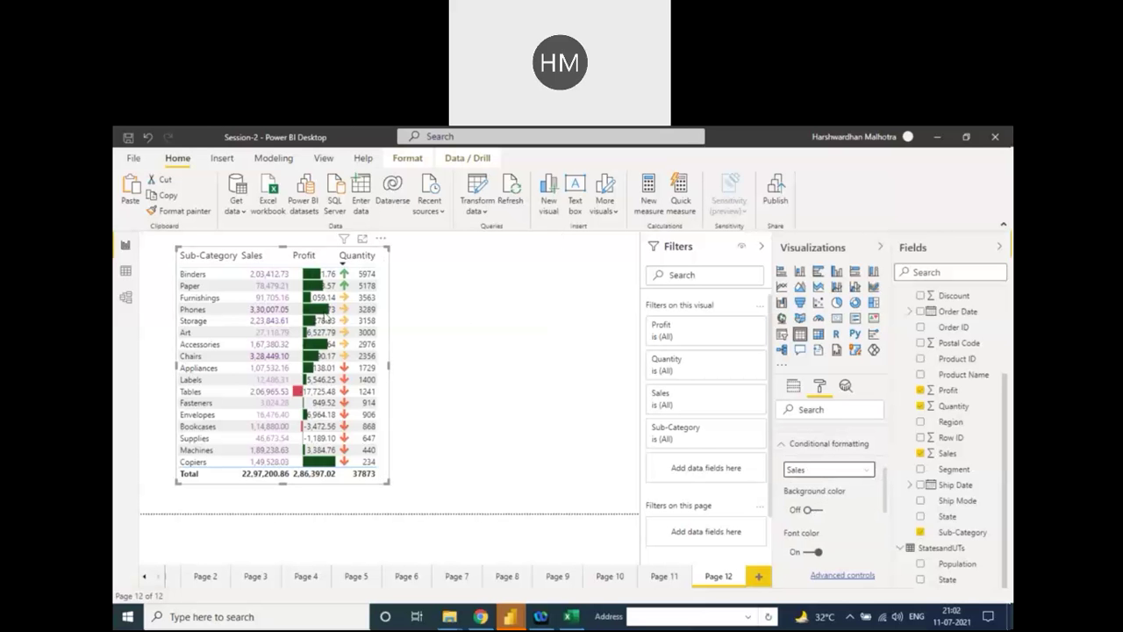
scroll(857, 539, down, 5)
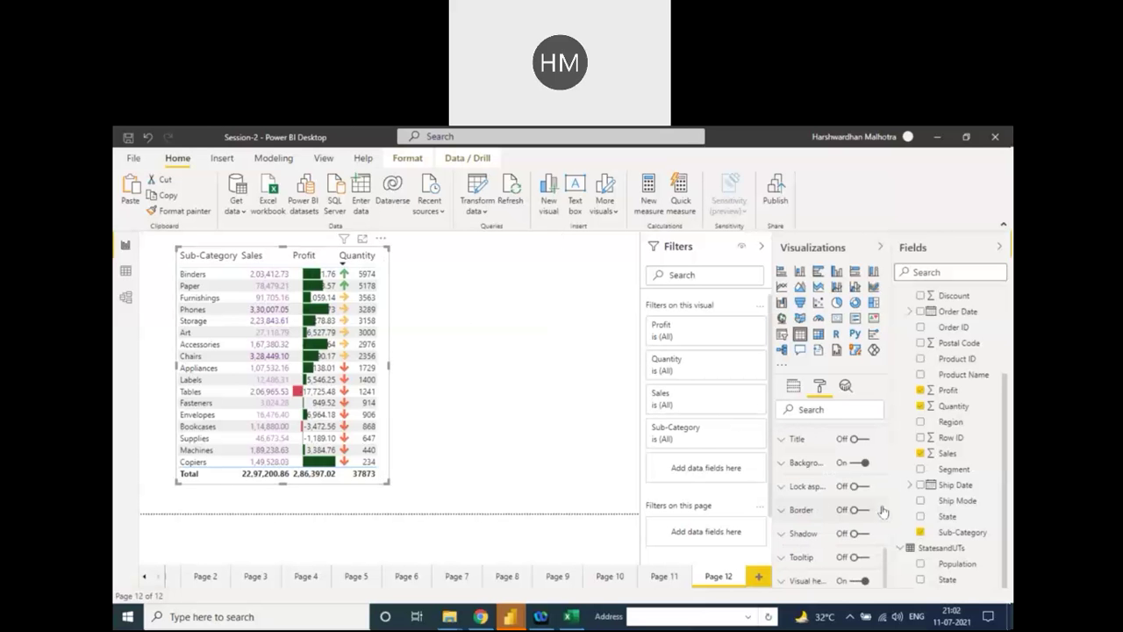
drag(888, 558, 890, 496)
scroll(810, 495, down, 3)
click(809, 490)
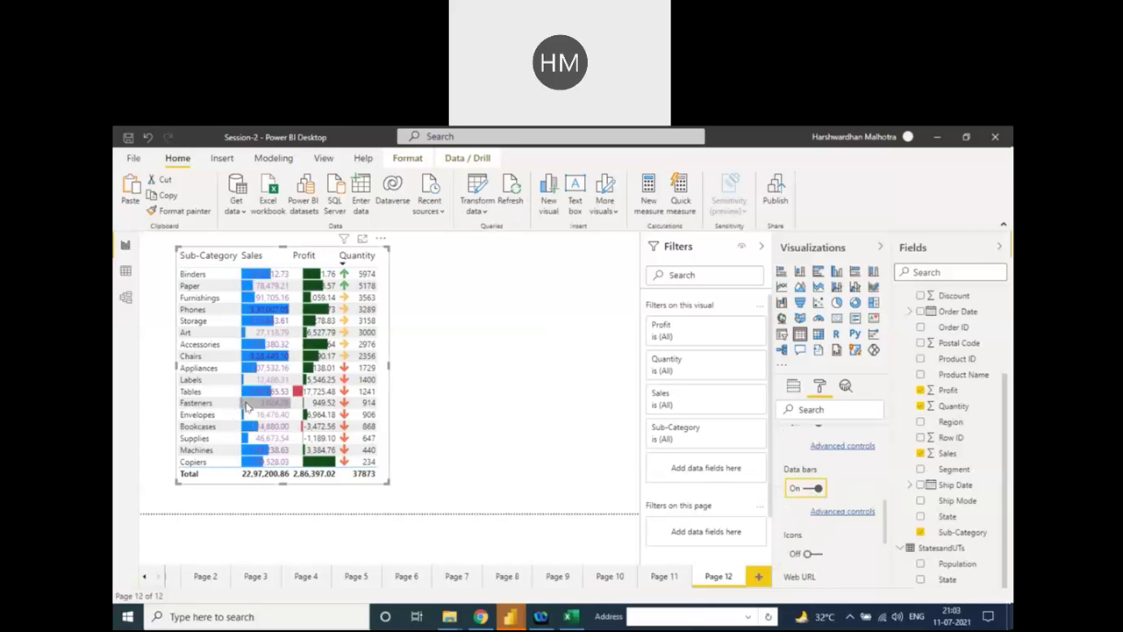
mouse_move(246, 408)
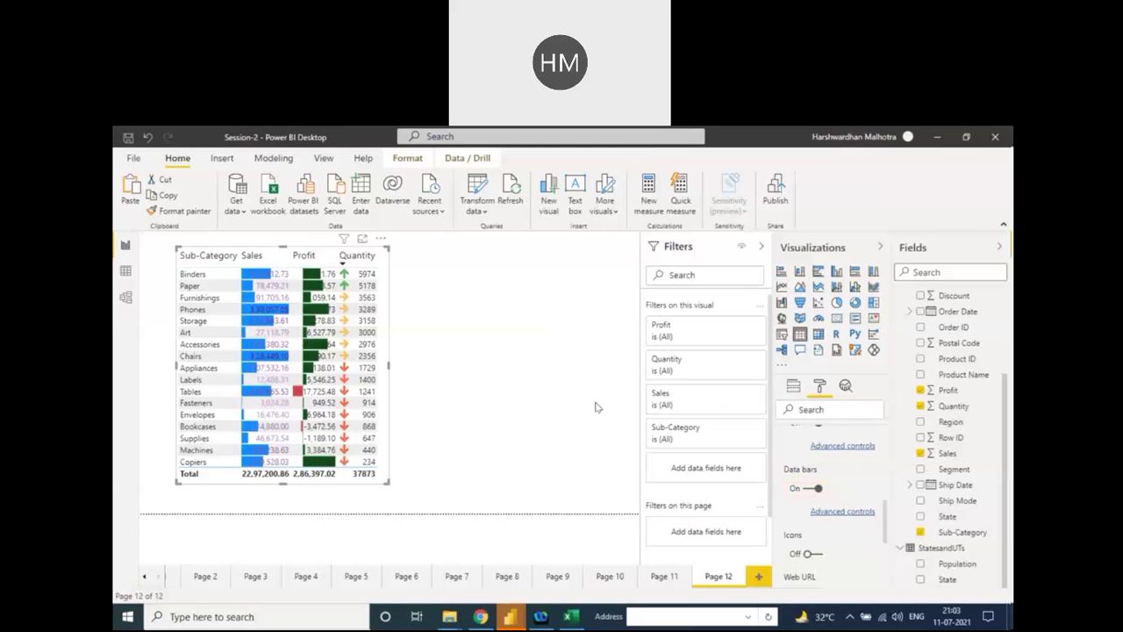
click(545, 389)
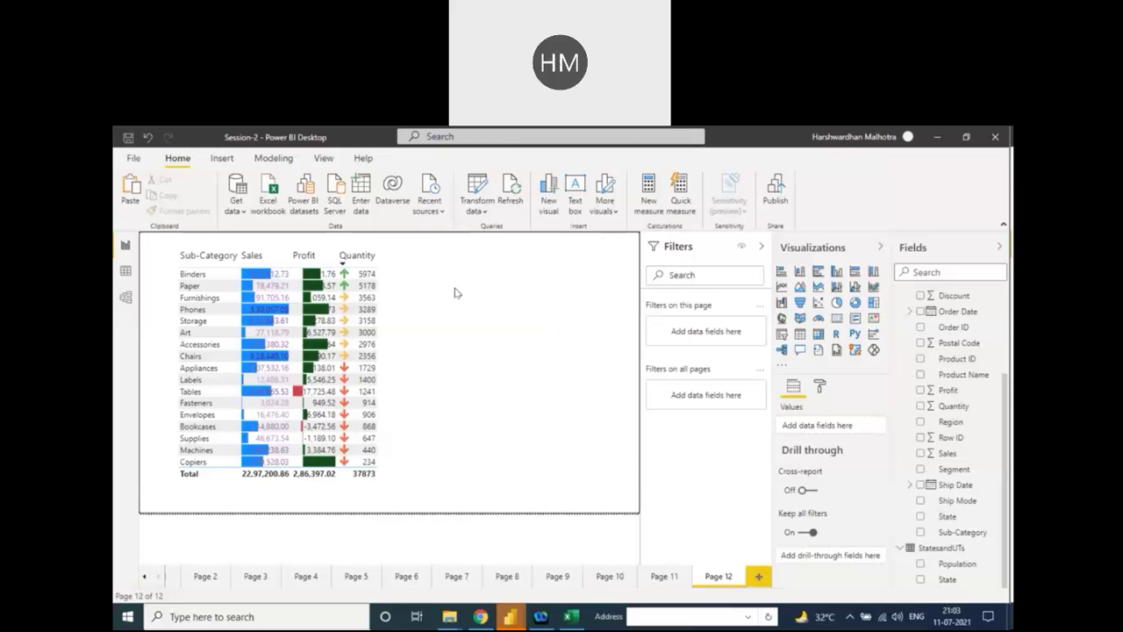
Step: Add a new report page and insert a matrix visual, enlarged to fill most of the canvas
click(754, 576)
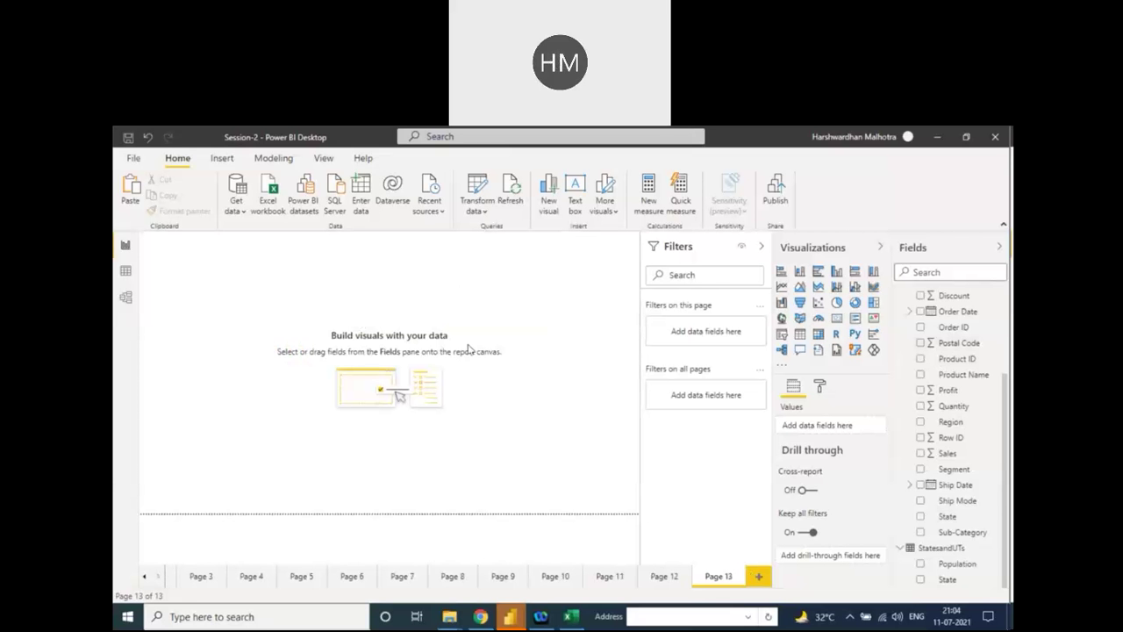
click(818, 334)
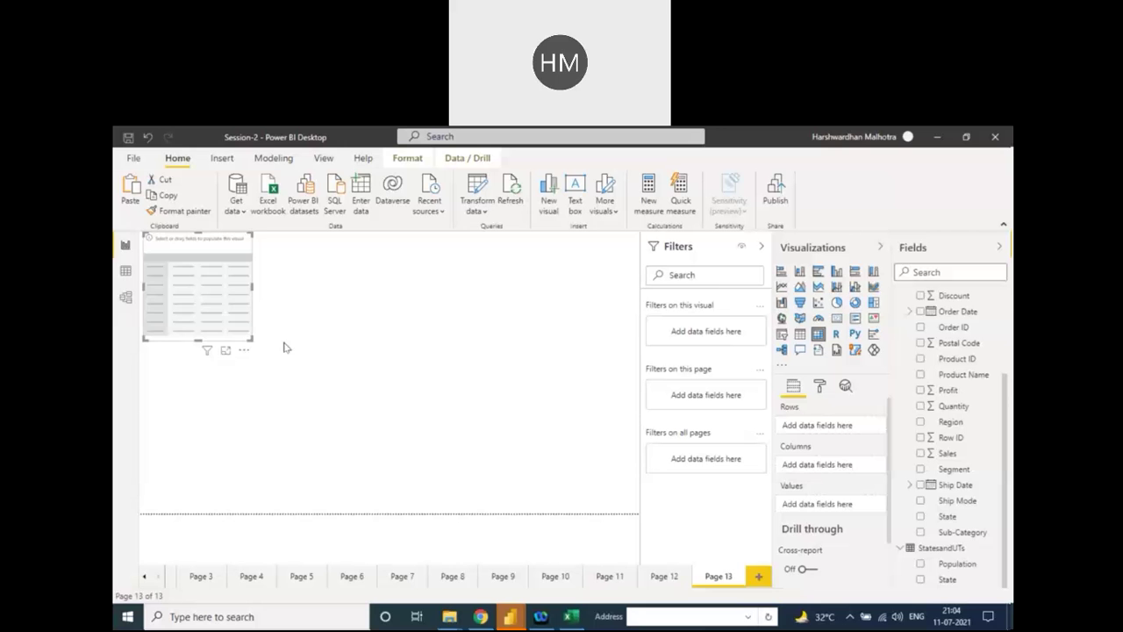
drag(249, 339, 599, 505)
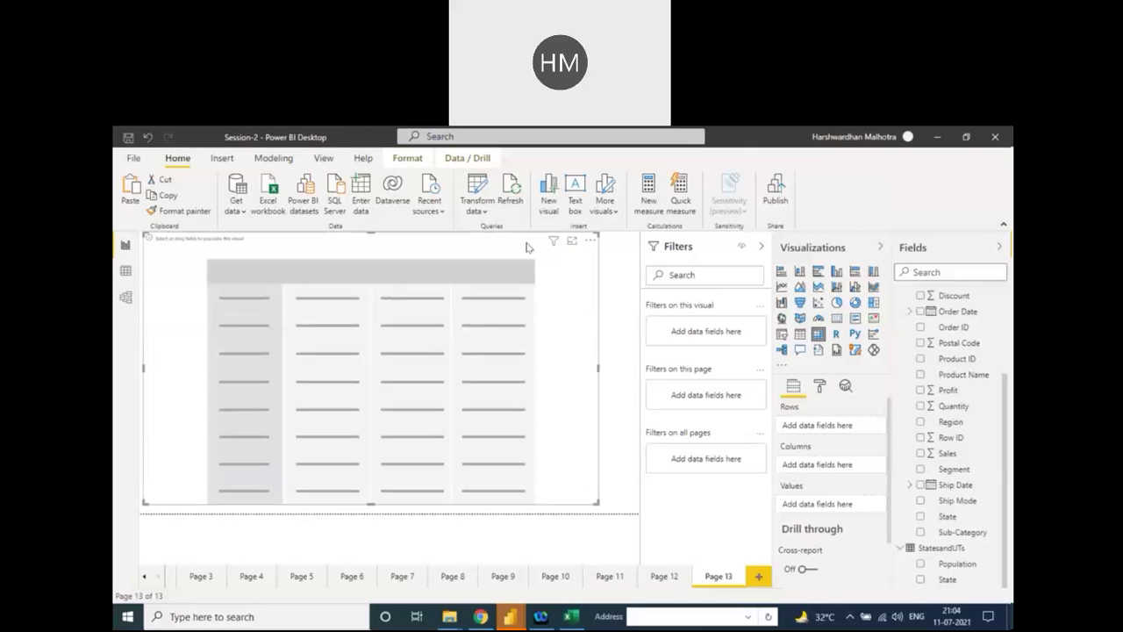
drag(529, 248, 535, 253)
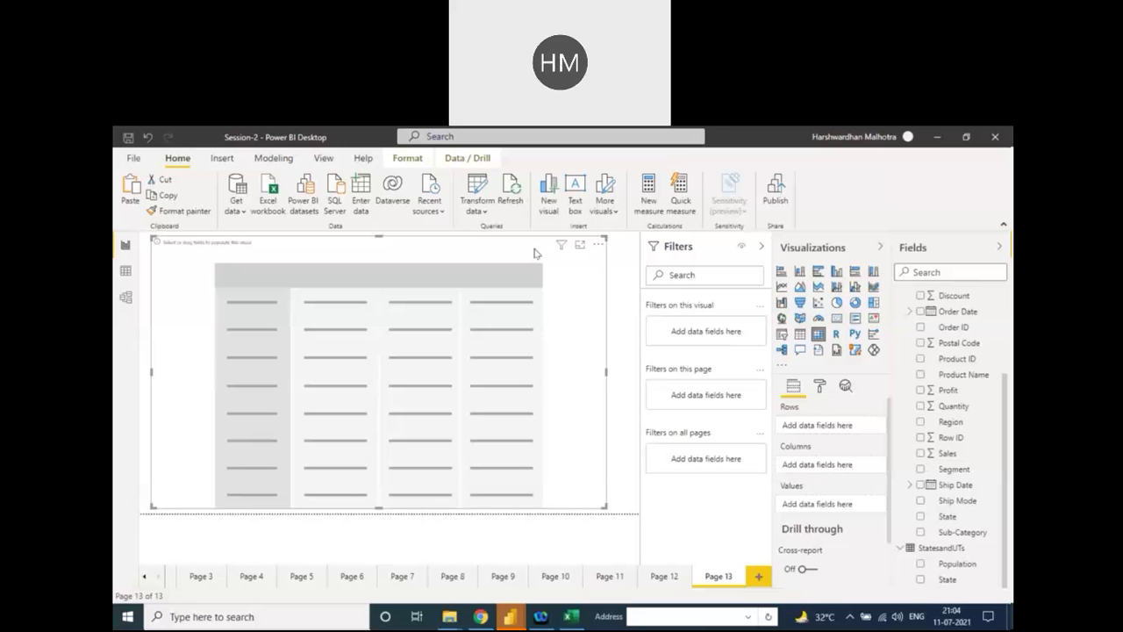
Step: Return to Page 12 and sort the conditionally formatted table by Sub-Category
click(670, 580)
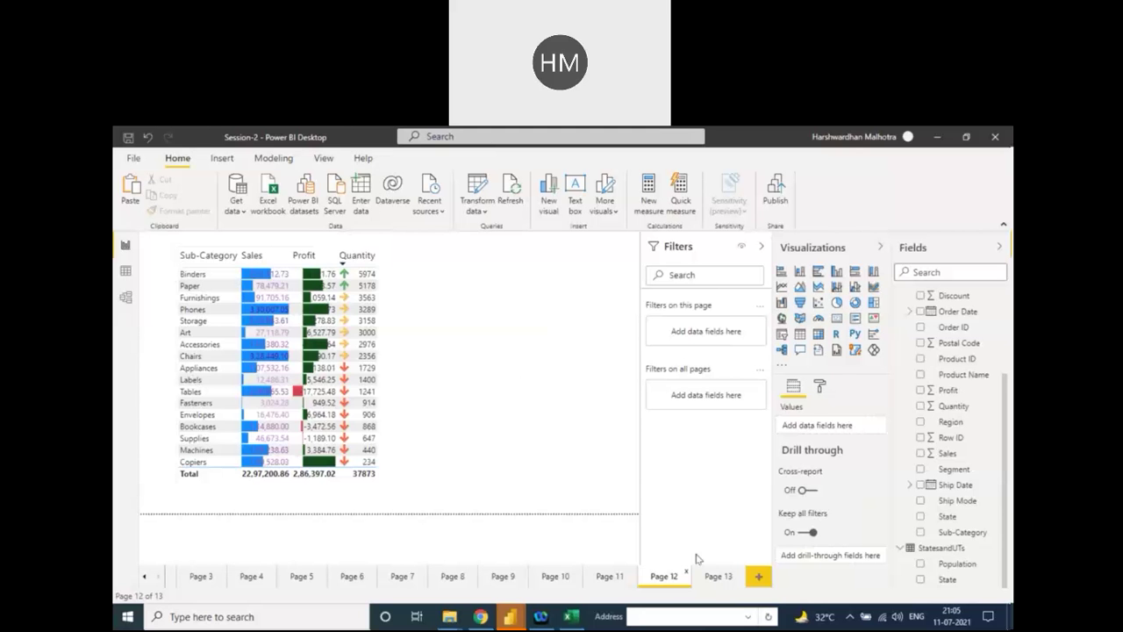
click(716, 582)
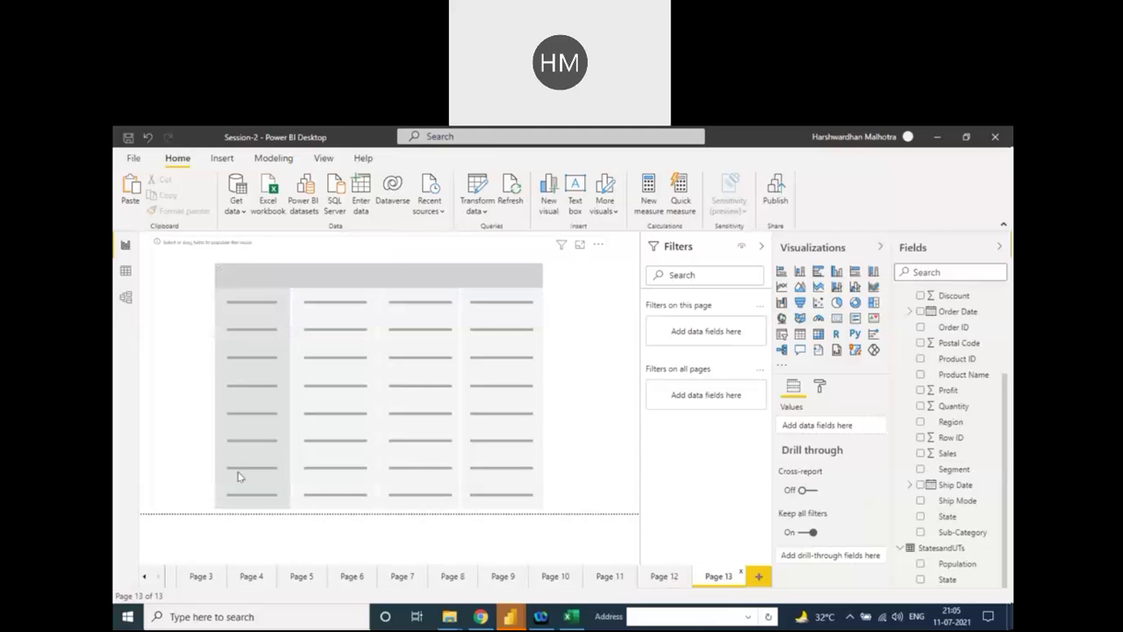
click(392, 328)
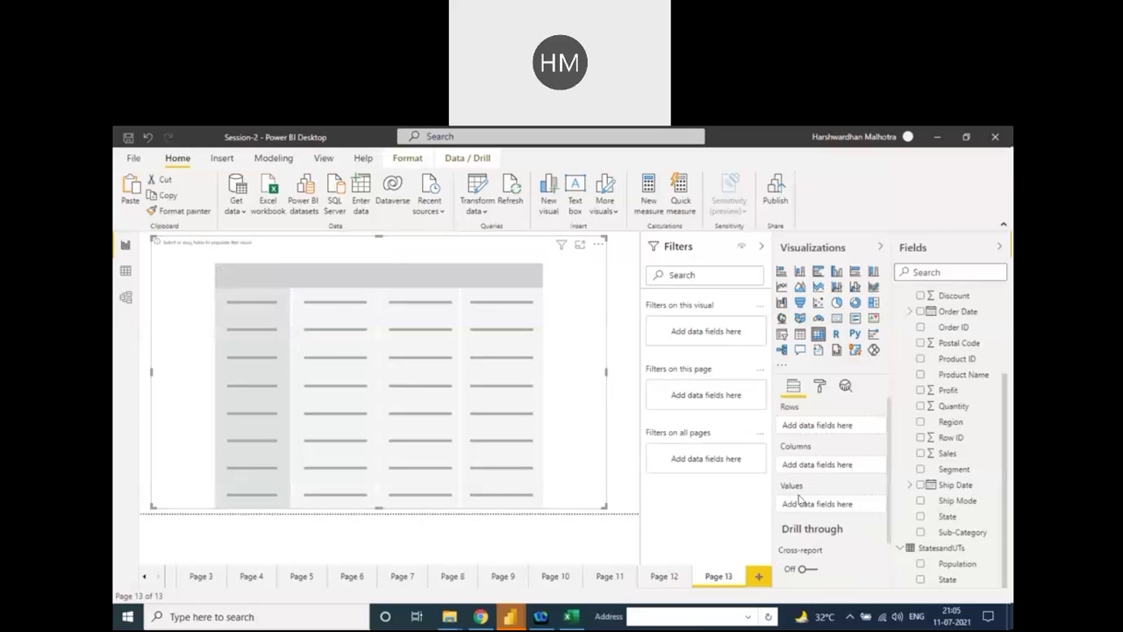
click(661, 579)
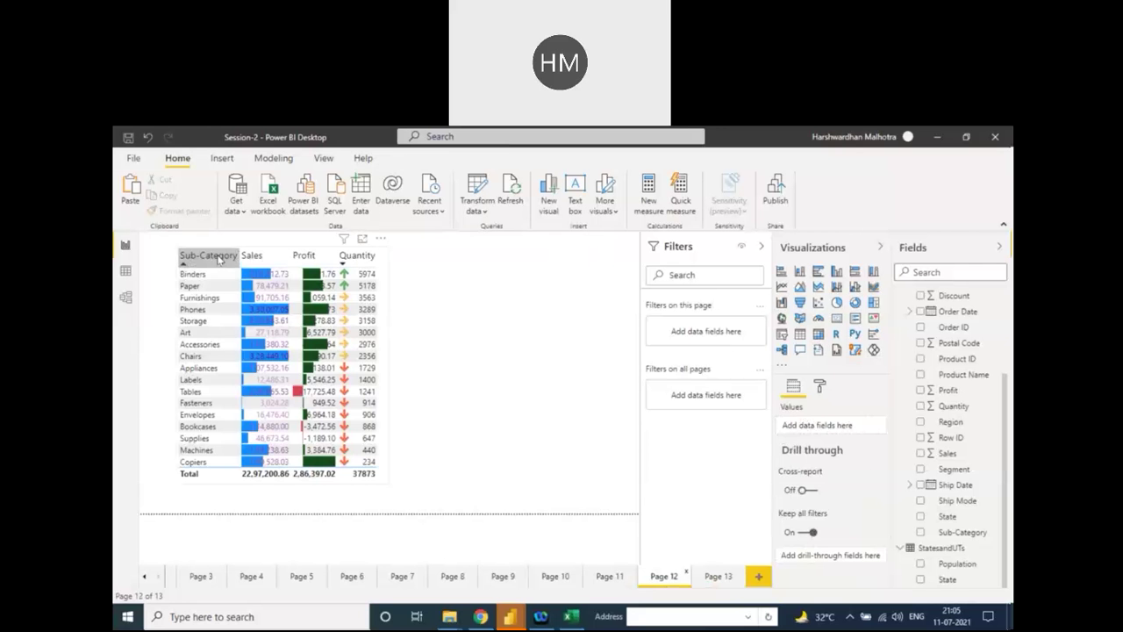
click(217, 256)
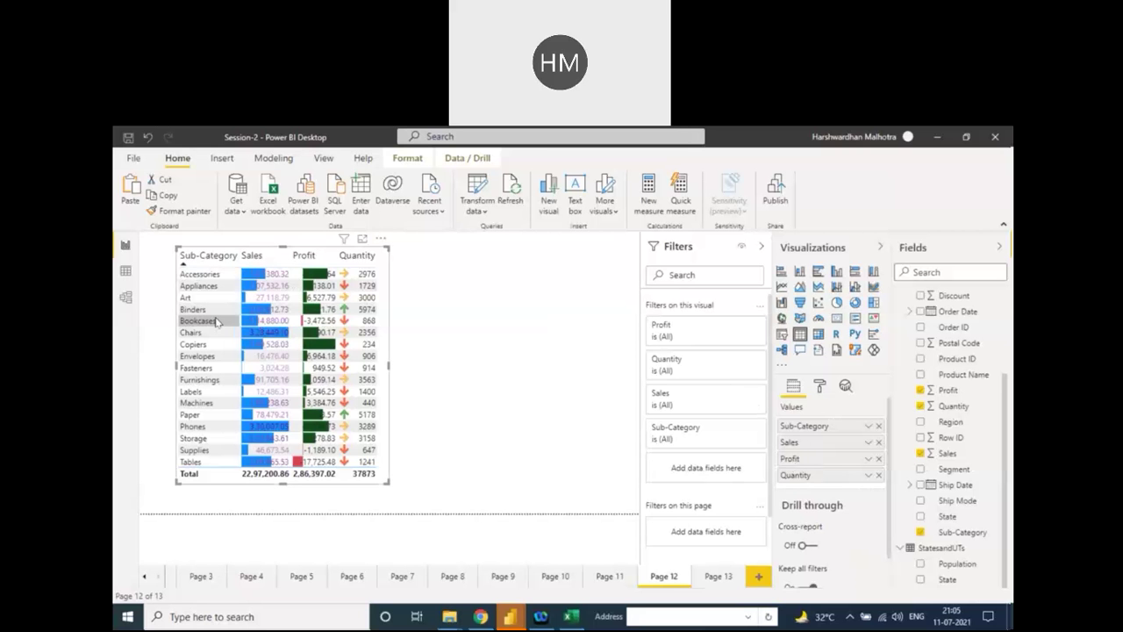
Step: Turn on the title, border and shadow for the sub-category table, and deselect it
click(821, 387)
scroll(829, 519, down, 3)
click(853, 439)
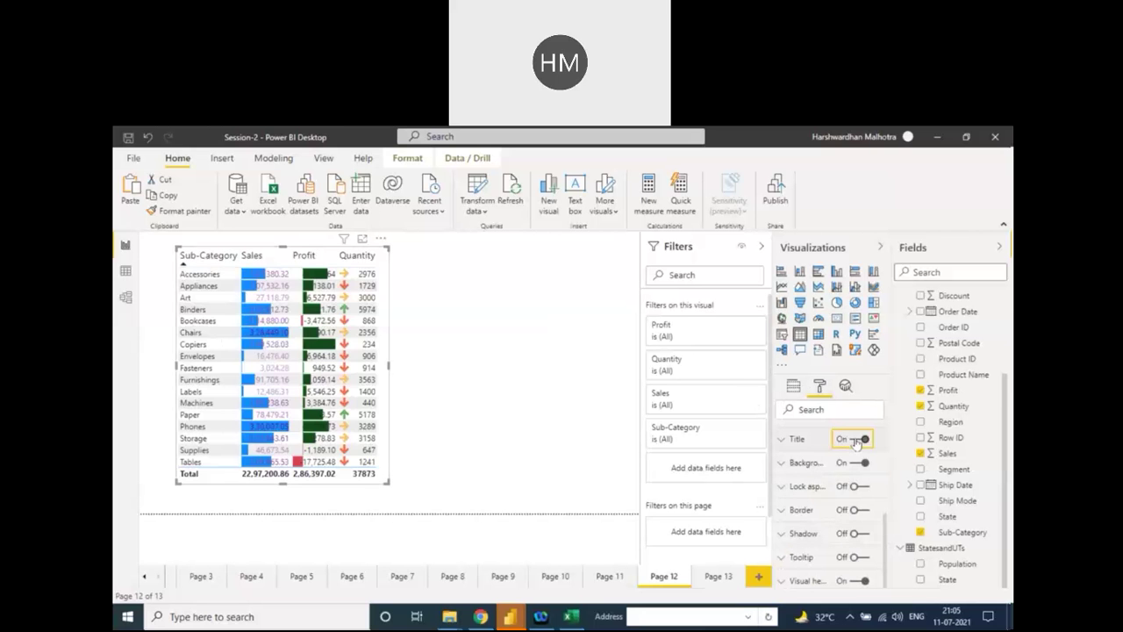
click(853, 511)
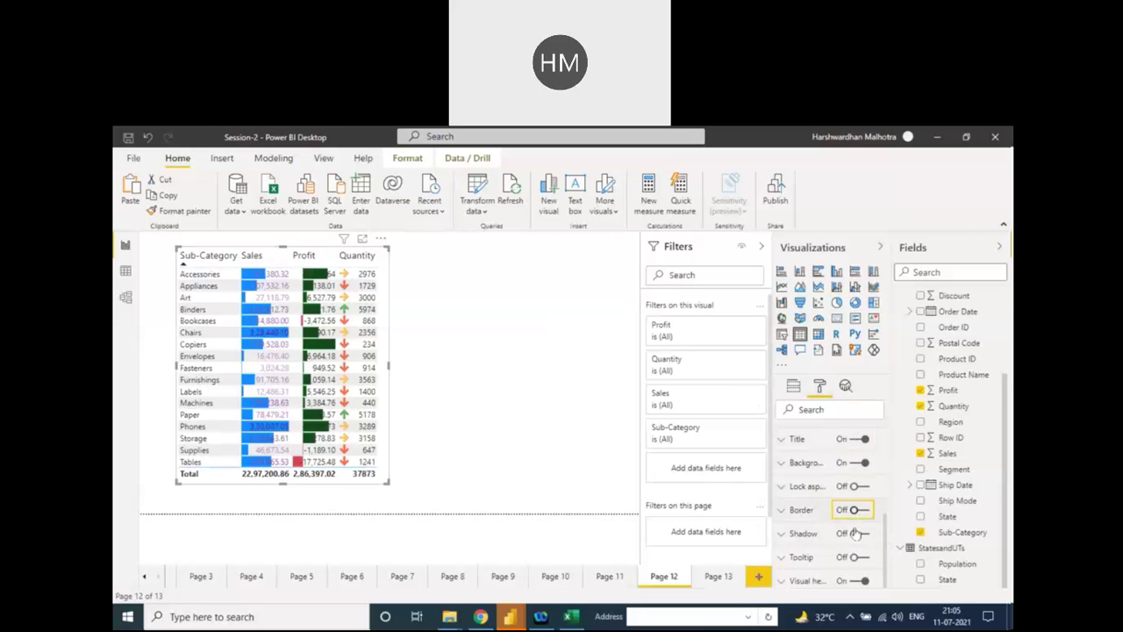
click(855, 533)
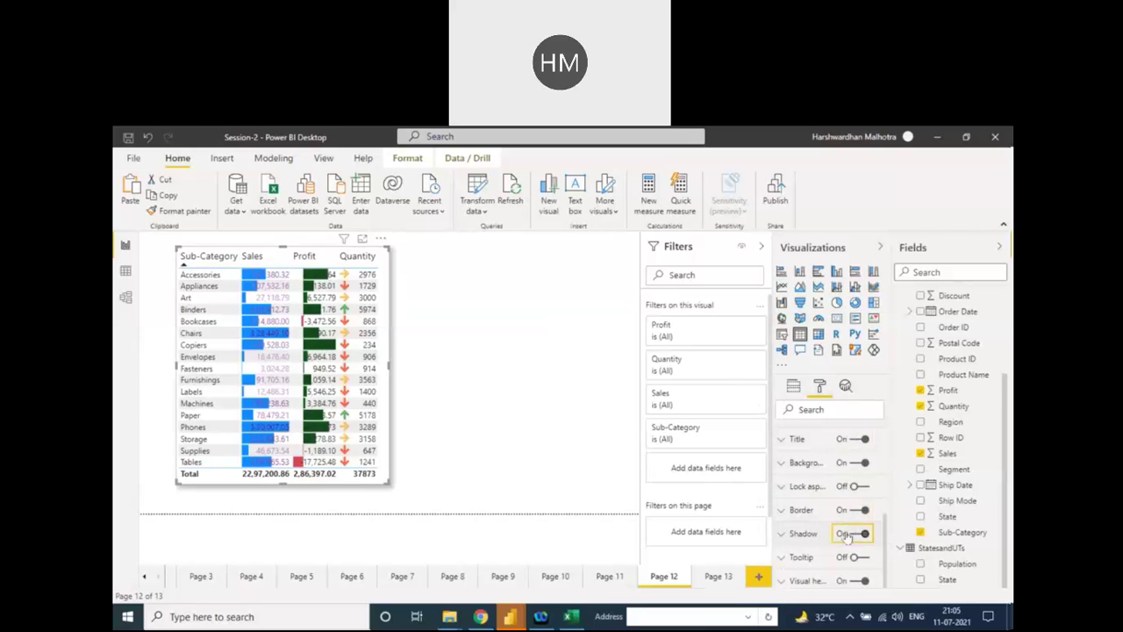
click(478, 356)
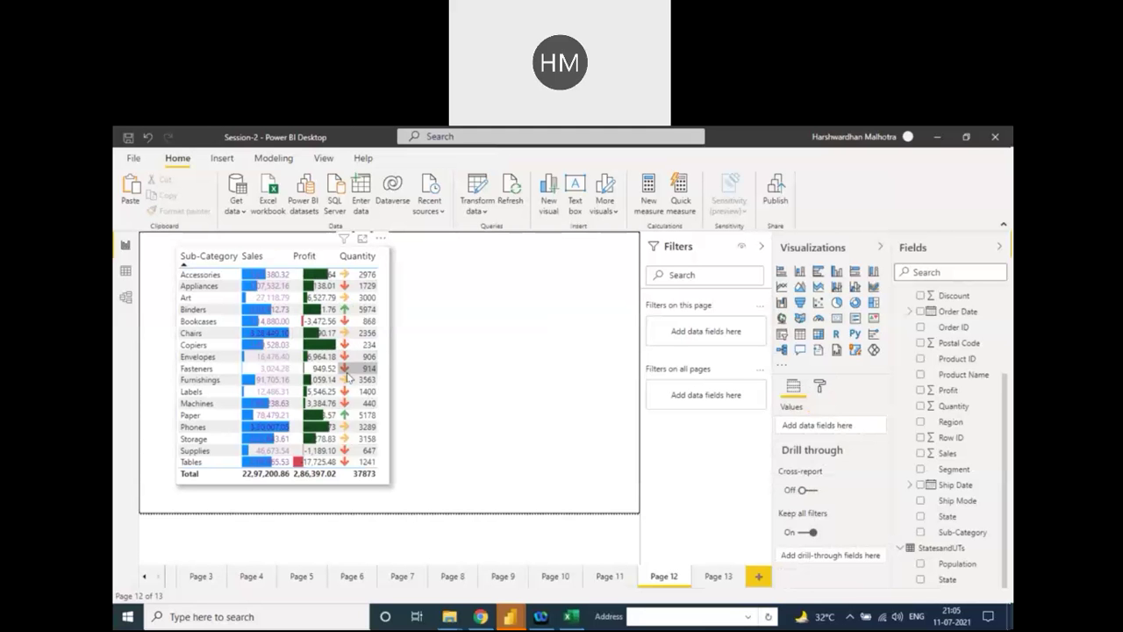
click(465, 331)
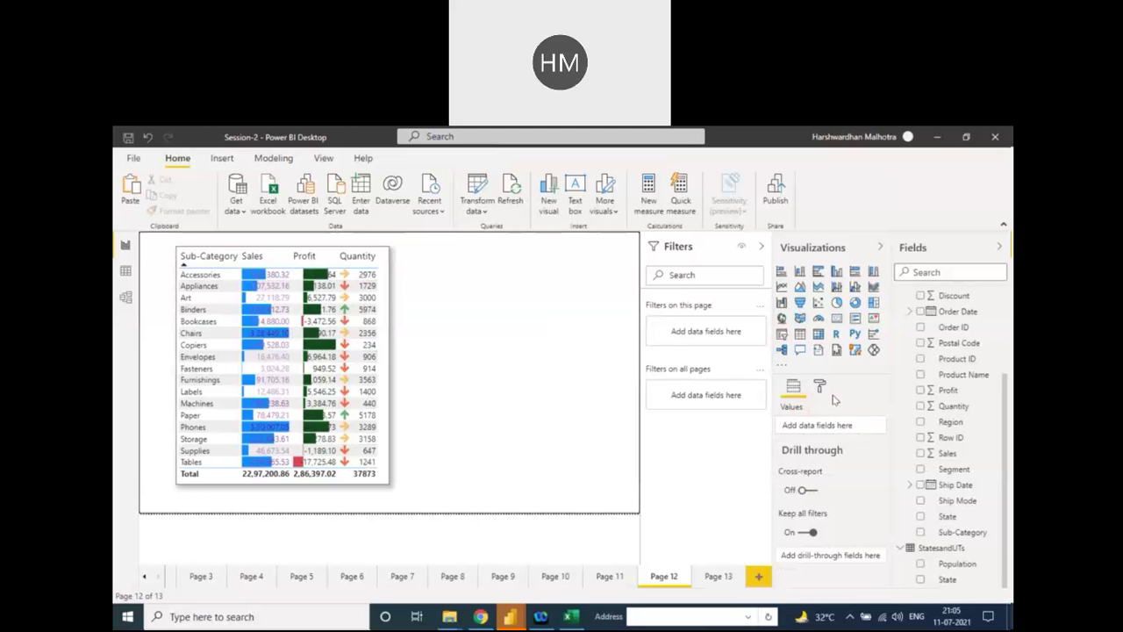
Step: Sort the table by Sales in descending order and choose Sales in its conditional formatting options
click(819, 386)
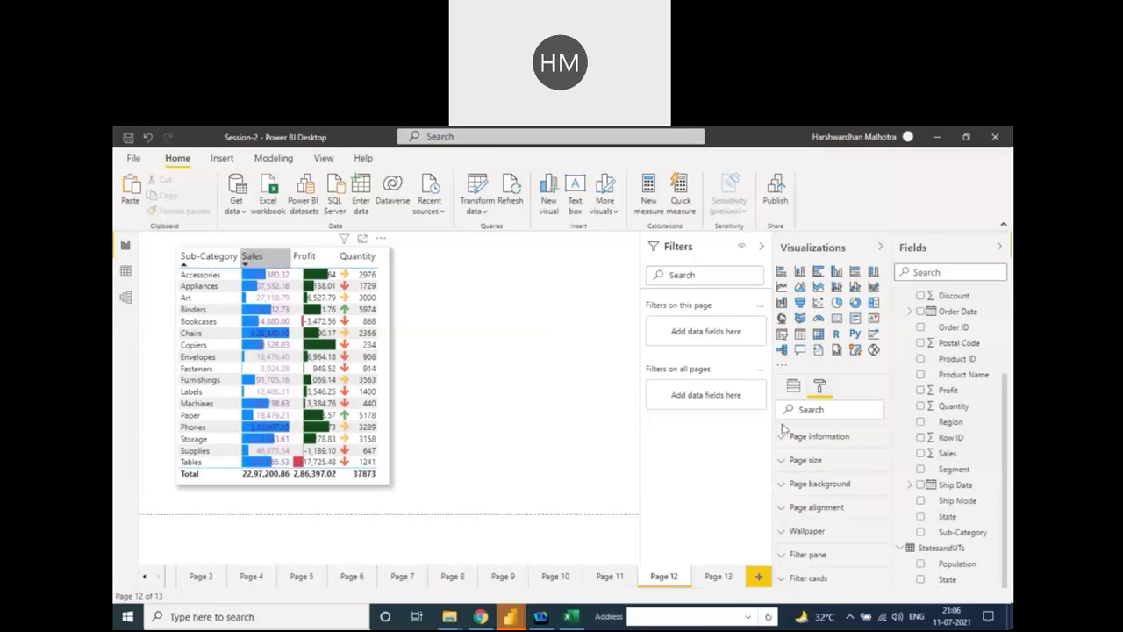
click(386, 288)
click(821, 386)
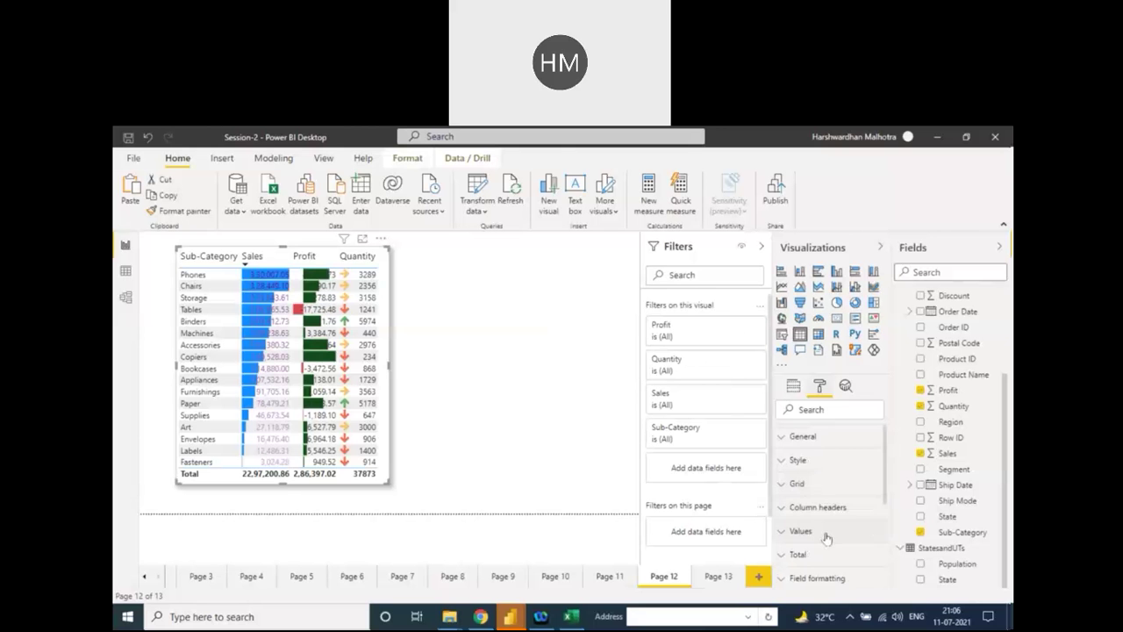
drag(882, 503, 884, 537)
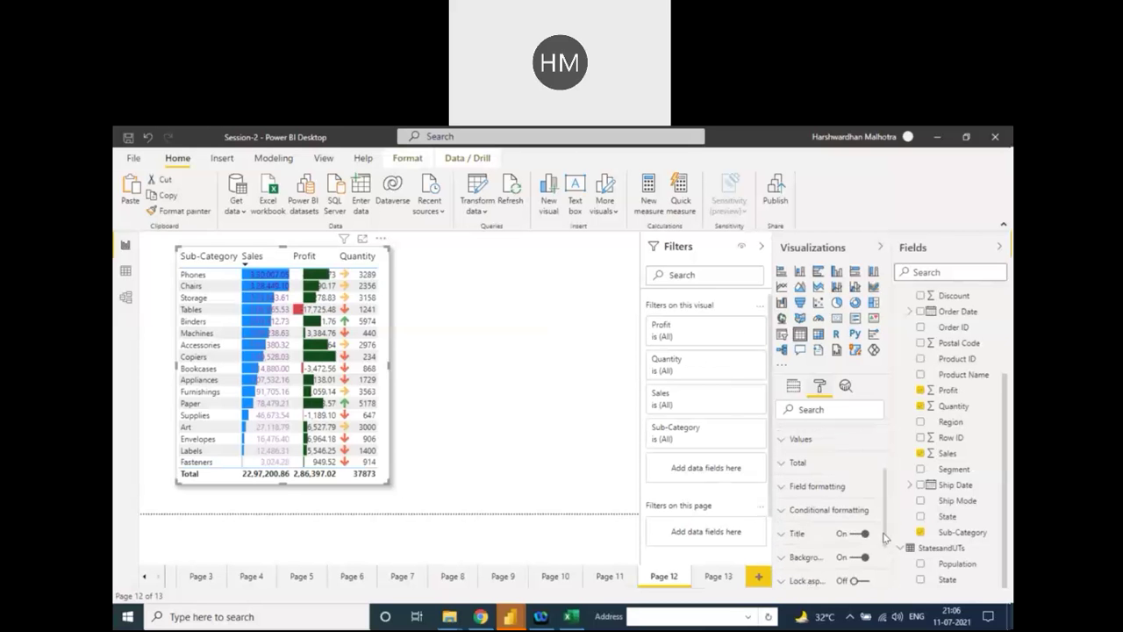
scroll(799, 526, down, 3)
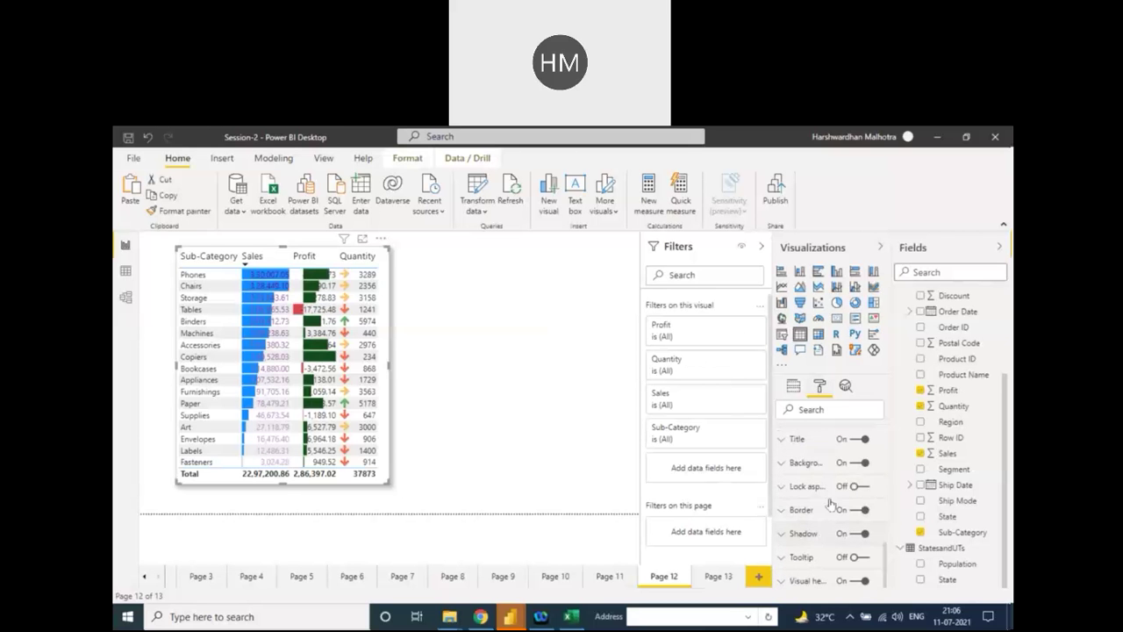
scroll(829, 500, up, 3)
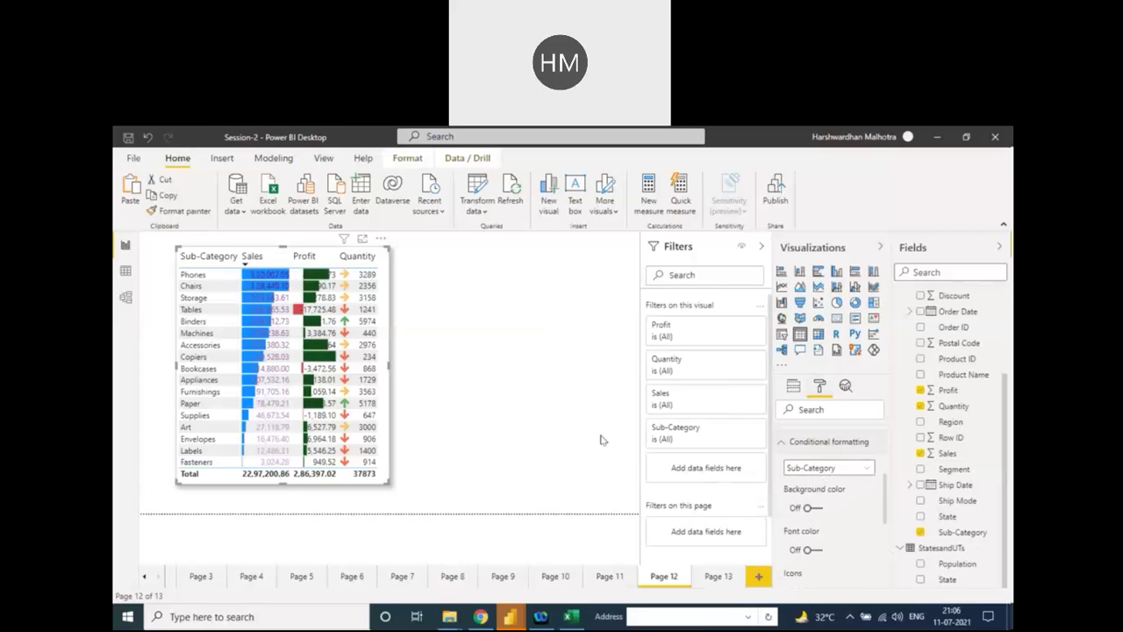
click(808, 474)
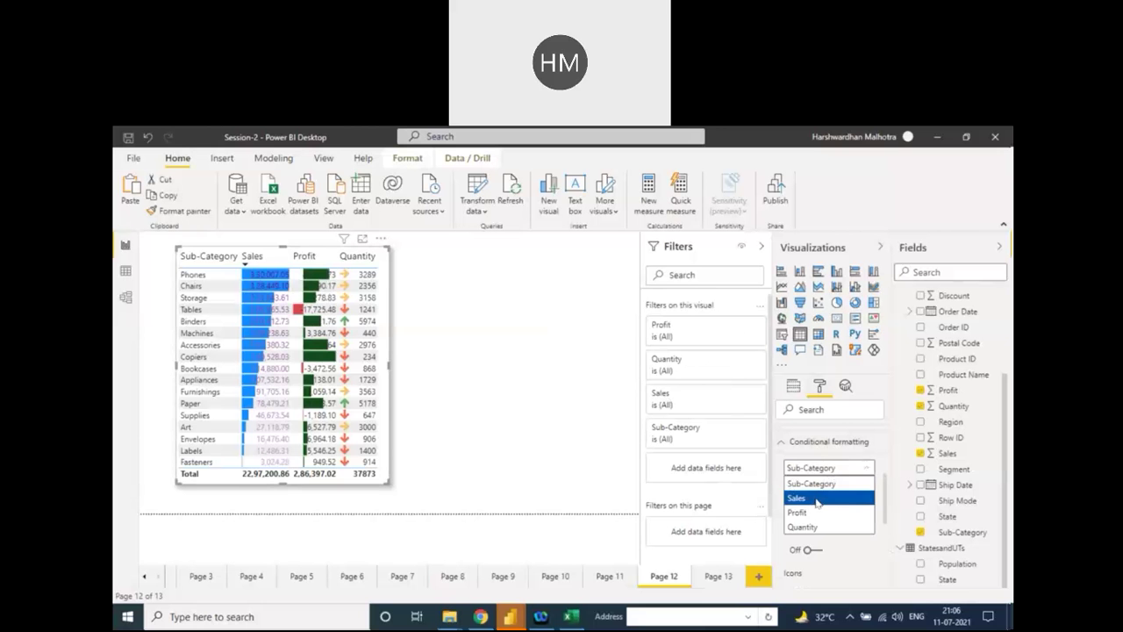
click(816, 499)
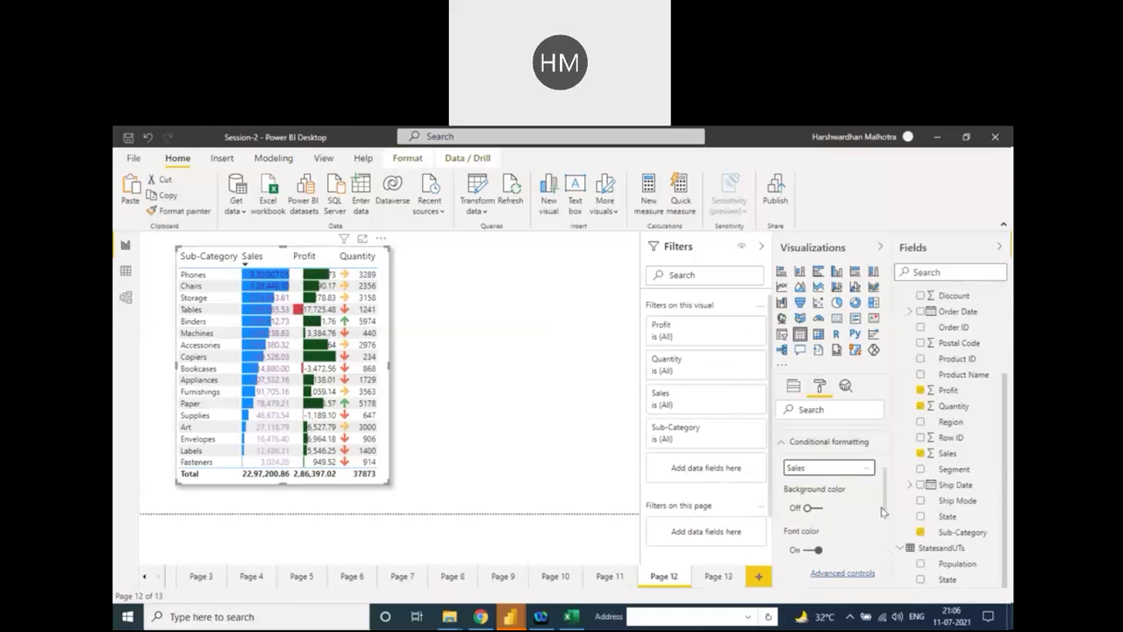
Step: Review the advanced data bar settings for Sales and close them without changes
scroll(886, 508, down, 2)
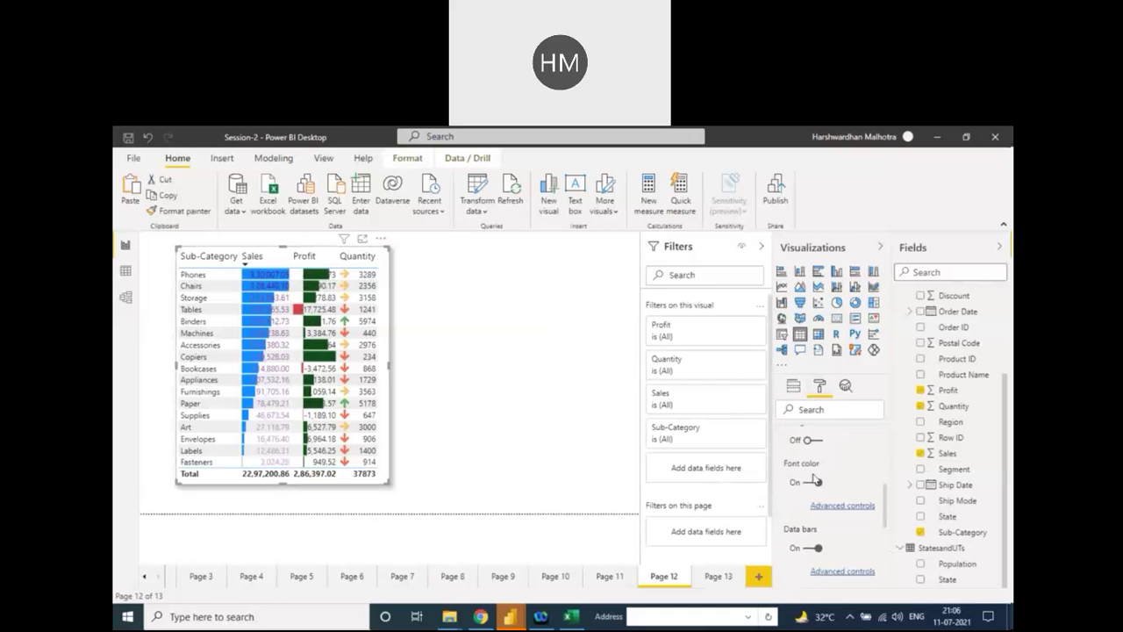
scroll(843, 500, down, 1)
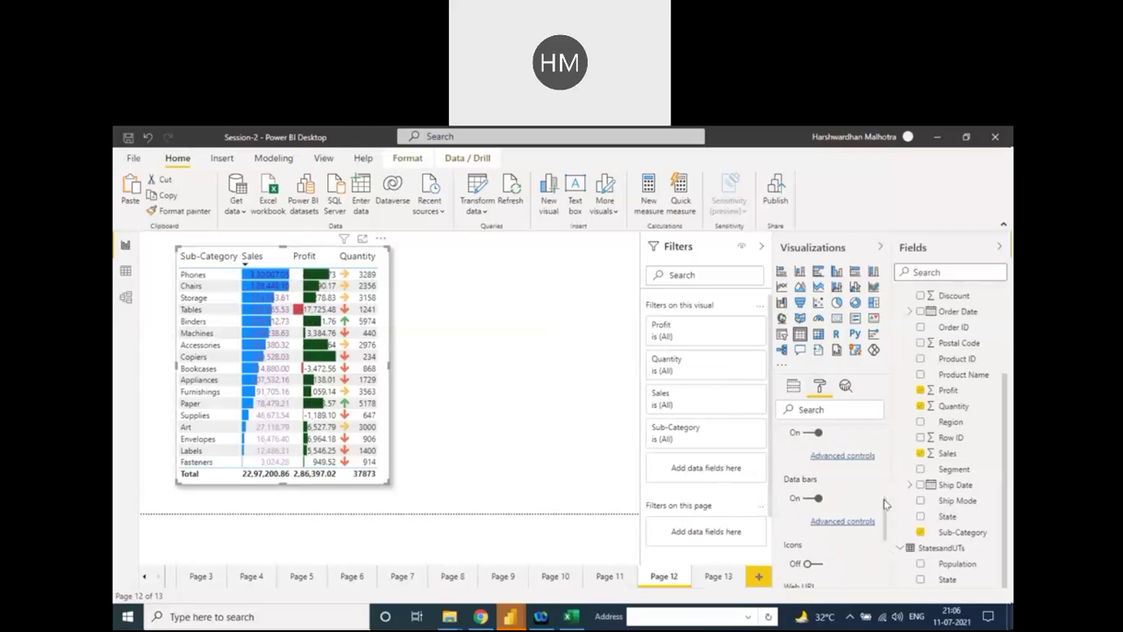
click(832, 522)
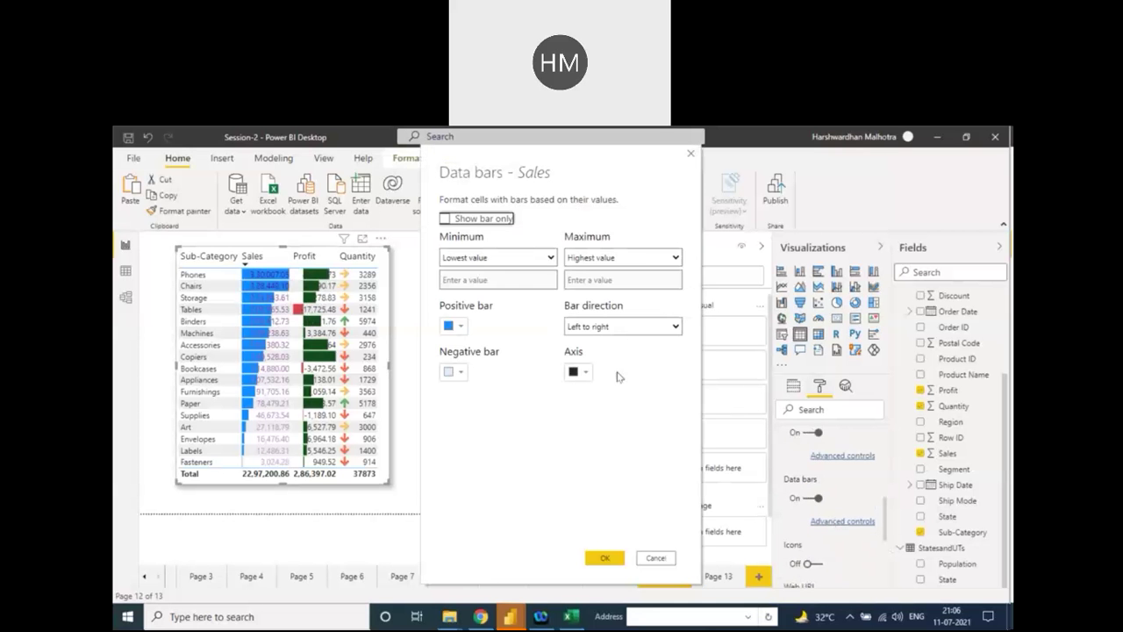
click(691, 156)
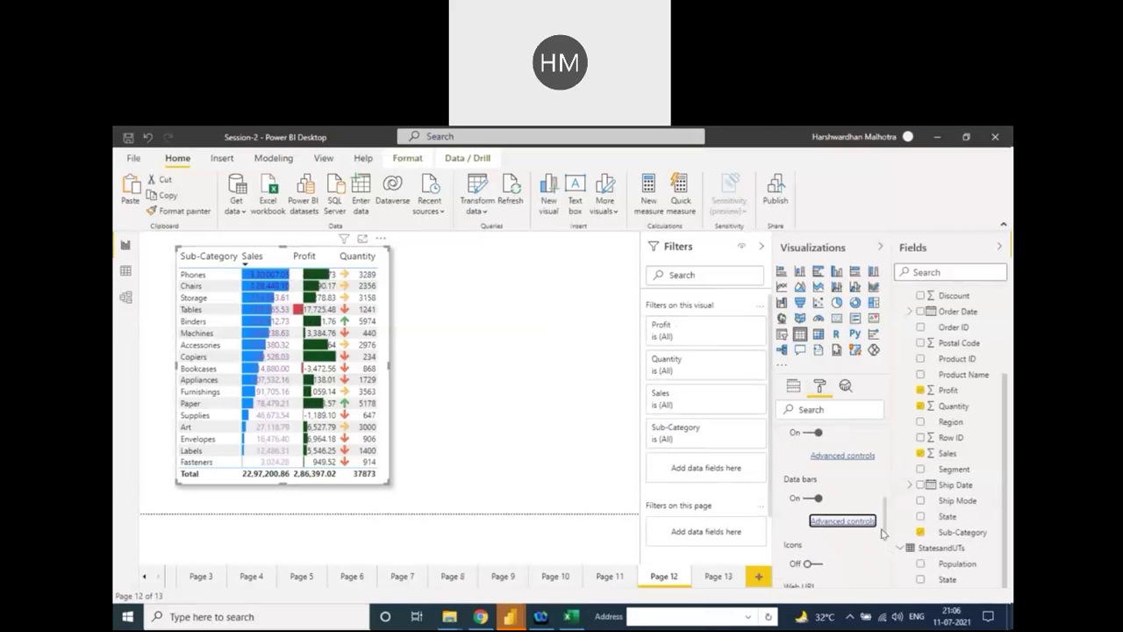
Step: Turn on icons for Sales, keeping the red diamond, yellow triangle and green circle rules split at 33 and 67 percent
scroll(884, 535, down, 1)
click(807, 507)
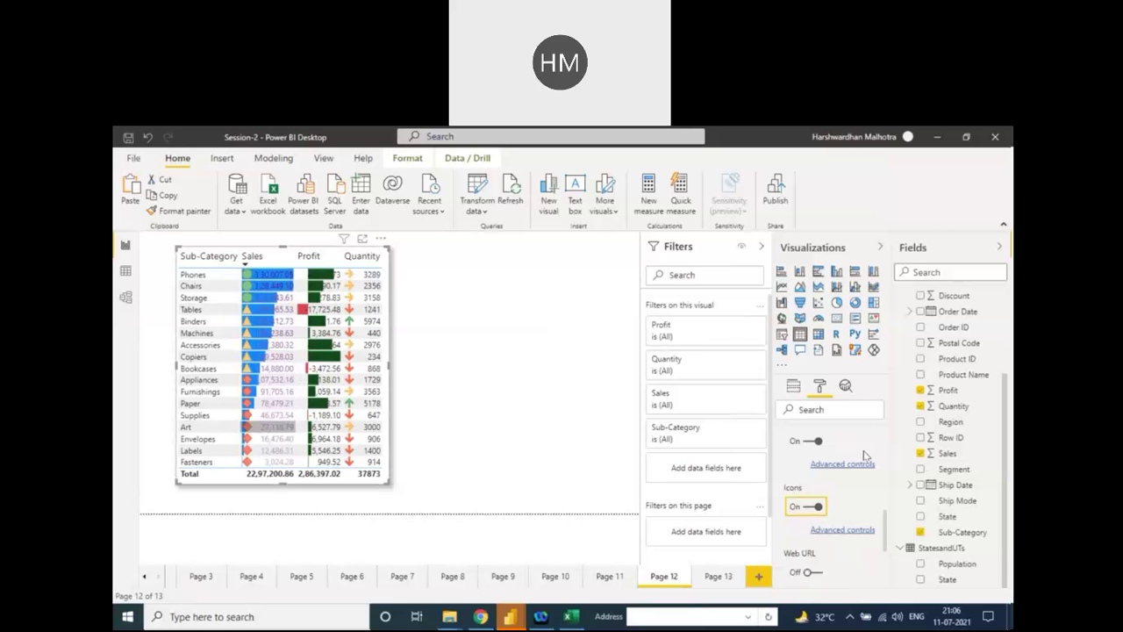
click(838, 530)
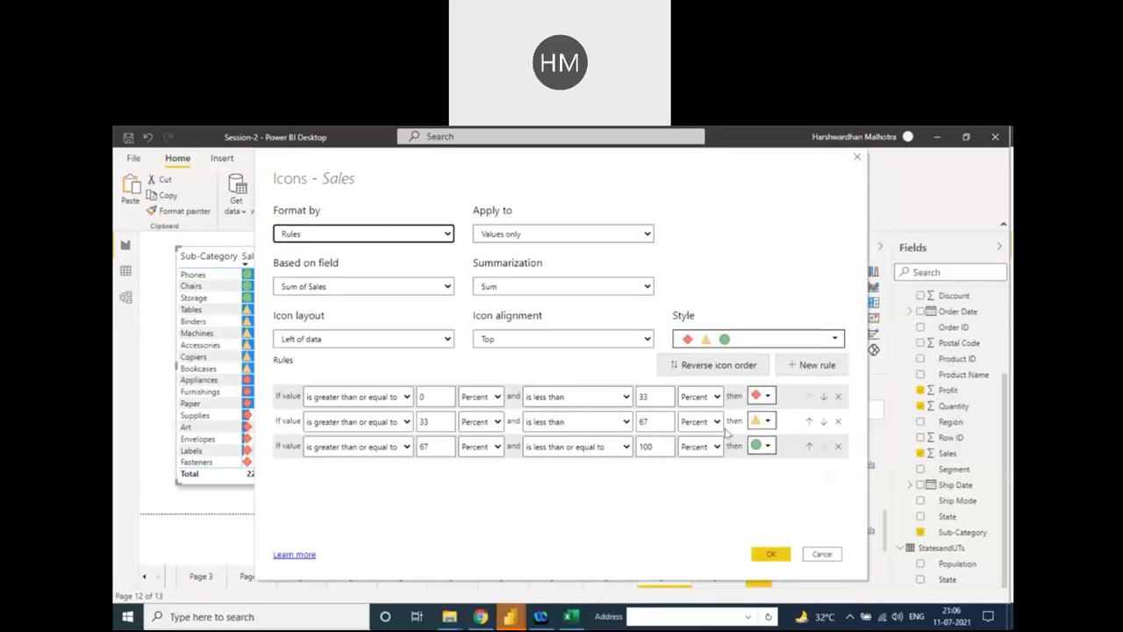
click(772, 553)
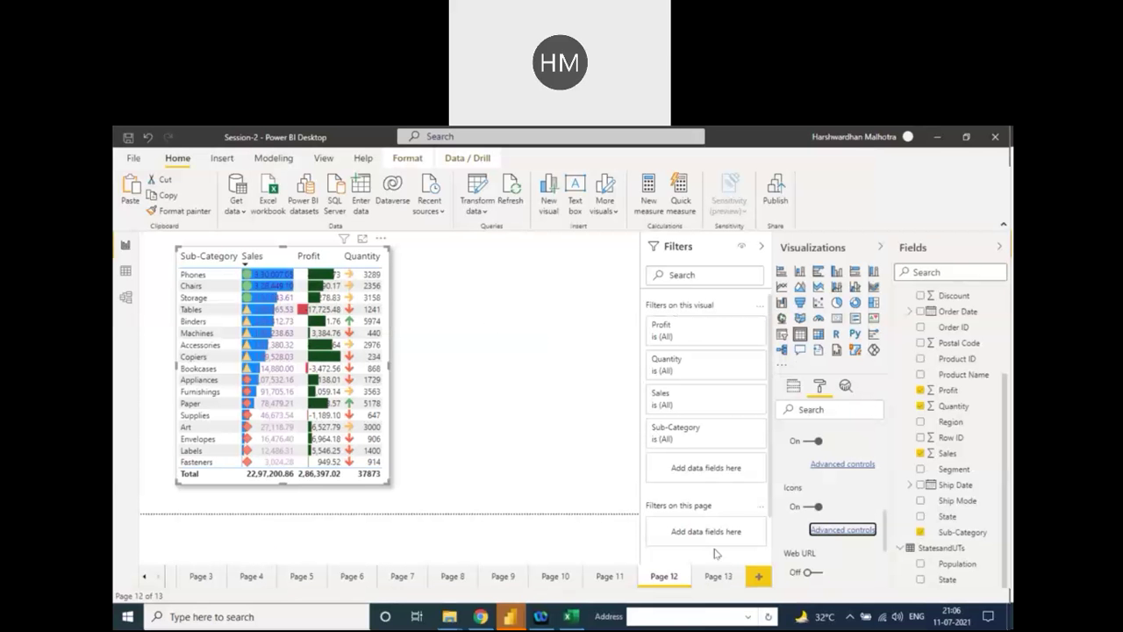
Step: Fill the matrix on Page 13 with Sub-Category as rows, Region as columns and Sales as values
click(718, 577)
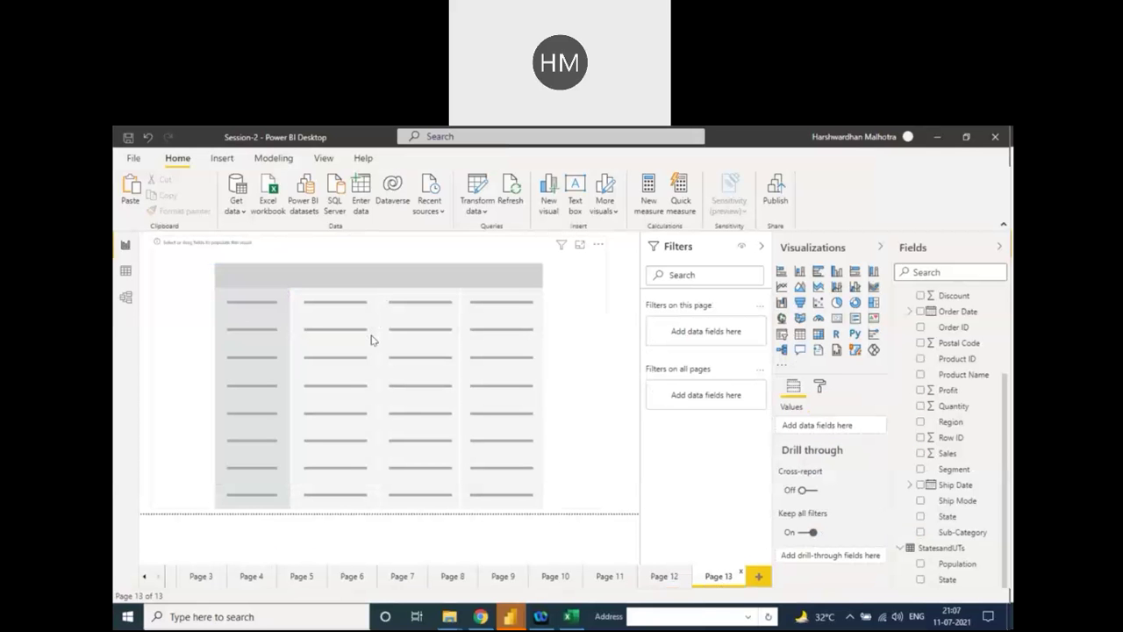
click(515, 326)
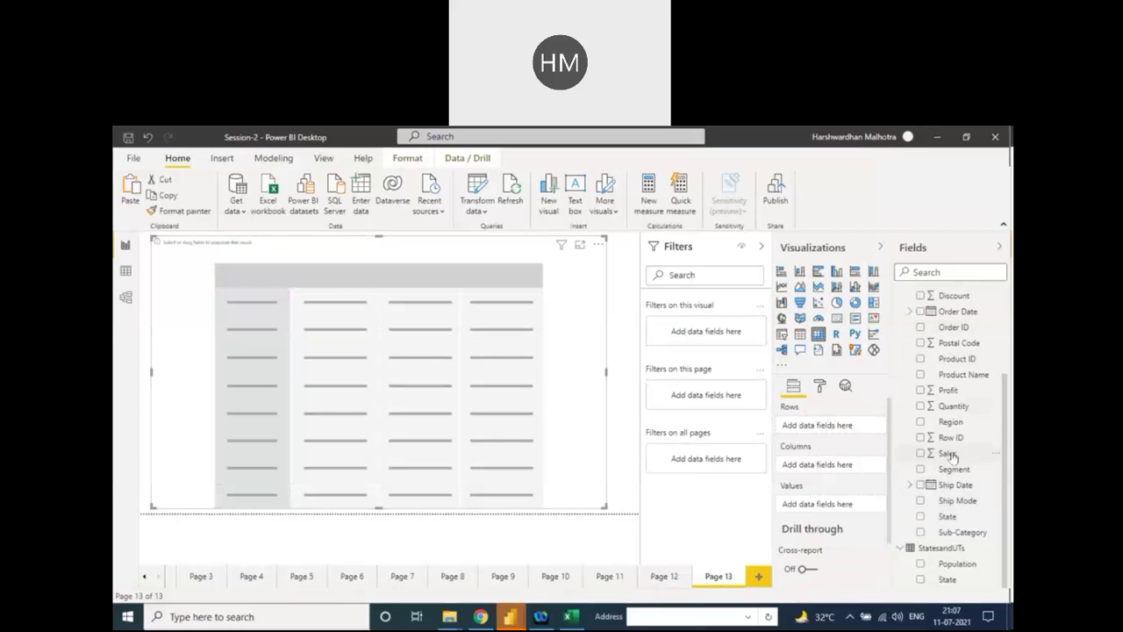
drag(926, 455, 827, 505)
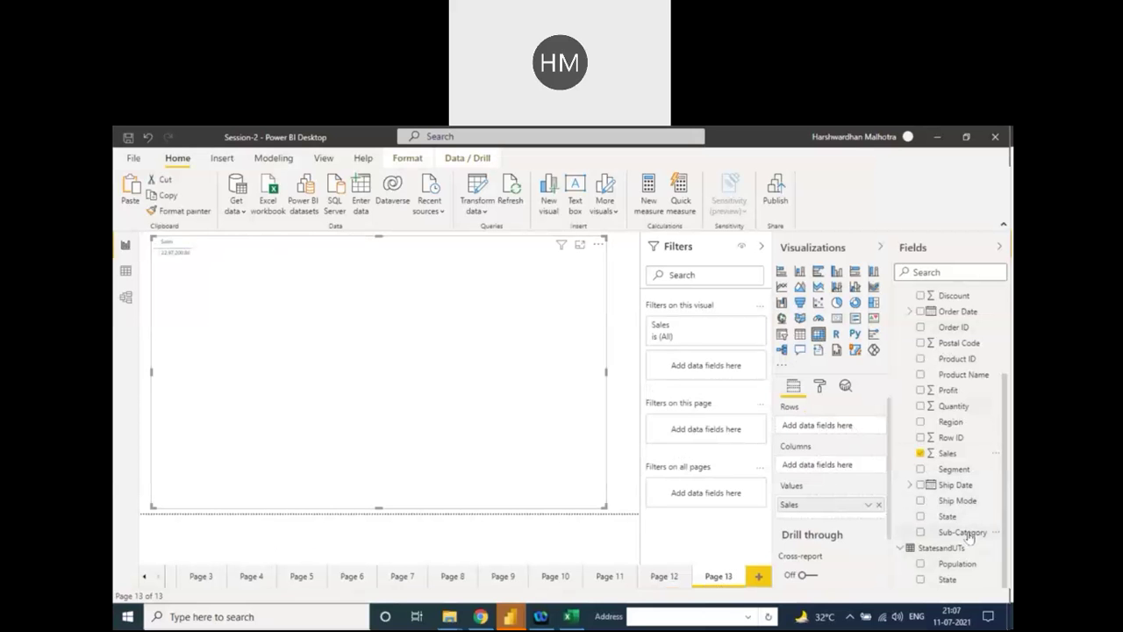
drag(969, 534, 828, 426)
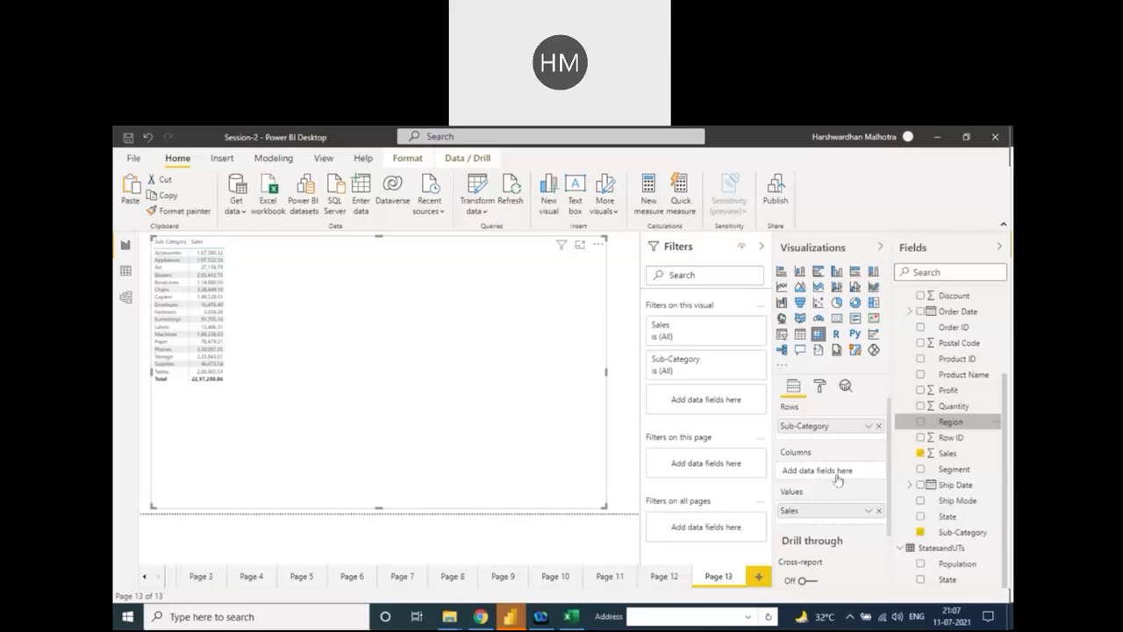
drag(961, 424, 824, 472)
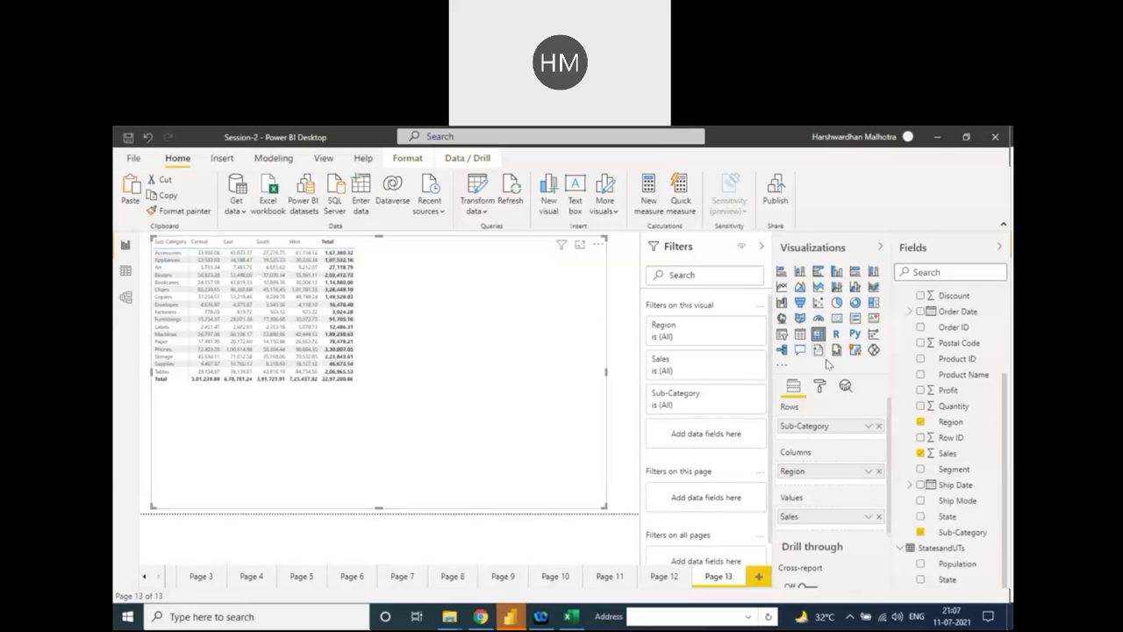
Step: Set the matrix grid text size to 16 pt and shrink the visual to fit its contents
click(823, 386)
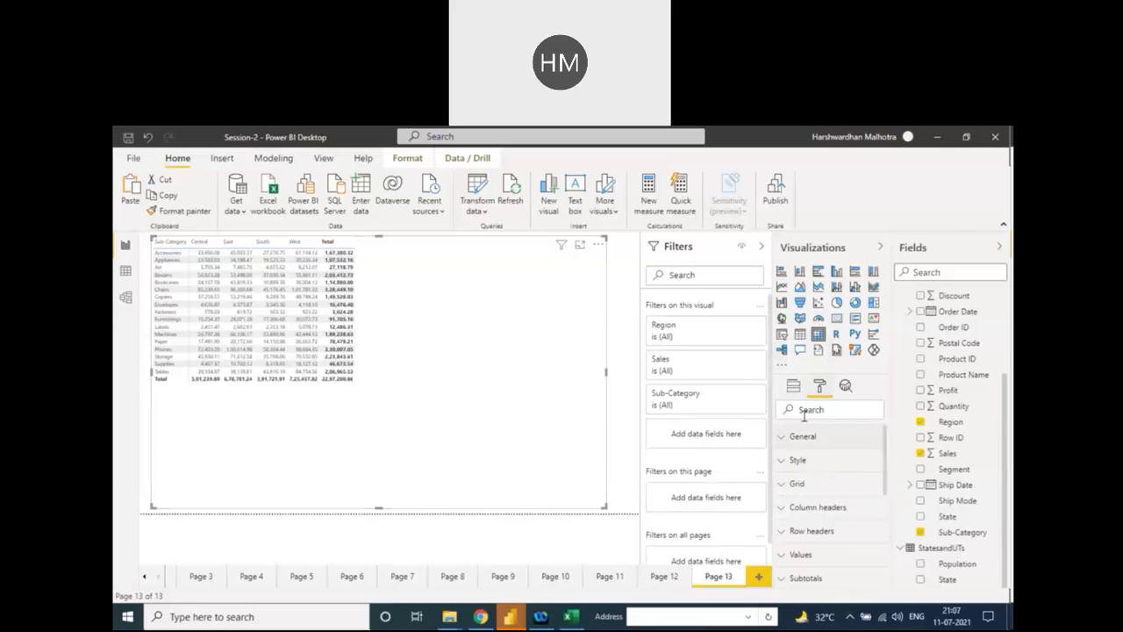
click(804, 409)
text(size)
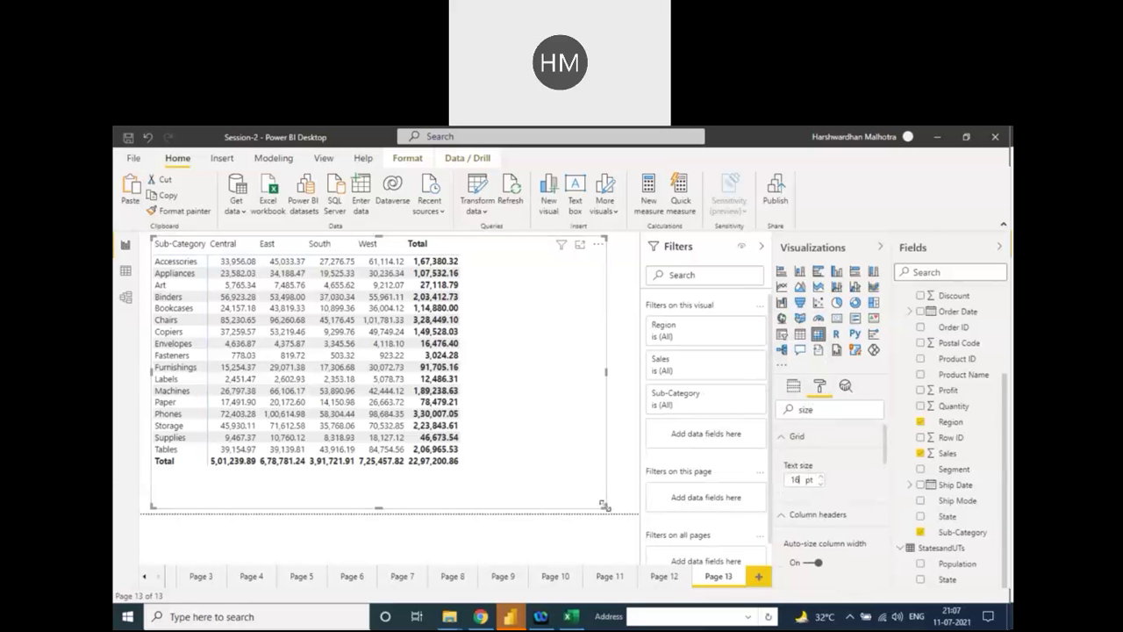
drag(604, 506, 480, 481)
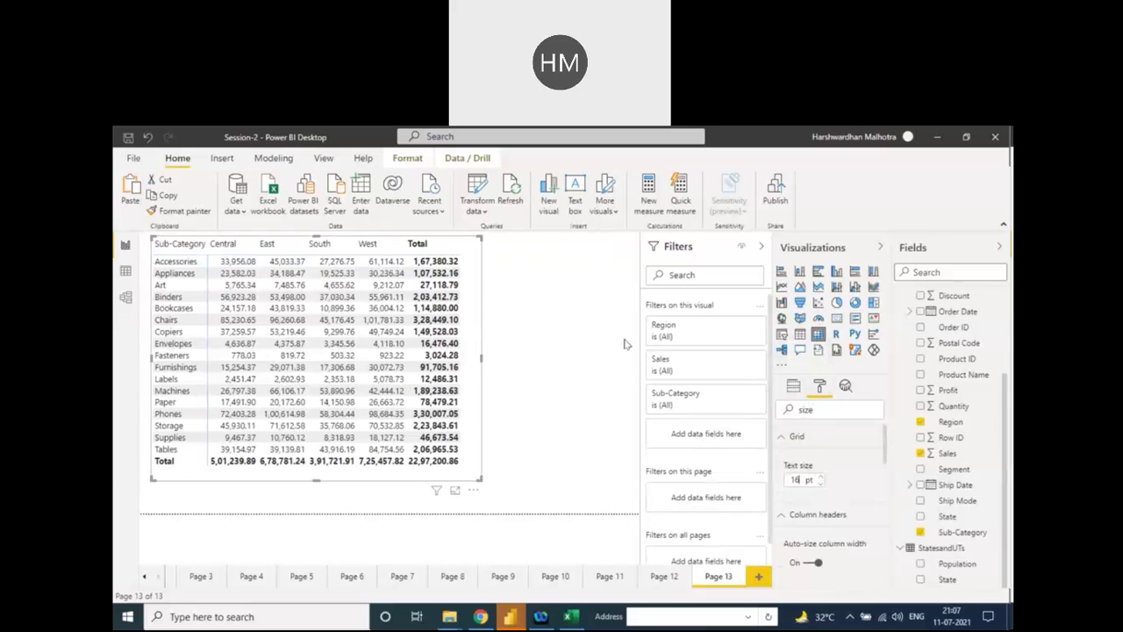
Step: Set the row headers' text size to 21 pt and enlarge the matrix to make room for the rows
click(784, 437)
click(782, 464)
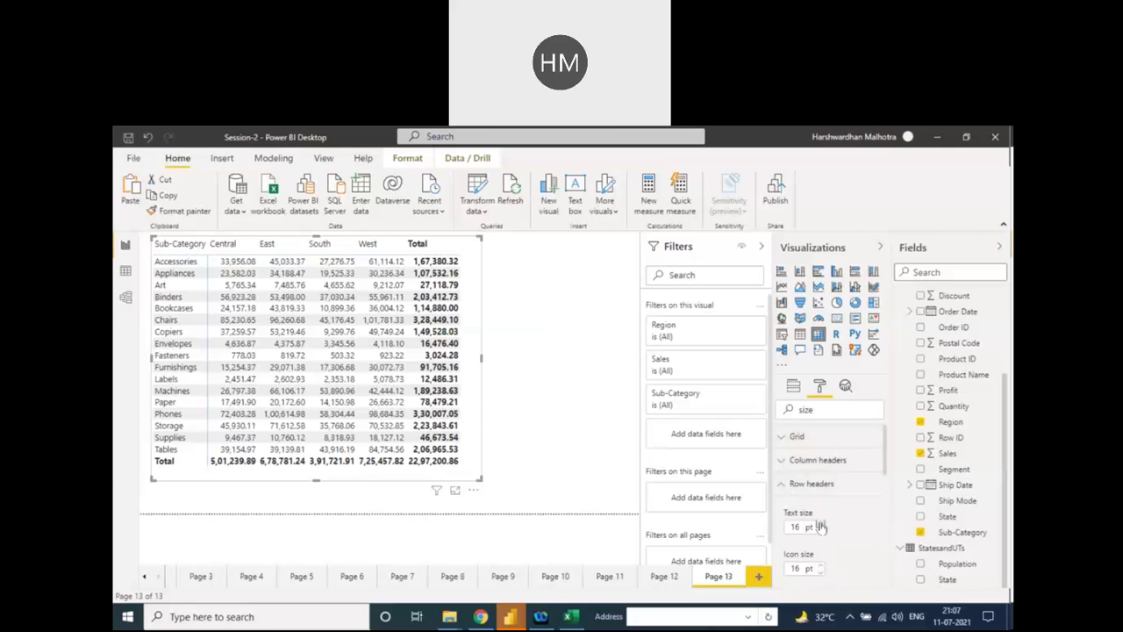
key(Return)
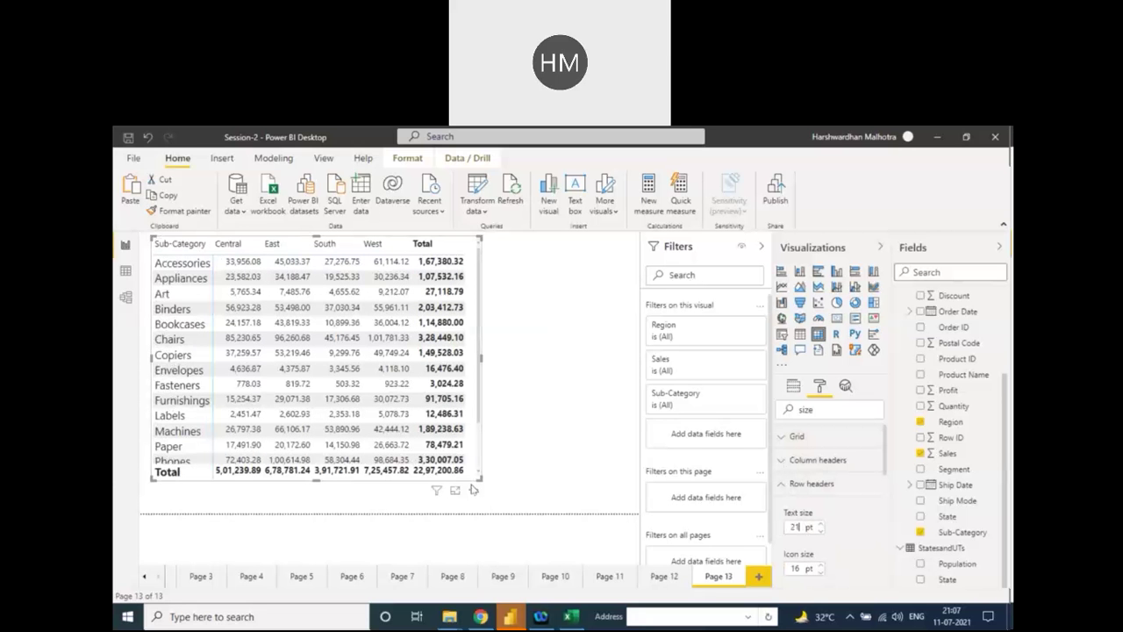
drag(481, 482, 524, 516)
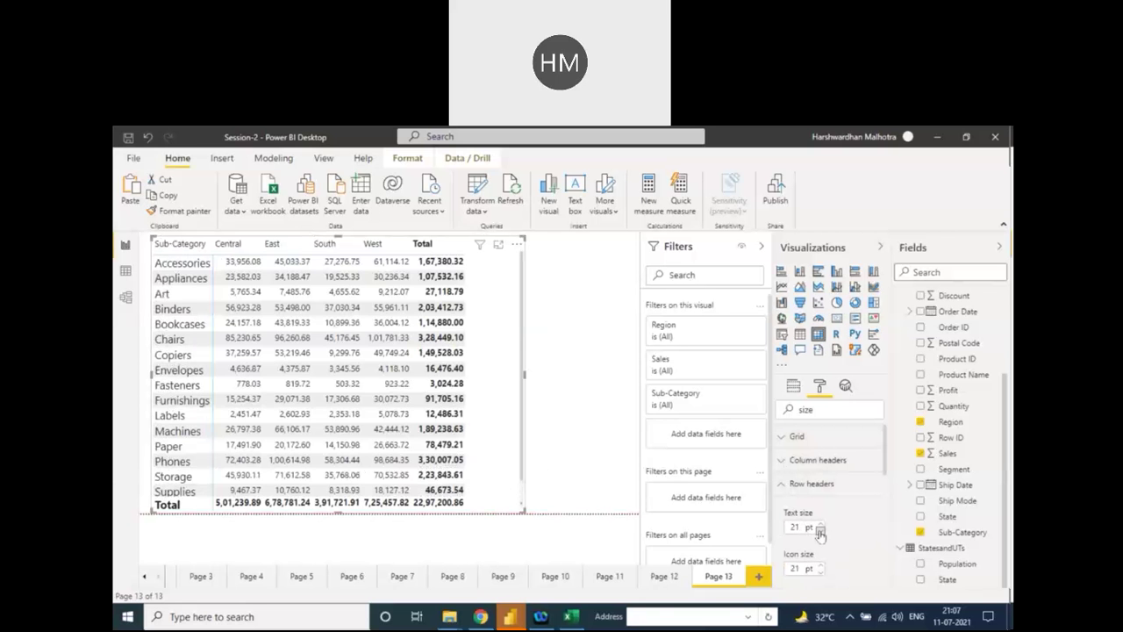
Step: Set the matrix row headers' text size to 18 pt and shrink the visual to fit its contents
click(821, 531)
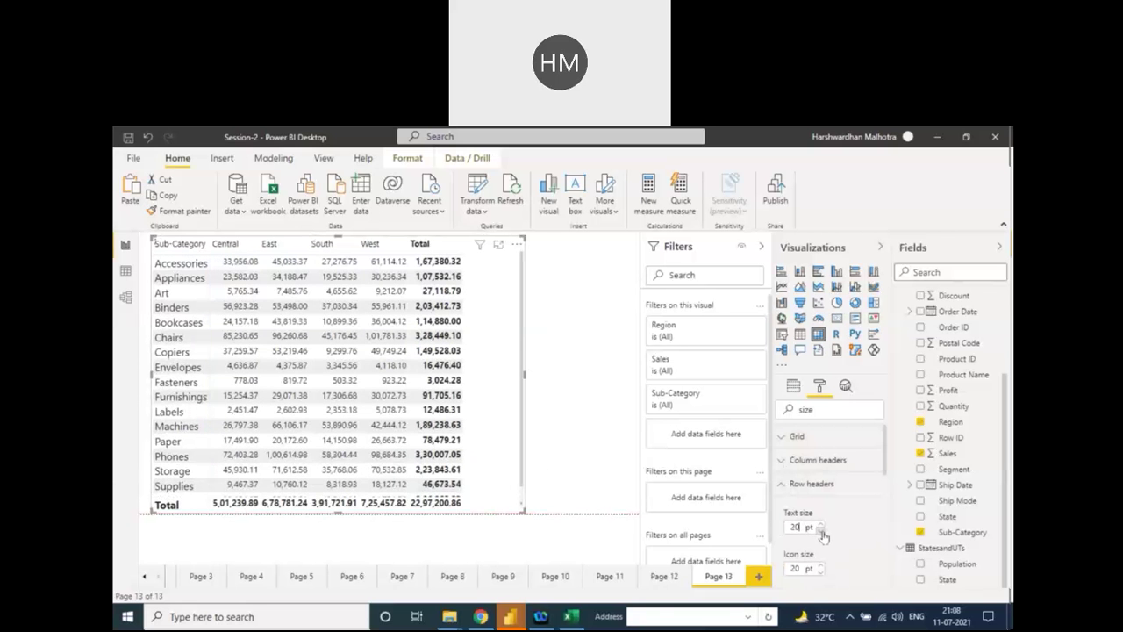
click(821, 531)
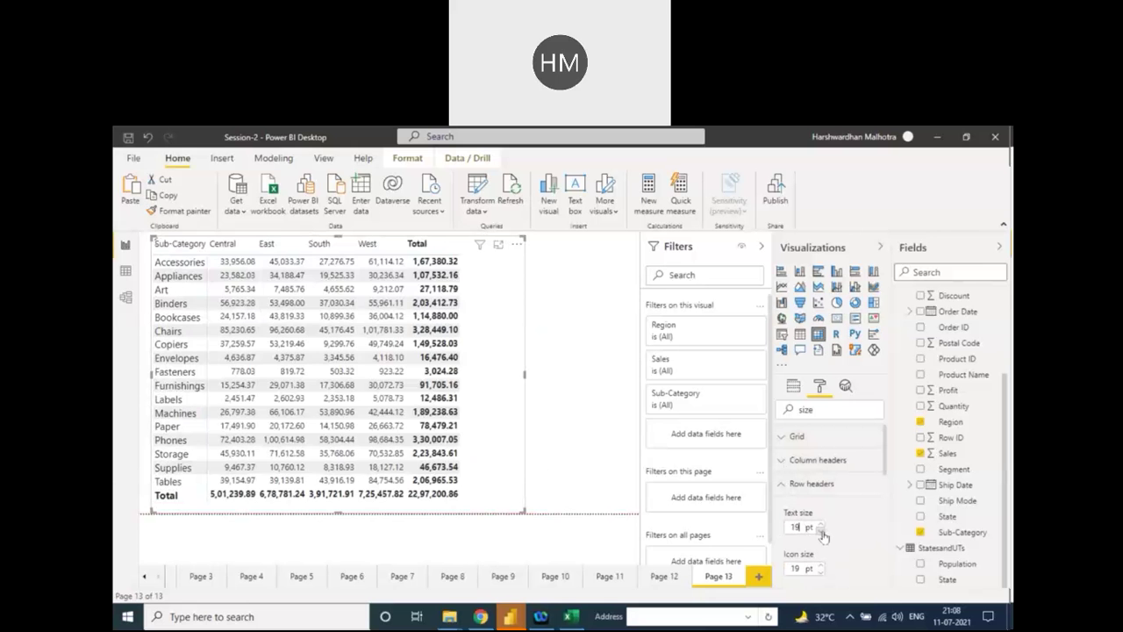
click(822, 530)
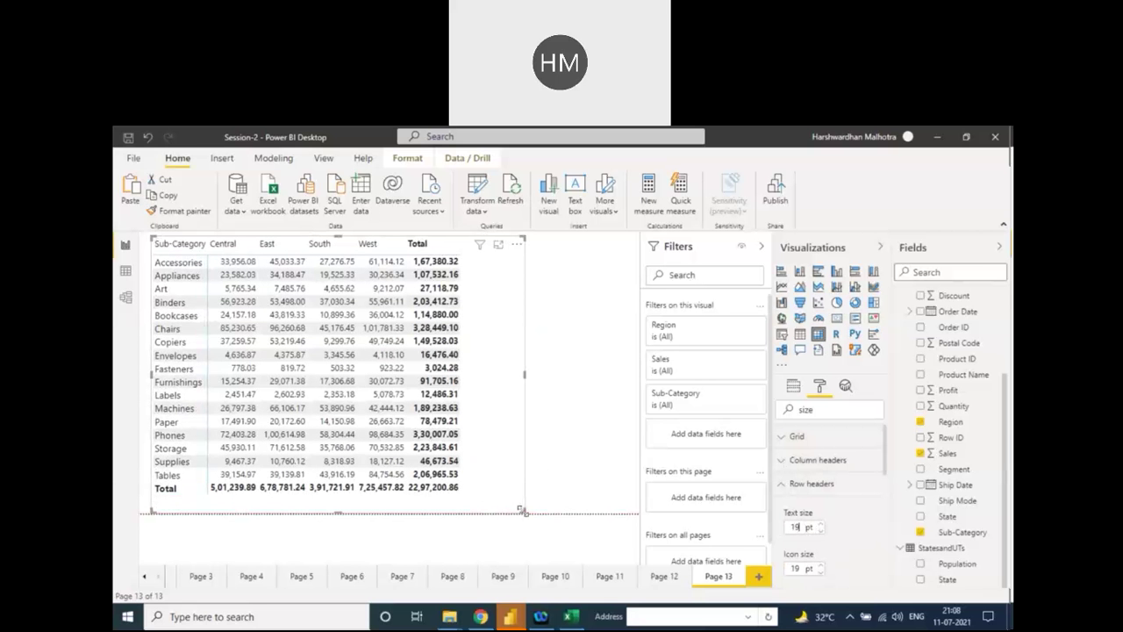
drag(488, 507, 473, 498)
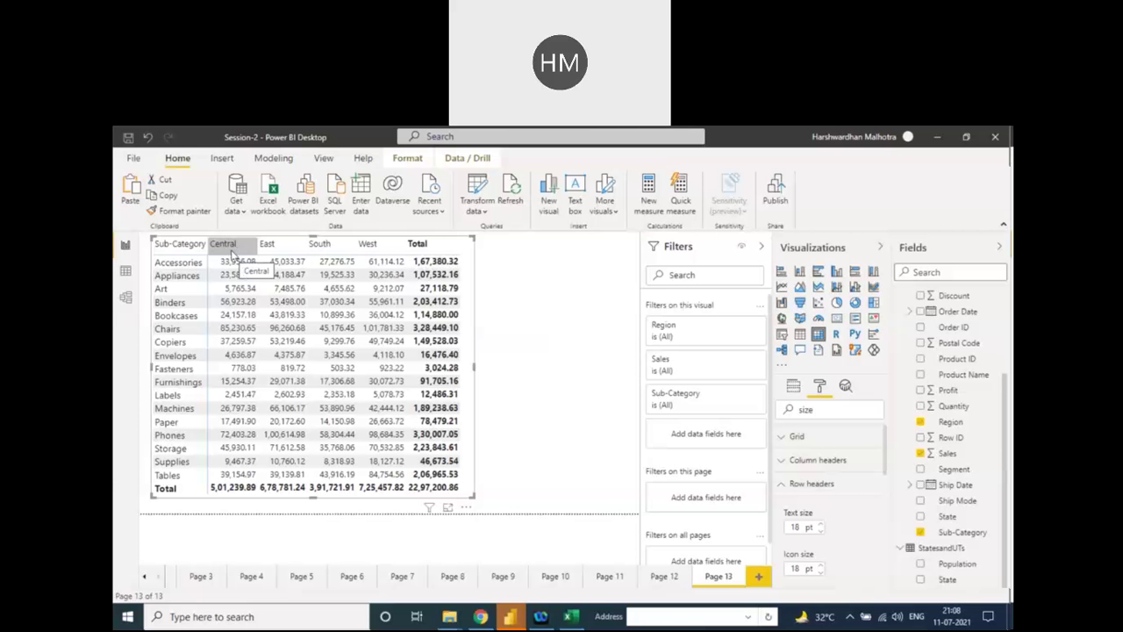
Step: Sort the matrix by the Total column in descending order and clear the Central column highlight
click(226, 250)
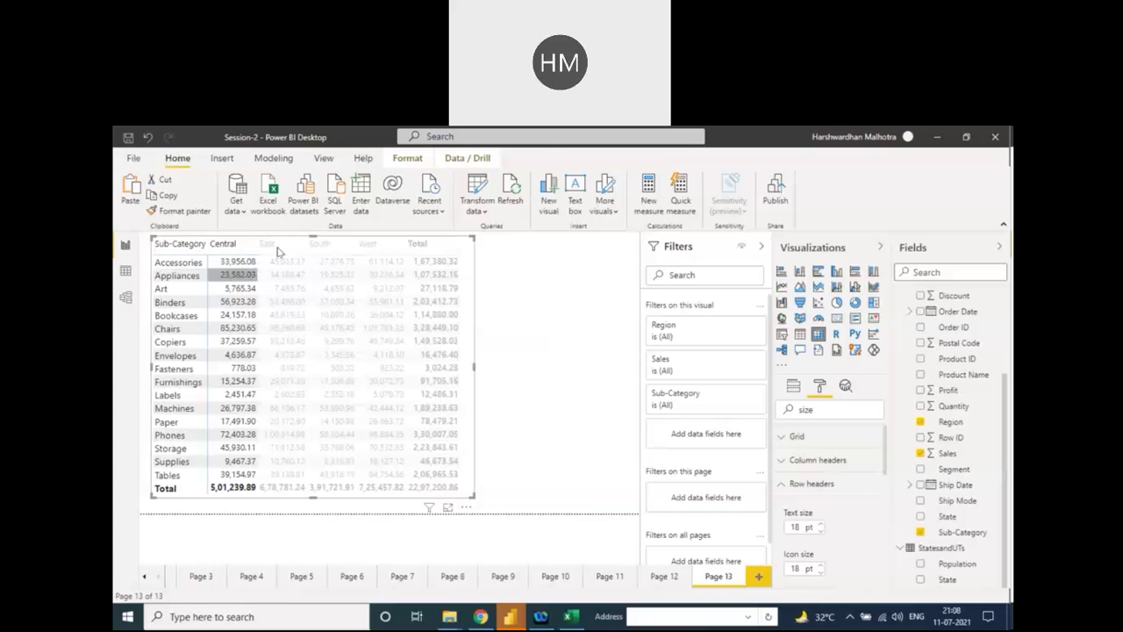
click(420, 252)
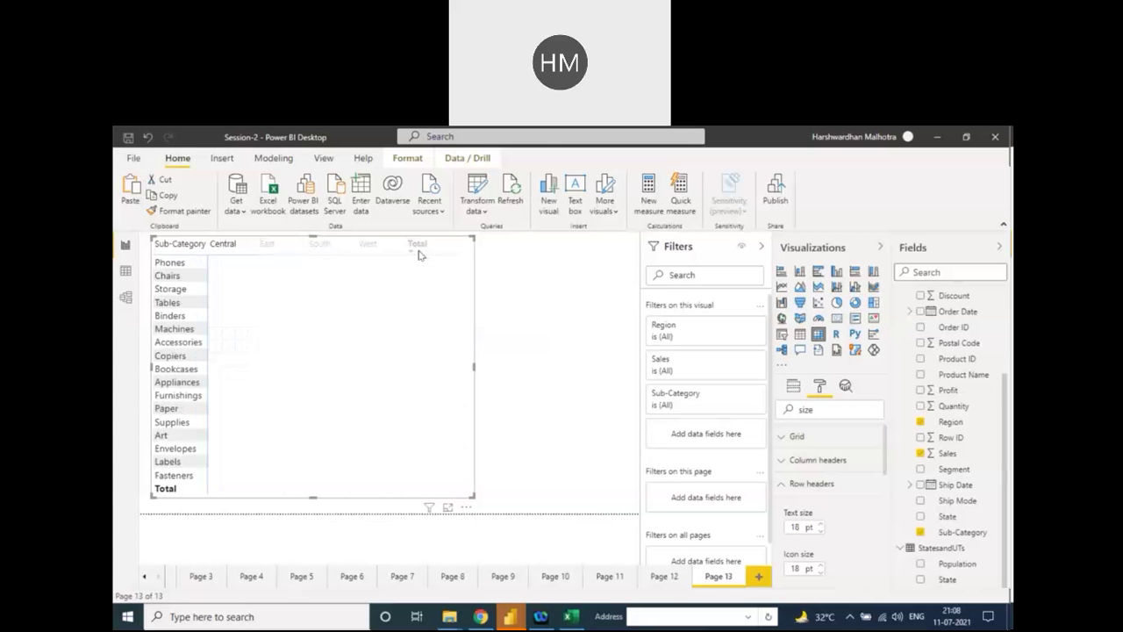
click(419, 251)
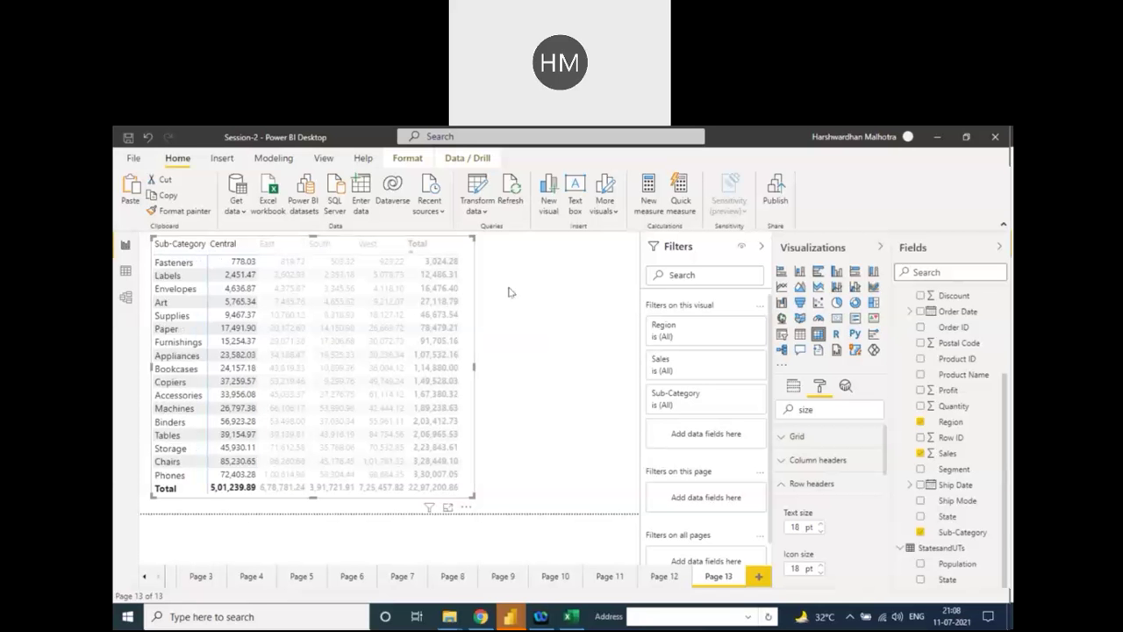
click(444, 247)
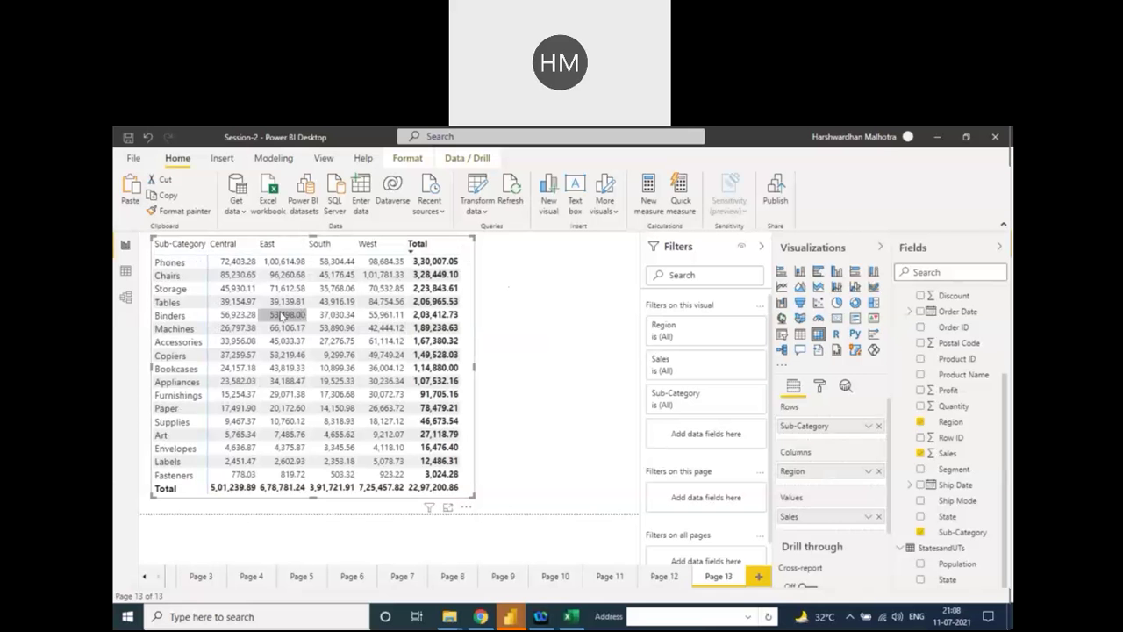
mouse_move(280, 317)
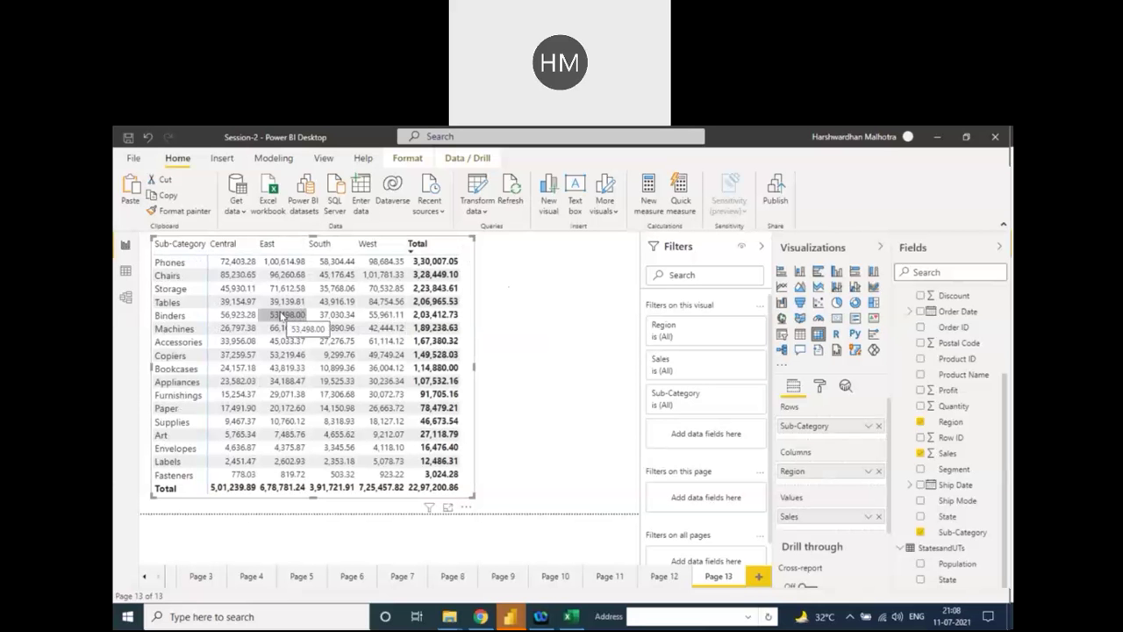
Step: Turn on background color conditional formatting for the Sales values in the matrix
click(824, 389)
scroll(886, 507, down, 1)
scroll(882, 507, down, 4)
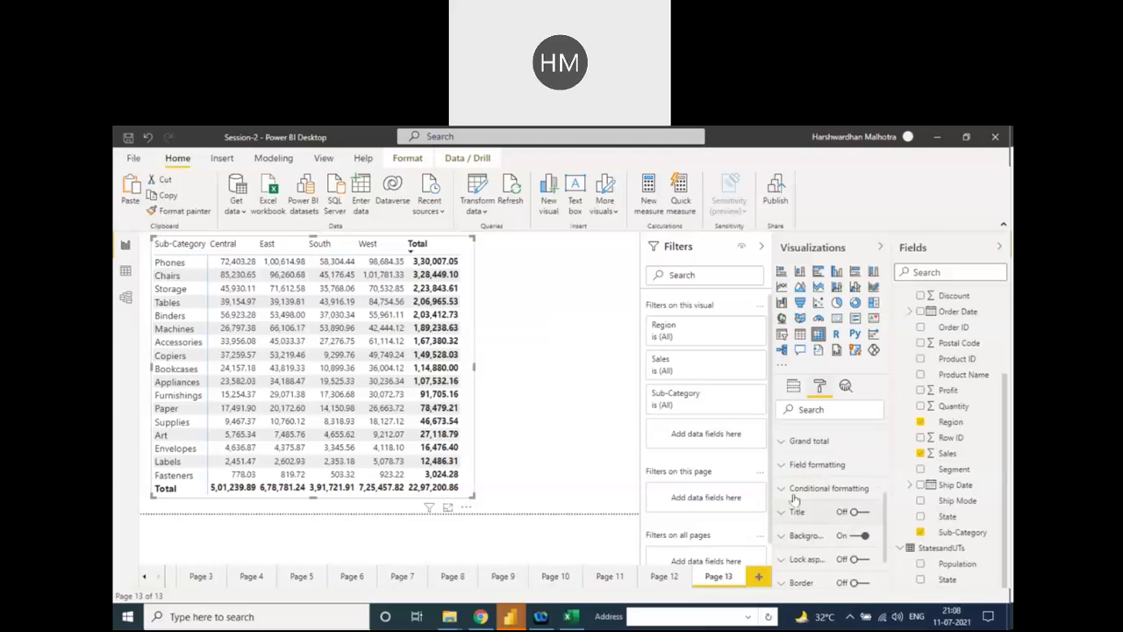
click(784, 489)
scroll(884, 513, down, 3)
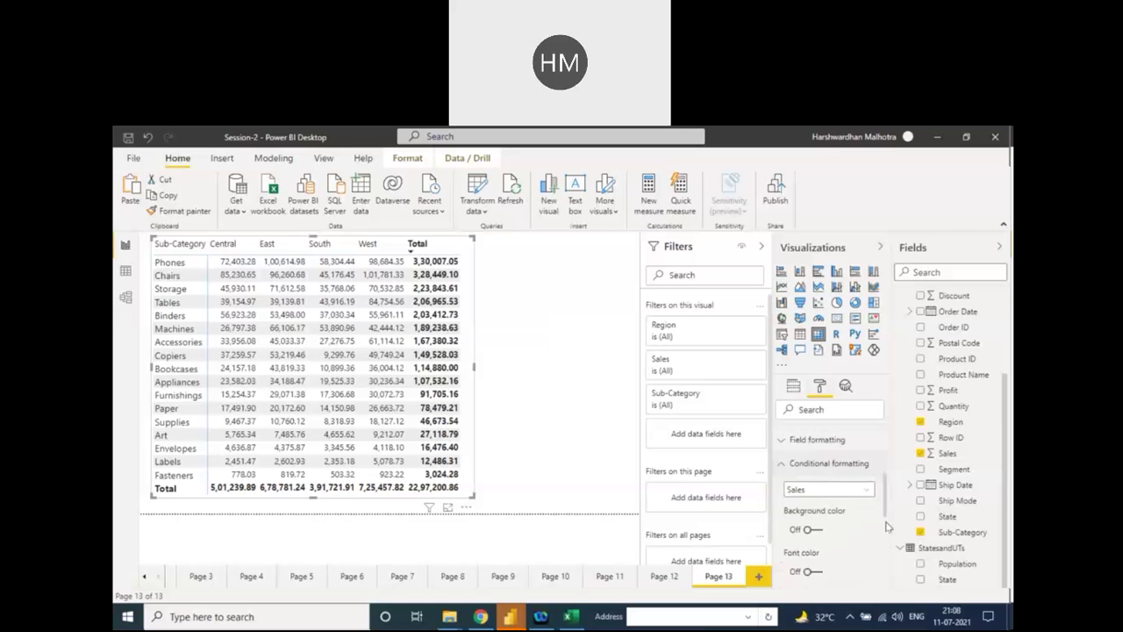
scroll(886, 526, up, 1)
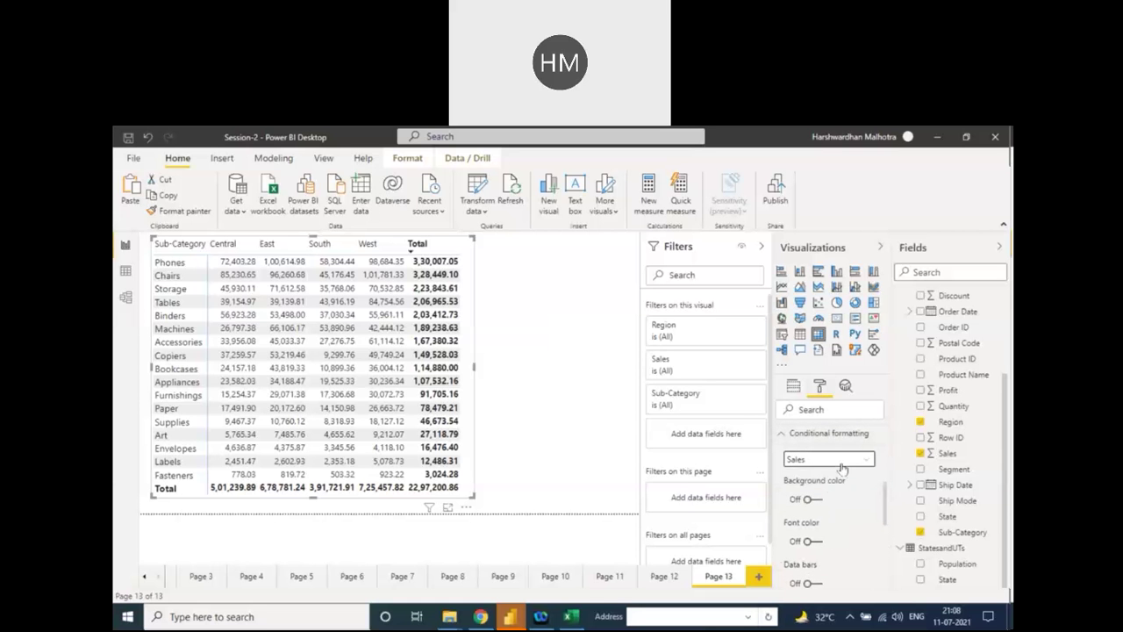
click(829, 458)
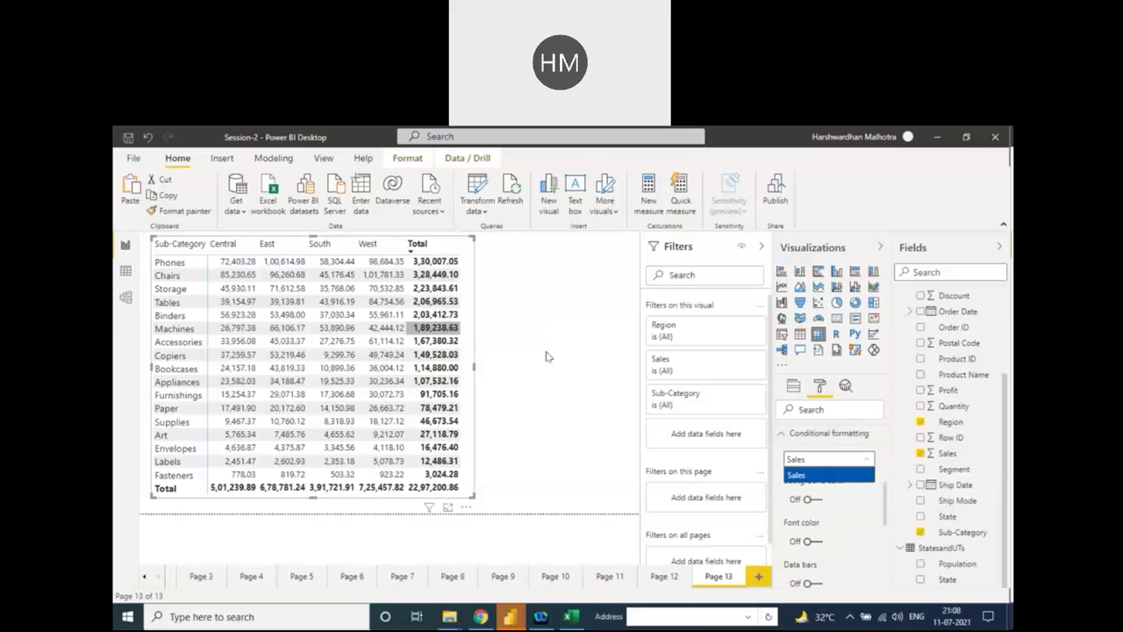
click(812, 476)
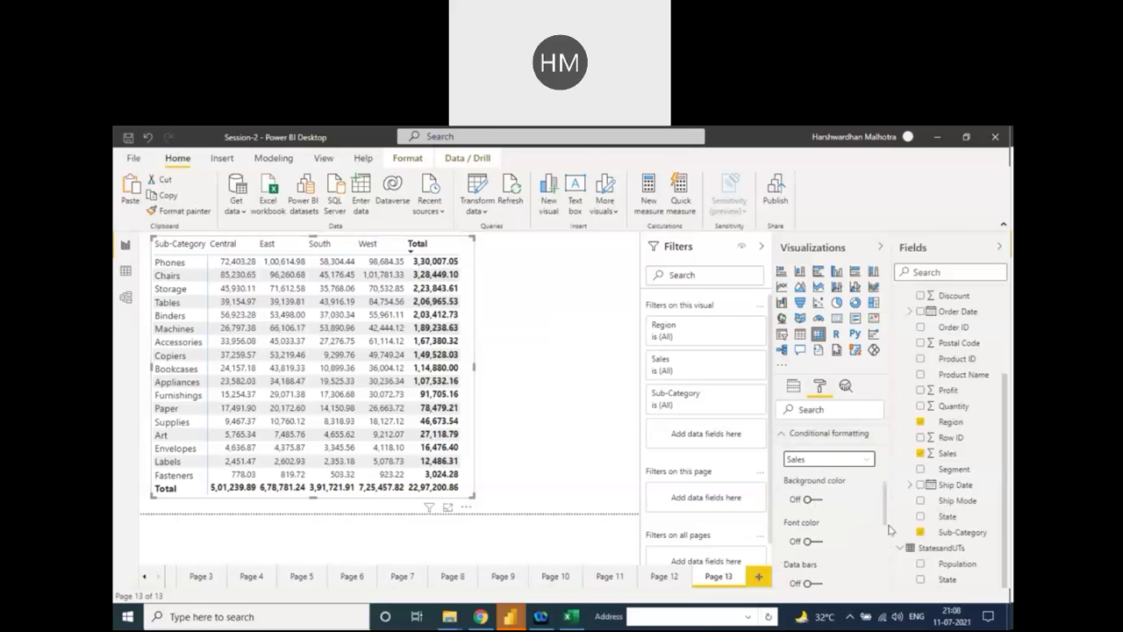
scroll(886, 524, down, 1)
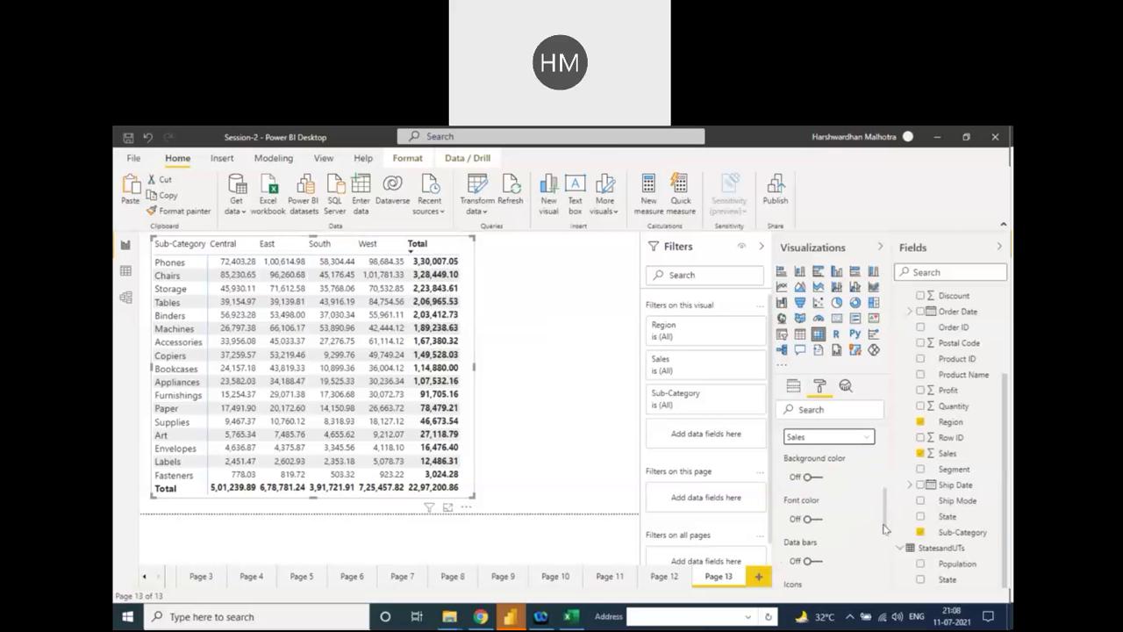
click(808, 479)
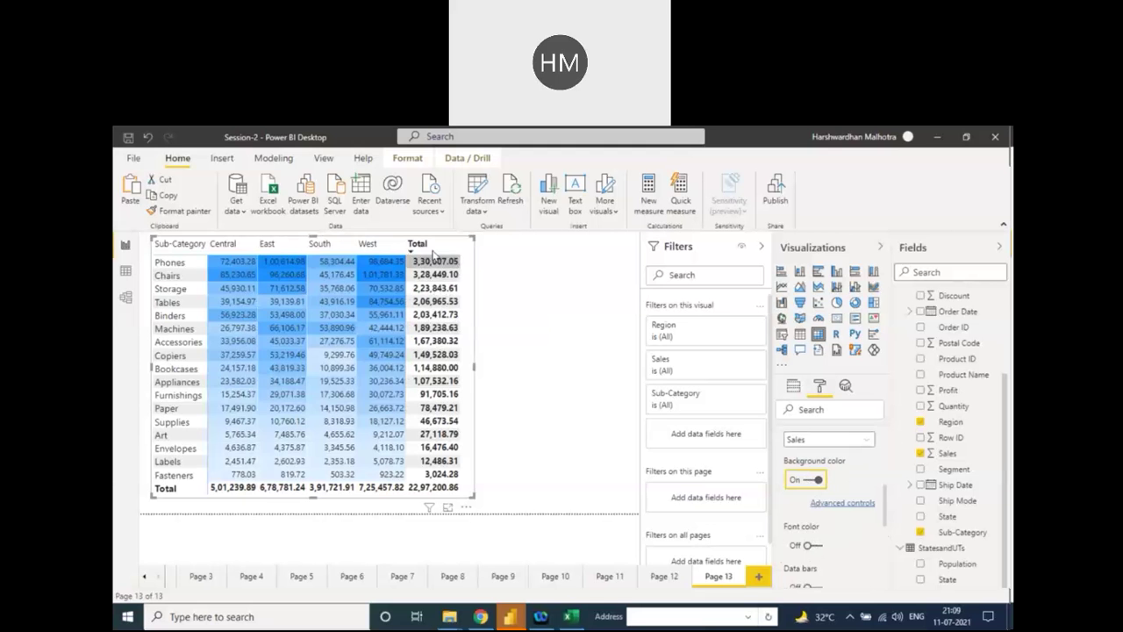
Step: Sort Total ascending and back to descending to compare the shading, and turn off the Sales background color
click(424, 251)
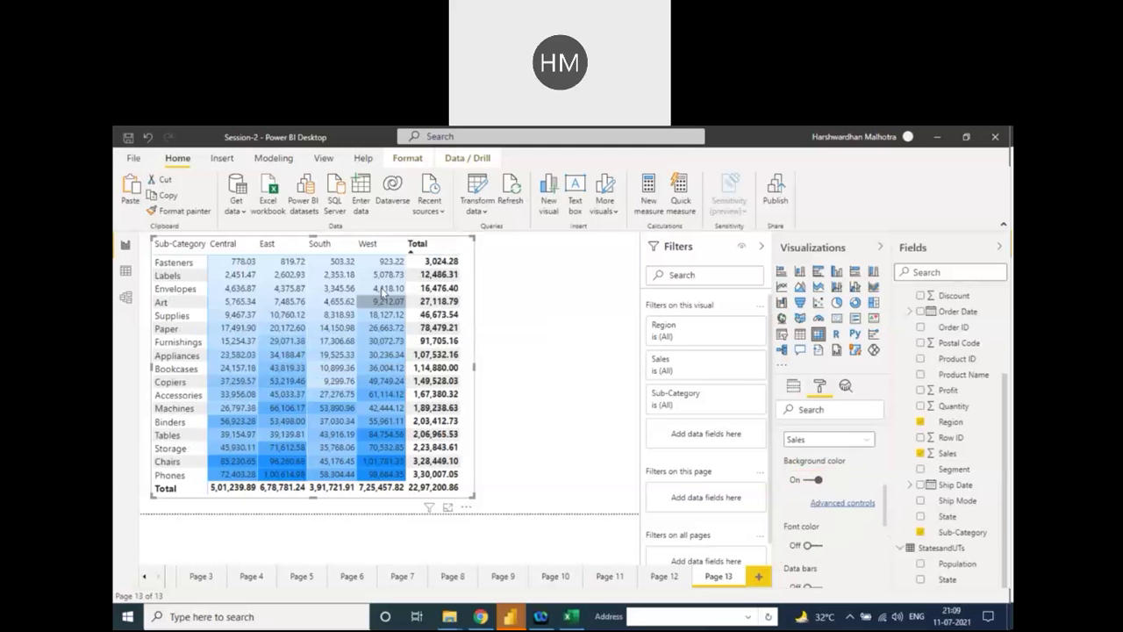
click(420, 252)
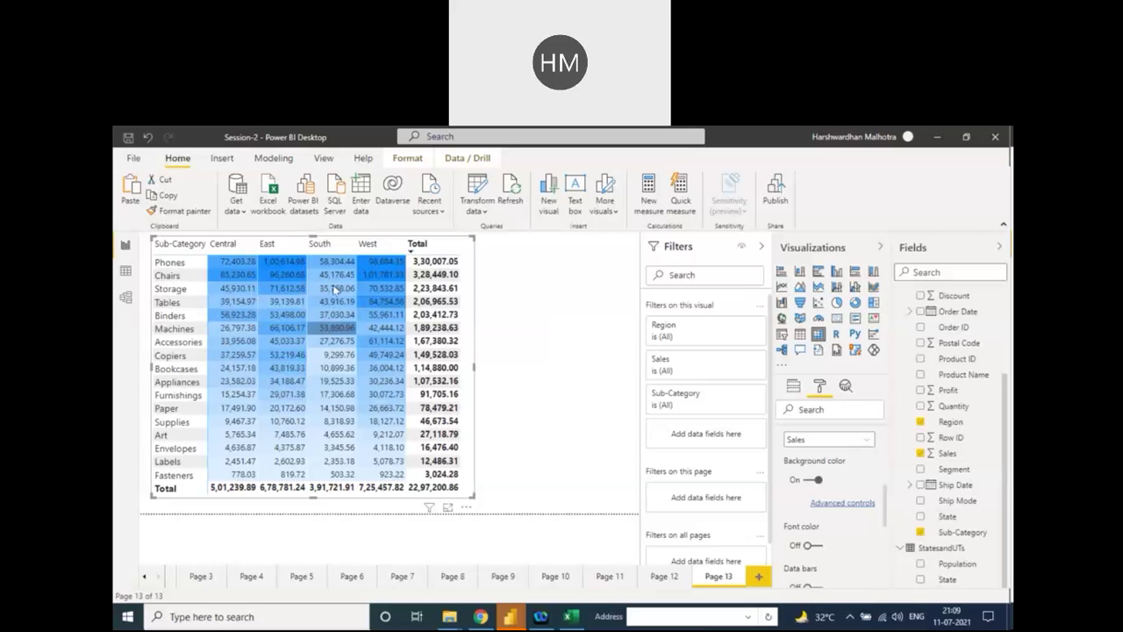
click(816, 479)
Step: Turn on data bars for the Sales values in the matrix
click(888, 518)
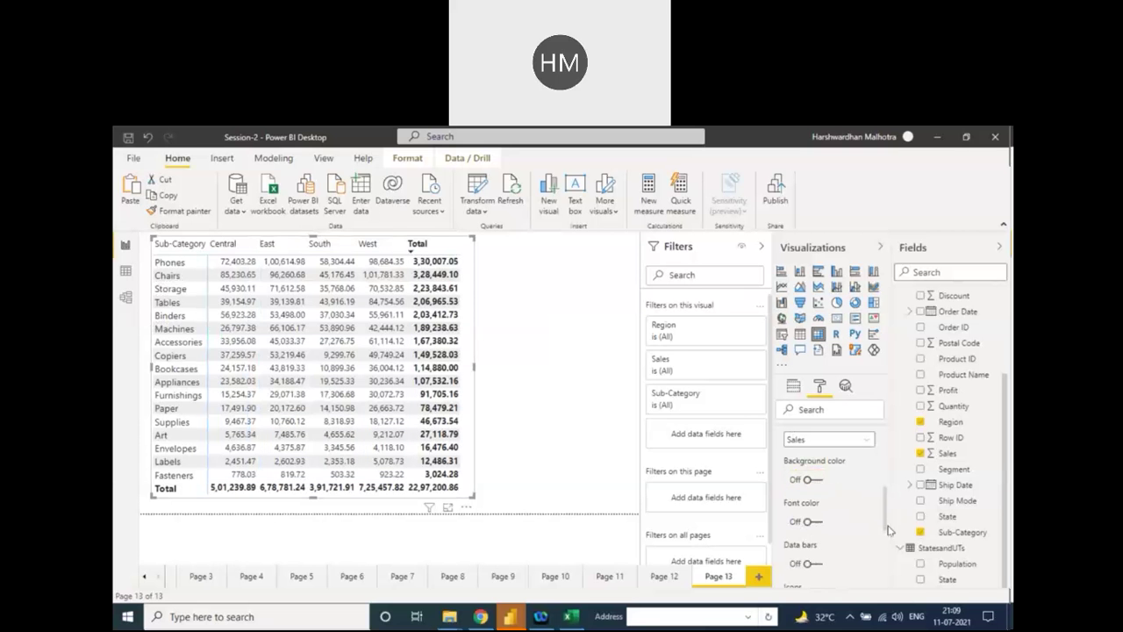
scroll(812, 473, down, 3)
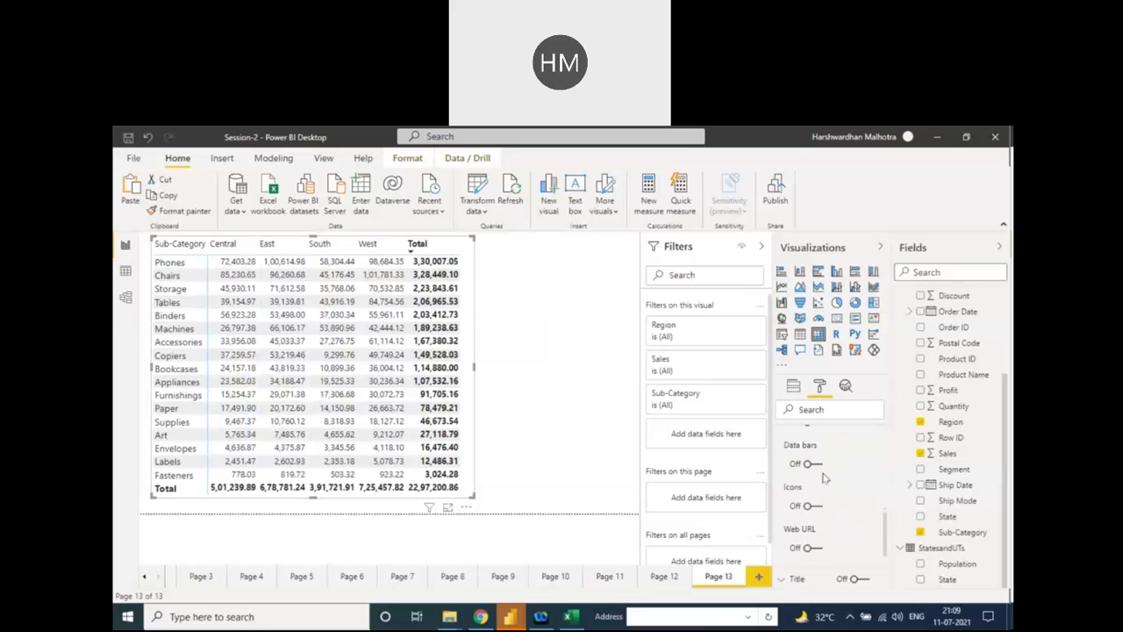
click(809, 464)
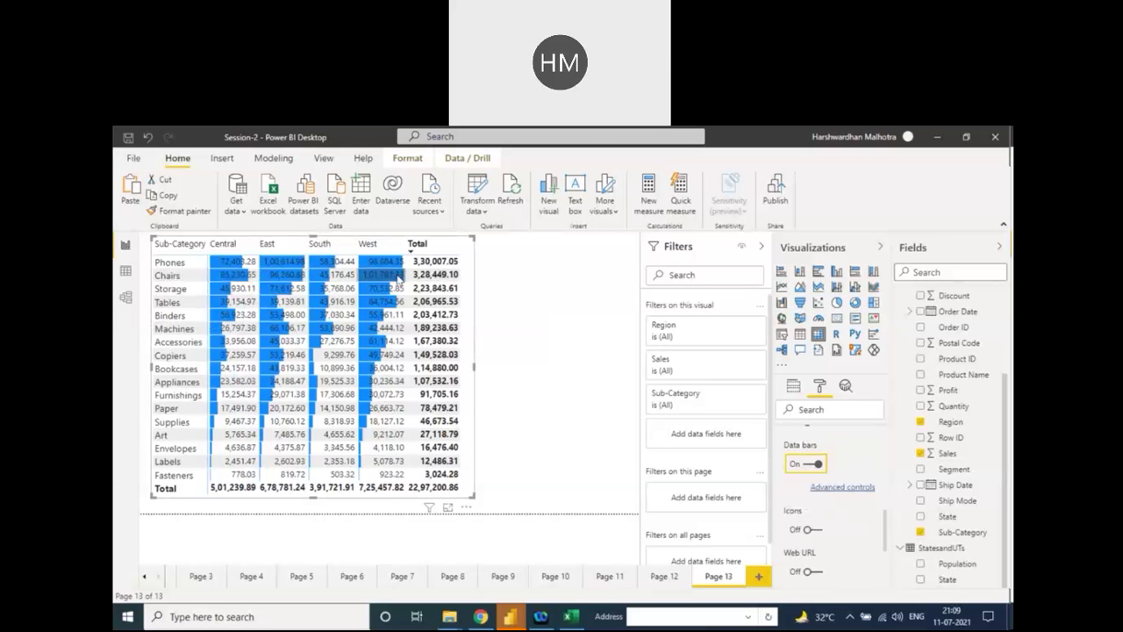
Step: Set the Sales data bars' positive color to light green #74F786 and the negative color to light red, and apply them
click(830, 488)
click(458, 326)
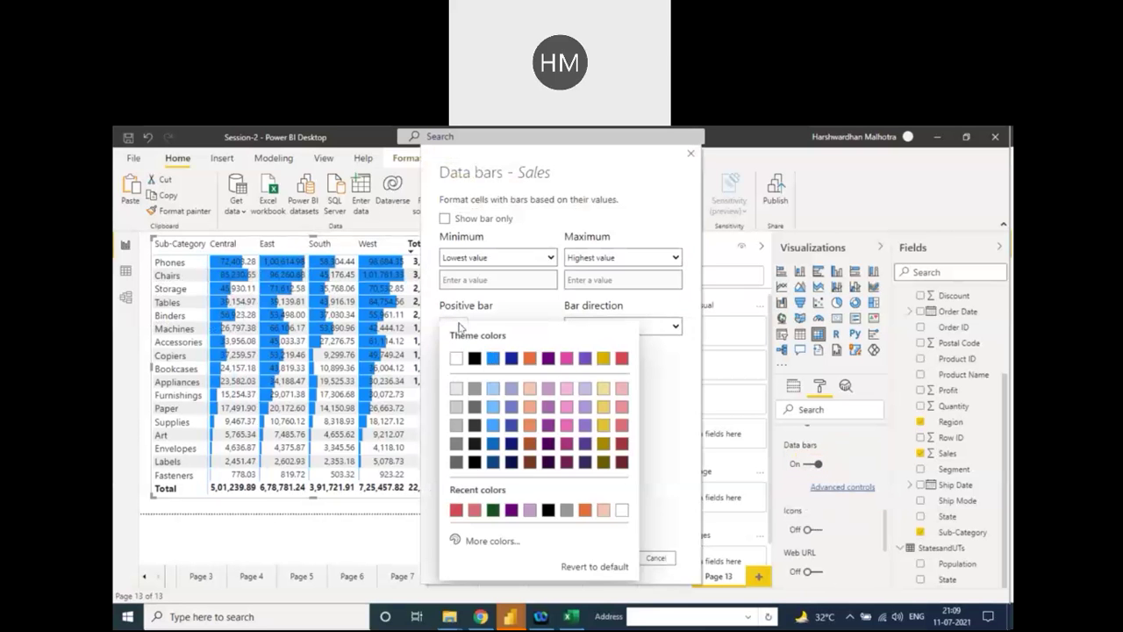
click(494, 510)
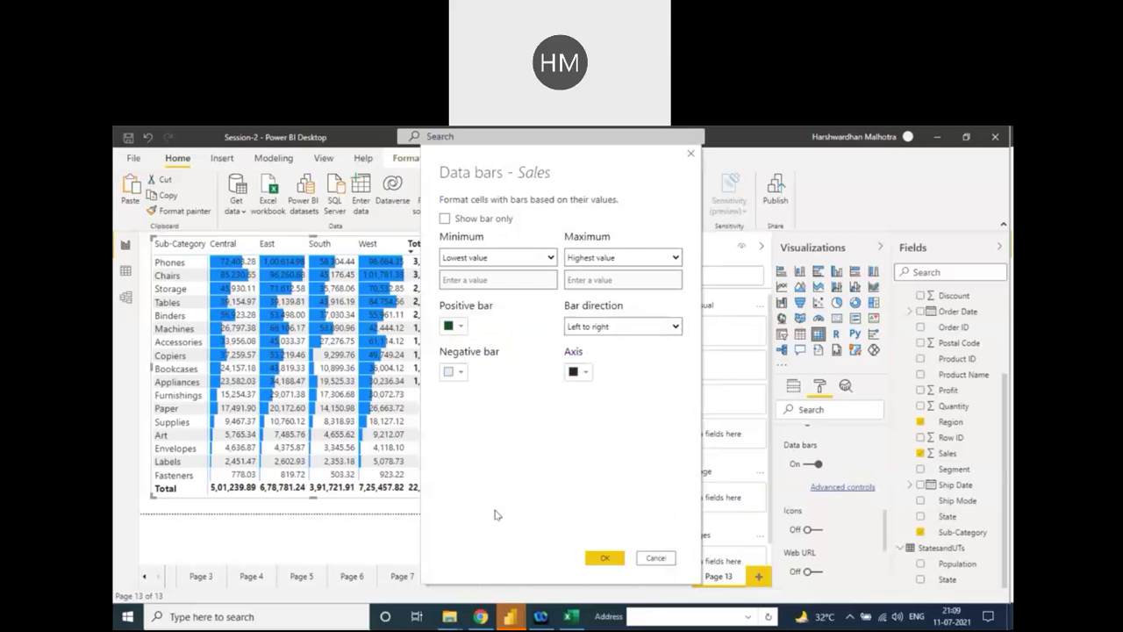
click(455, 328)
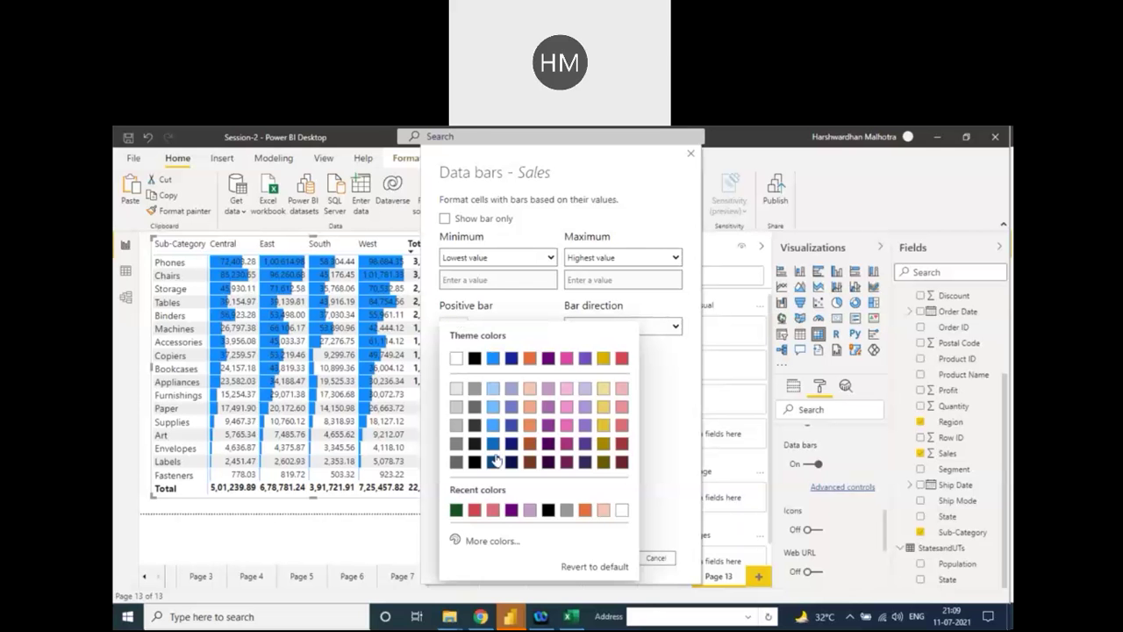
click(493, 540)
click(540, 338)
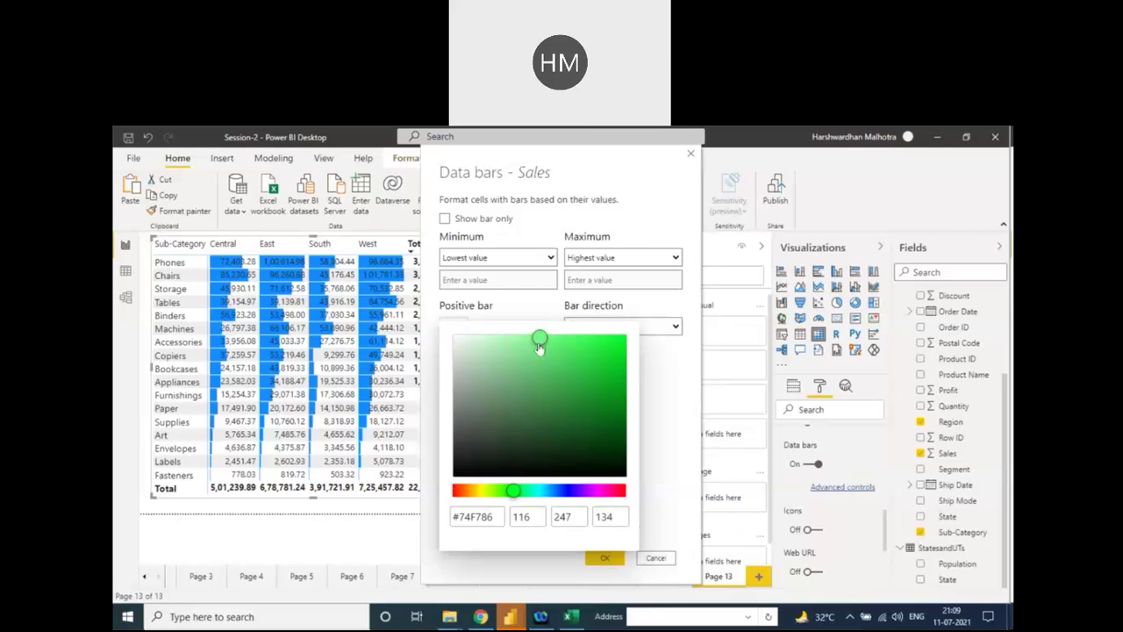
click(667, 376)
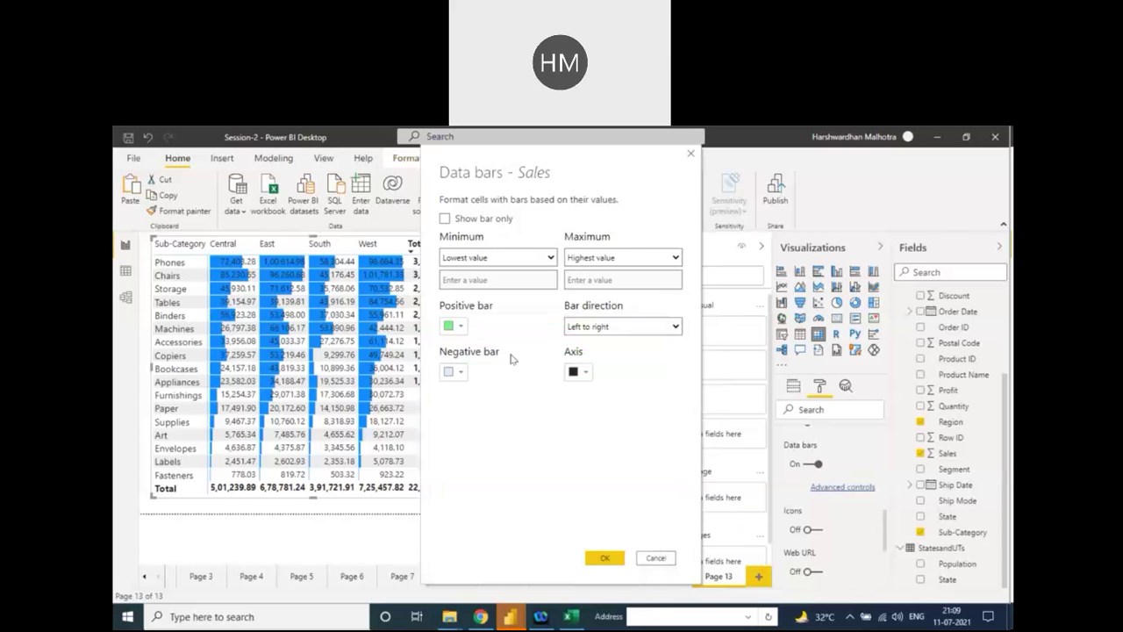
click(449, 372)
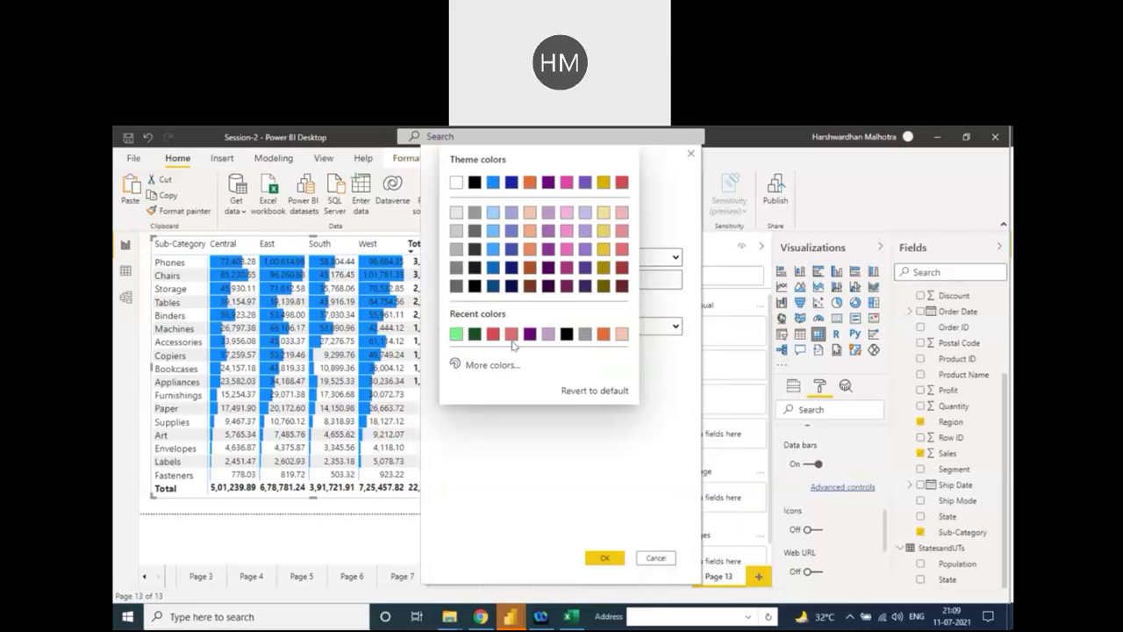
click(619, 232)
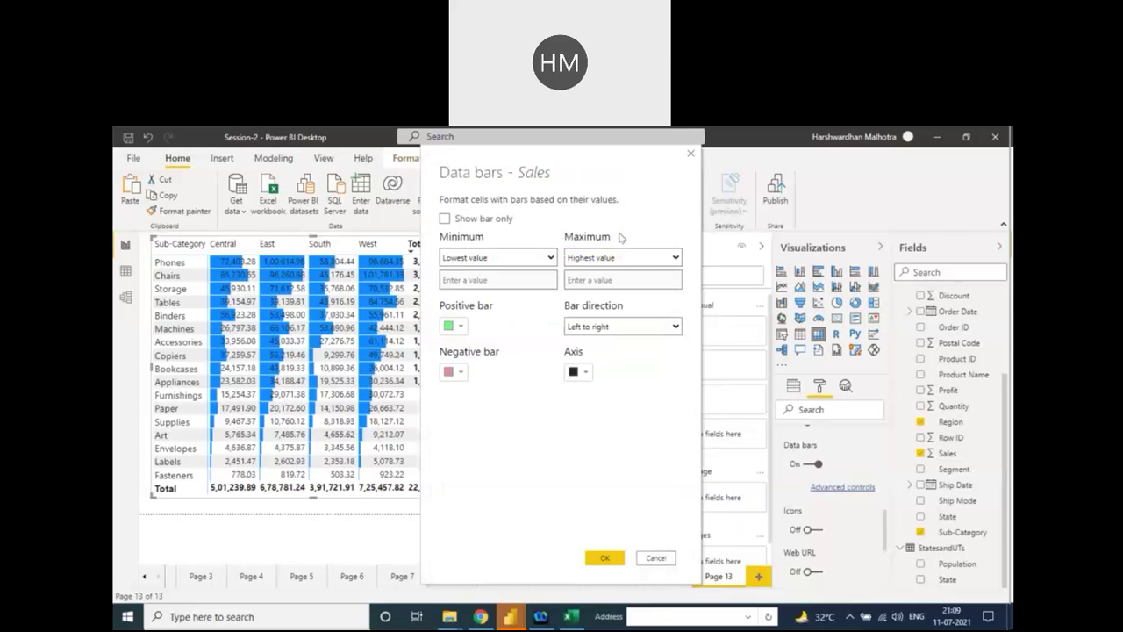
click(609, 556)
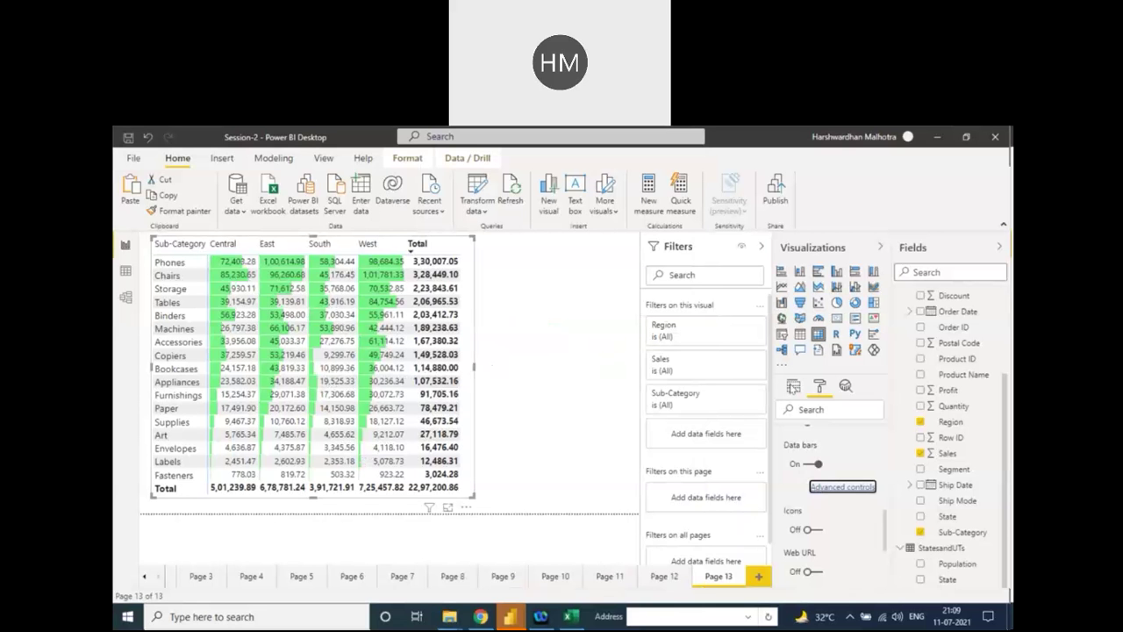
Step: Replace Sales with Profit as the matrix values
click(793, 386)
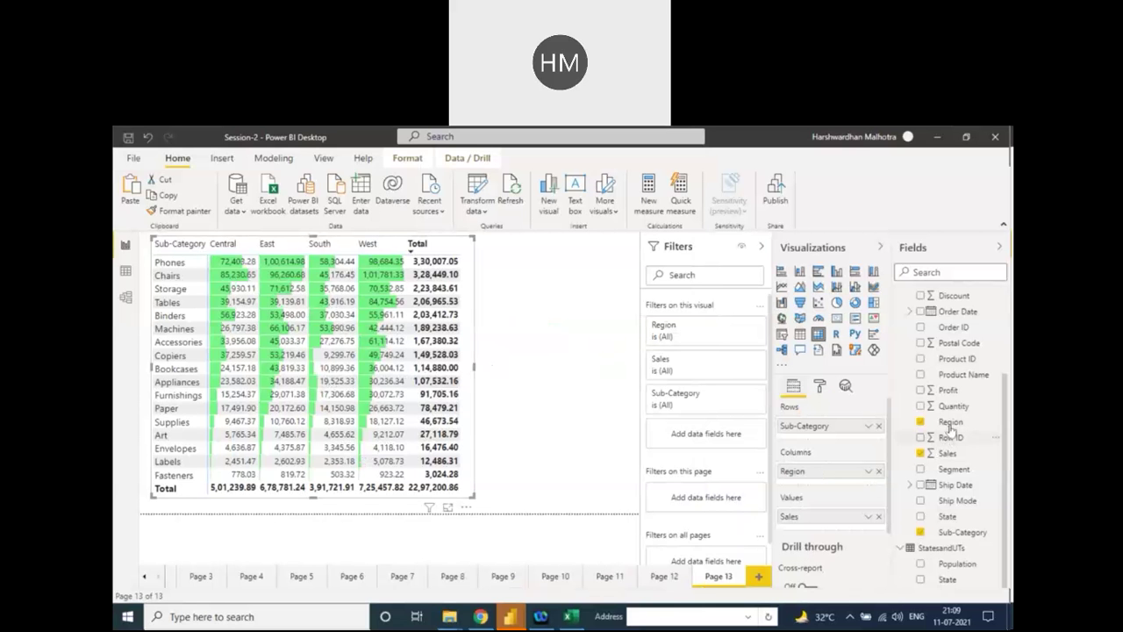
drag(951, 392, 841, 488)
click(879, 518)
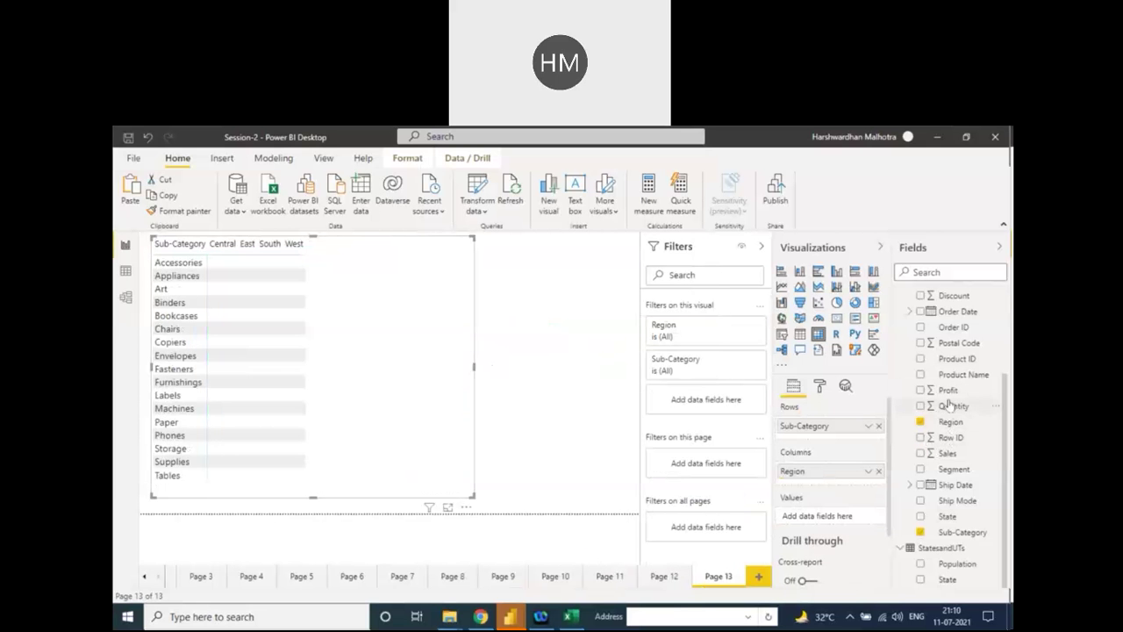
drag(937, 401, 840, 522)
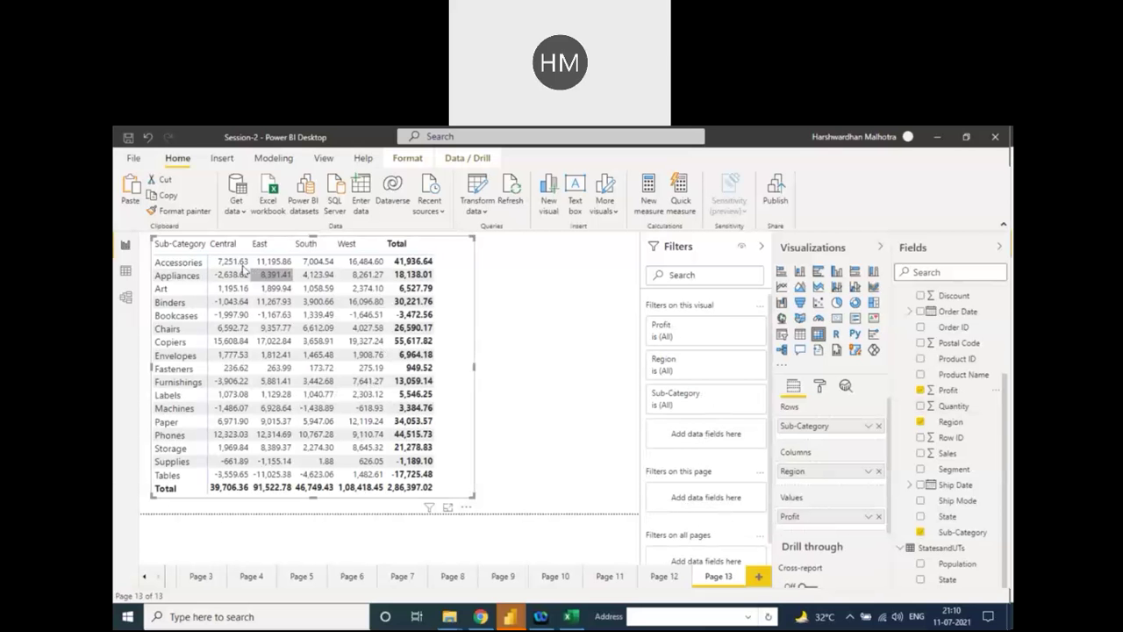
Step: Turn on conditional-formatting data bars for the Profit values in the matrix
click(819, 387)
scroll(821, 520, down, 5)
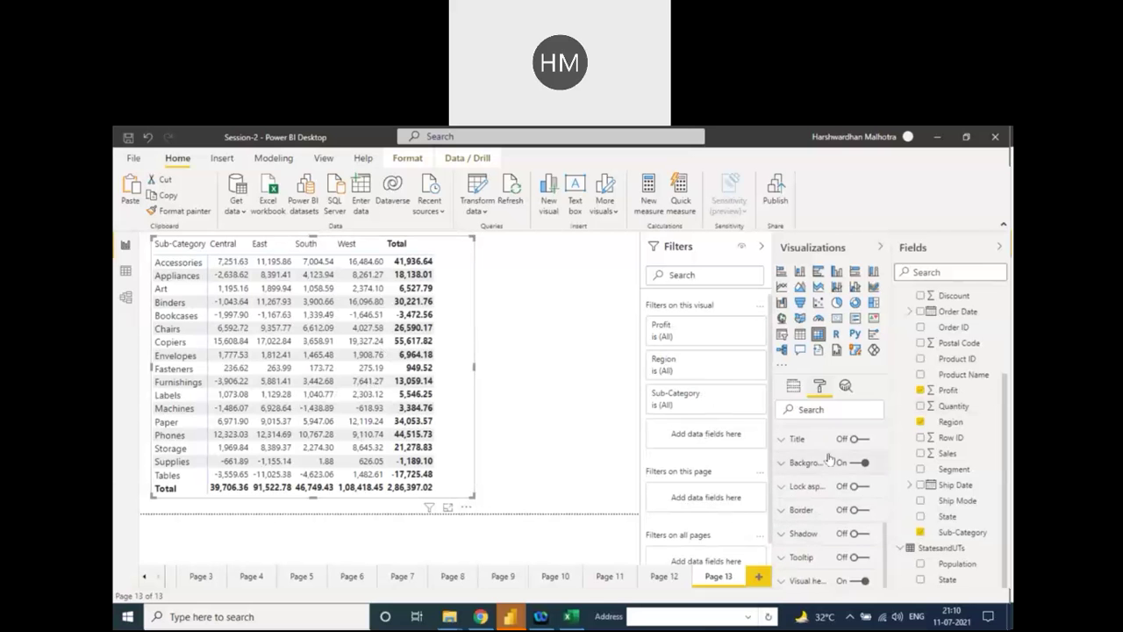
scroll(884, 525, down, 5)
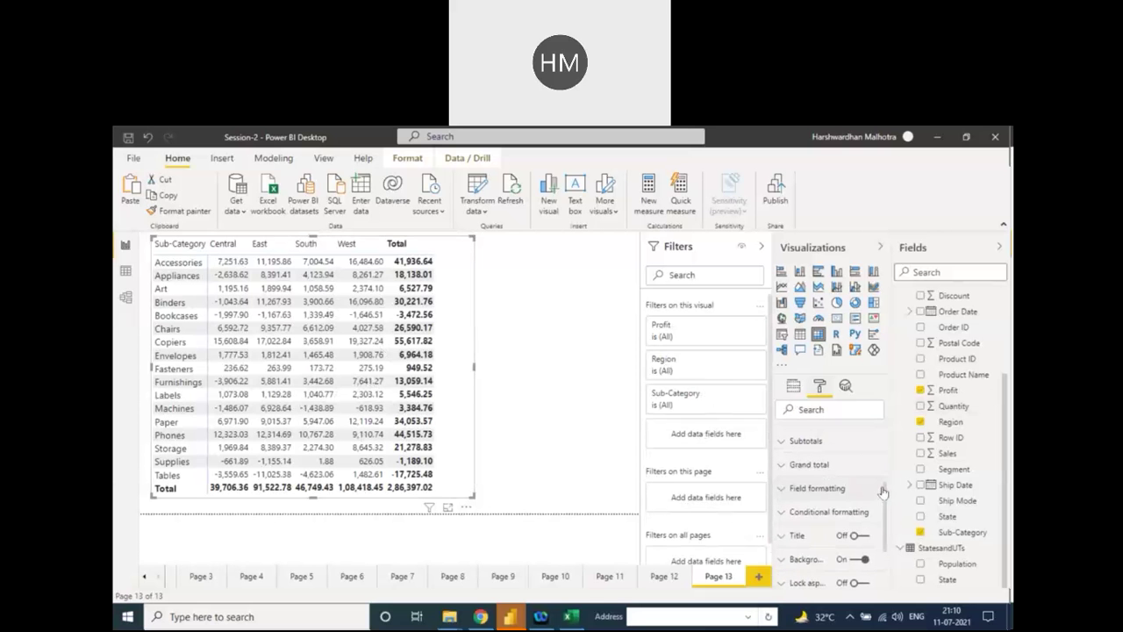
click(783, 513)
click(790, 537)
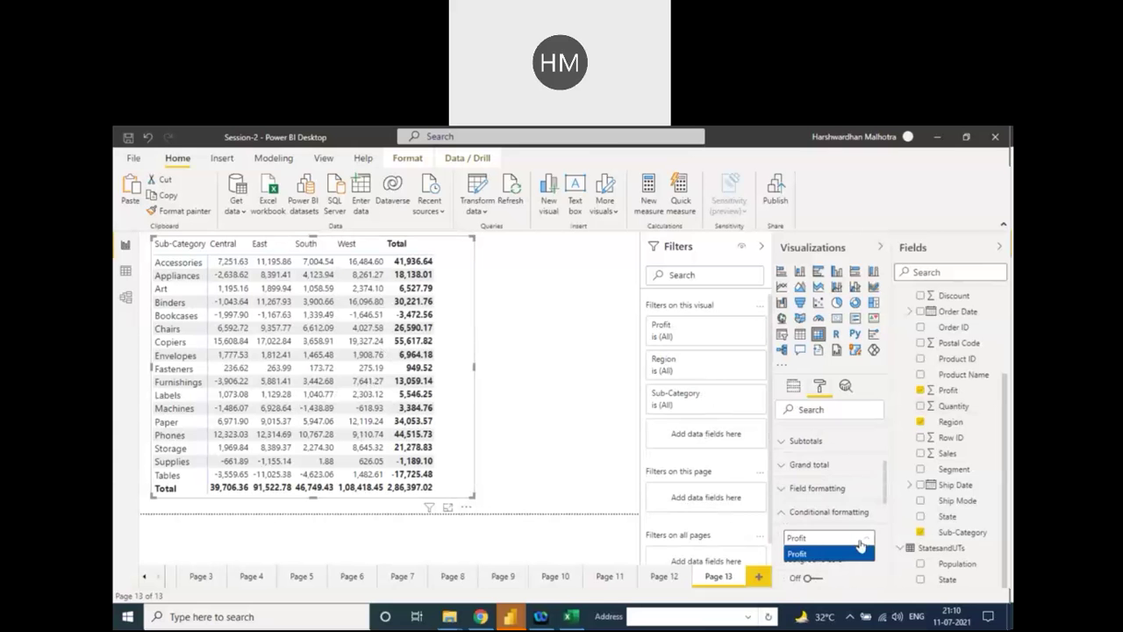
click(794, 550)
scroll(888, 507, down, 3)
click(813, 539)
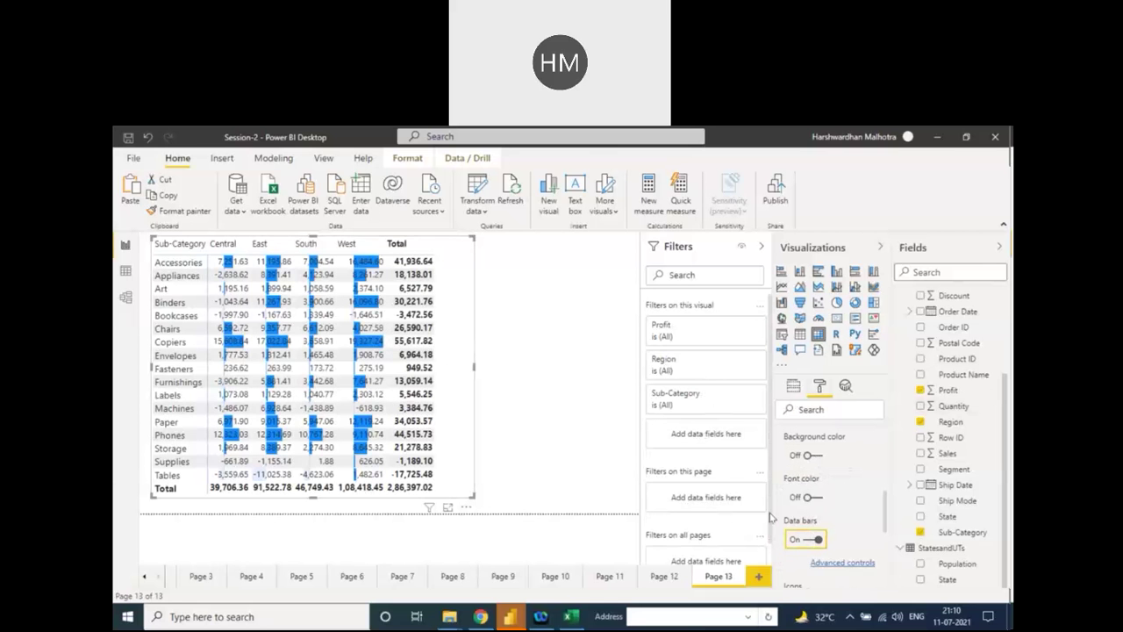
Step: Set the Profit data bars' positive color to light green and the negative color to light red, and apply them
click(835, 563)
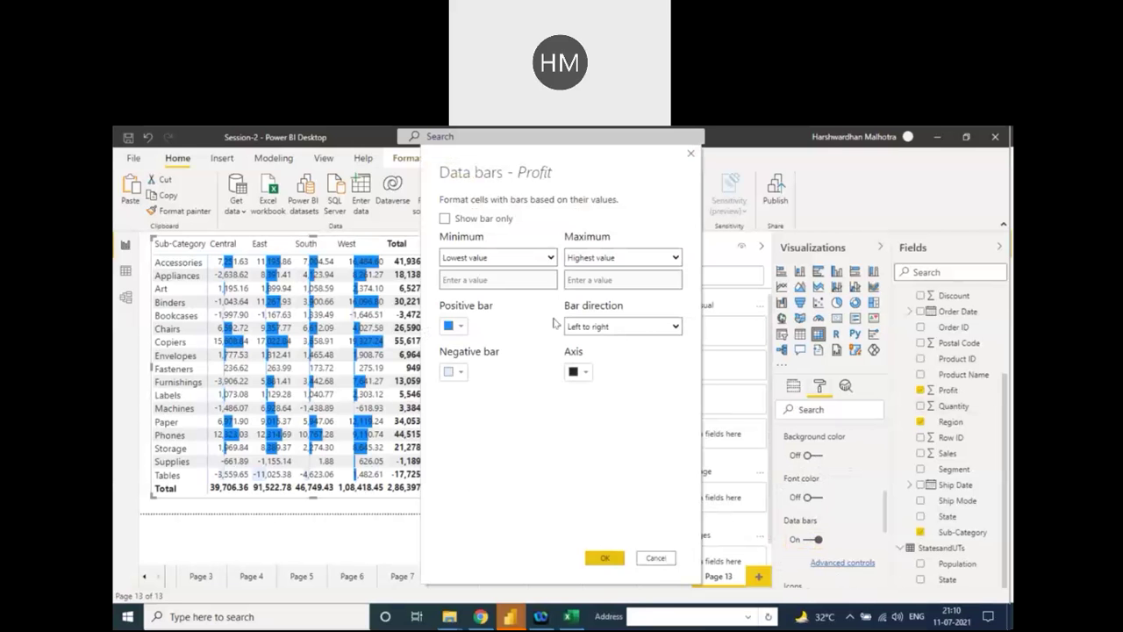
click(465, 329)
click(475, 510)
click(456, 372)
click(473, 334)
click(605, 558)
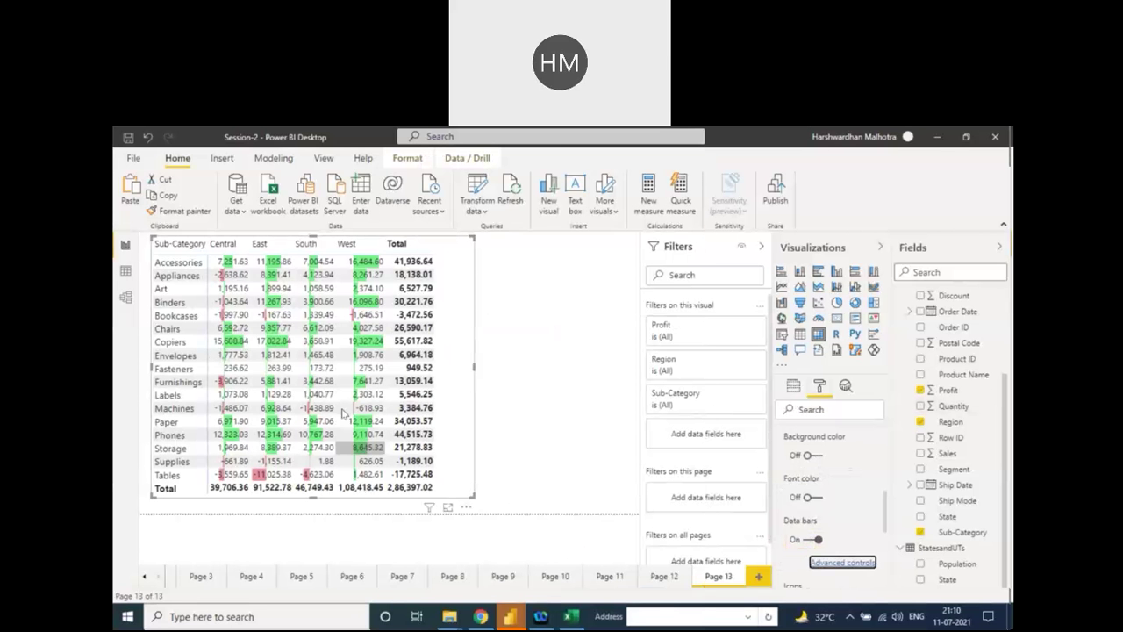
Step: Sort the matrix by Total in descending order and narrow the visual slightly to fit its columns
click(396, 246)
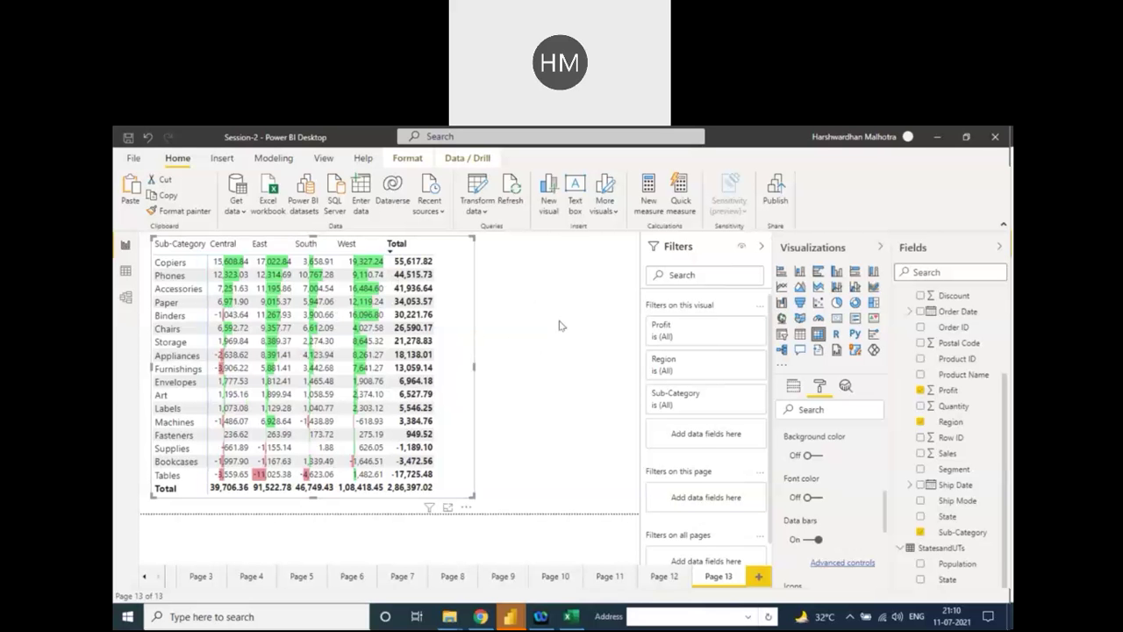
drag(472, 496, 454, 502)
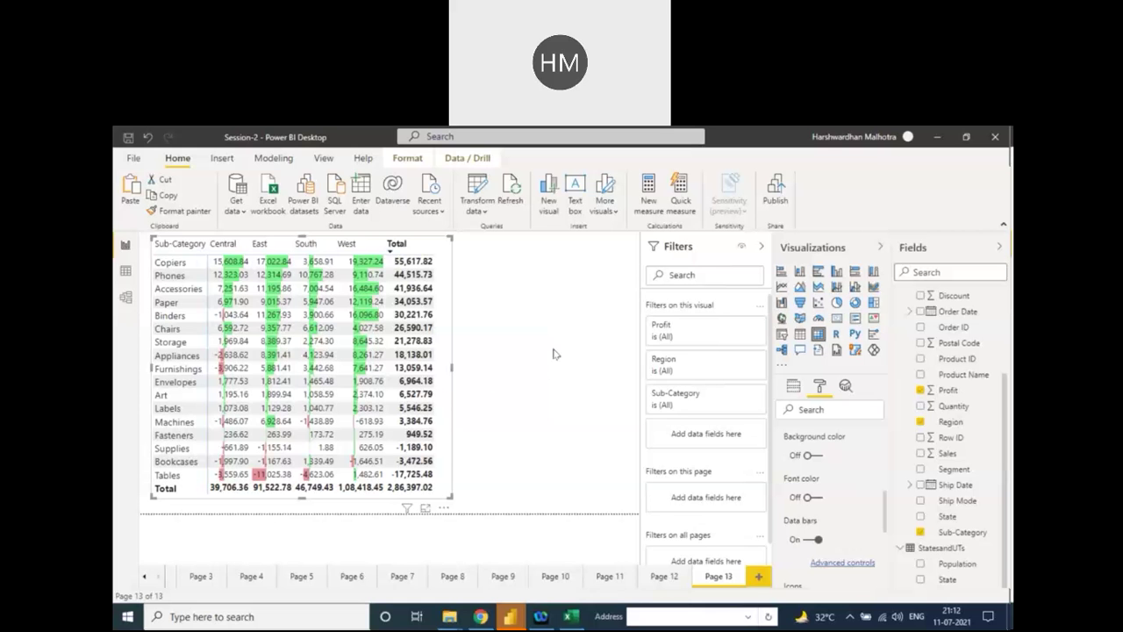
Step: Add a new report page and insert an enlarged empty pie chart, positioned near the upper middle of the canvas
click(759, 577)
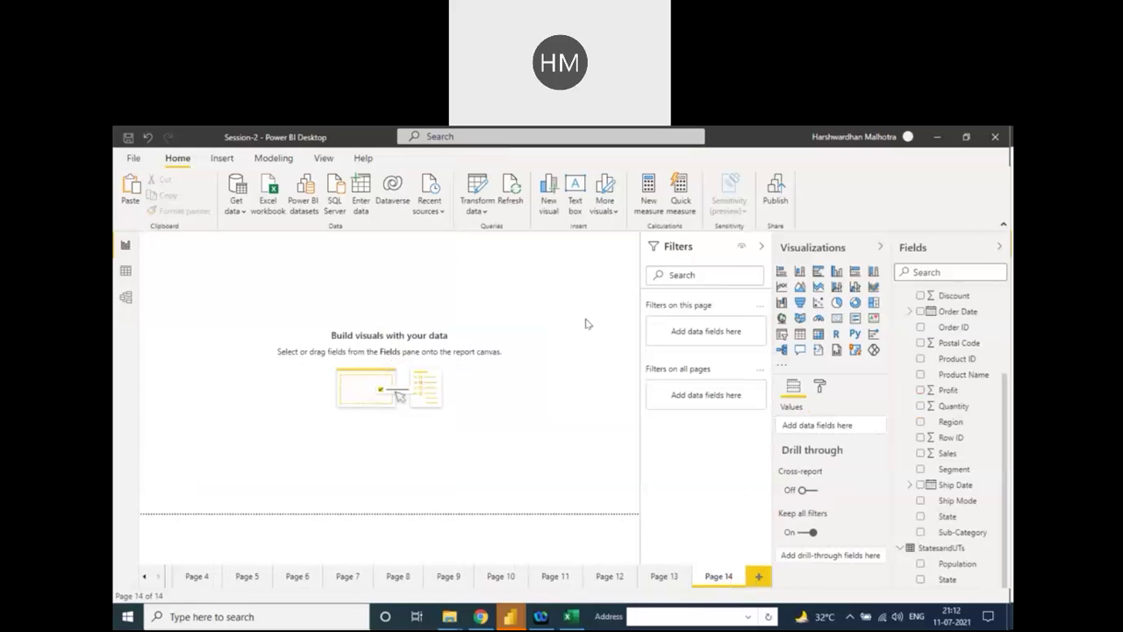
click(836, 303)
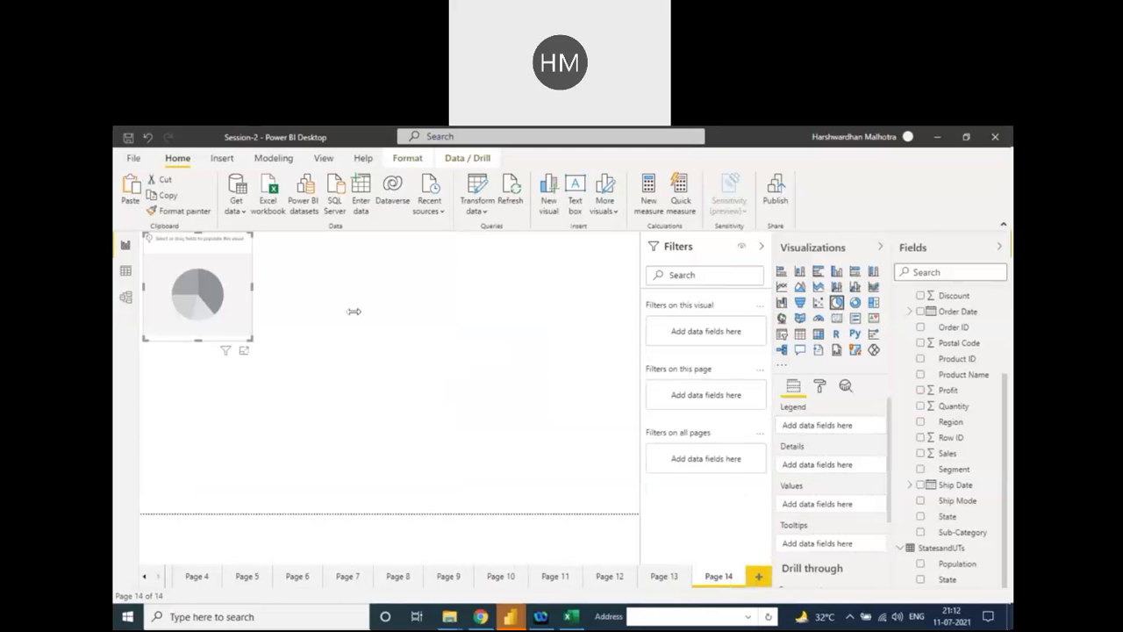
drag(271, 363, 418, 455)
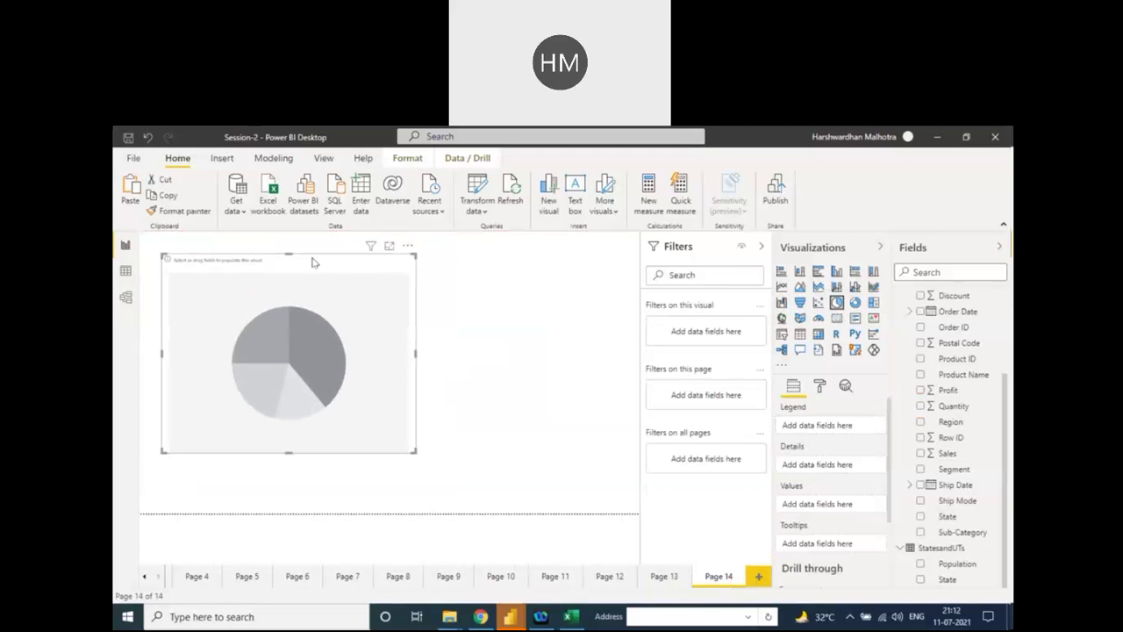
drag(321, 258, 354, 278)
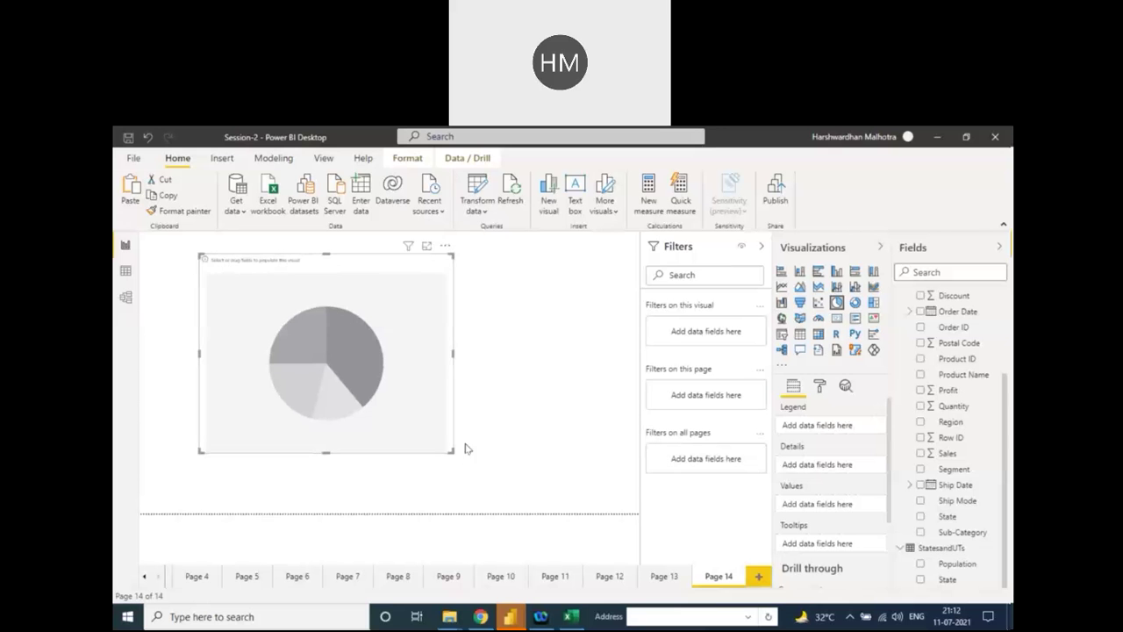
drag(451, 450, 465, 459)
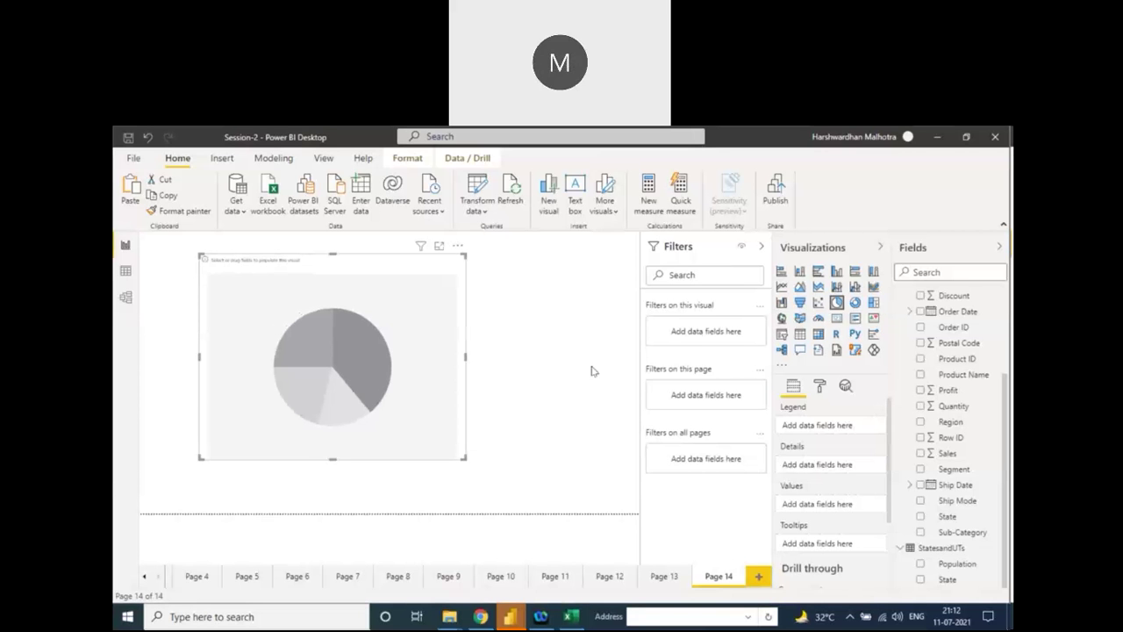
click(542, 337)
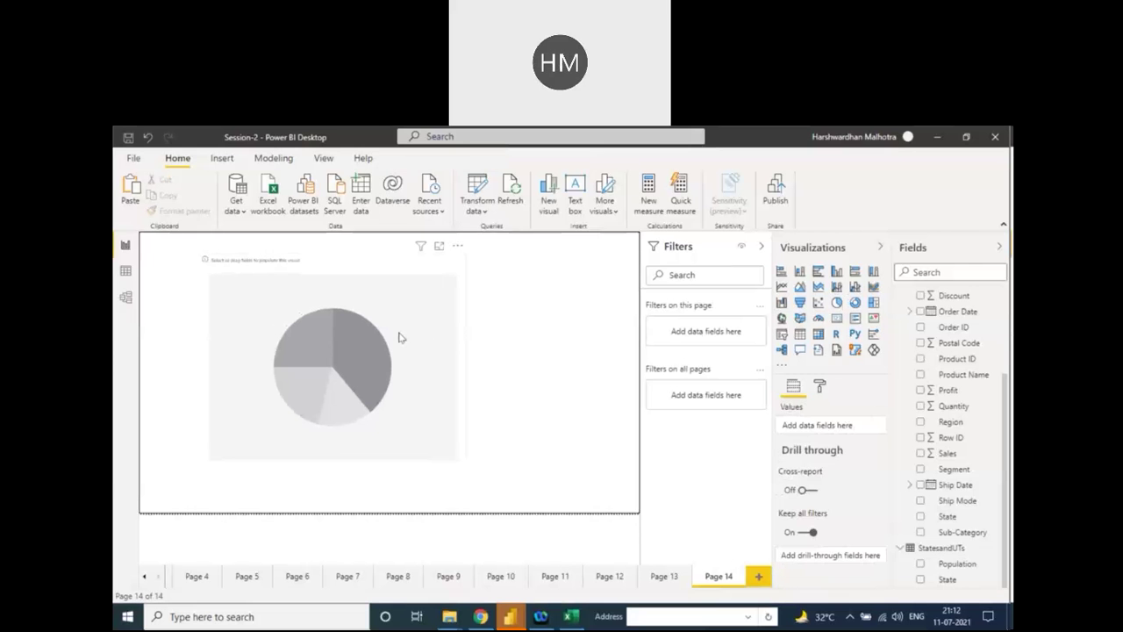
click(400, 337)
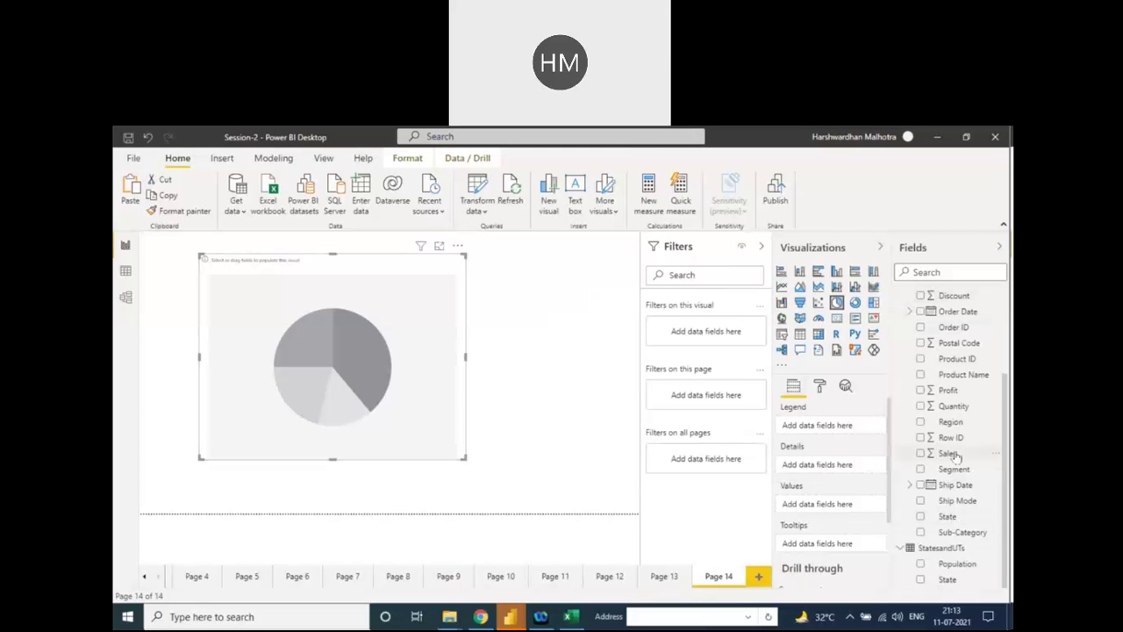
Step: Assign Sales as the pie chart's values and Category as its legend
drag(950, 456, 816, 520)
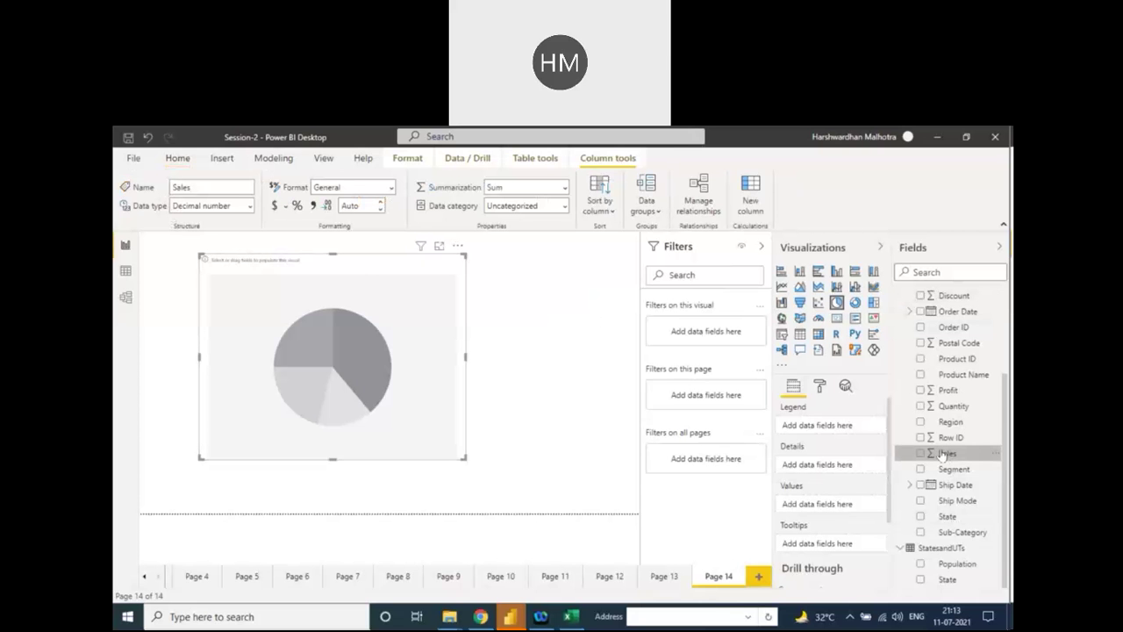
drag(943, 454, 830, 507)
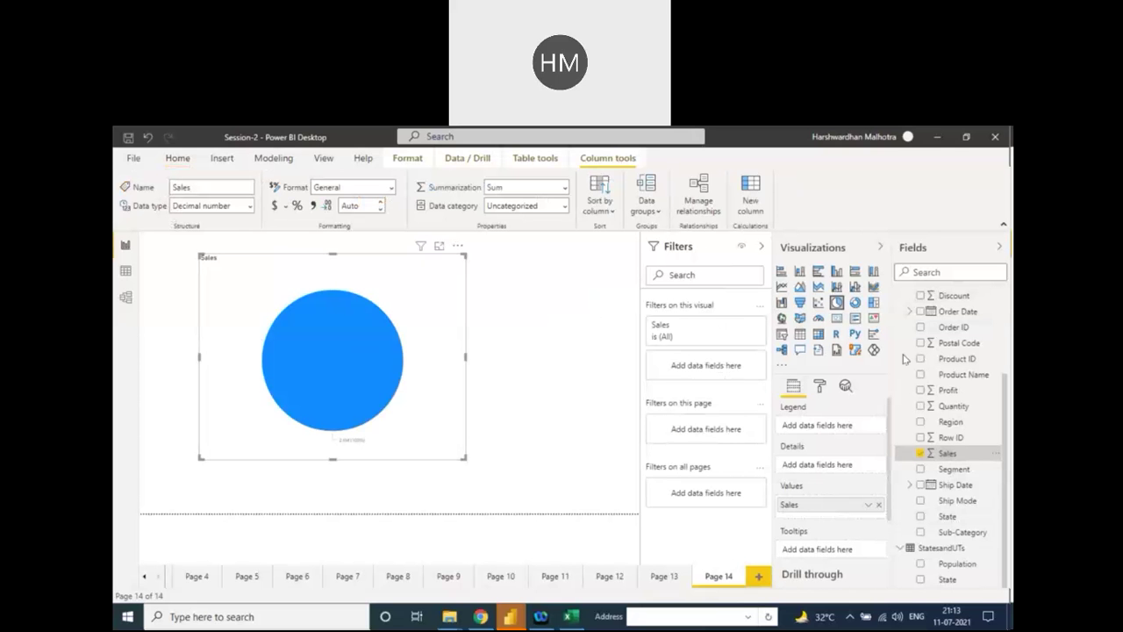
scroll(955, 355, up, 3)
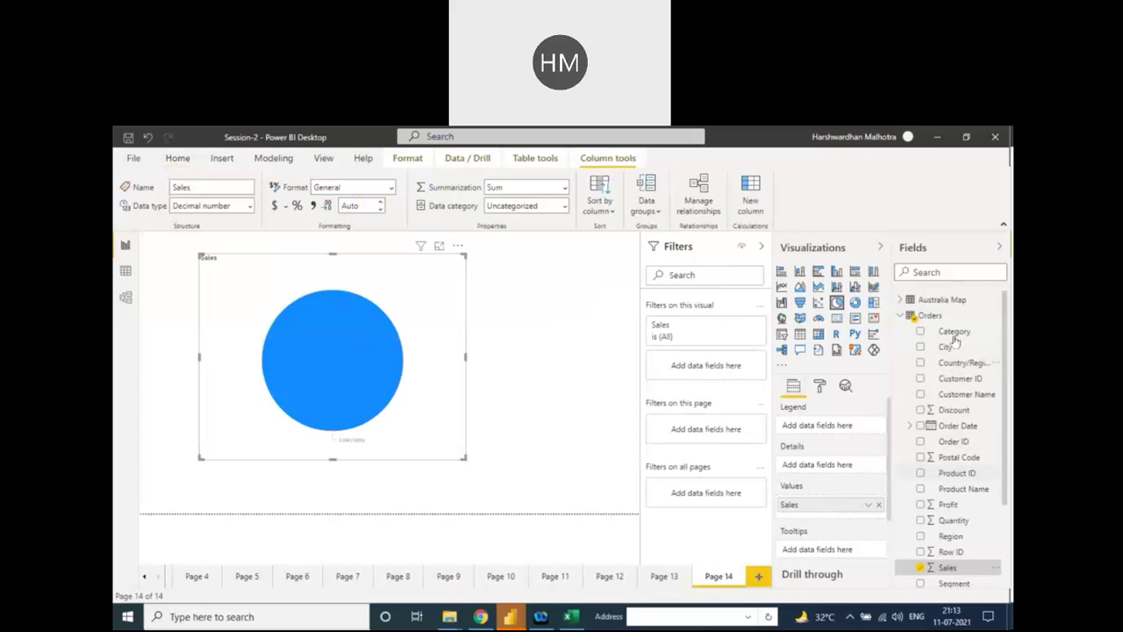
drag(949, 335, 840, 425)
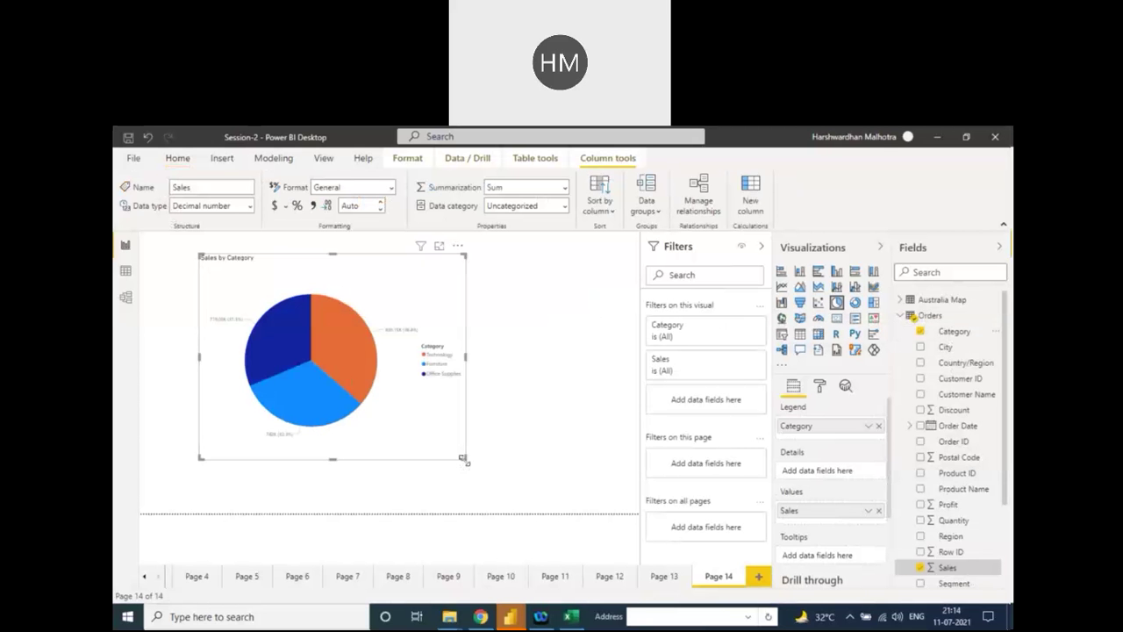
Step: Enlarge the pie chart until it fills nearly the whole report page
drag(465, 459, 535, 482)
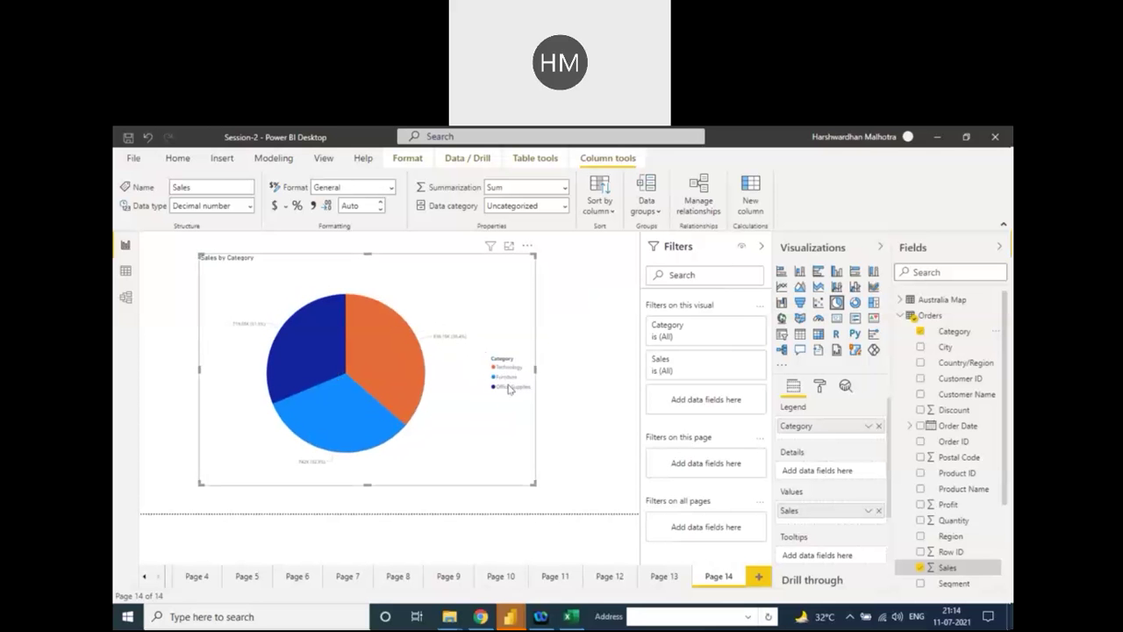
drag(535, 483, 569, 507)
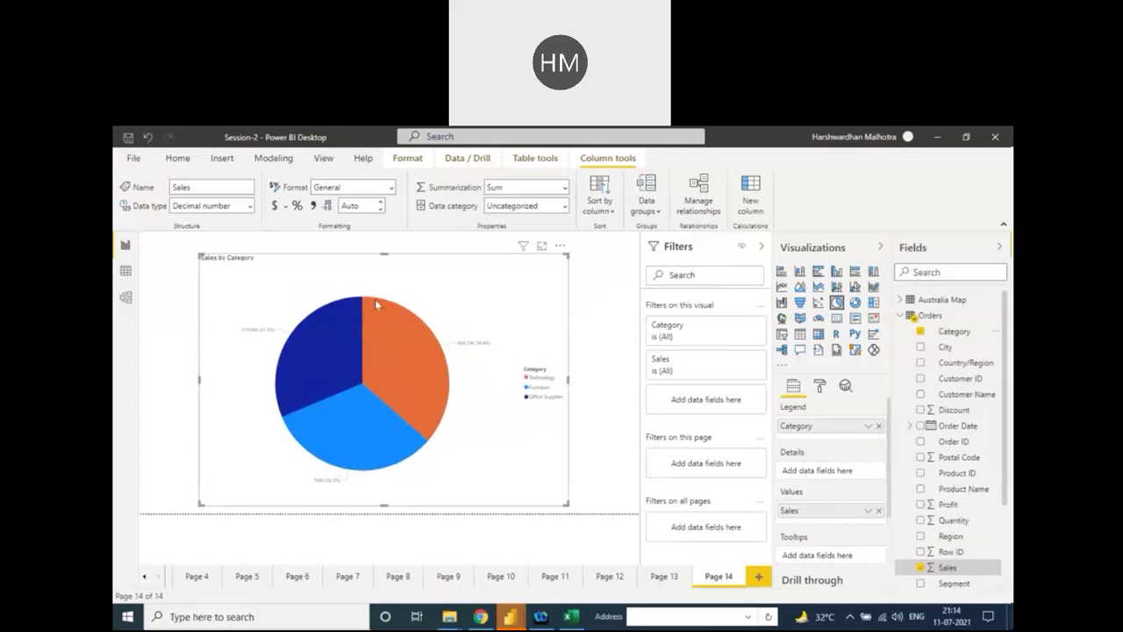
mouse_move(375, 299)
drag(567, 504, 628, 513)
drag(200, 253, 140, 233)
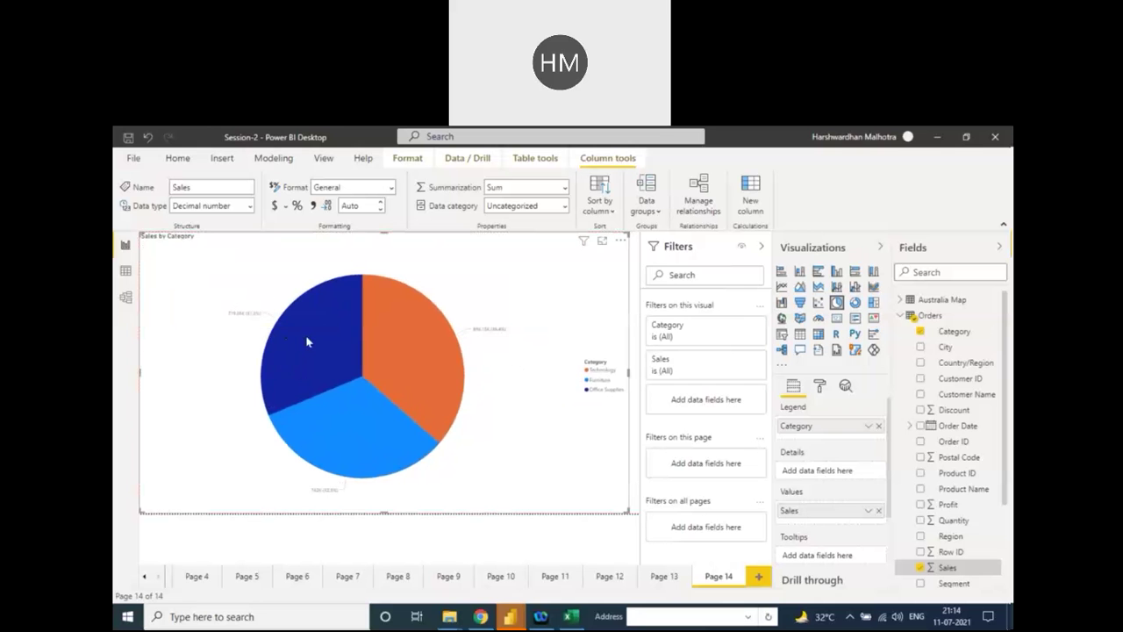
Step: Set the pie chart's label style to All detail labels and turn off its legend
mouse_move(307, 343)
mouse_move(346, 437)
click(822, 388)
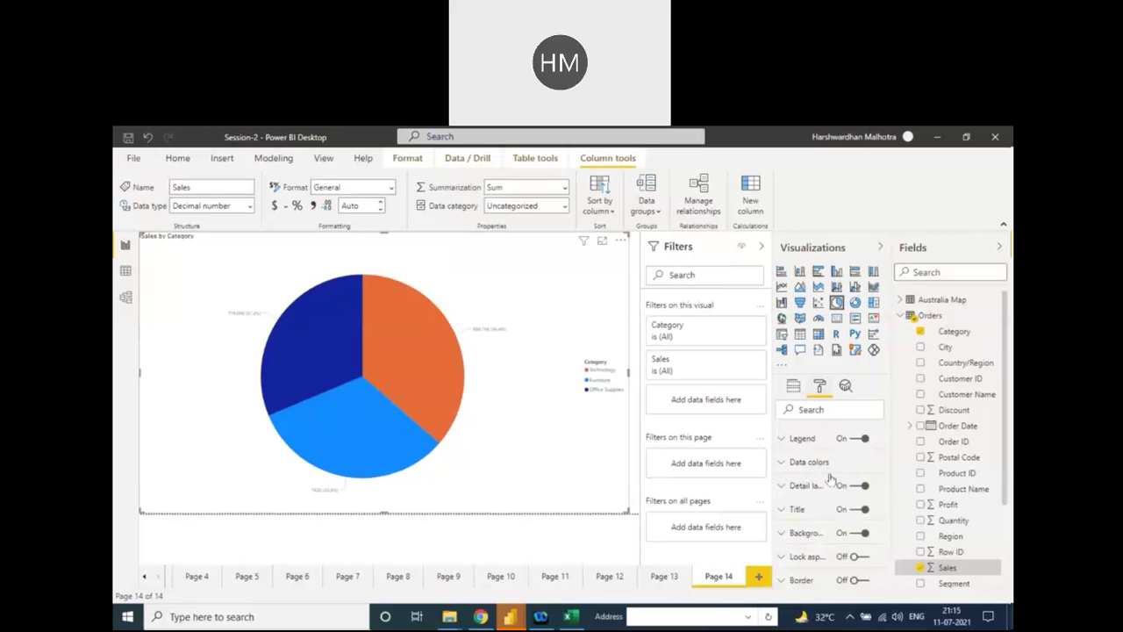
click(785, 509)
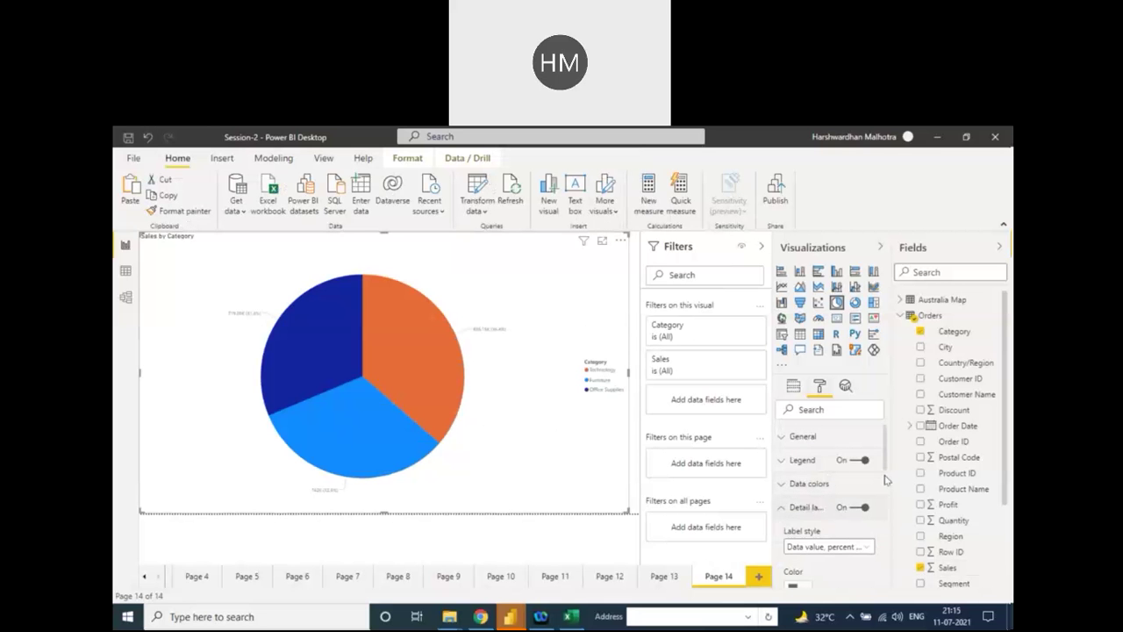
scroll(887, 474, down, 3)
click(834, 447)
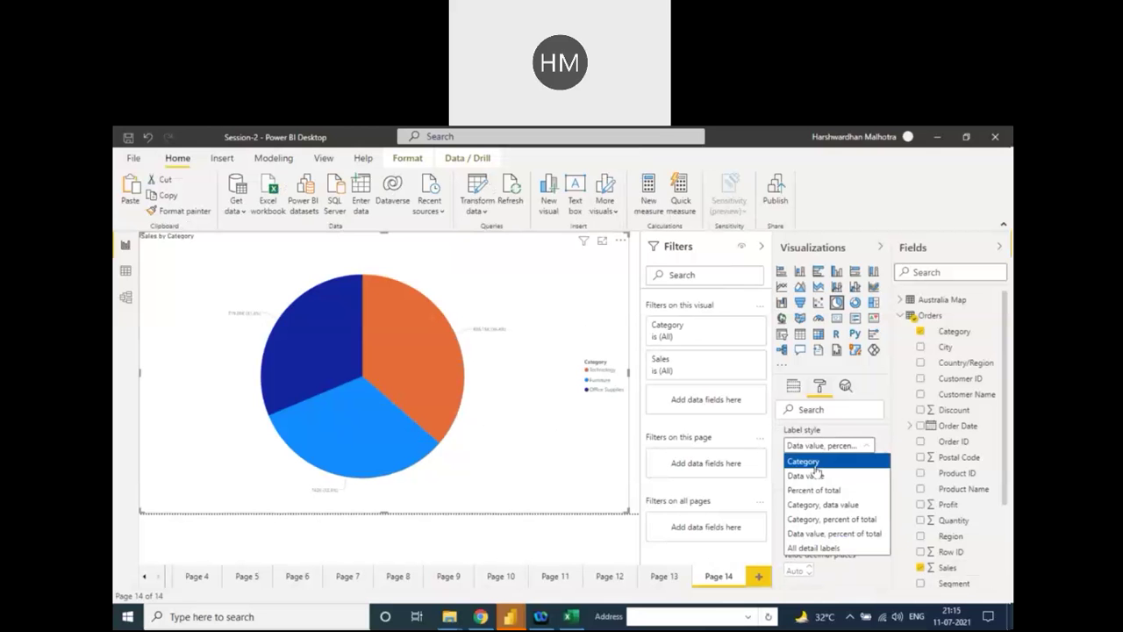
click(814, 549)
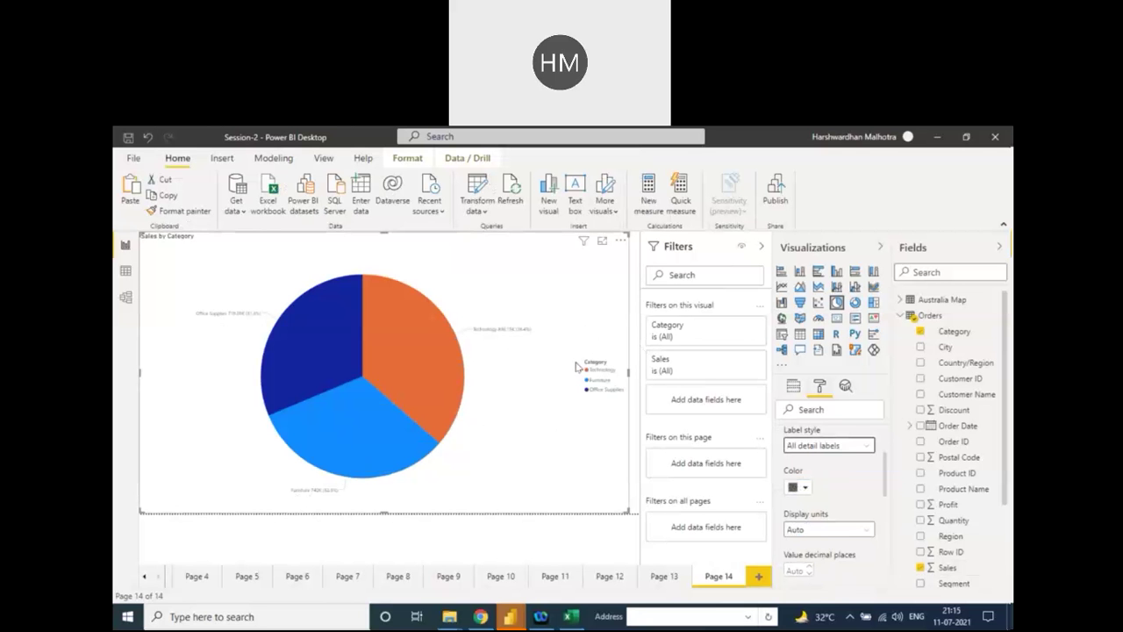
scroll(829, 493, up, 2)
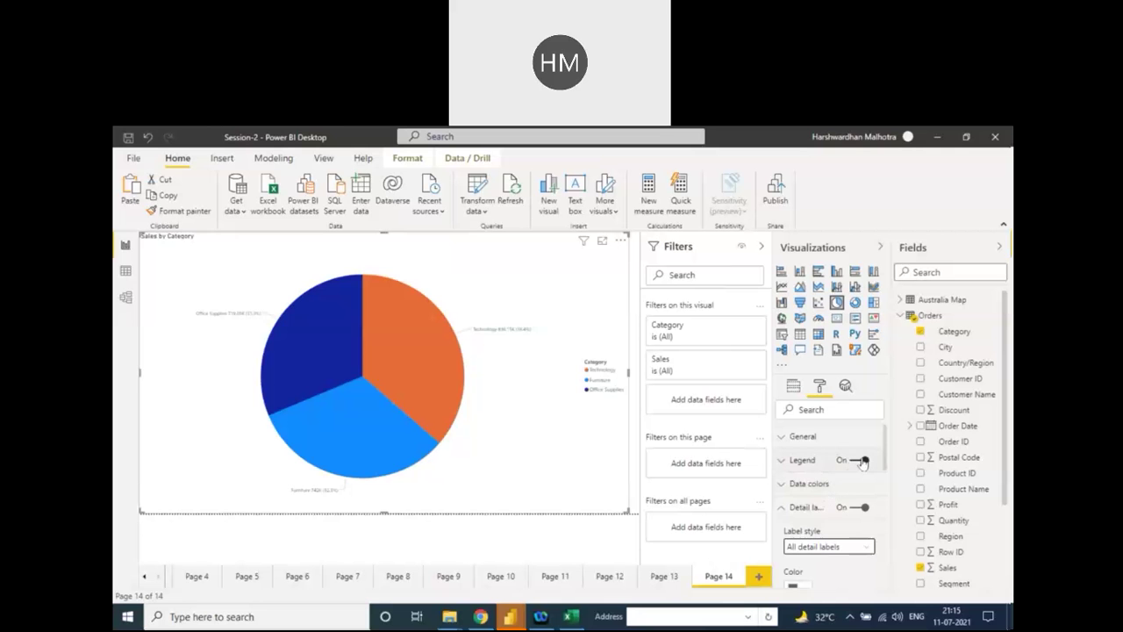
click(855, 460)
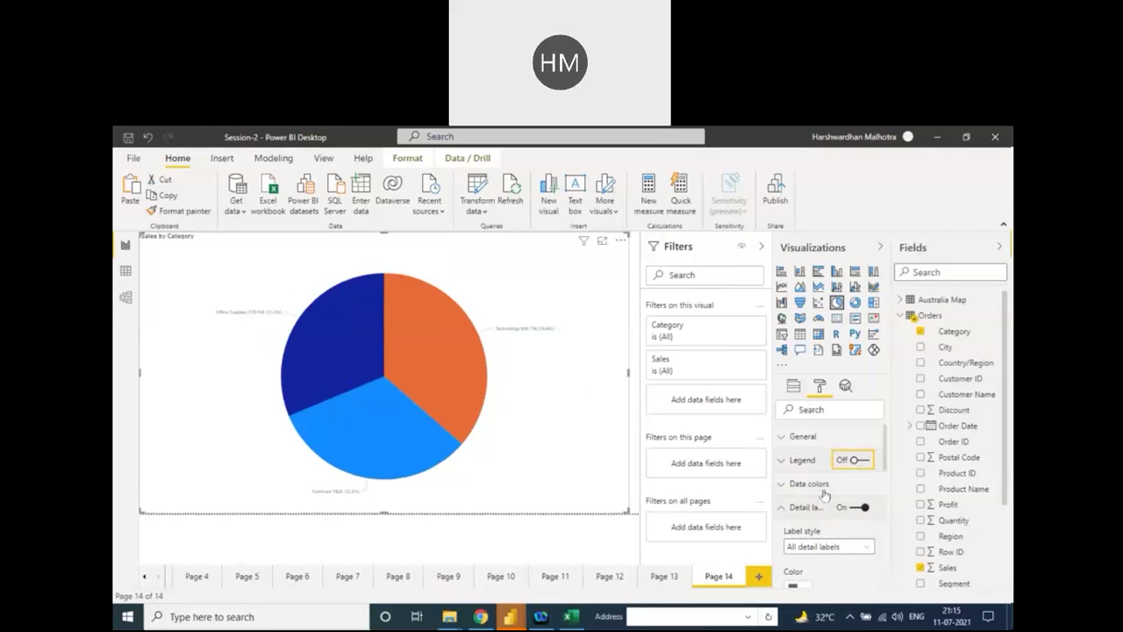
Step: Increase the text size of the pie chart's detail labels to beyond 15 pt
mouse_move(316, 313)
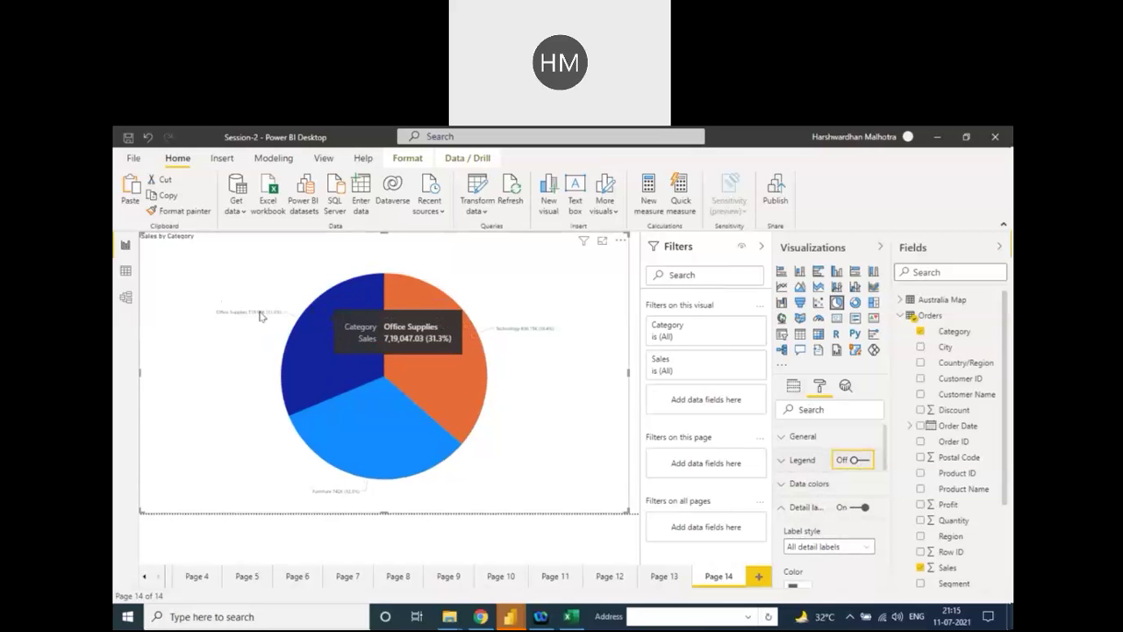
scroll(817, 508, down, 3)
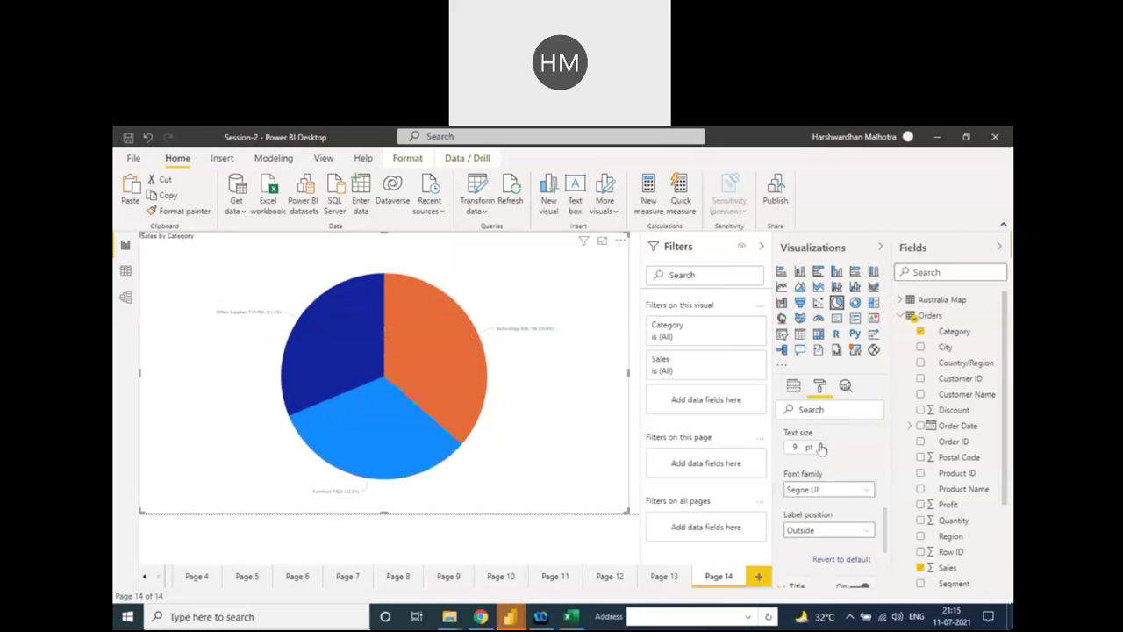
click(821, 445)
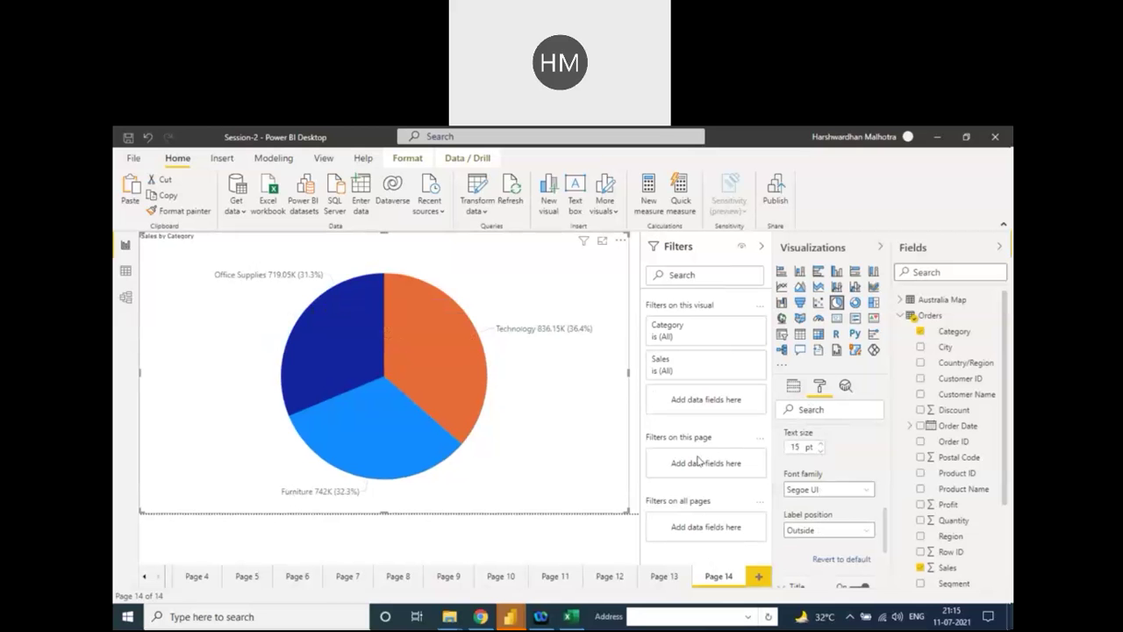
click(821, 445)
Step: Set the pie chart's background color to light pink
scroll(886, 558, down, 1)
scroll(885, 552, down, 2)
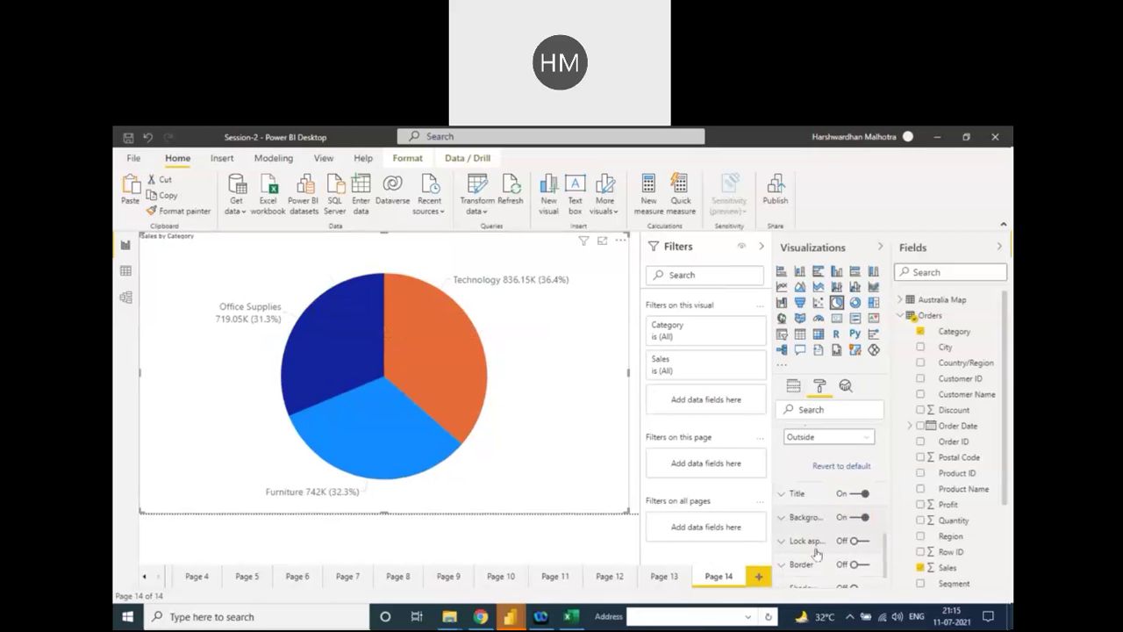
click(783, 520)
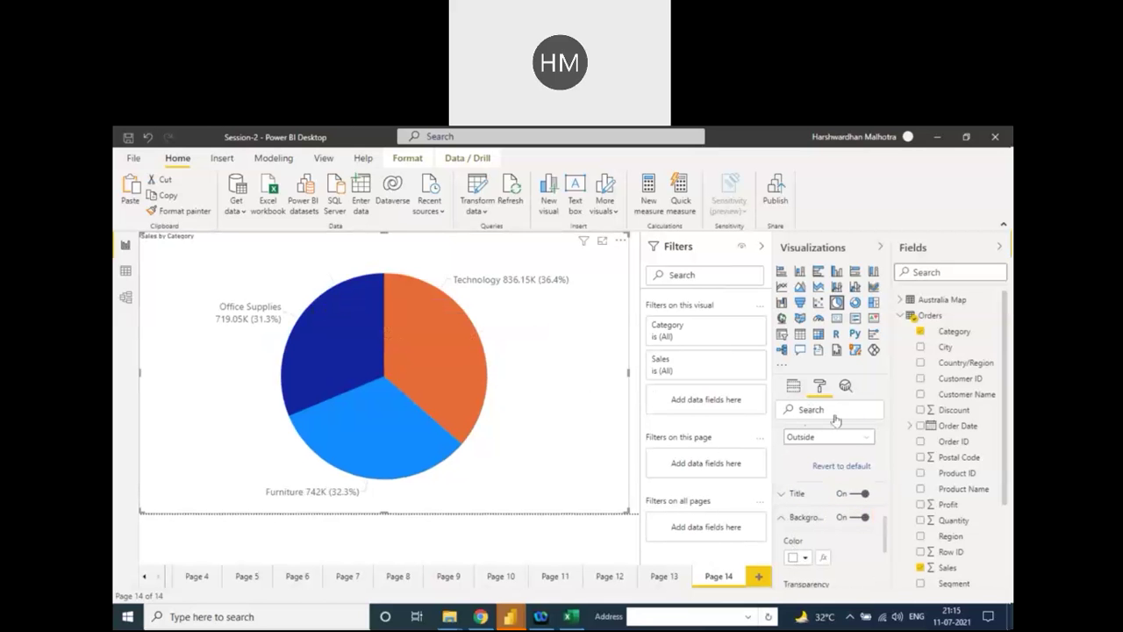
click(803, 558)
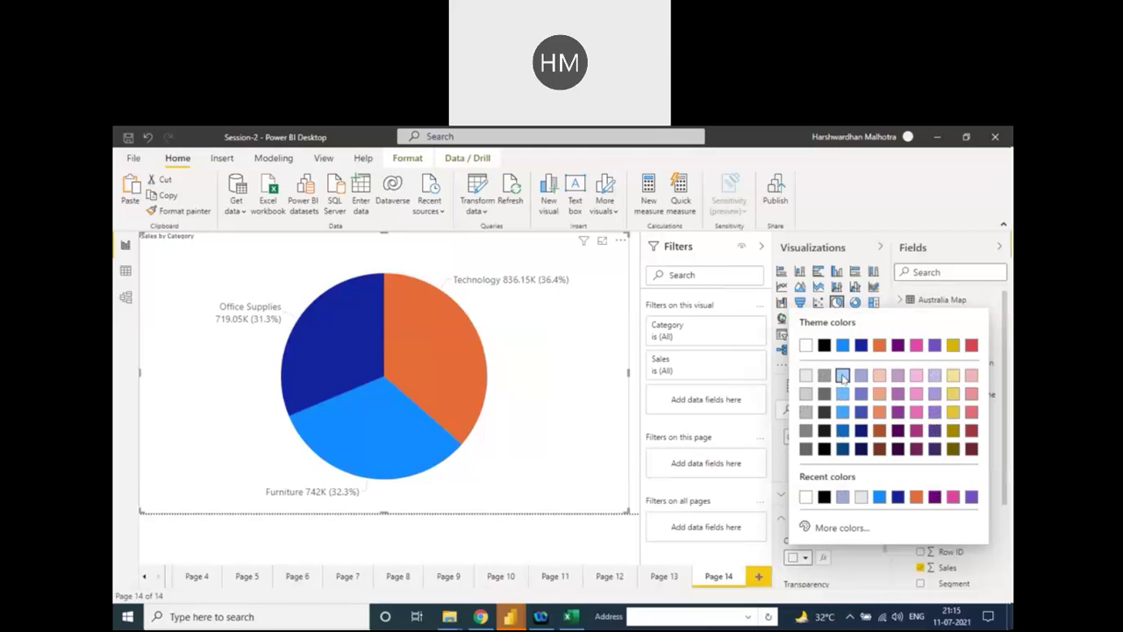
click(843, 378)
click(795, 558)
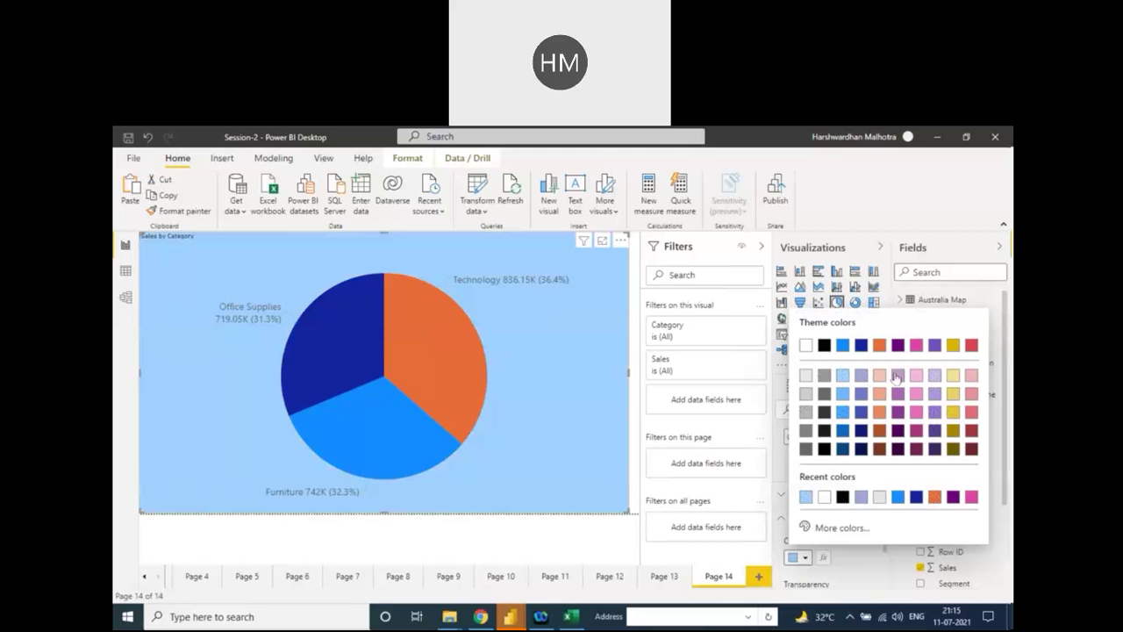
click(916, 375)
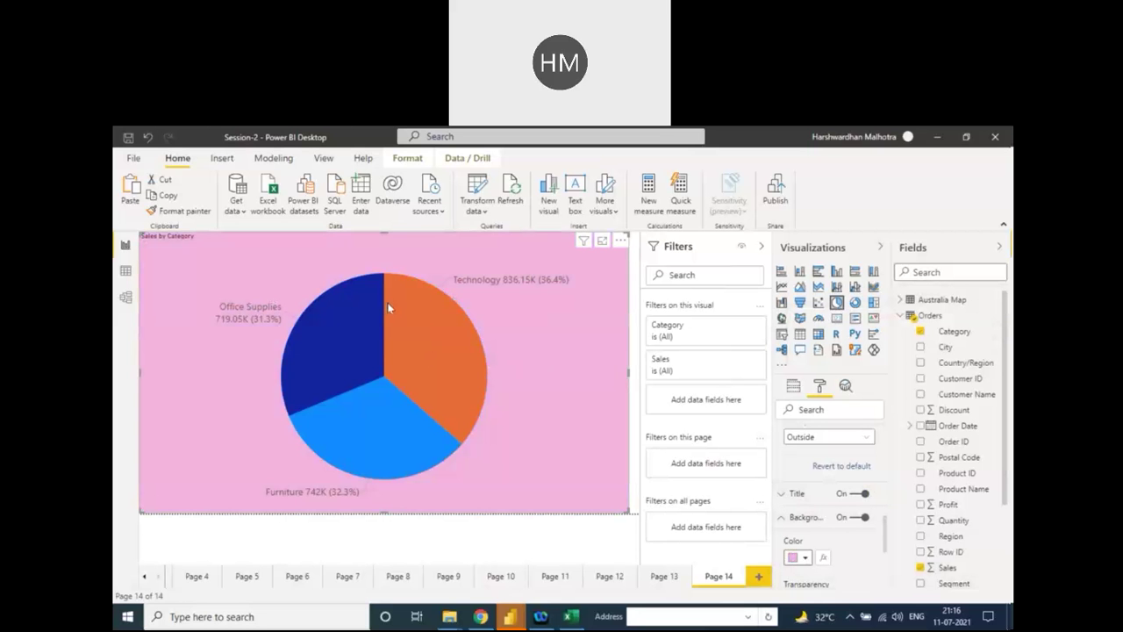
Step: Set the pie chart title's text size to 26 pt and its font family to Times New Roman
click(781, 494)
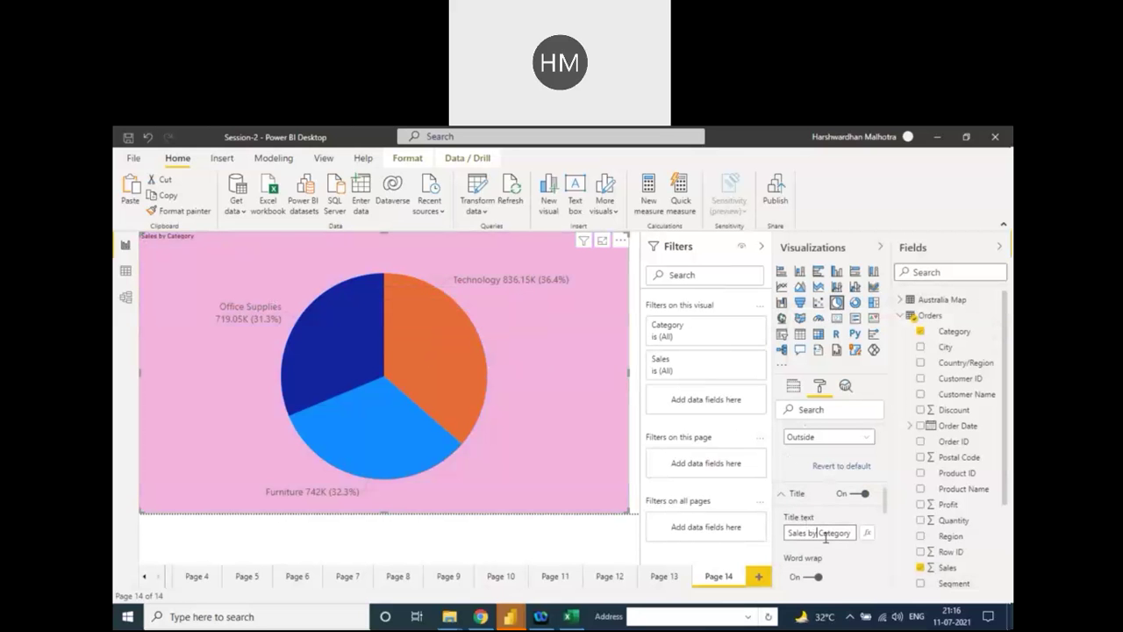
scroll(838, 561, down, 3)
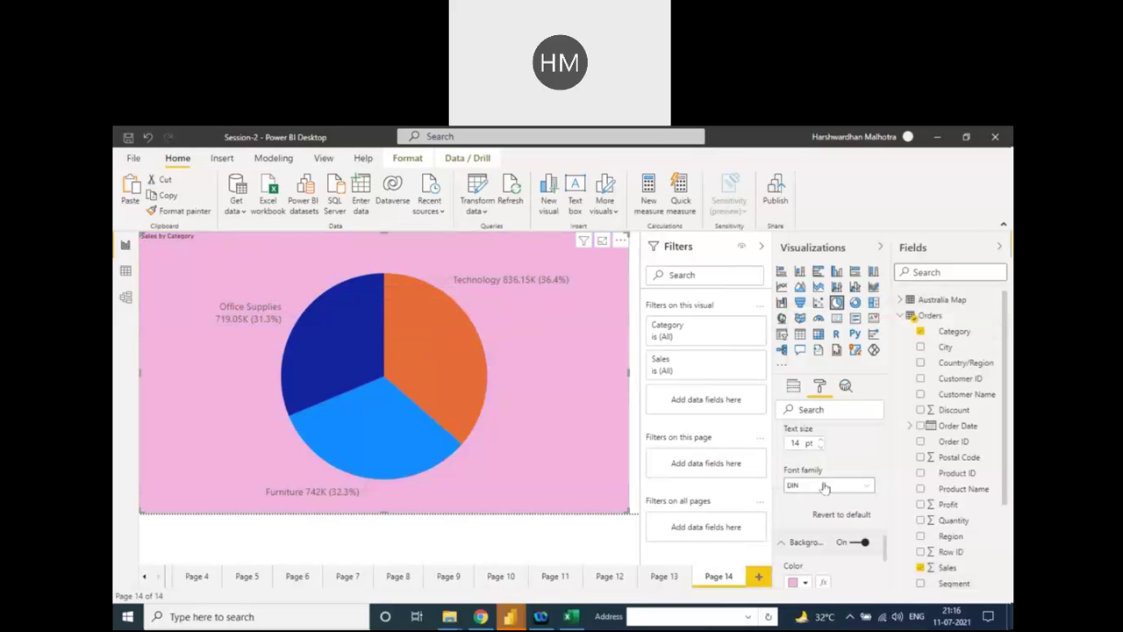
click(821, 440)
click(821, 440)
click(821, 441)
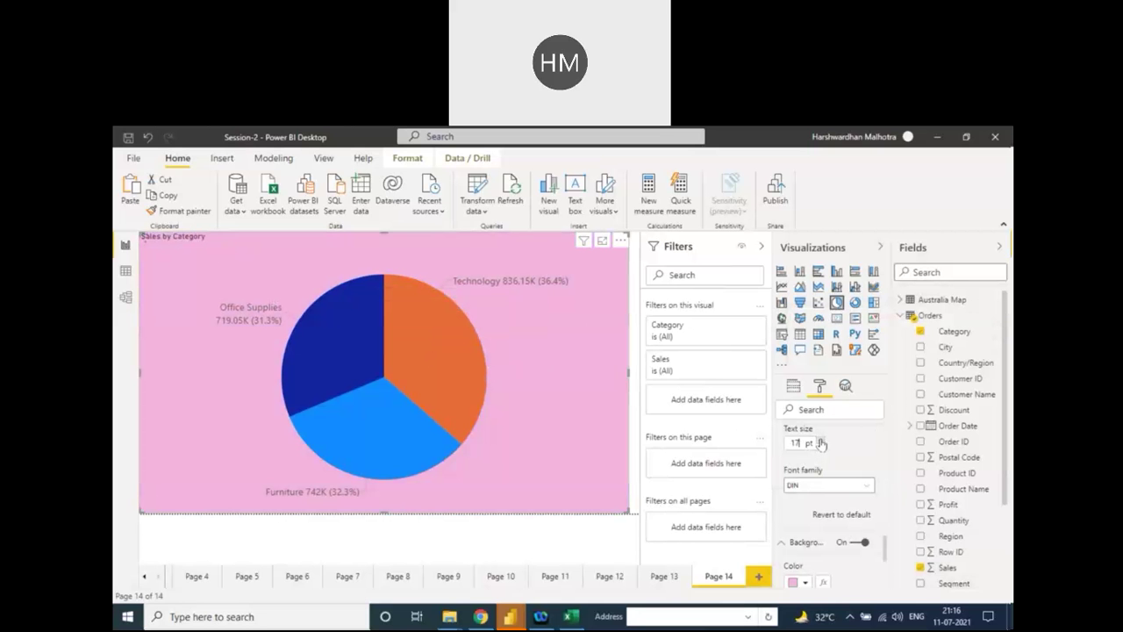
click(821, 441)
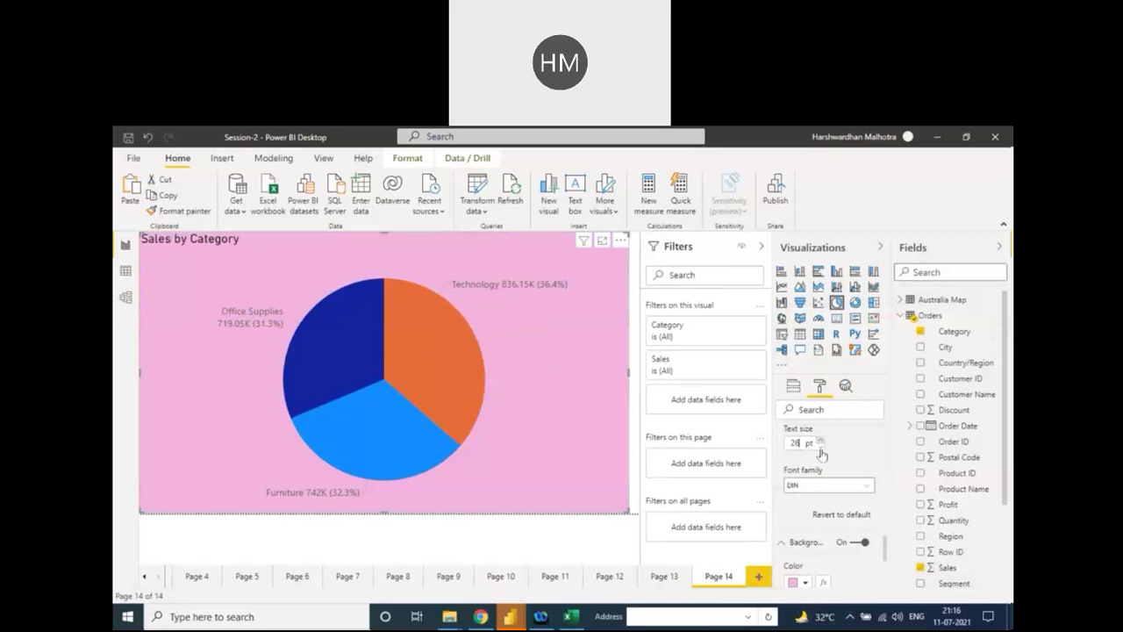
click(818, 491)
scroll(819, 474, down, 4)
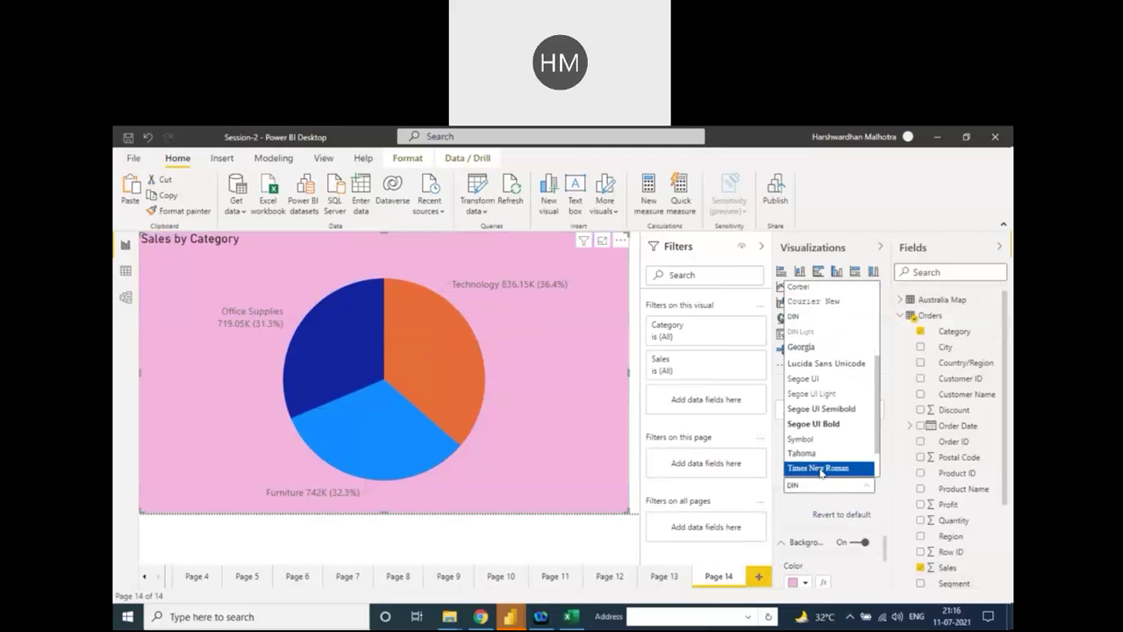
click(820, 470)
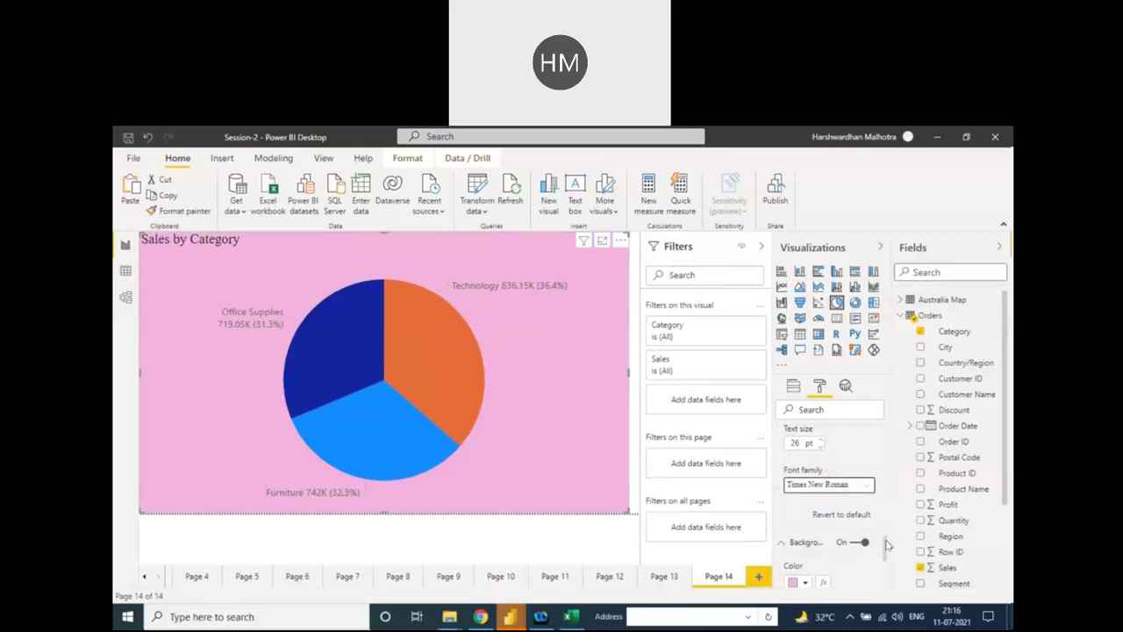
Step: Center the pie chart's title and format it as white text on a black background
scroll(886, 539, up, 3)
click(806, 544)
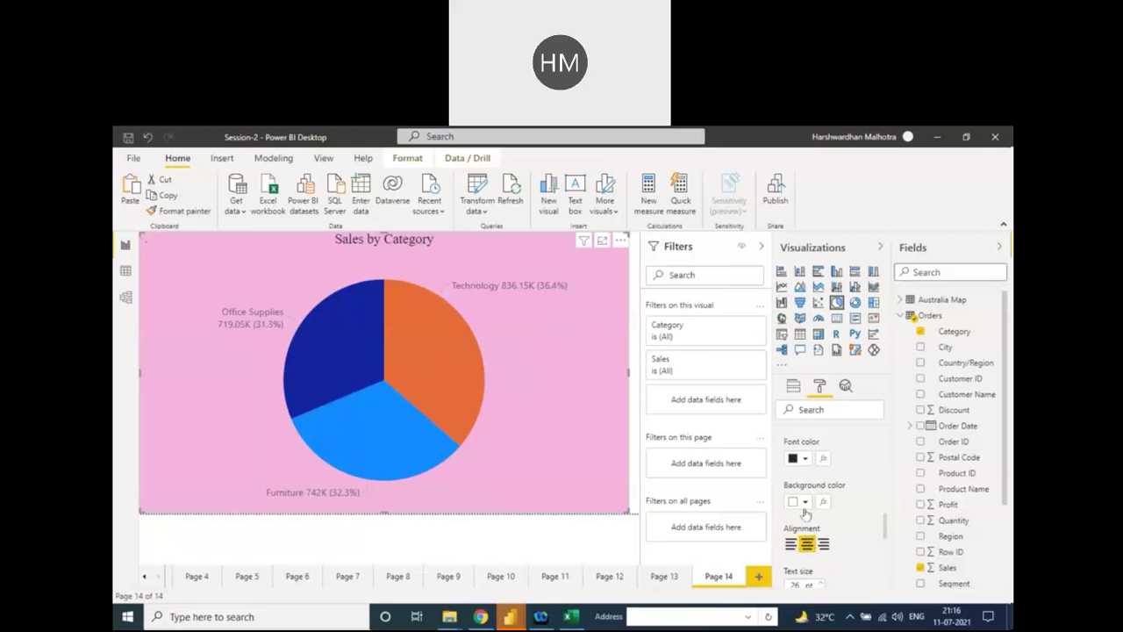
click(803, 503)
click(825, 258)
click(805, 458)
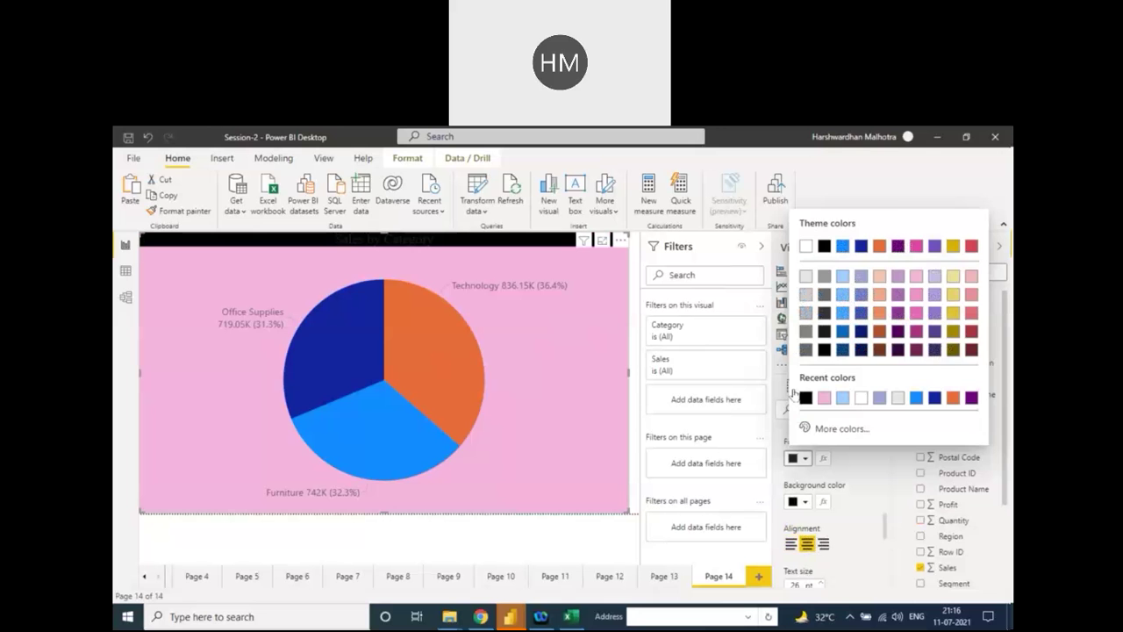
click(804, 246)
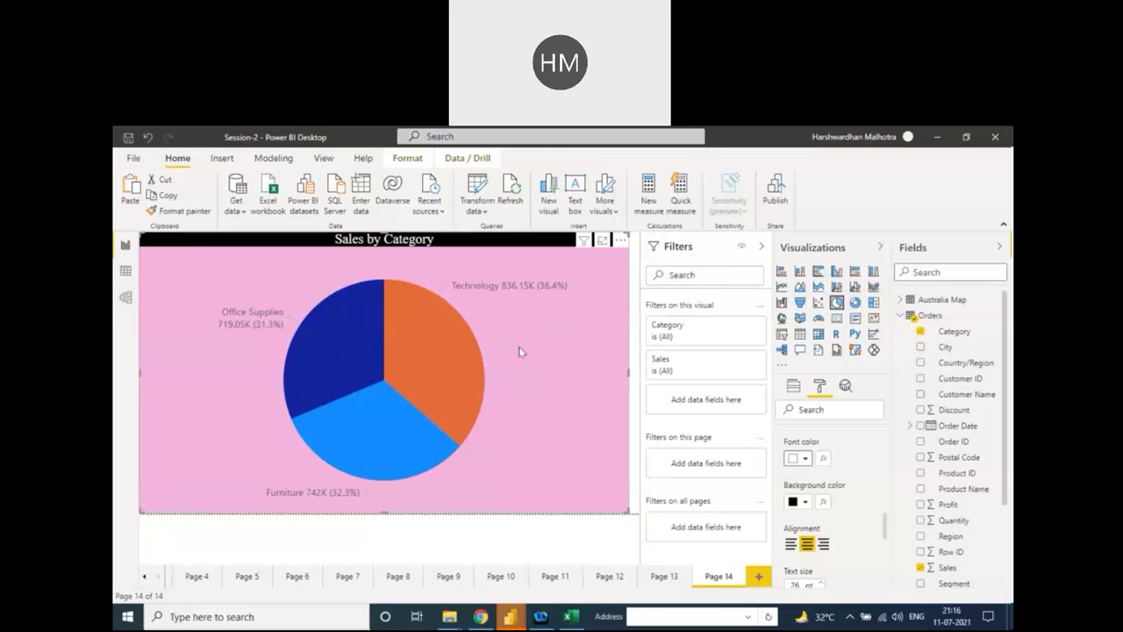
Step: Try the Sales by Category visual as a donut chart and a funnel chart, and switch it back to a pie chart
click(856, 303)
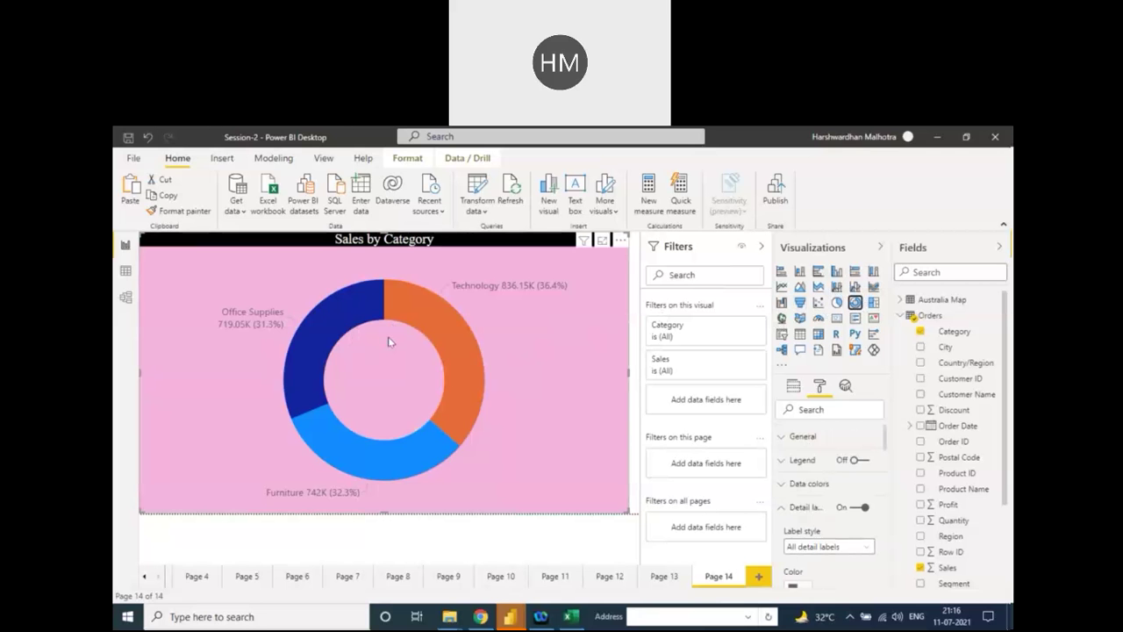
click(836, 303)
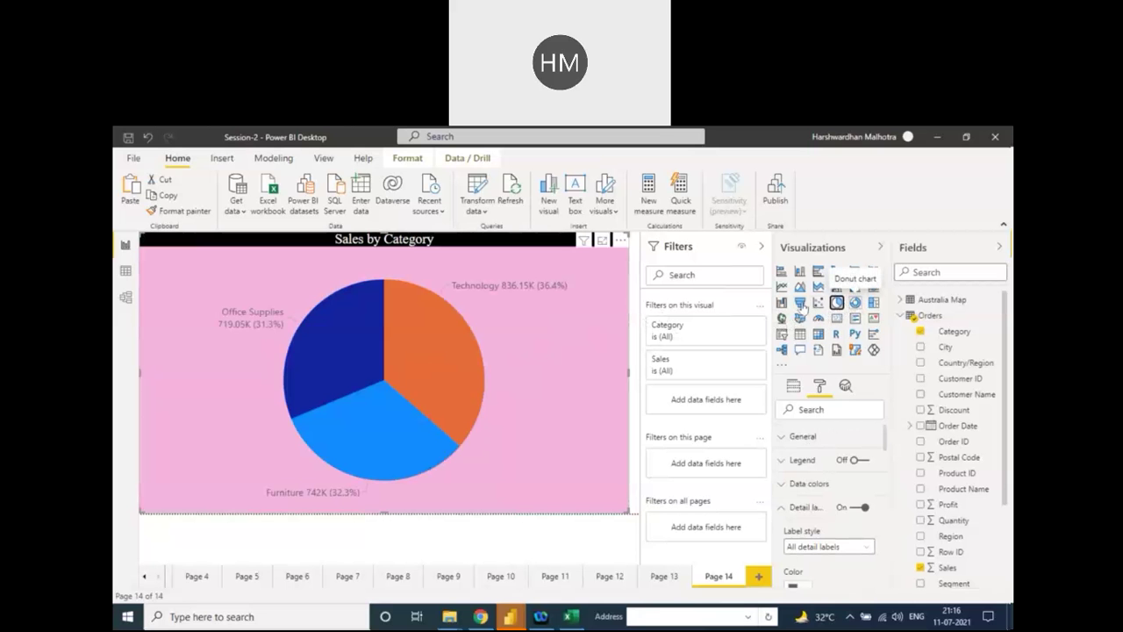
click(800, 304)
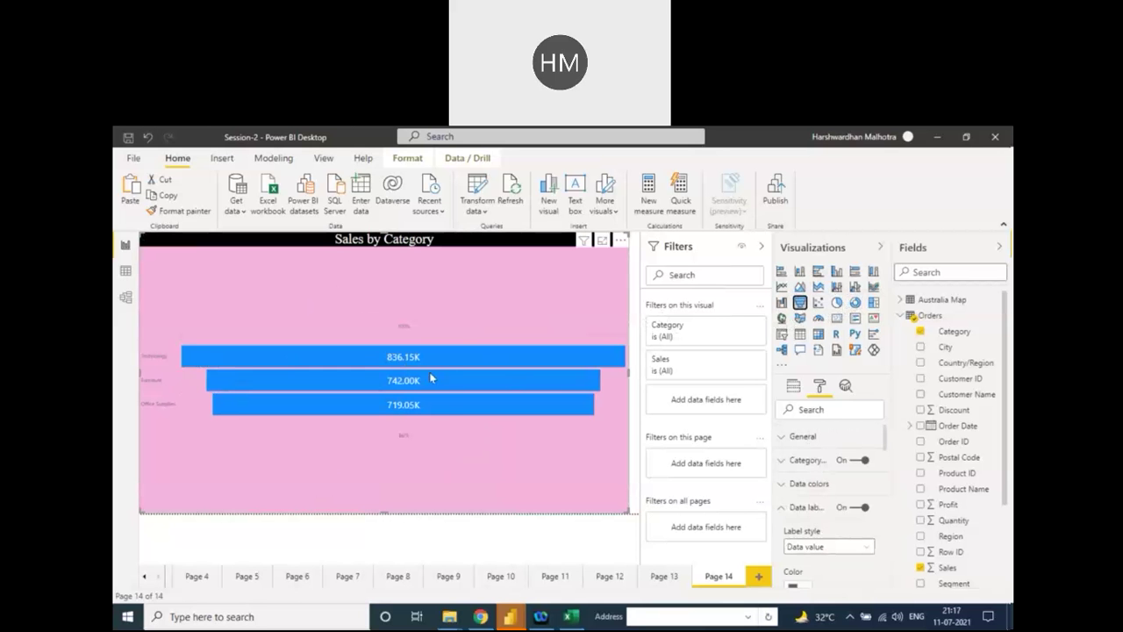
click(836, 302)
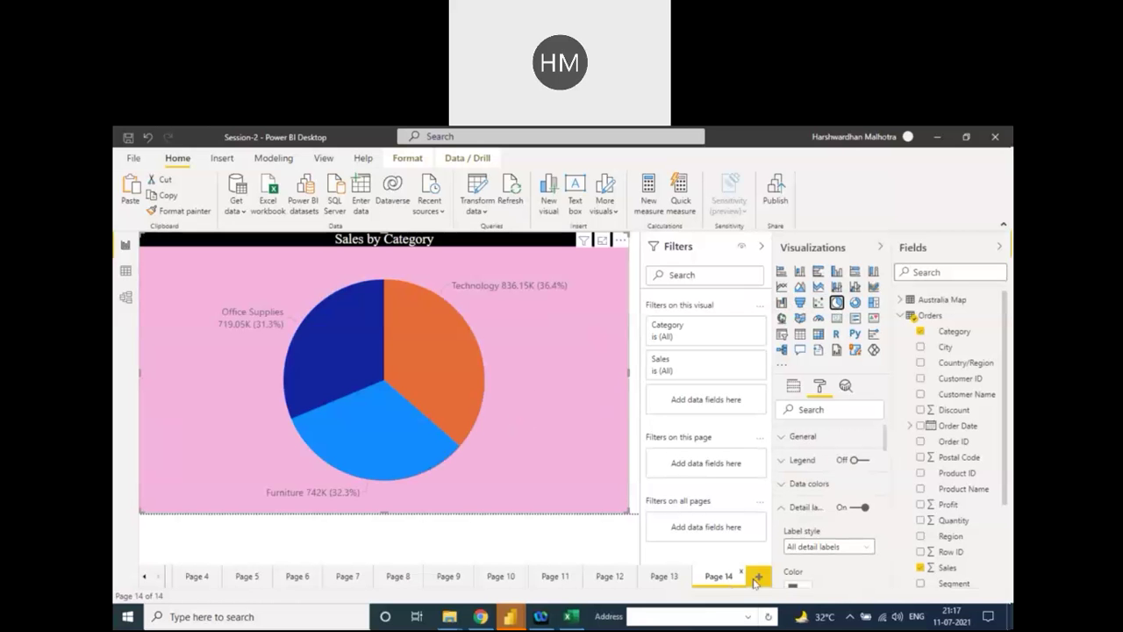
Step: Add a new report page with a line and clustered column chart enlarged to fill most of the page
click(754, 581)
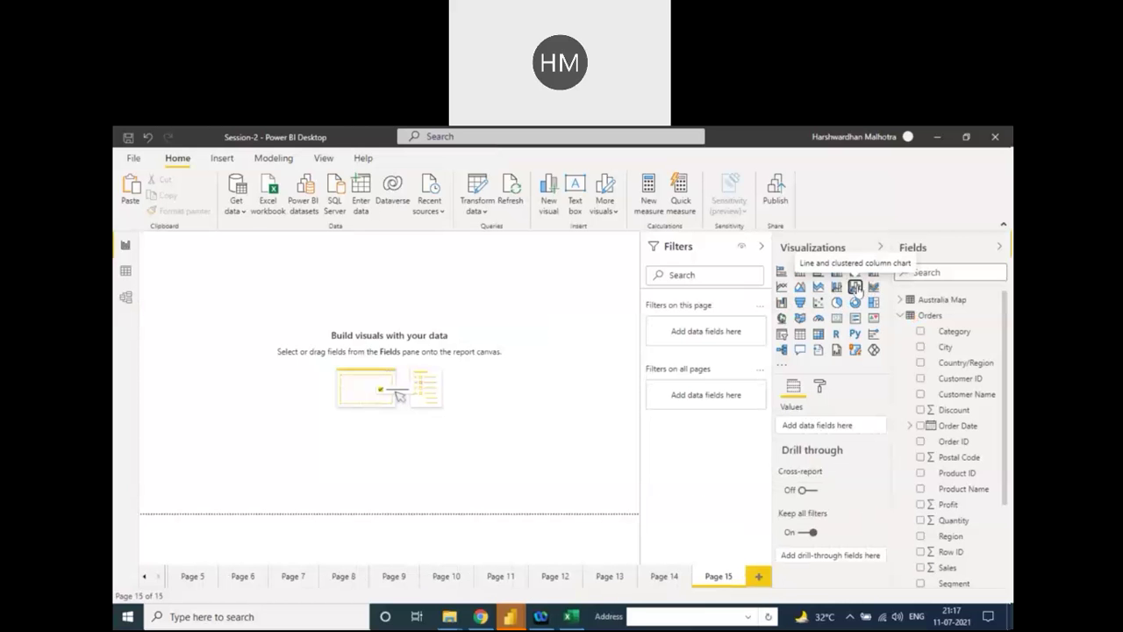
click(857, 288)
drag(252, 339, 594, 496)
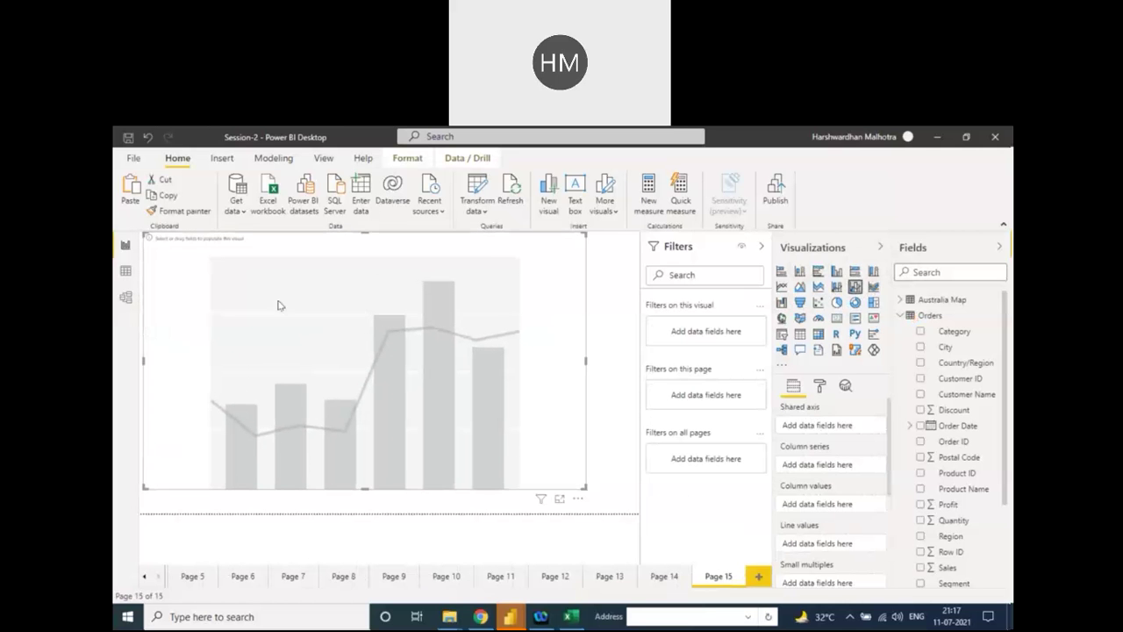
click(269, 284)
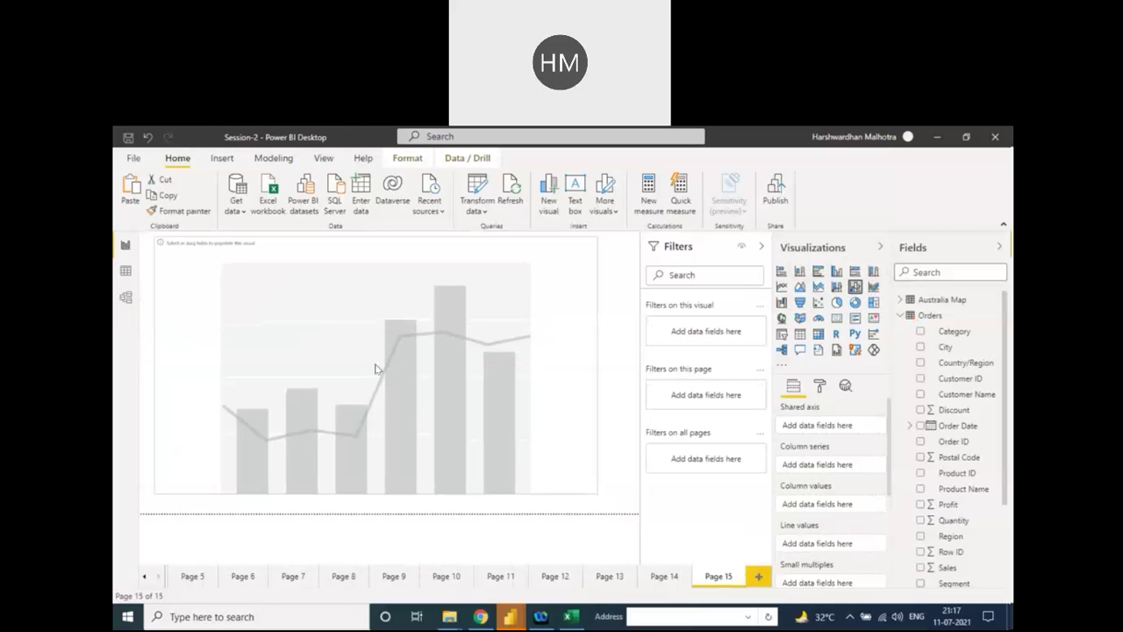
drag(595, 493, 608, 506)
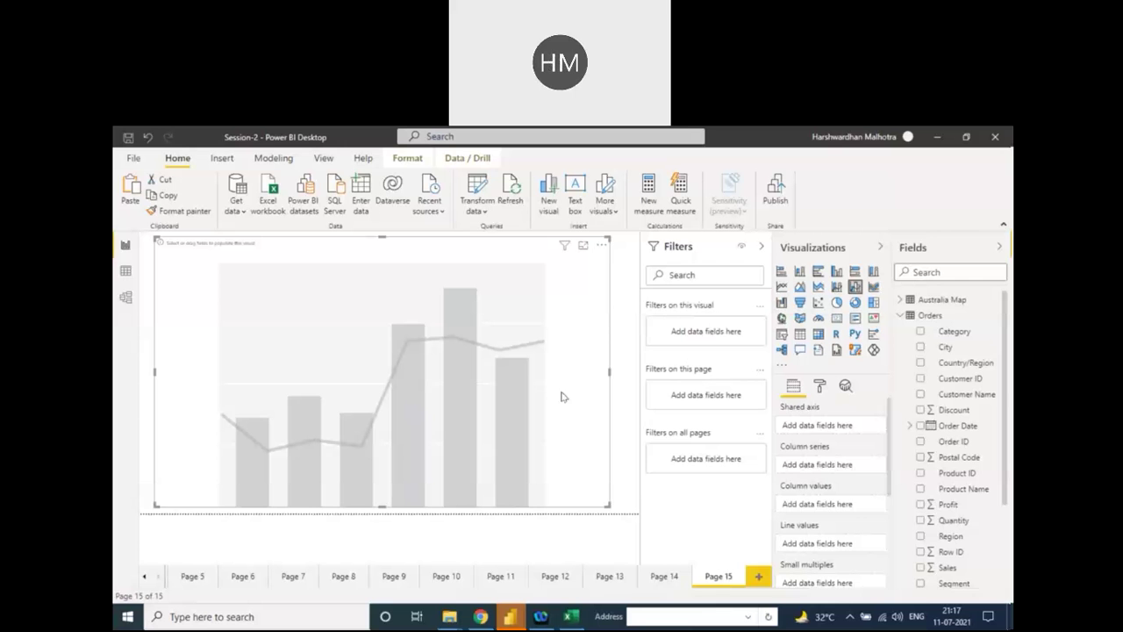
Step: Assign Order Date from the Orders table as the combo chart's shared axis
scroll(952, 535, down, 2)
scroll(956, 531, up, 2)
scroll(971, 521, down, 3)
scroll(963, 412, up, 3)
drag(930, 425, 824, 430)
Step: Assign Sales as the combo chart's column values and Profit as its line values
scroll(863, 520, down, 3)
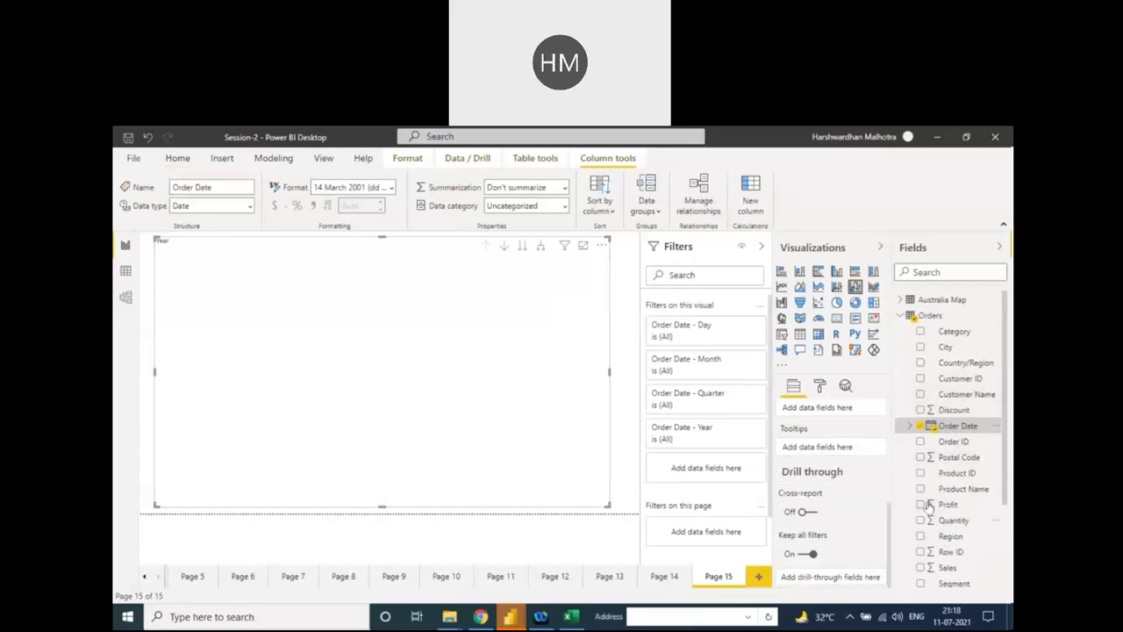
scroll(958, 539, down, 3)
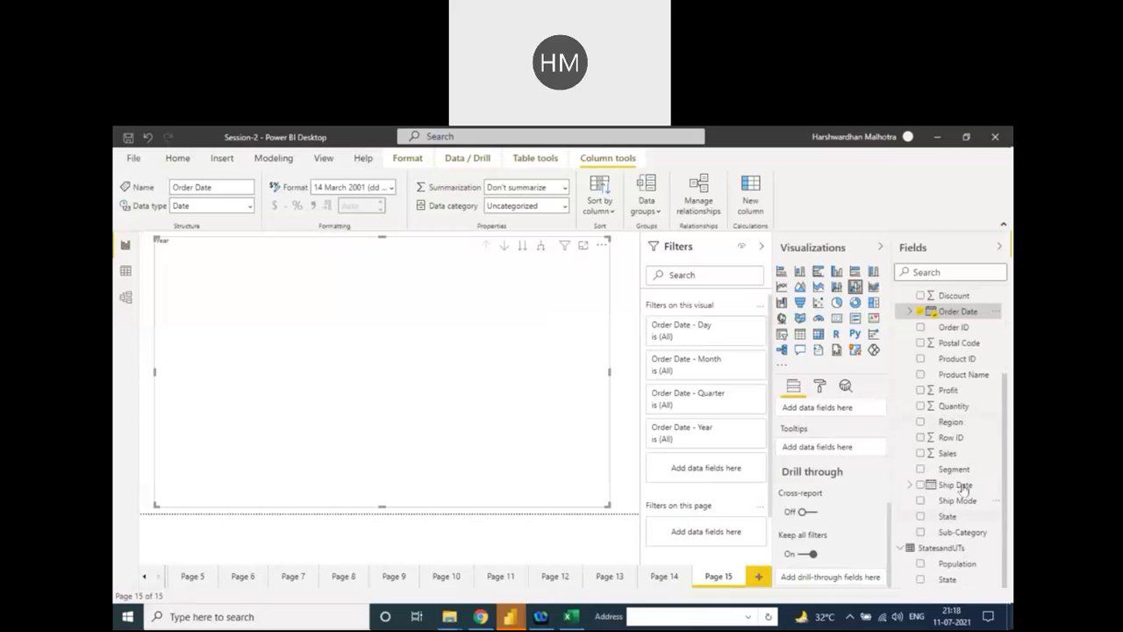
click(948, 453)
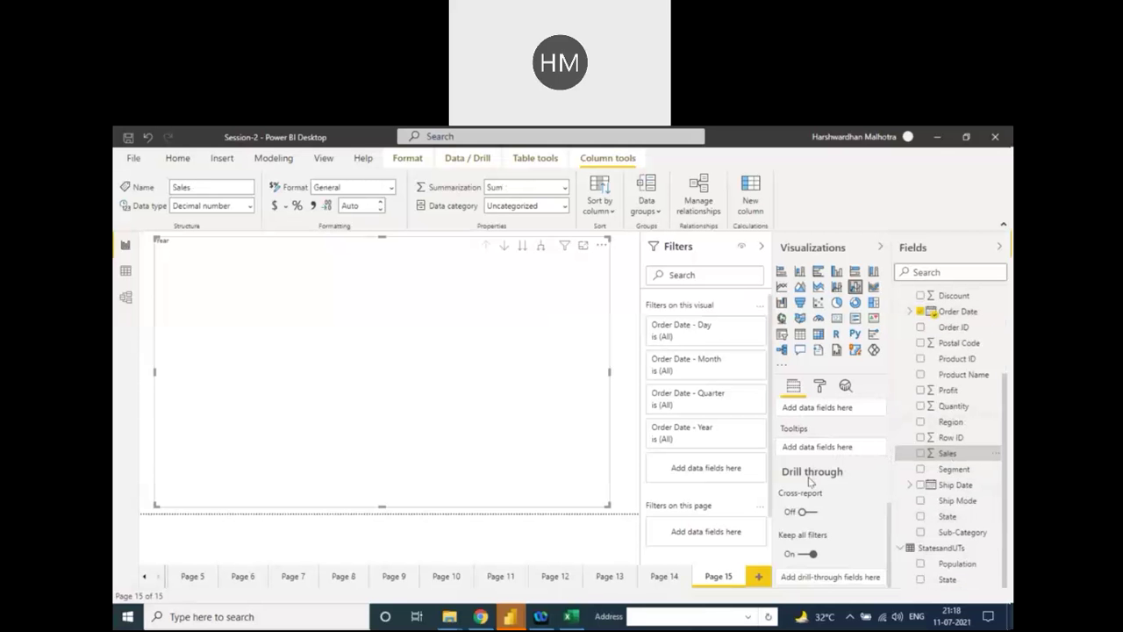
scroll(812, 478, up, 3)
scroll(877, 478, down, 2)
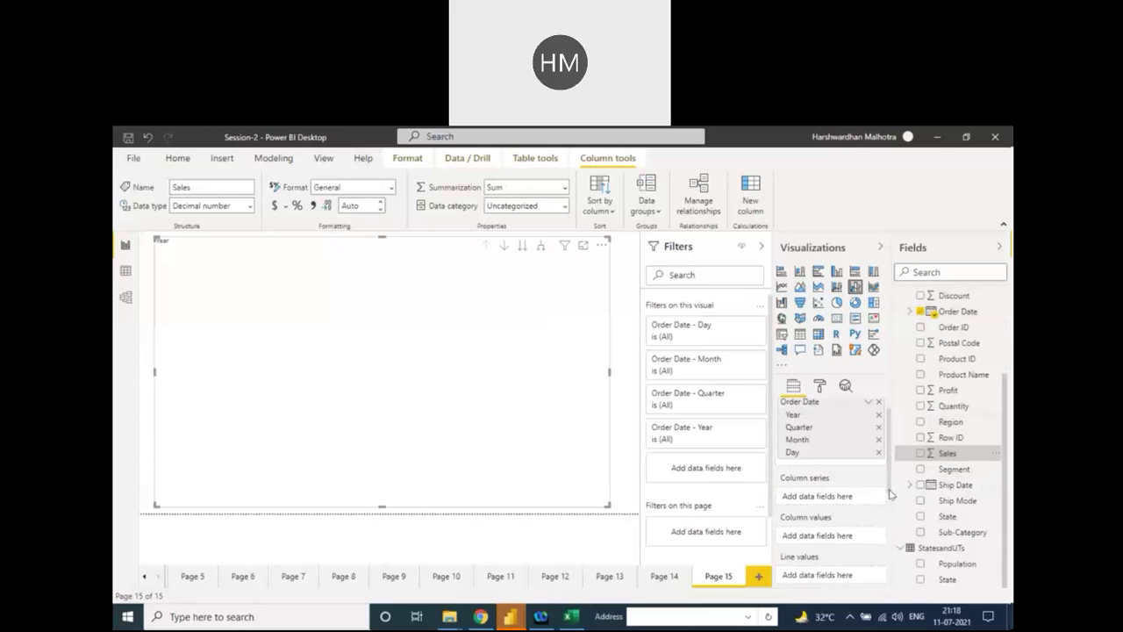
click(917, 493)
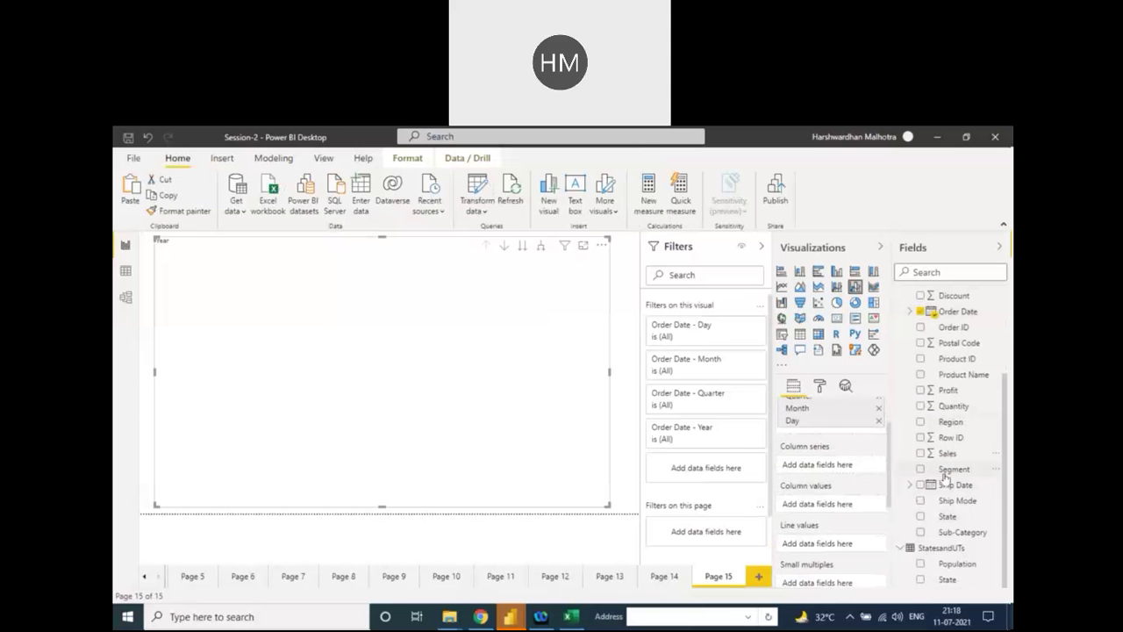
drag(945, 456, 837, 516)
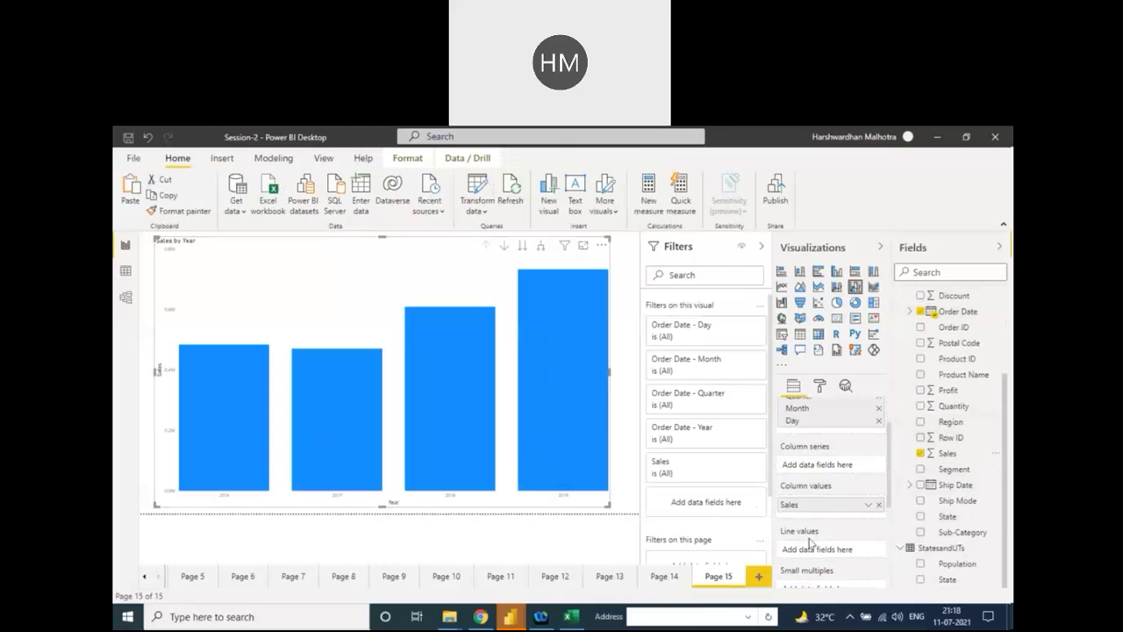
drag(943, 392, 840, 551)
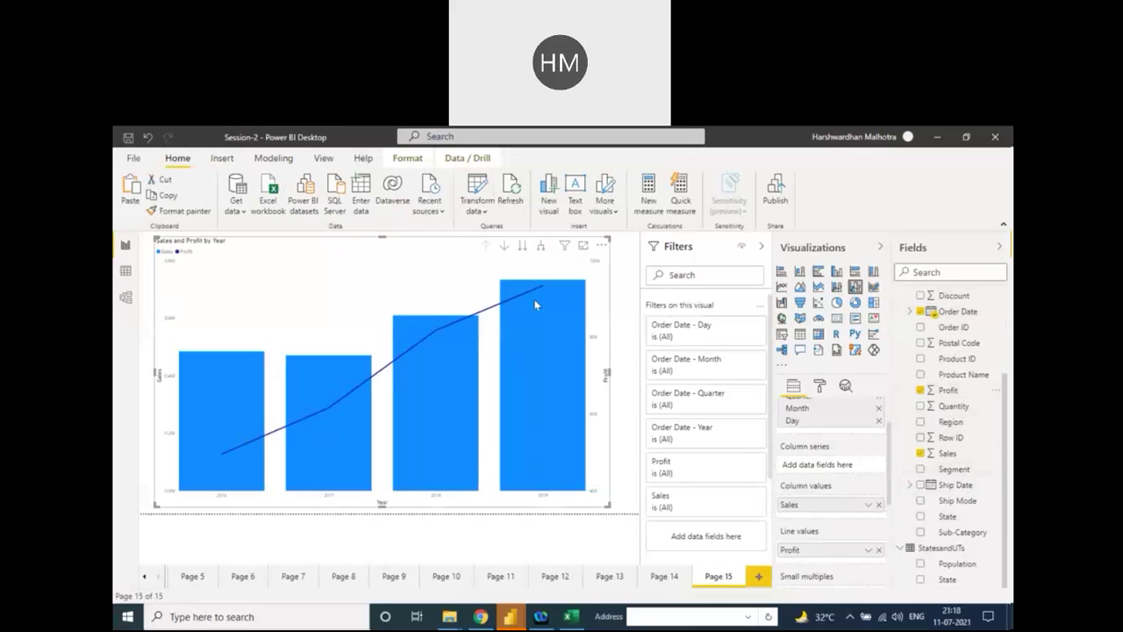
Step: Turn on the border and shadow of the Sales and Profit by Year chart
click(820, 386)
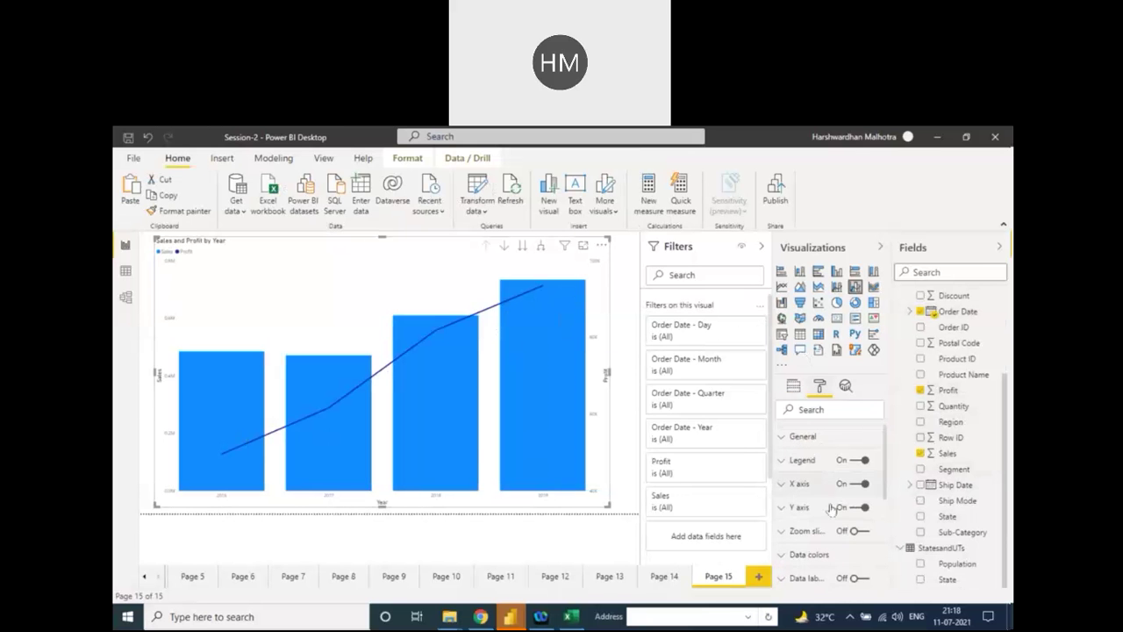
click(854, 580)
click(854, 580)
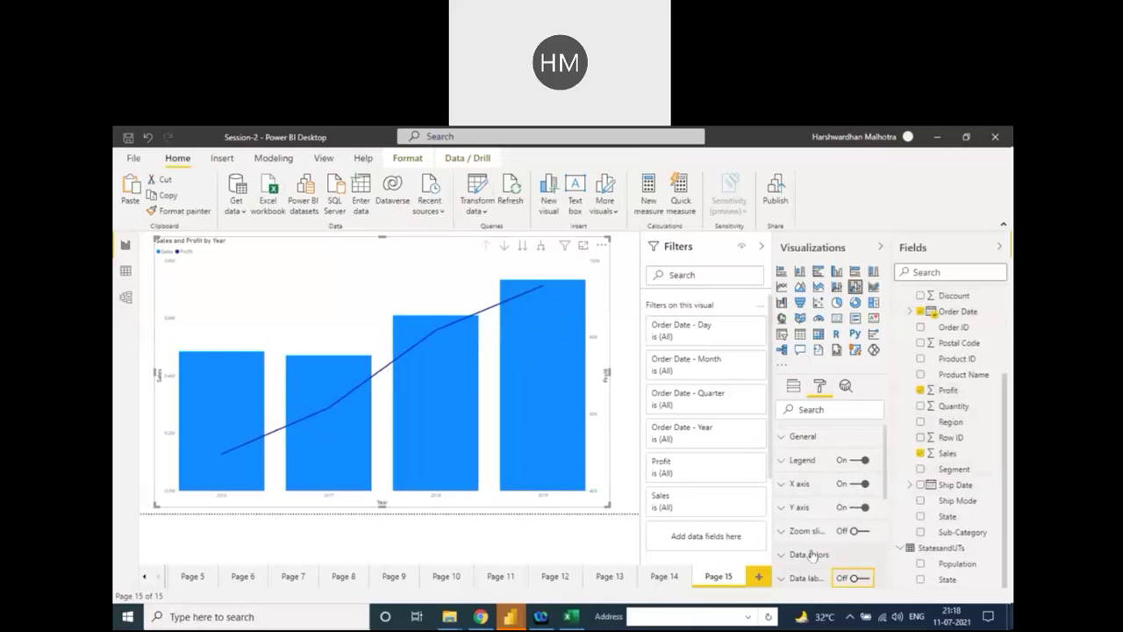
scroll(813, 555, down, 5)
click(853, 510)
click(853, 534)
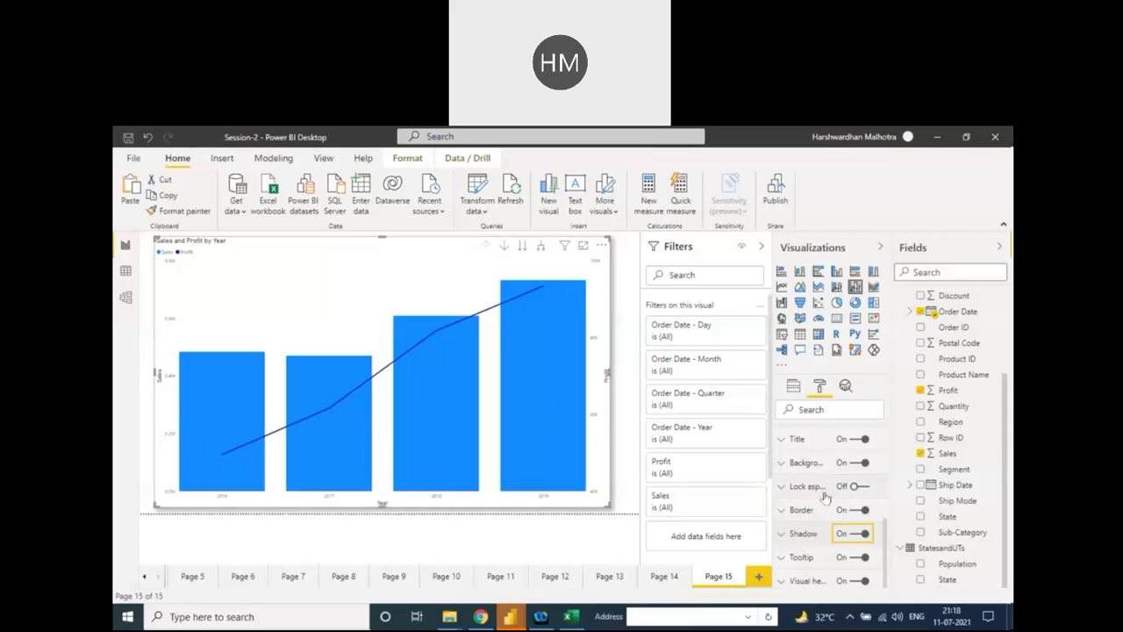
Step: Turn on data labels for the Sales and Profit by Year chart and enable its drill-down mode
scroll(876, 507, up, 5)
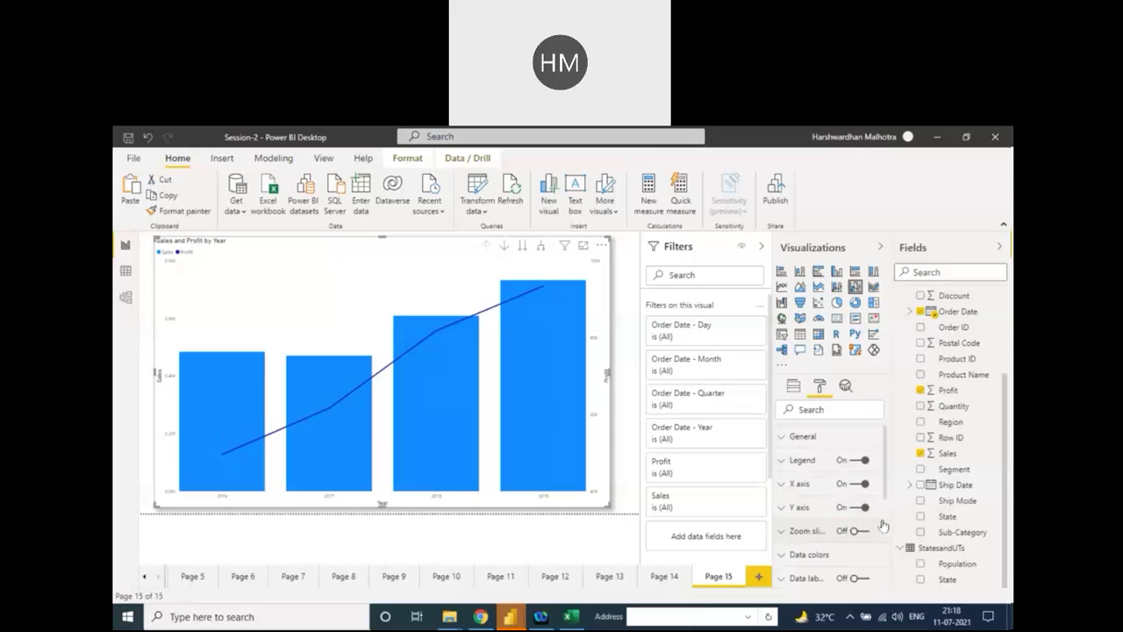
click(854, 578)
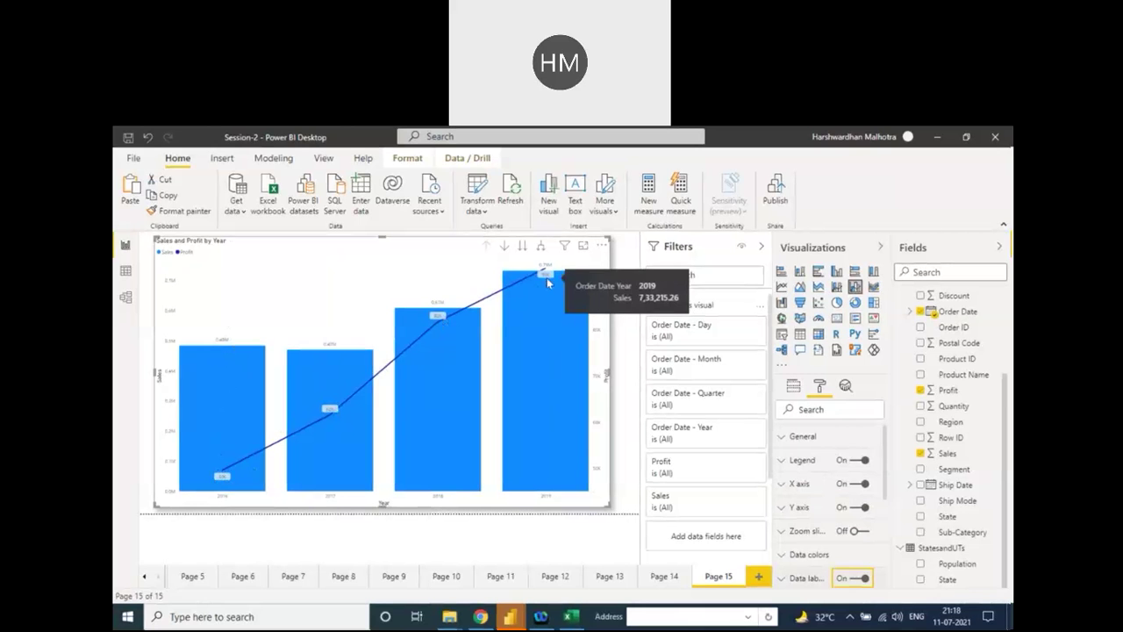
click(505, 245)
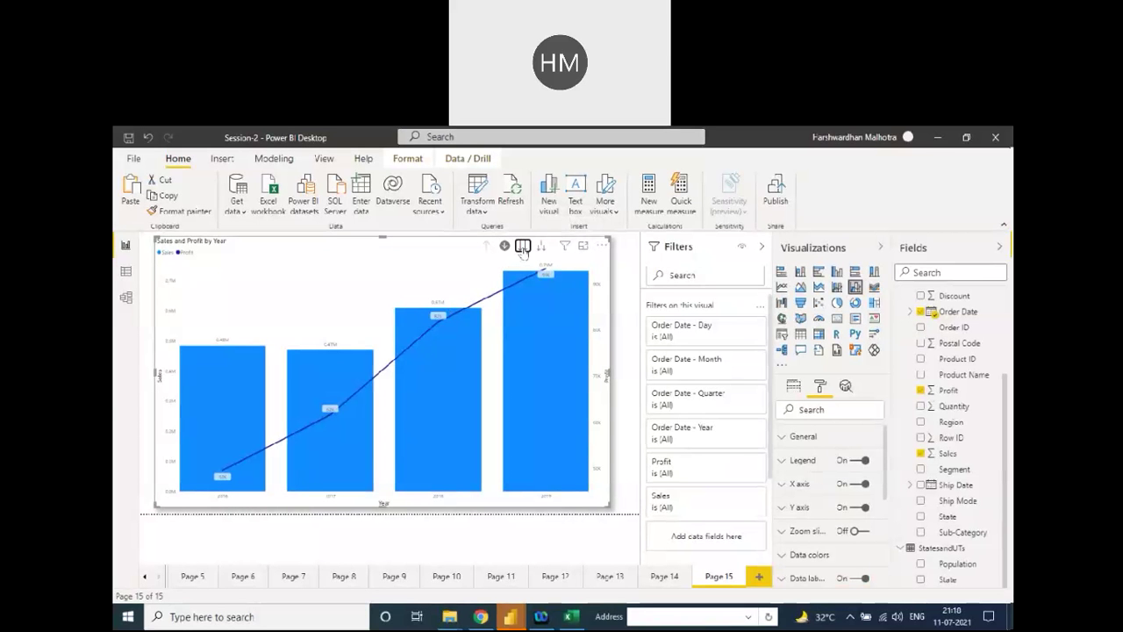
Step: Advance the Sales and Profit chart through the quarter level to the month level and inspect the monthly values
click(522, 246)
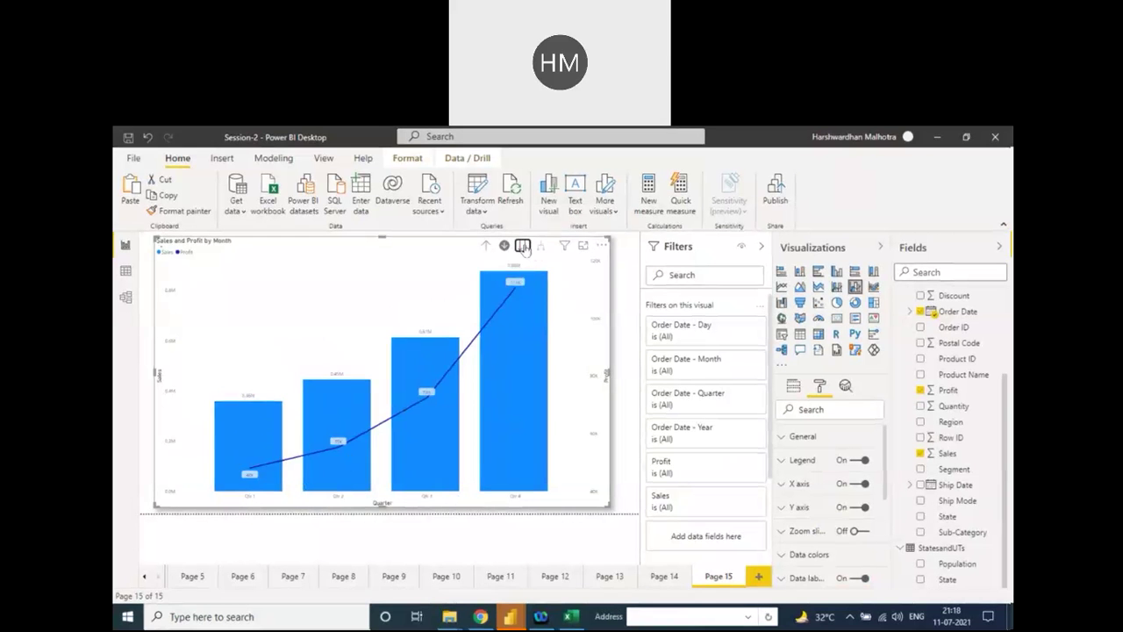
click(523, 246)
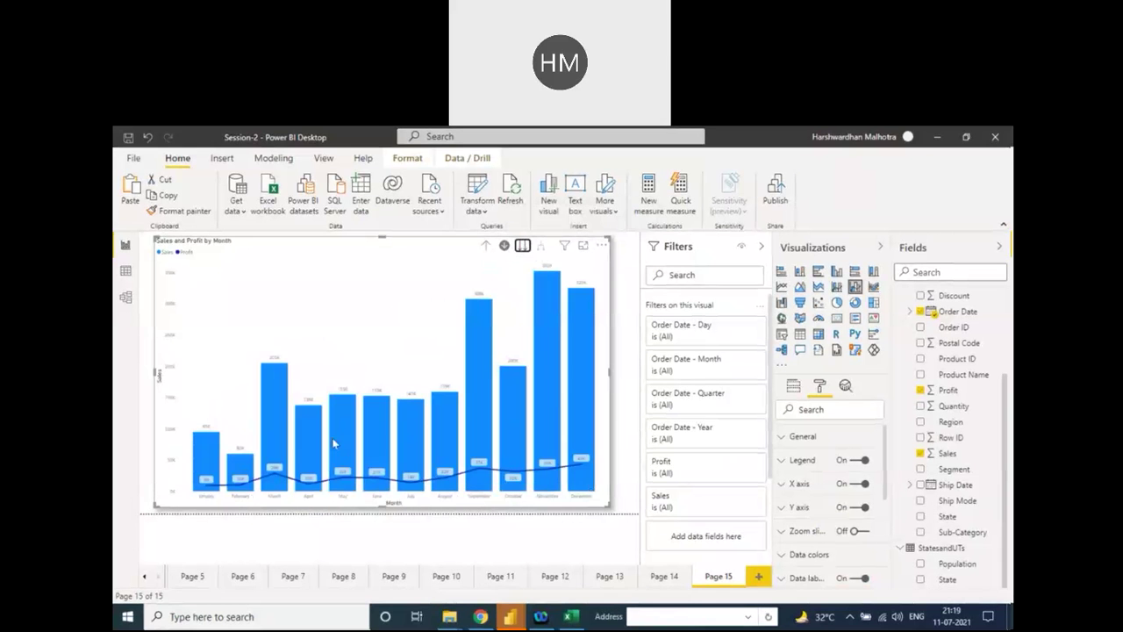
mouse_move(509, 480)
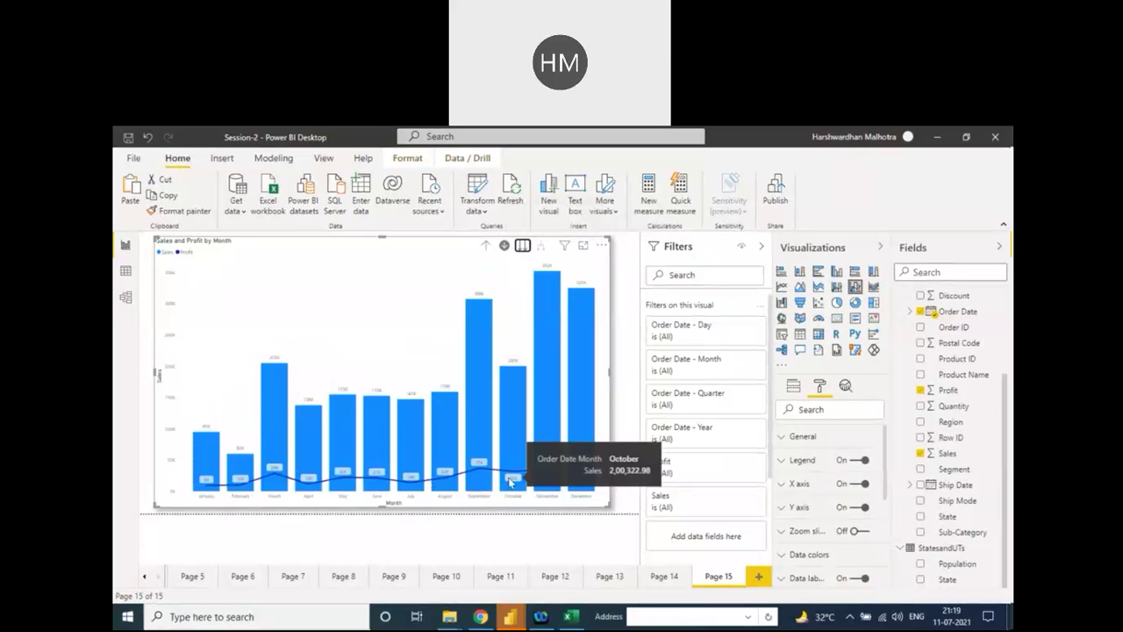
mouse_move(458, 472)
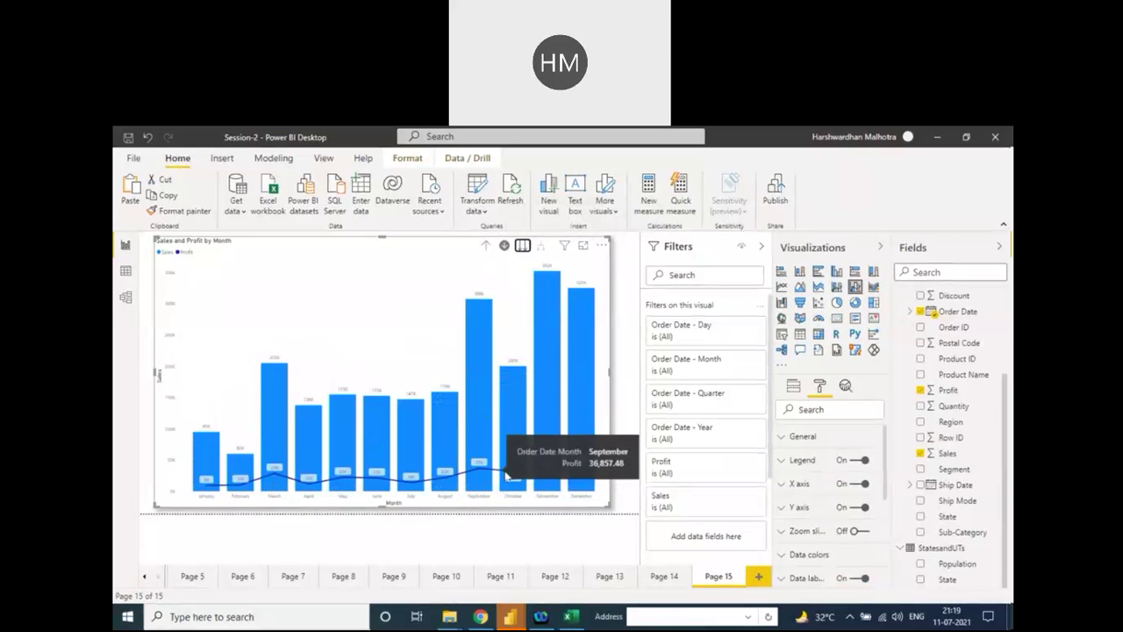
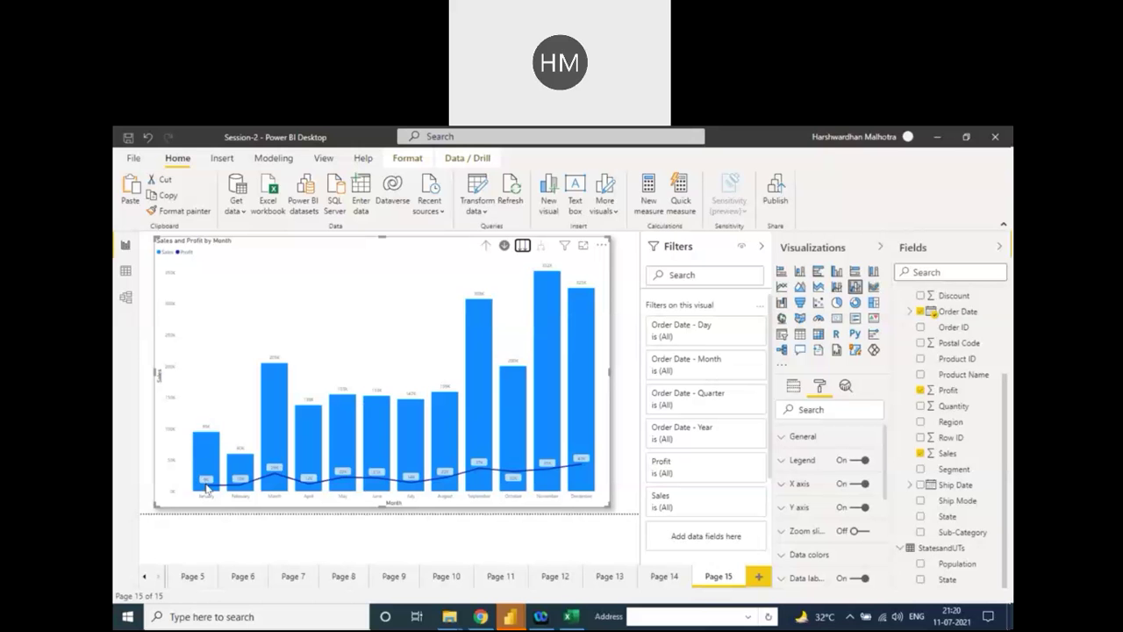
mouse_move(207, 488)
Step: Turn off the chart's legend and format the X axis labels in pink at 15 pt
click(865, 461)
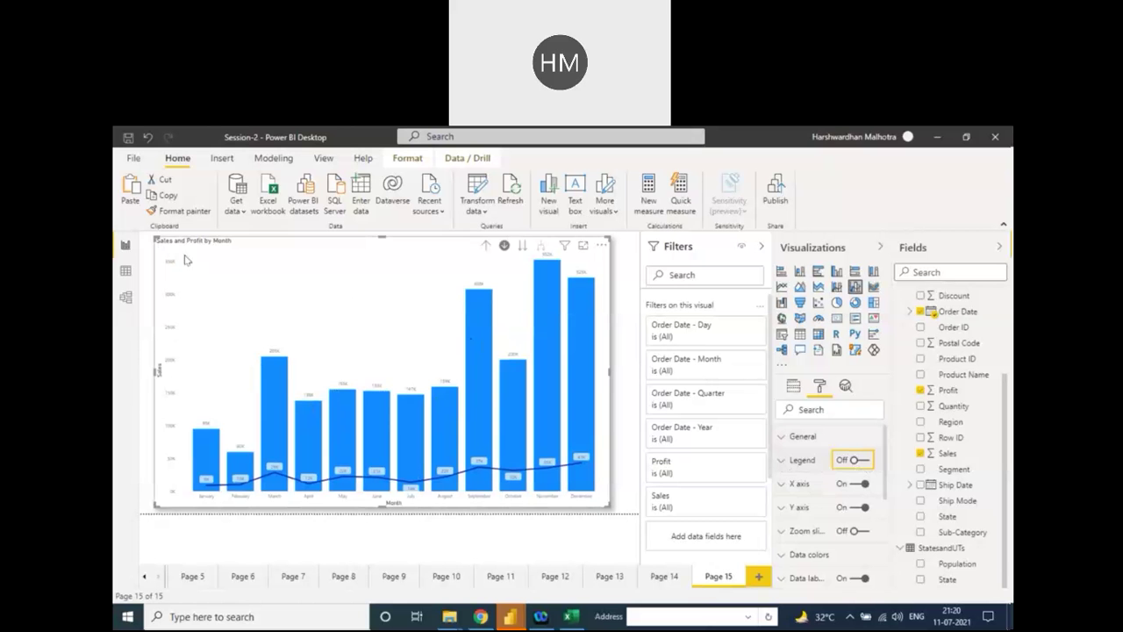
click(799, 483)
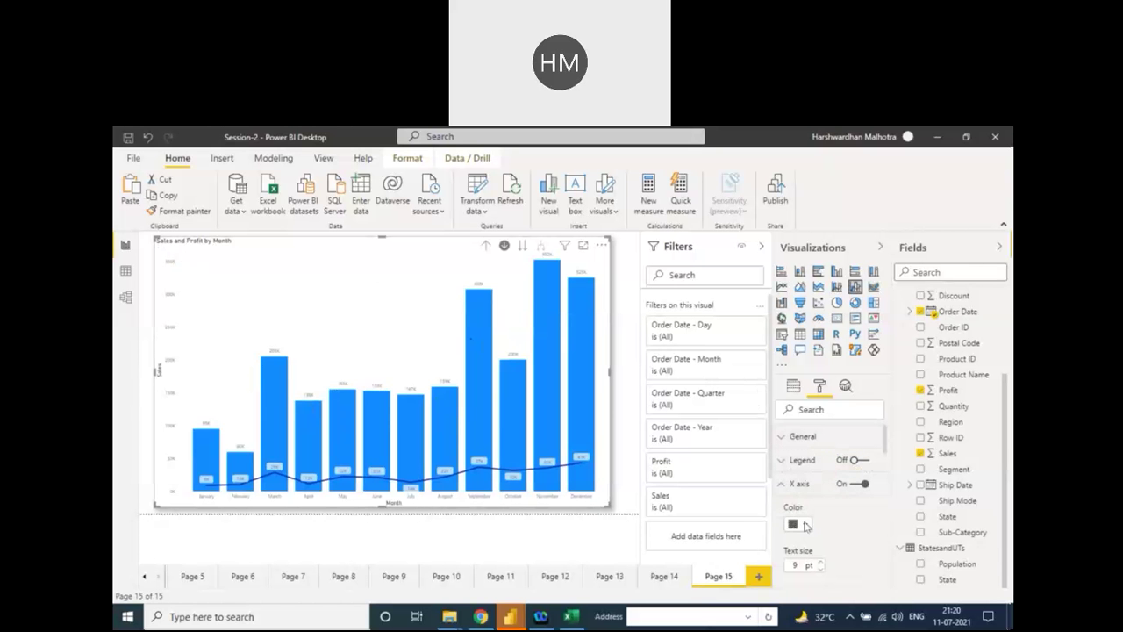
click(800, 524)
click(916, 313)
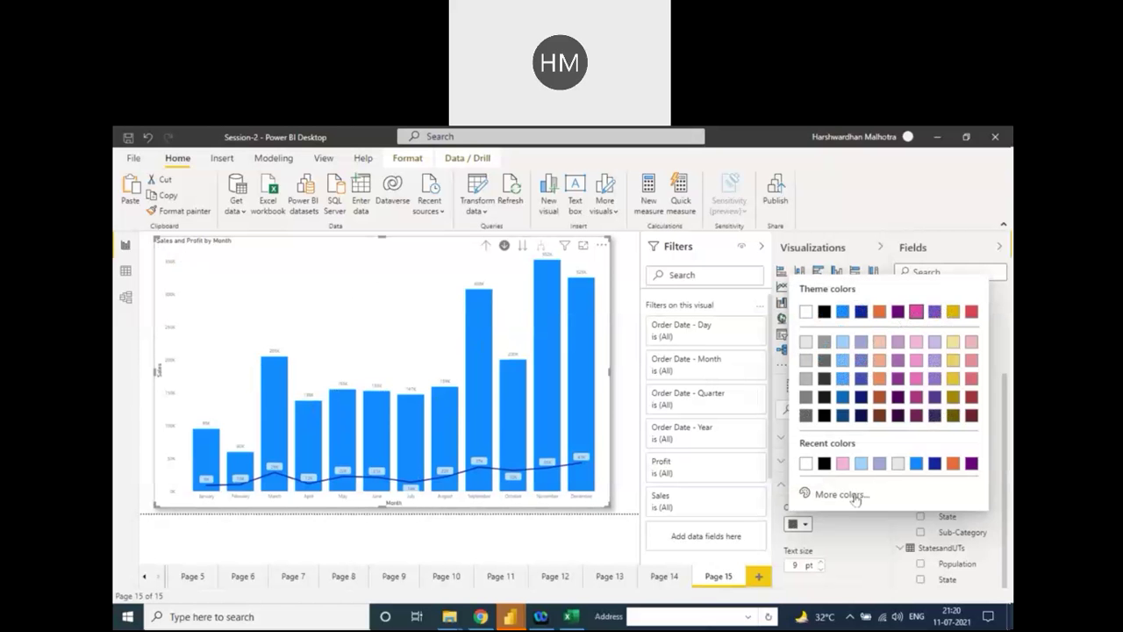
click(823, 563)
click(822, 563)
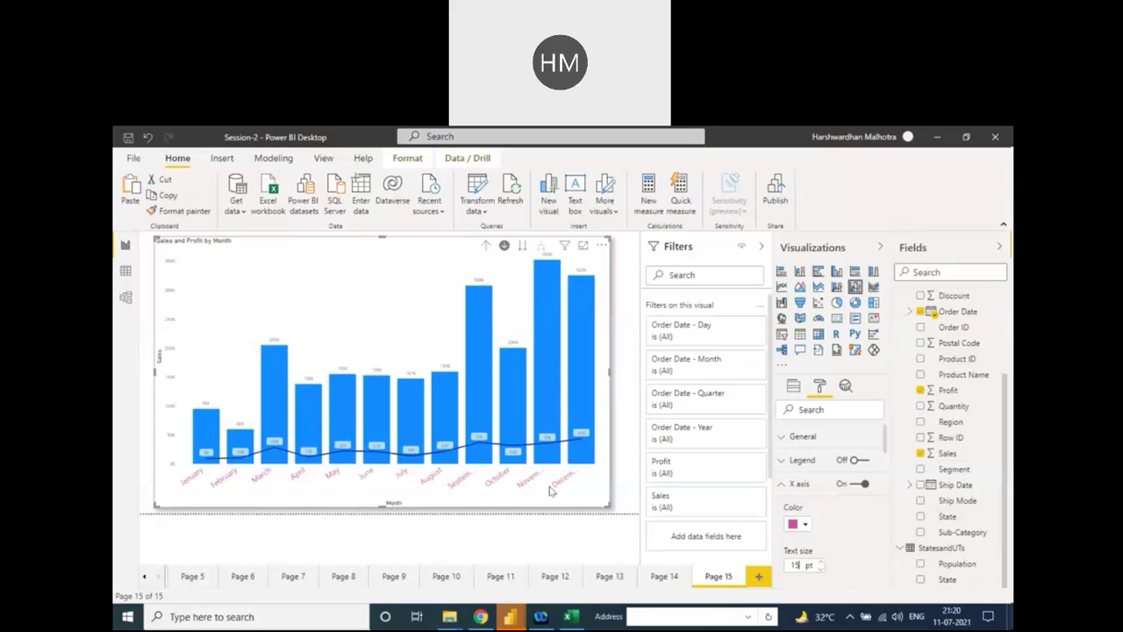
click(784, 486)
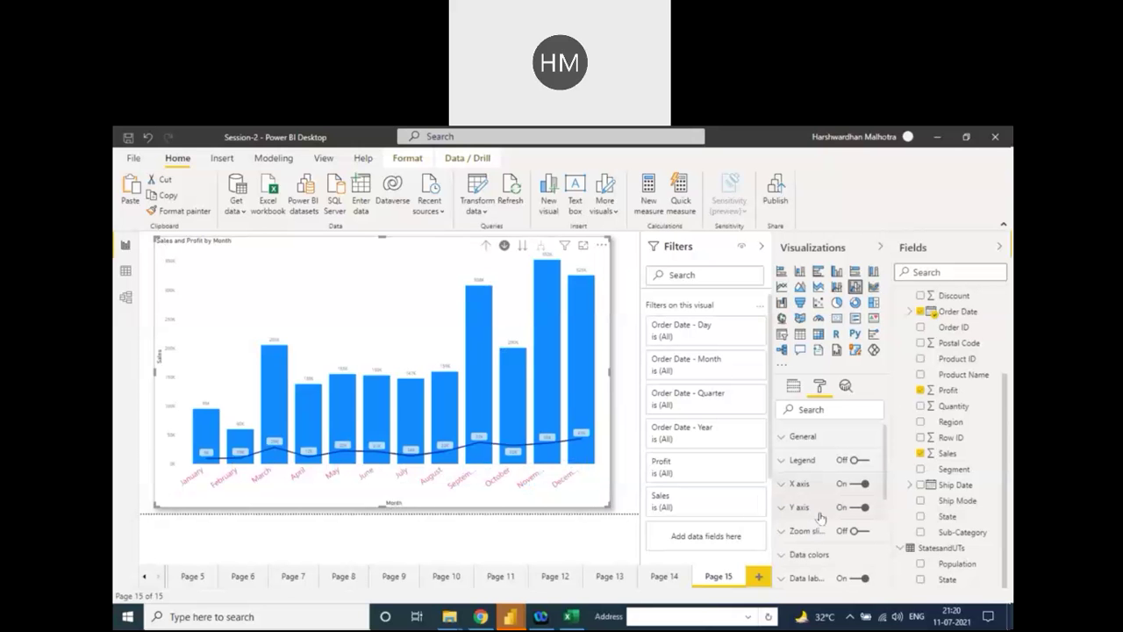
Step: Try the Right position for the column Y axis, set it back to Left, and review the scale type options
click(785, 509)
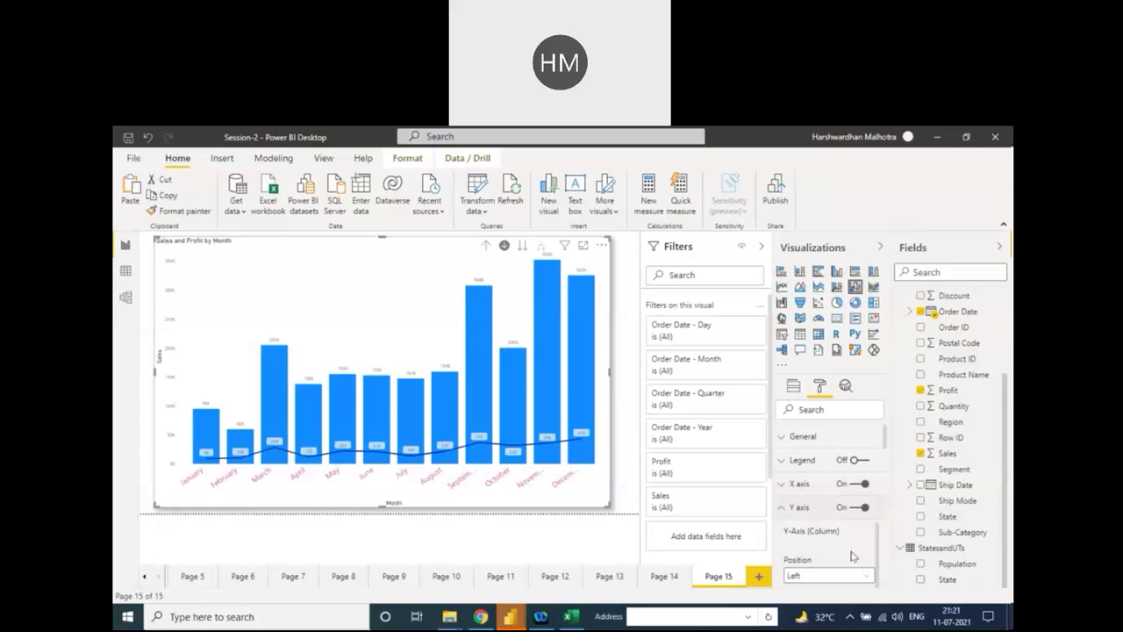
scroll(879, 565, down, 3)
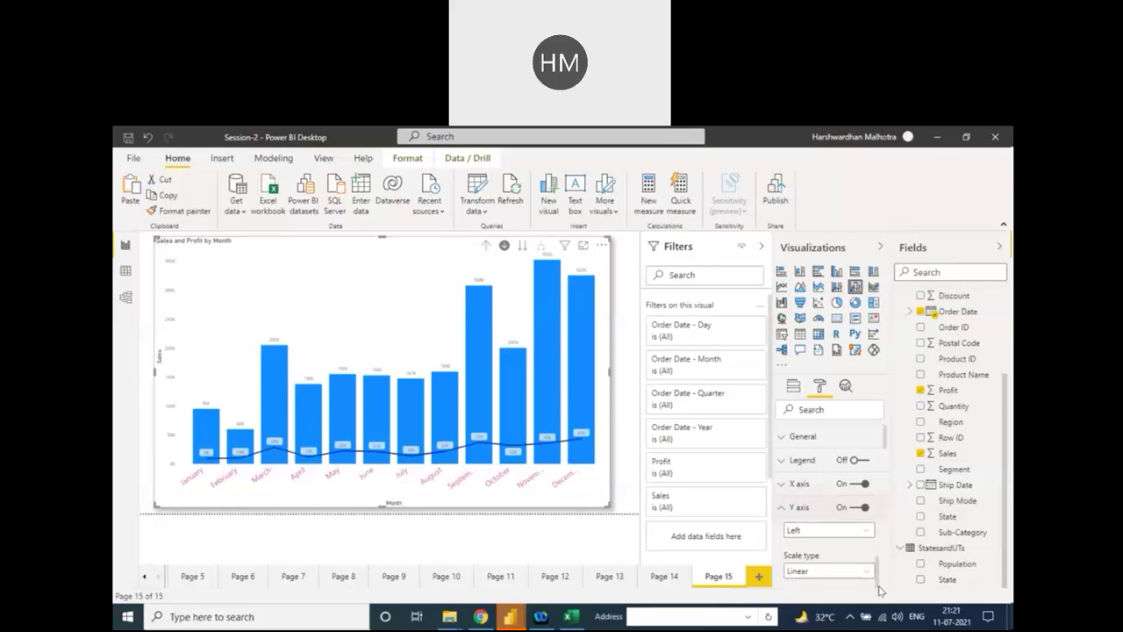
click(834, 555)
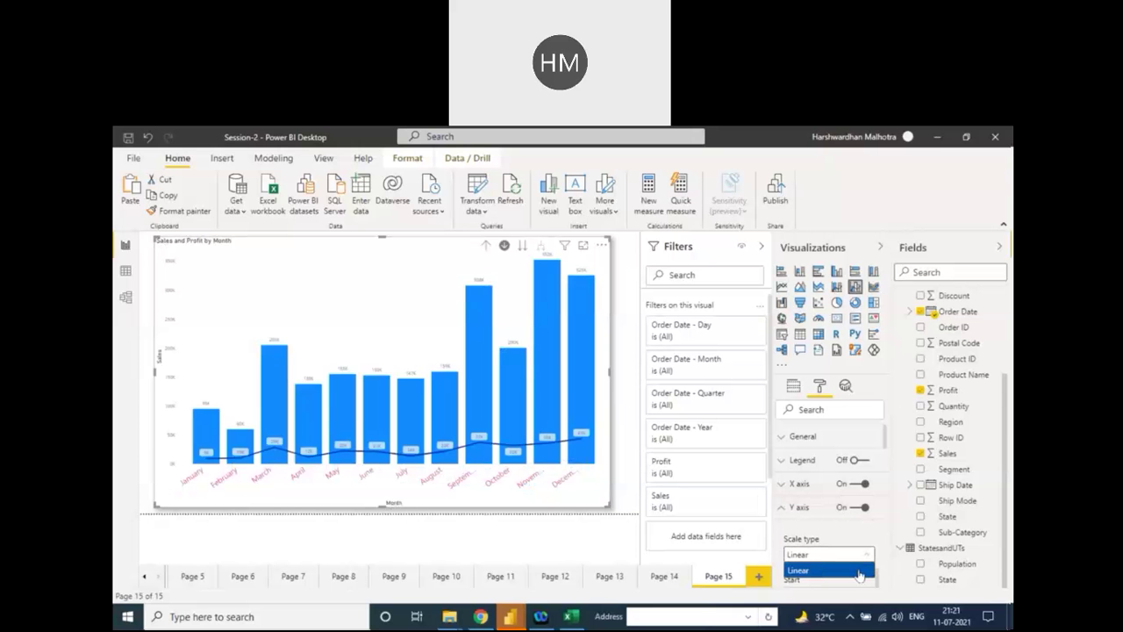
scroll(885, 567, up, 2)
scroll(882, 569, down, 1)
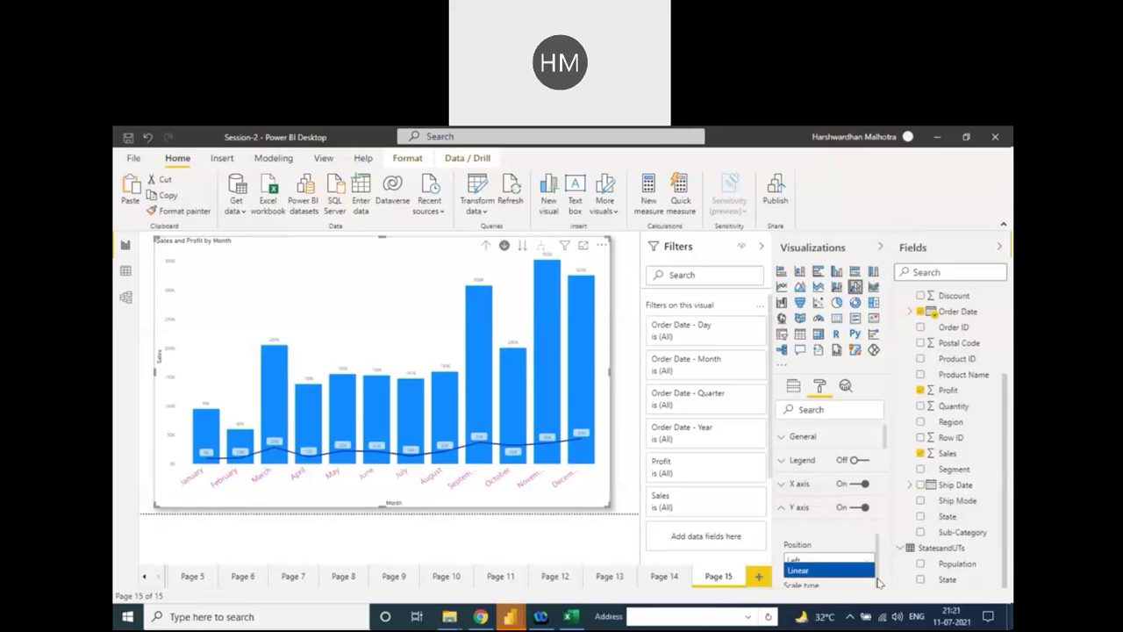
click(835, 547)
click(828, 571)
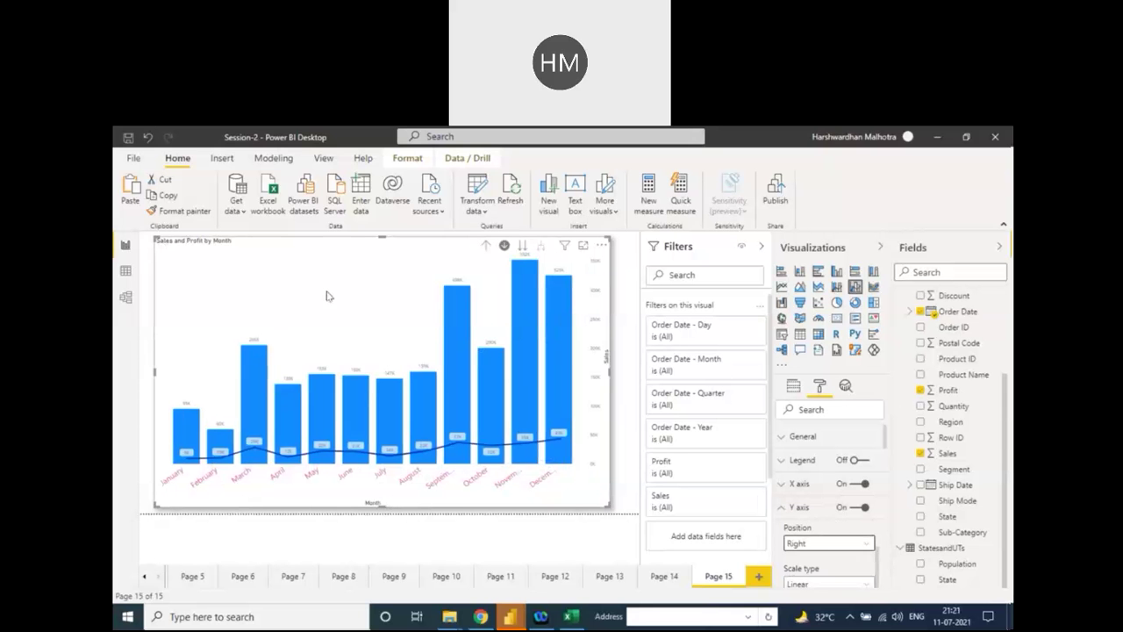
click(820, 545)
click(818, 559)
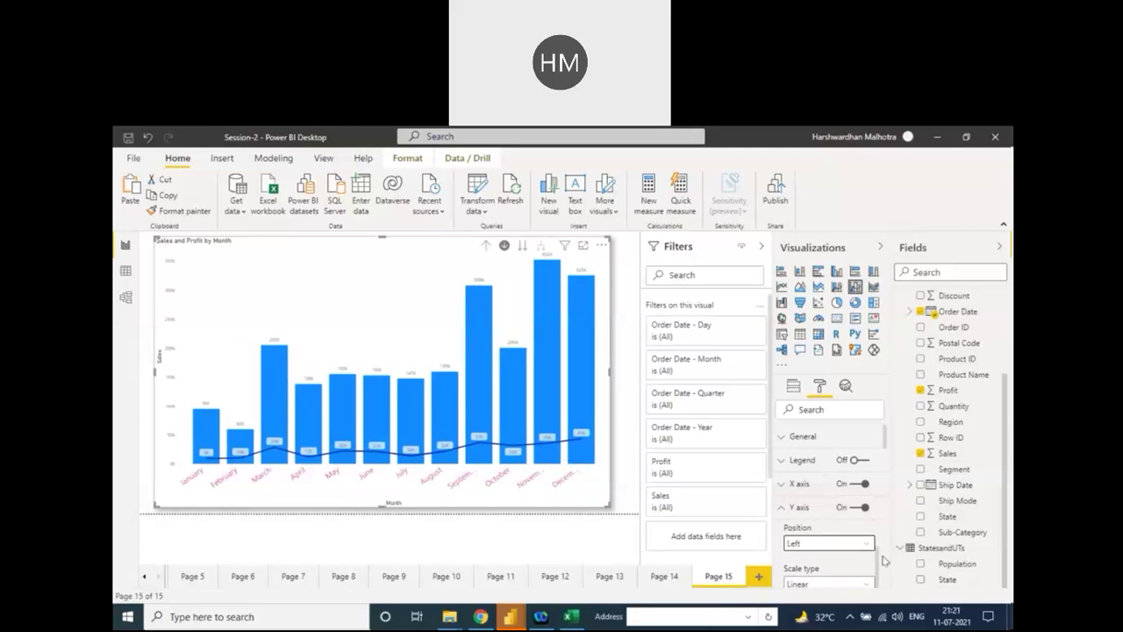
scroll(879, 574, down, 1)
scroll(879, 579, down, 2)
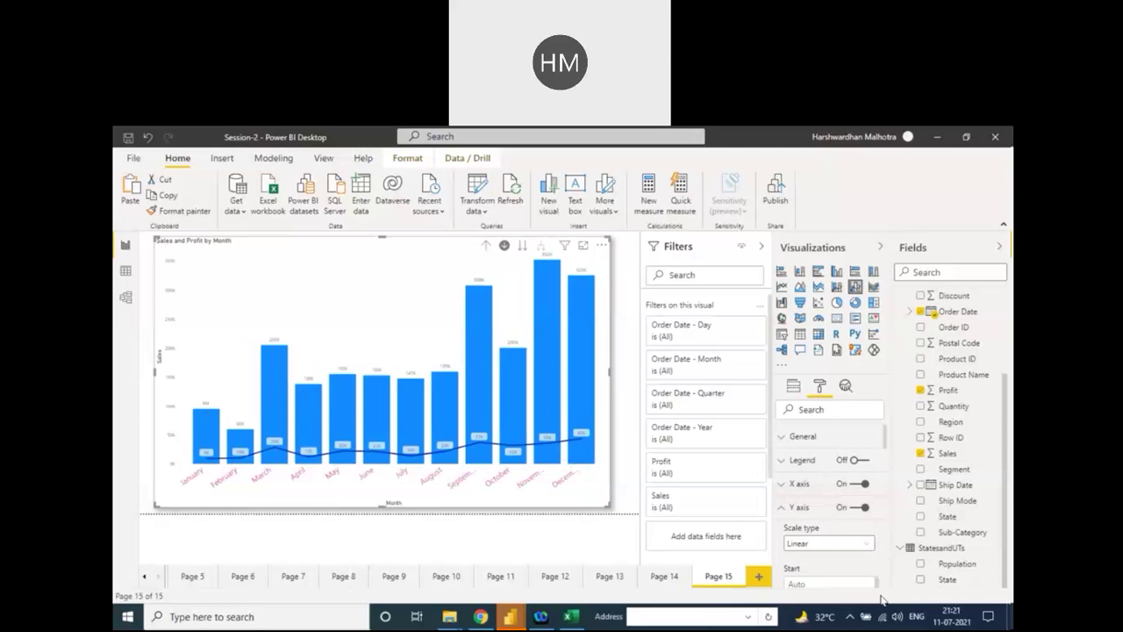
click(864, 510)
Step: Test the shade area under the Profit line by switching it on and off, and leave it on
scroll(887, 509, down, 3)
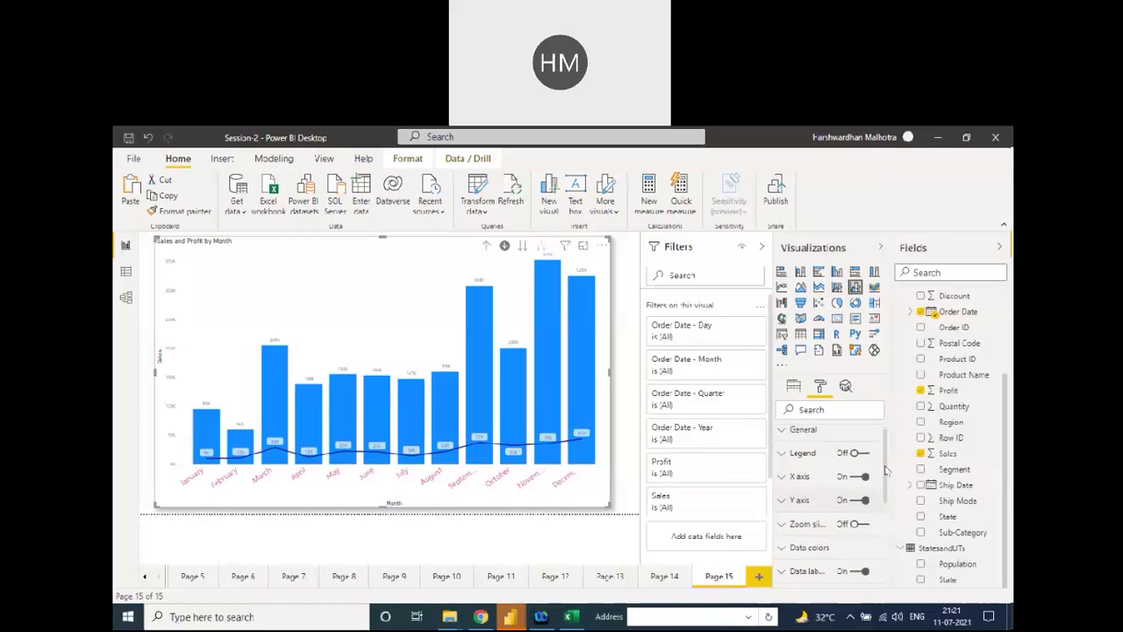
click(795, 472)
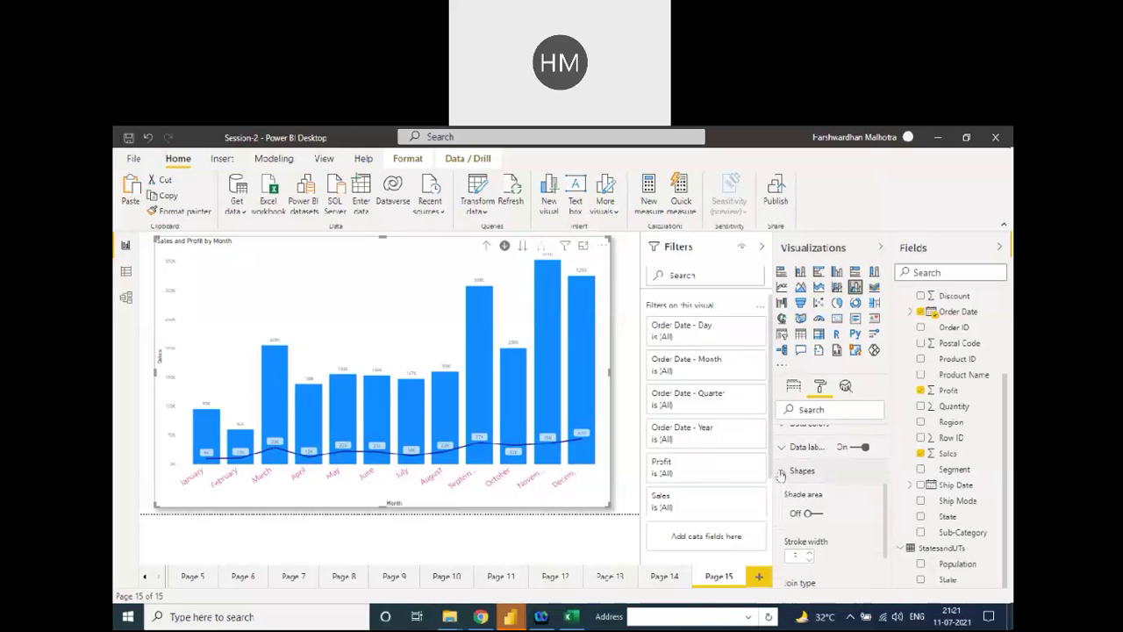
click(808, 515)
click(808, 515)
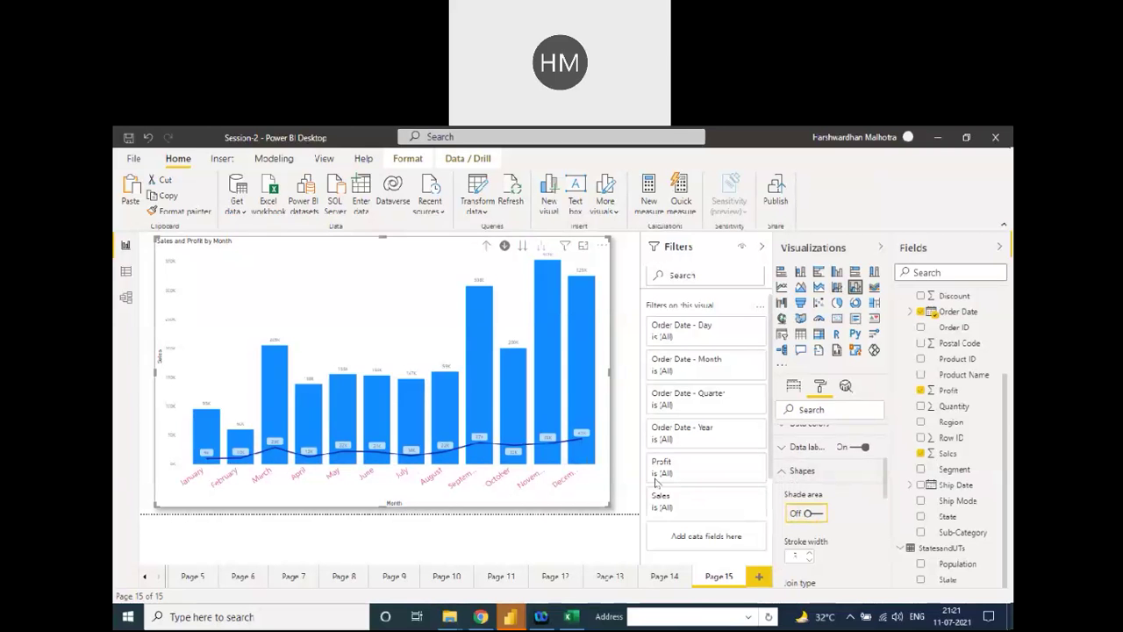
click(806, 515)
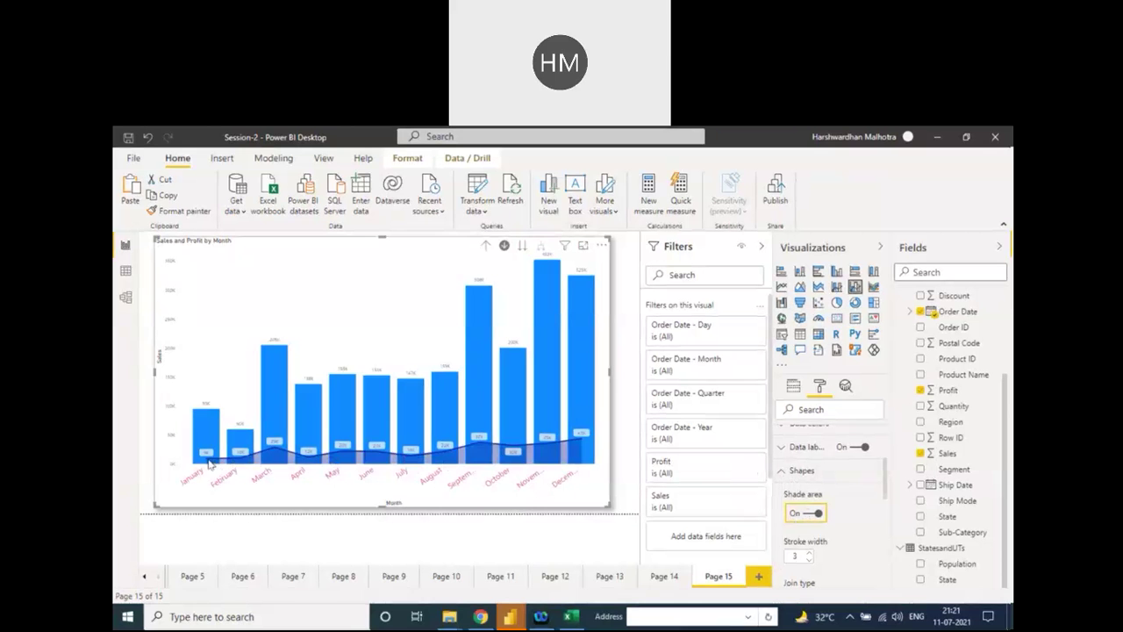
mouse_move(278, 459)
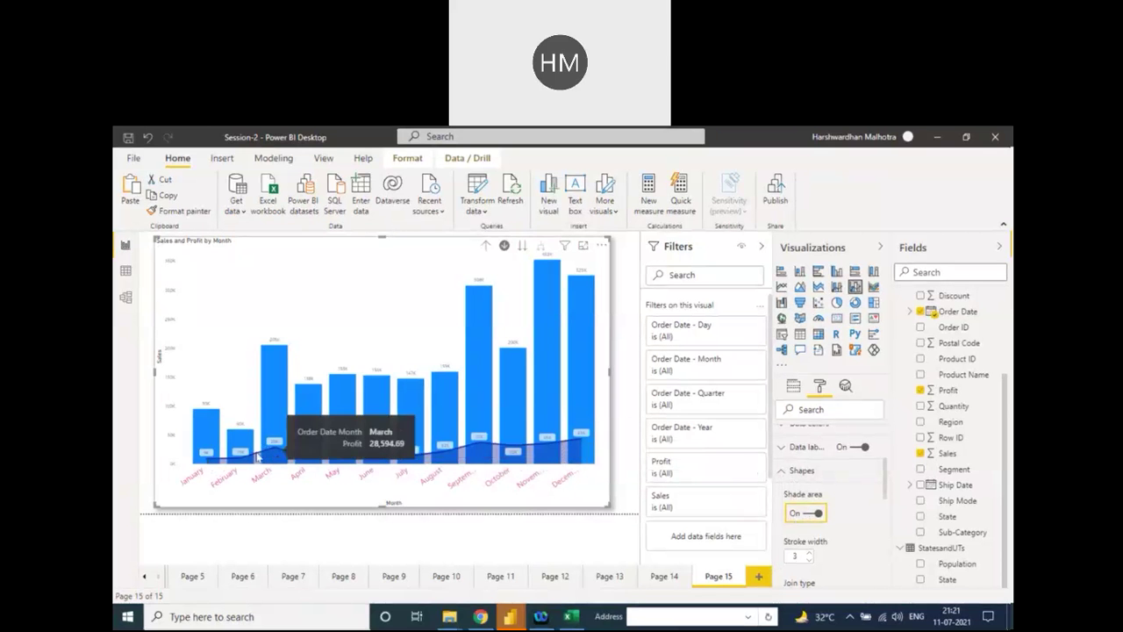
click(812, 513)
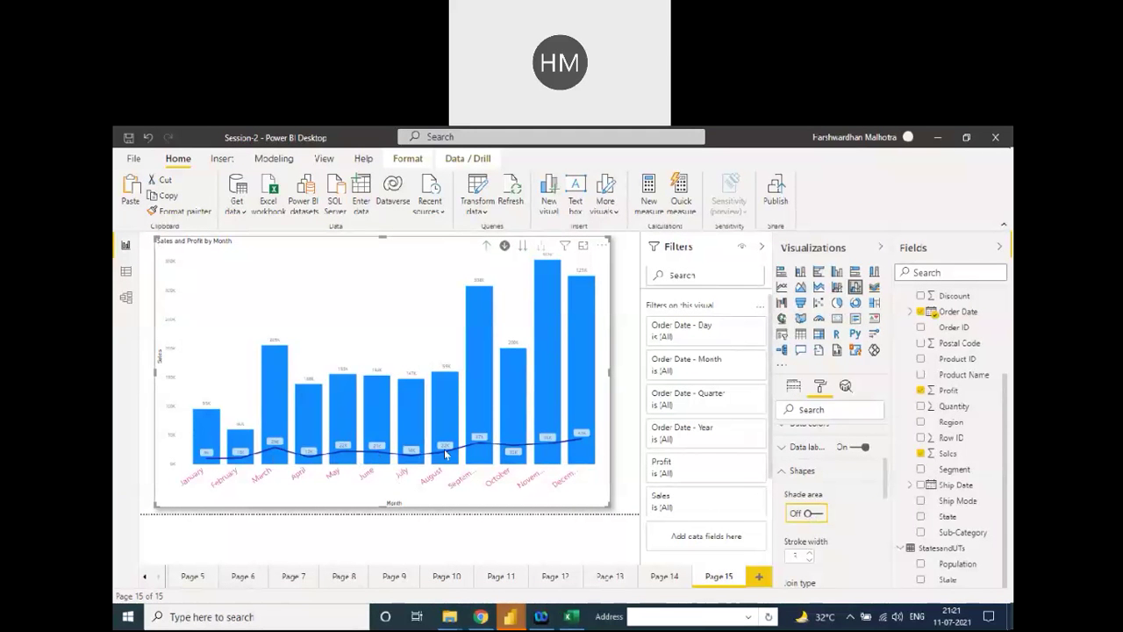
click(808, 513)
Step: Set the combo chart's background color to light yellow
drag(886, 491, 890, 581)
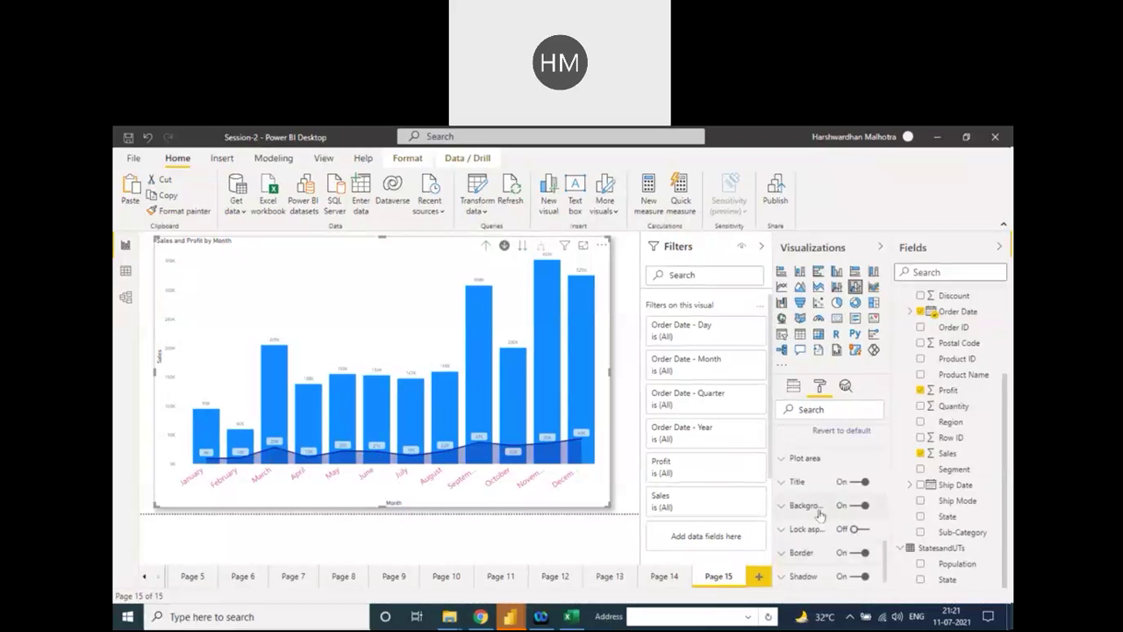
click(783, 506)
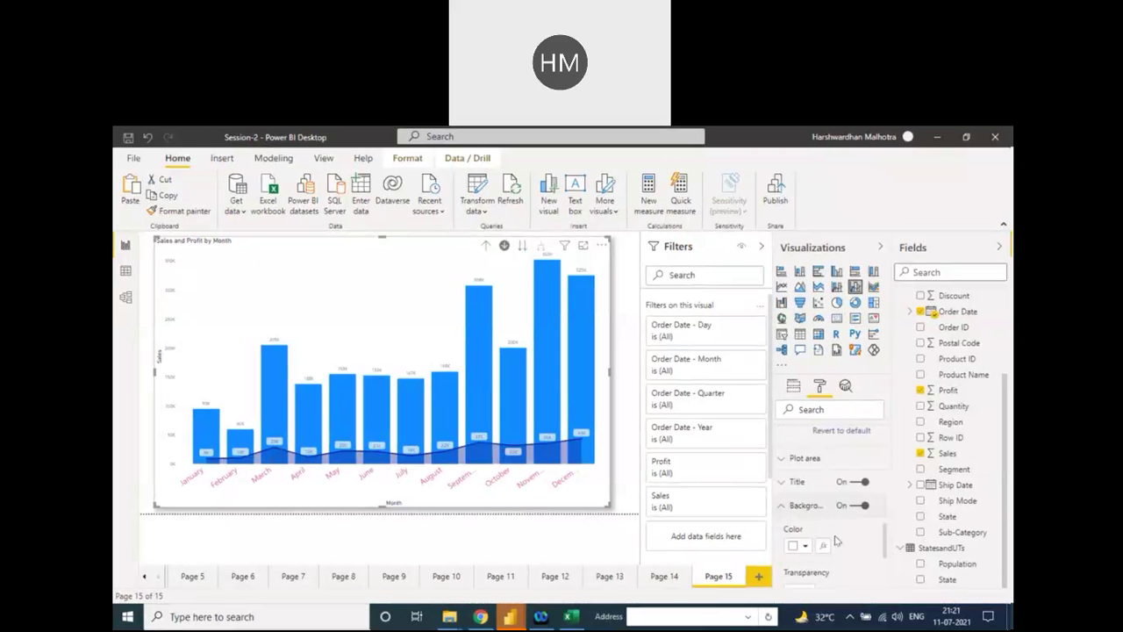
click(806, 546)
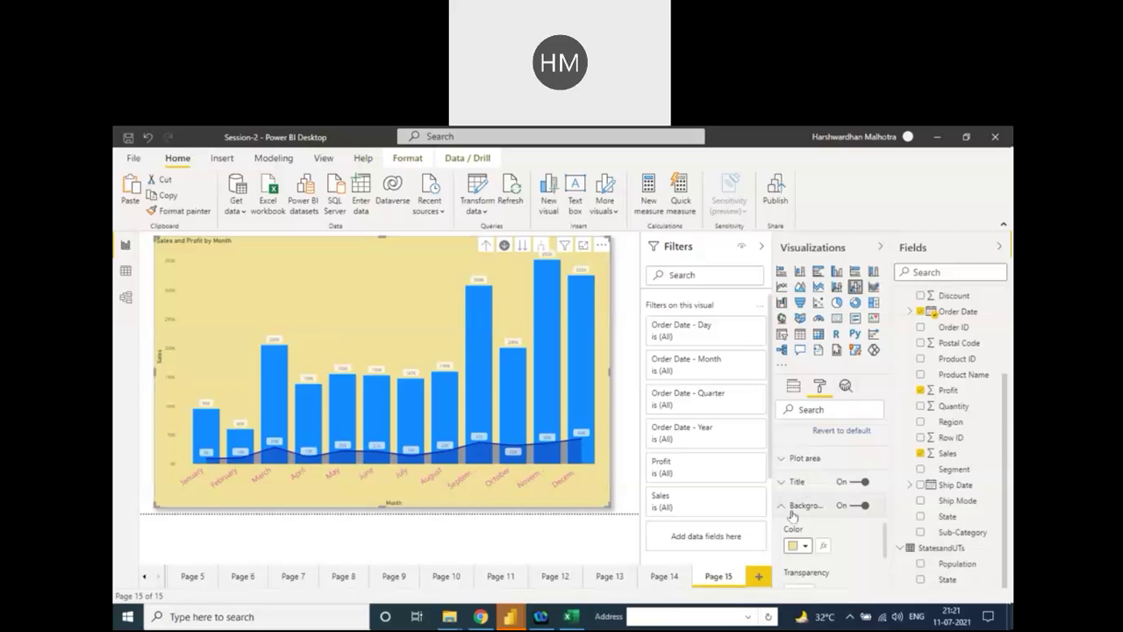
Step: Give the chart title a black background and a white font color
click(784, 482)
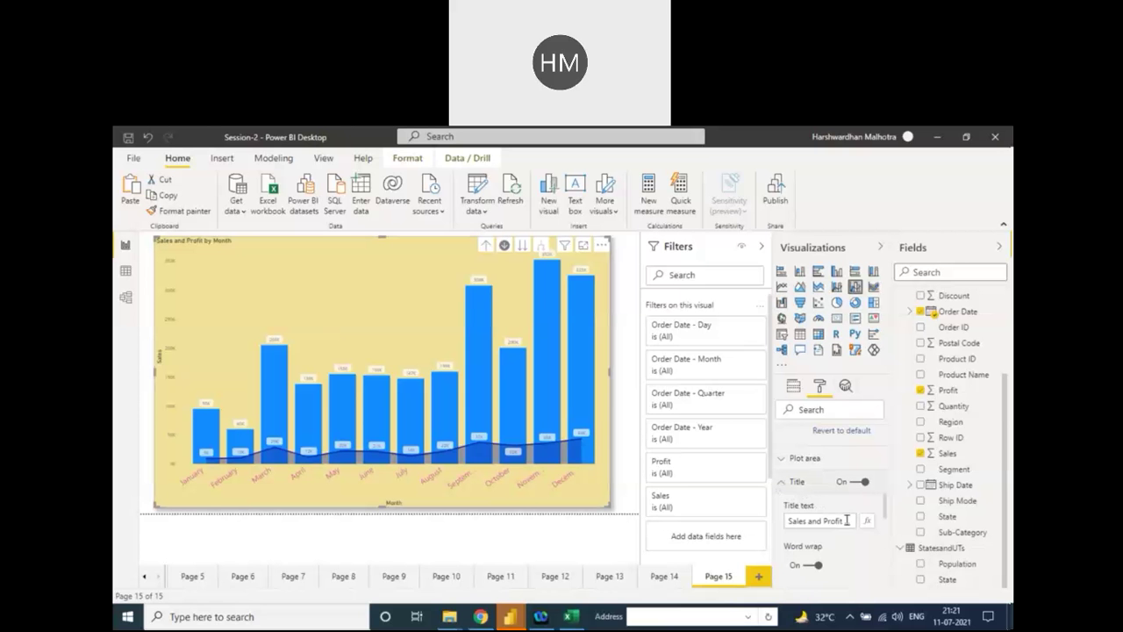
scroll(885, 535, down, 3)
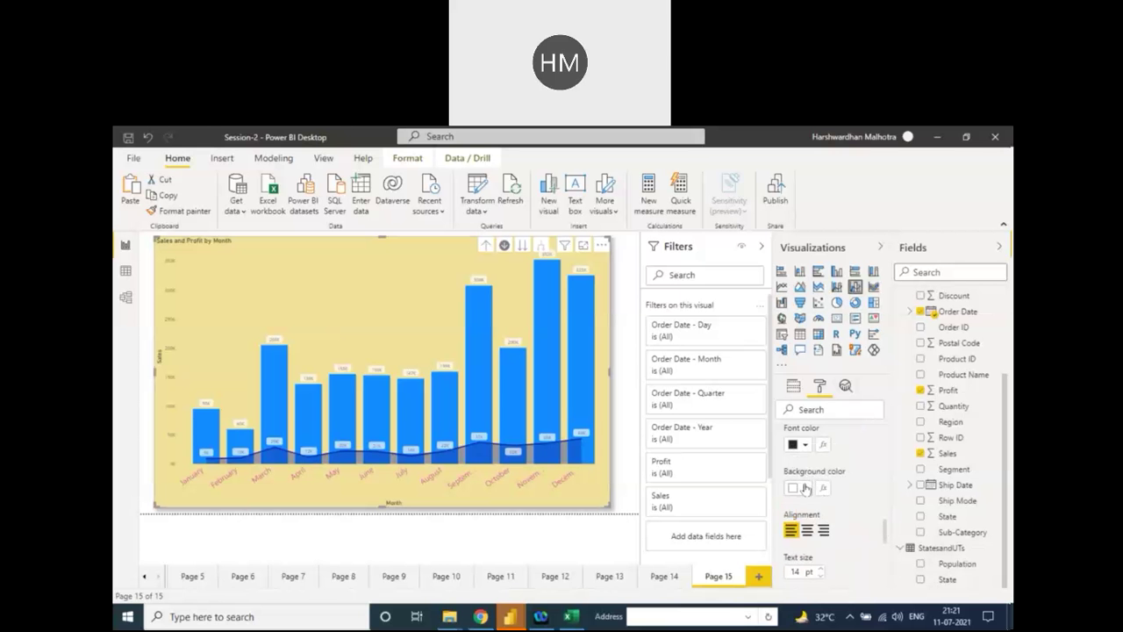
click(807, 488)
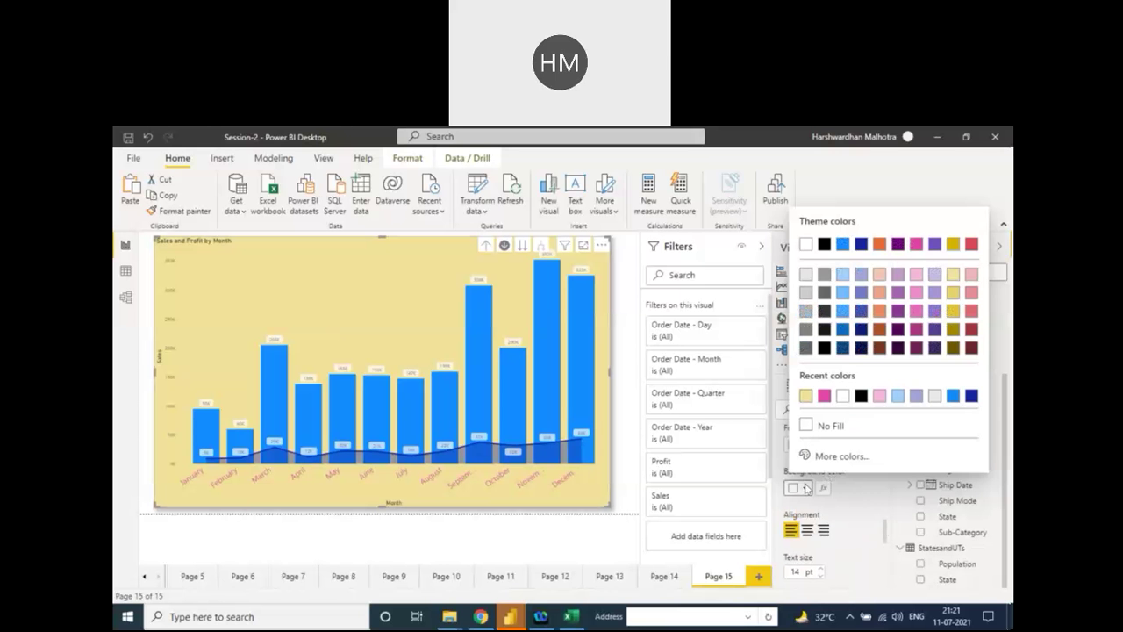
click(823, 245)
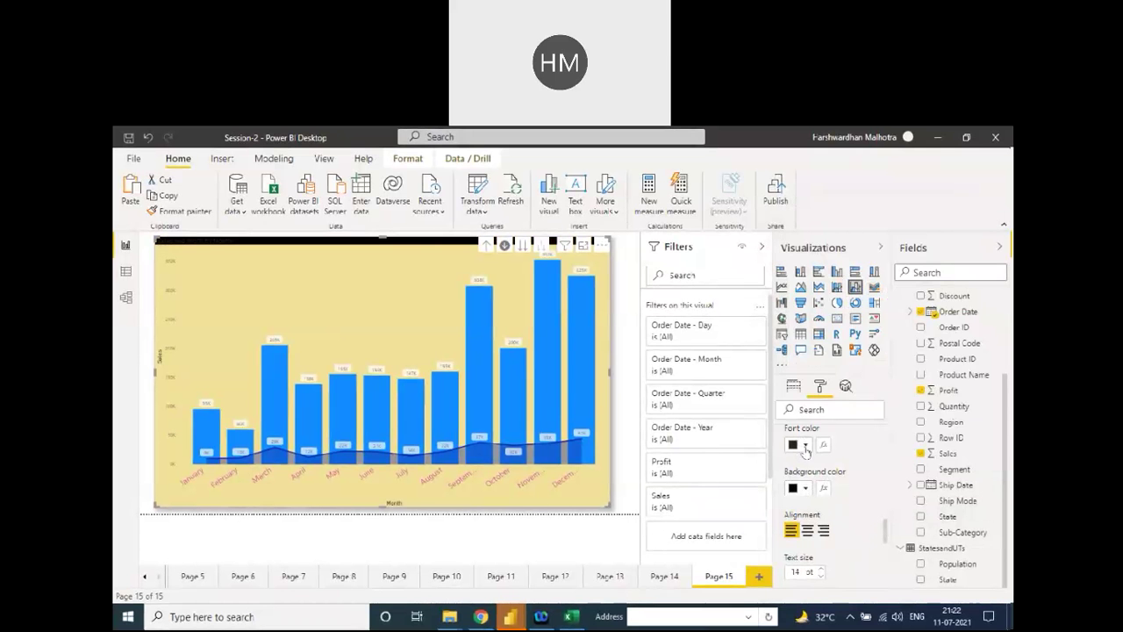
click(804, 444)
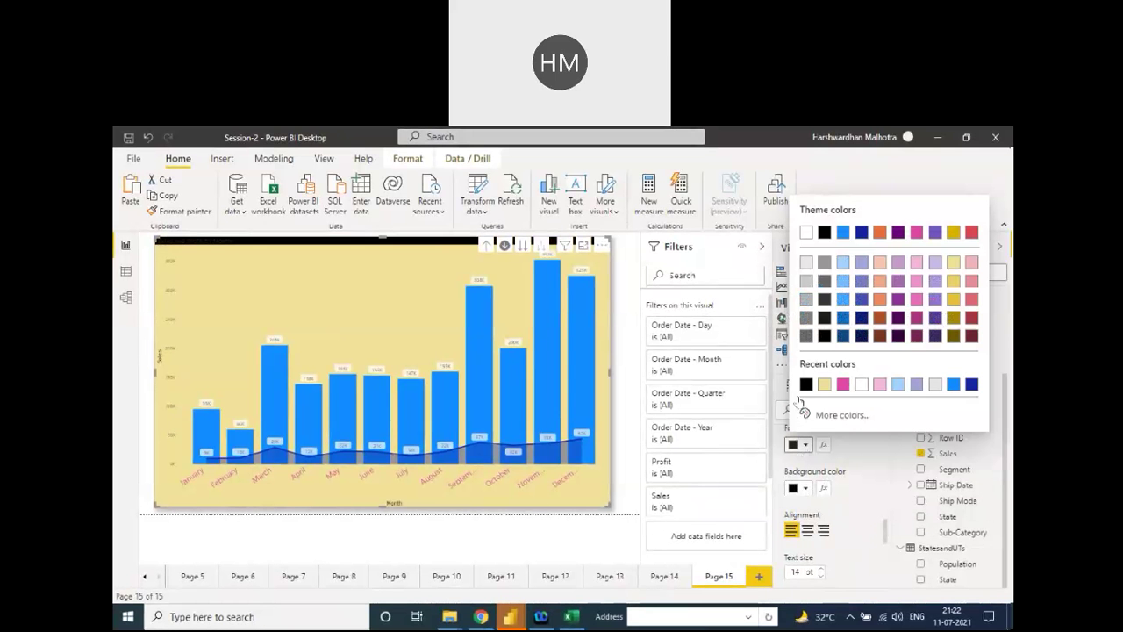
click(806, 233)
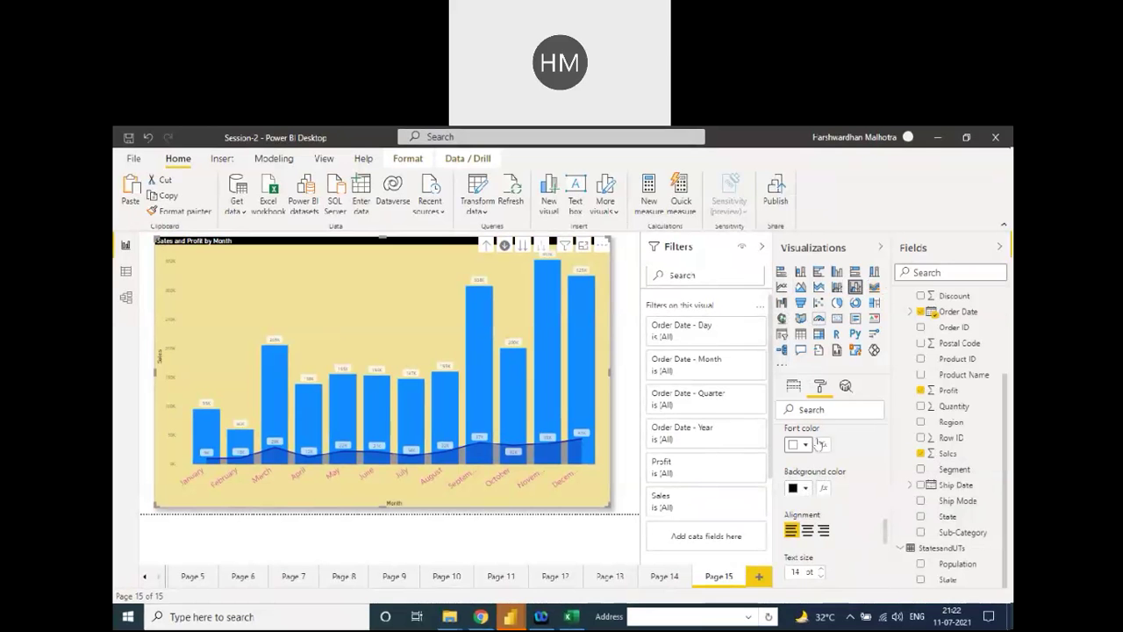
Step: Center the chart title at 30 pt text size and drill the chart up to the quarter level
click(808, 530)
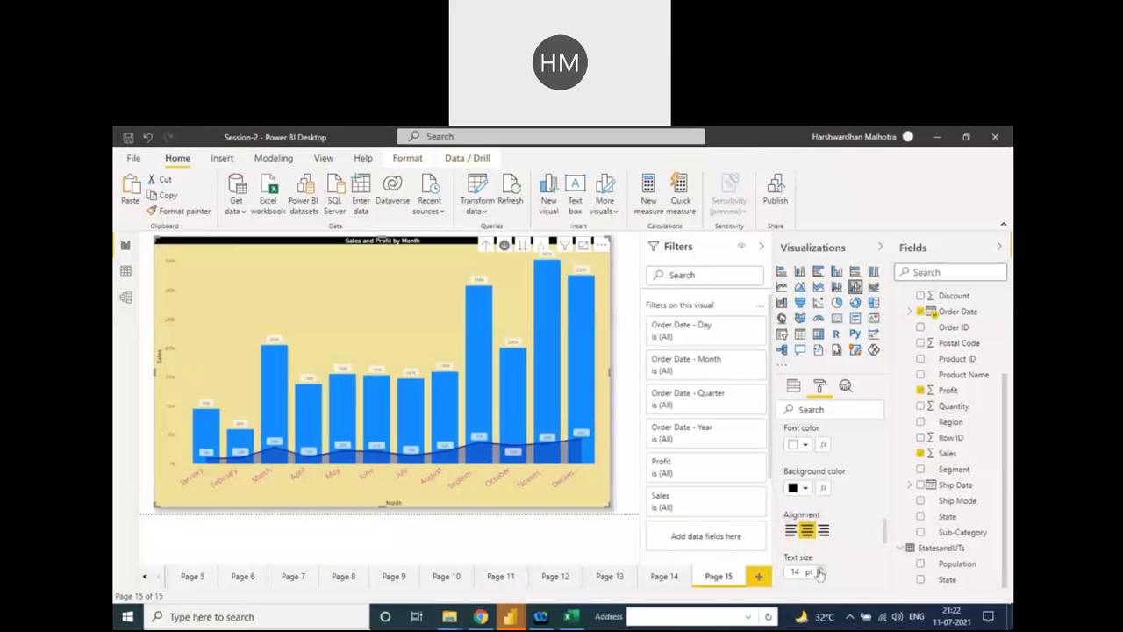
click(819, 569)
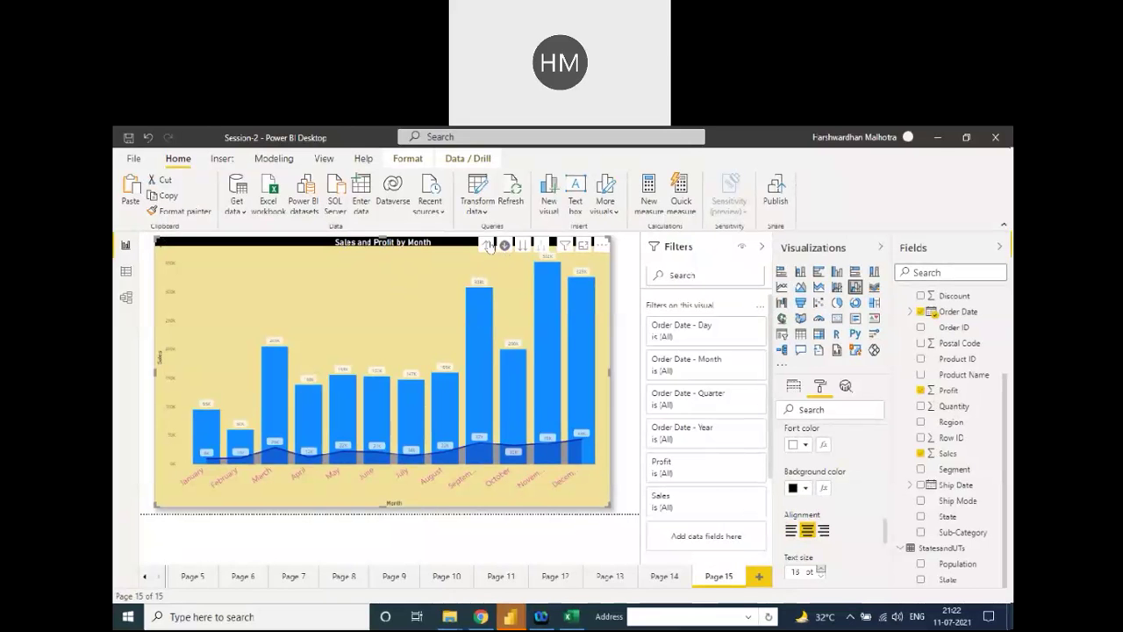
click(486, 246)
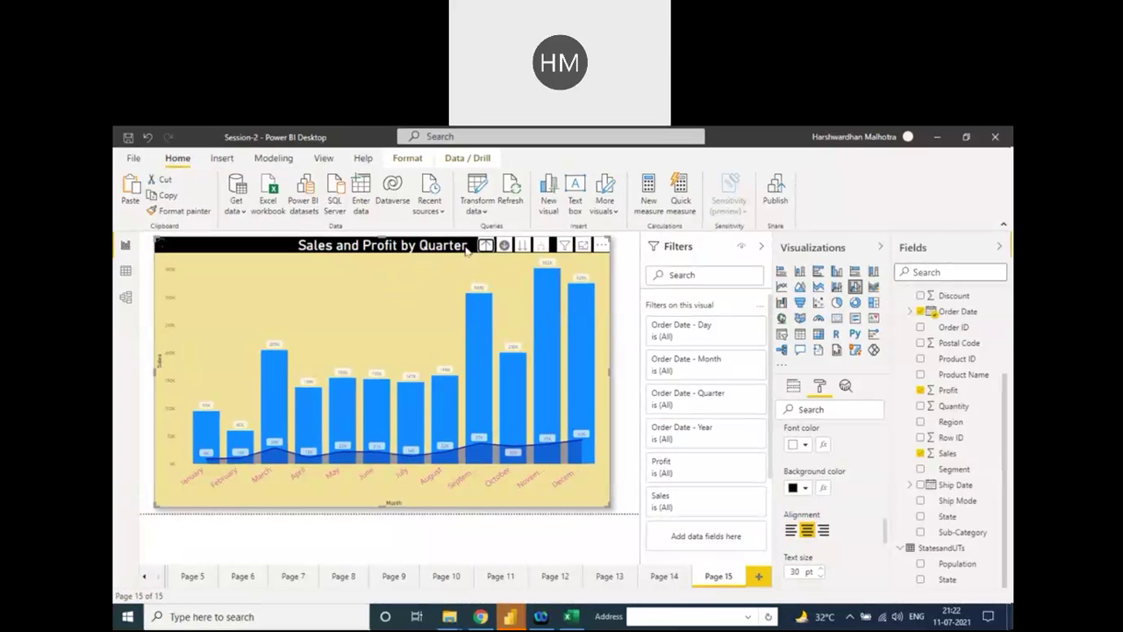
Step: Drill the combo chart up to the year level and add a new page with a clustered column chart enlarged to fill it
click(483, 250)
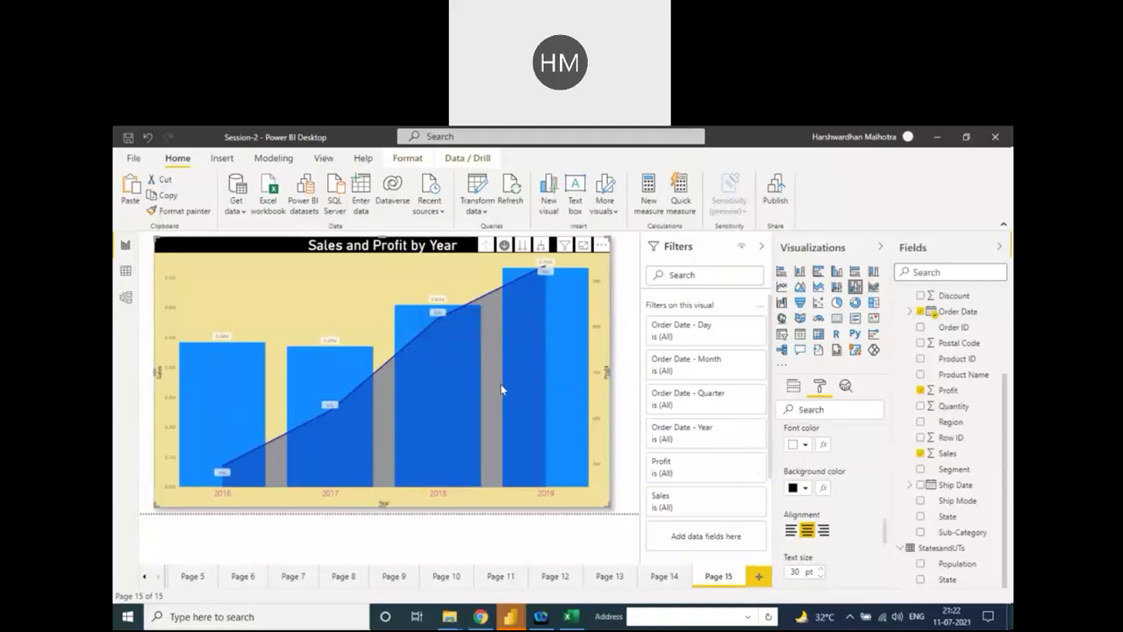
click(759, 582)
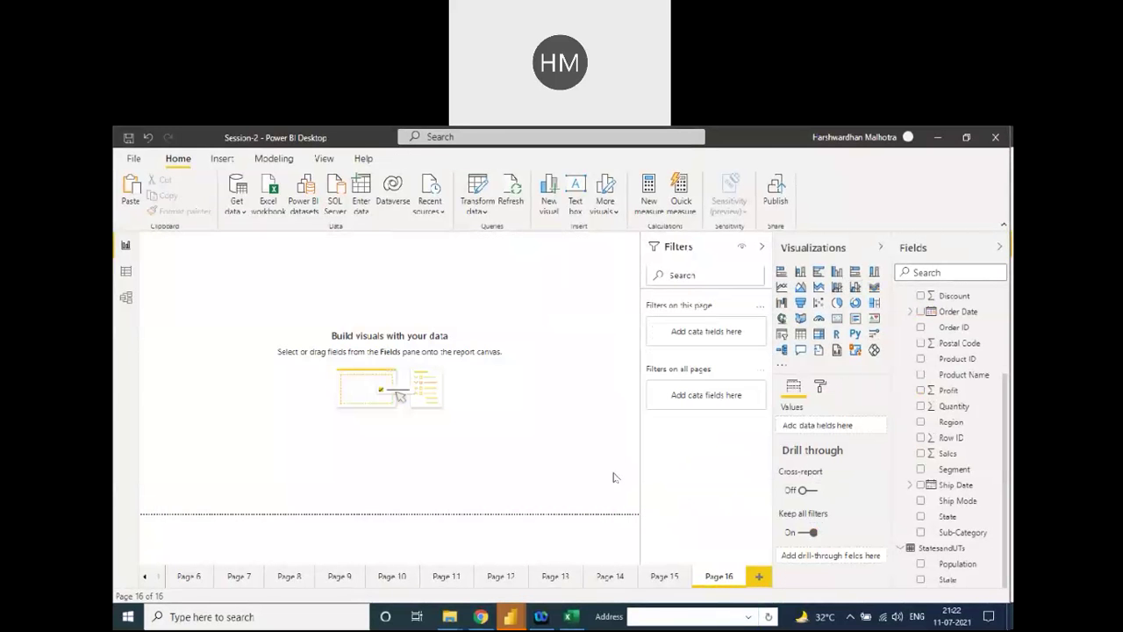
click(836, 273)
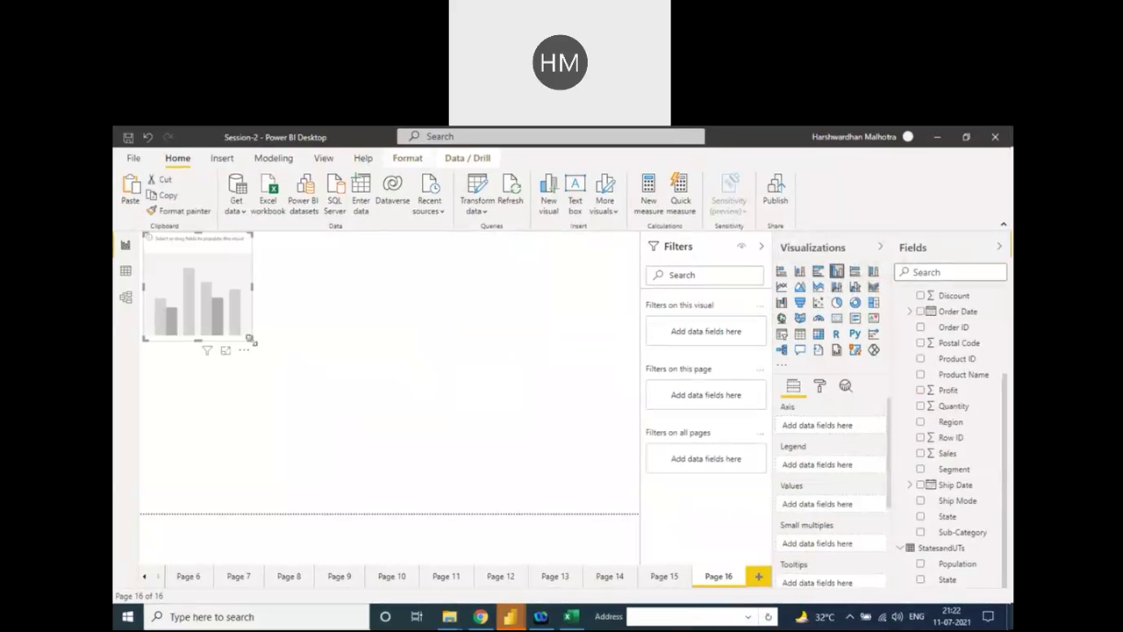
drag(252, 340, 635, 510)
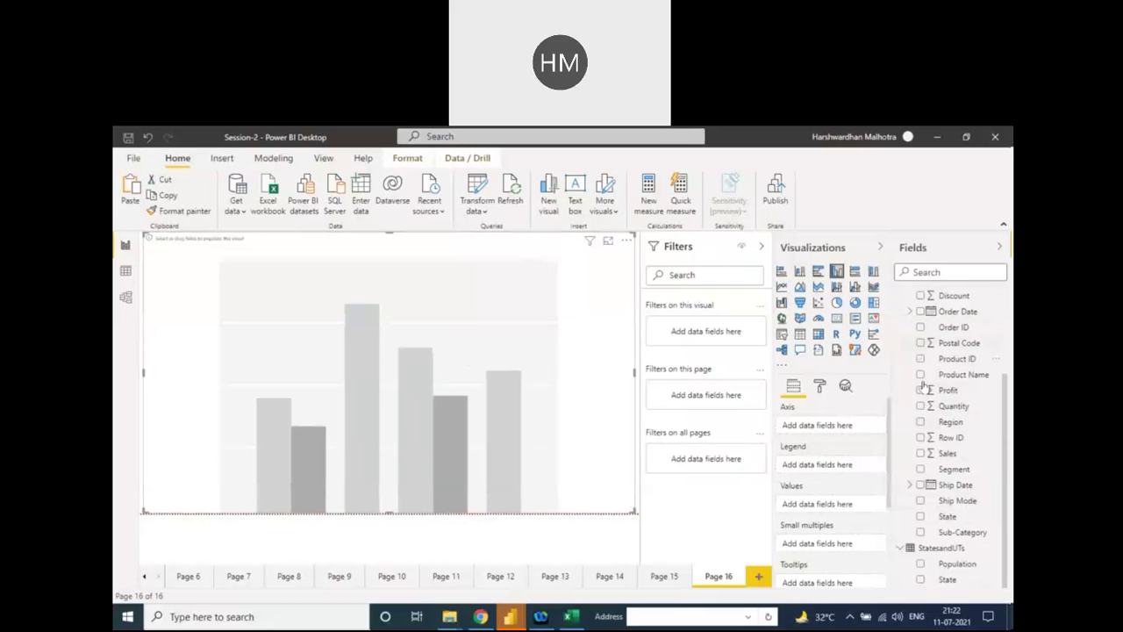
Step: Put Order Date on the column chart's axis and add Sales and Profit as its values
drag(921, 312, 837, 423)
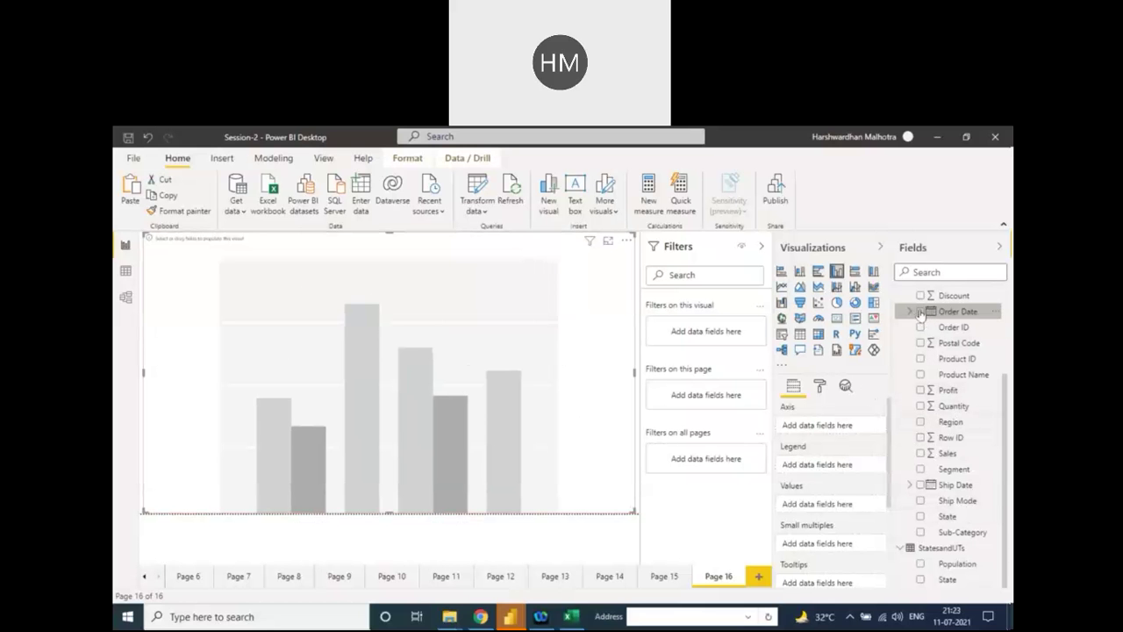
drag(925, 314, 837, 435)
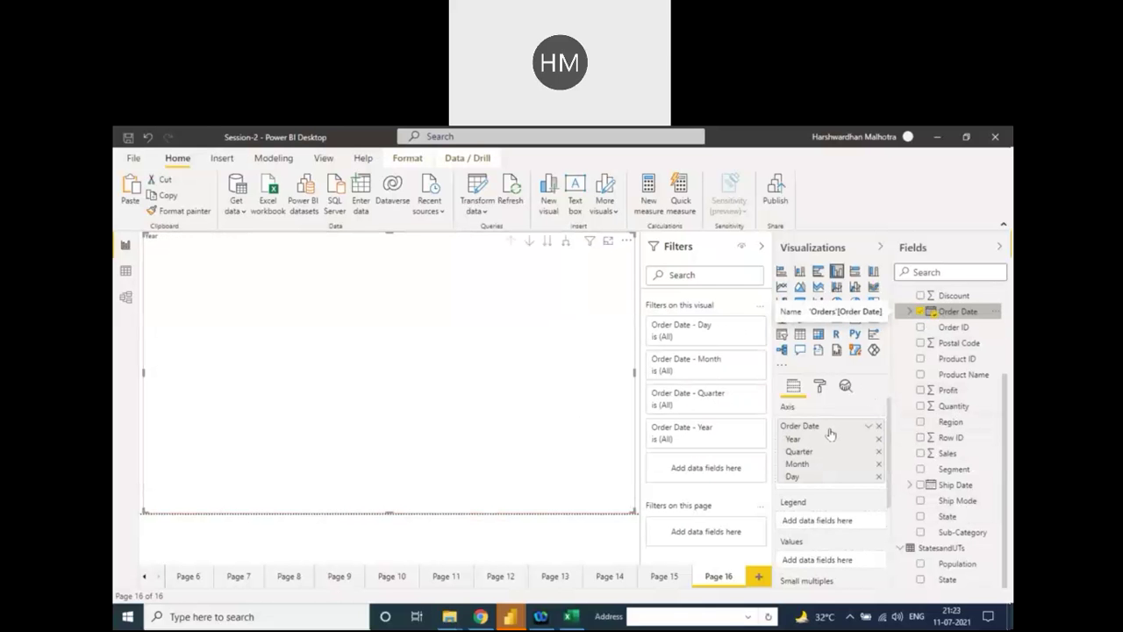
scroll(860, 516, down, 3)
scroll(837, 480, up, 3)
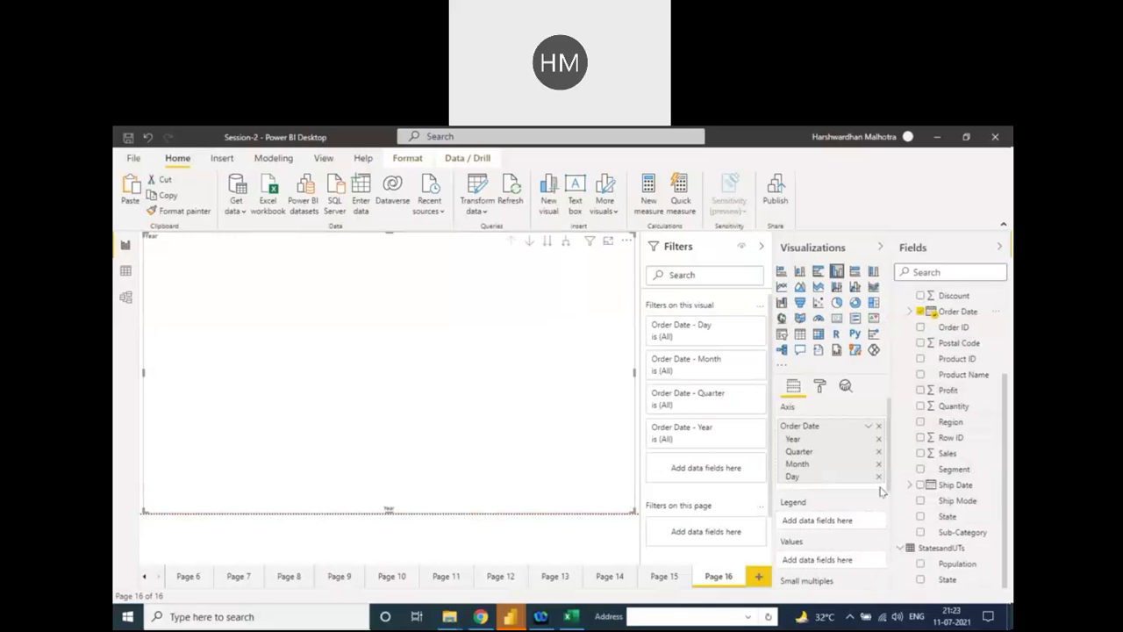
scroll(886, 474, down, 2)
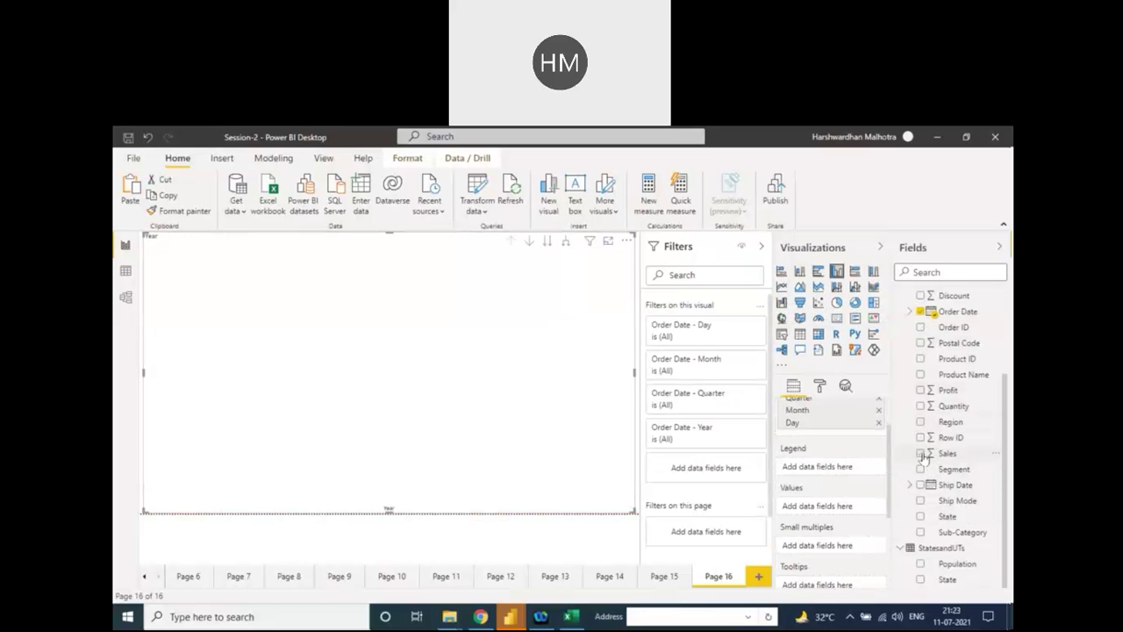
click(921, 454)
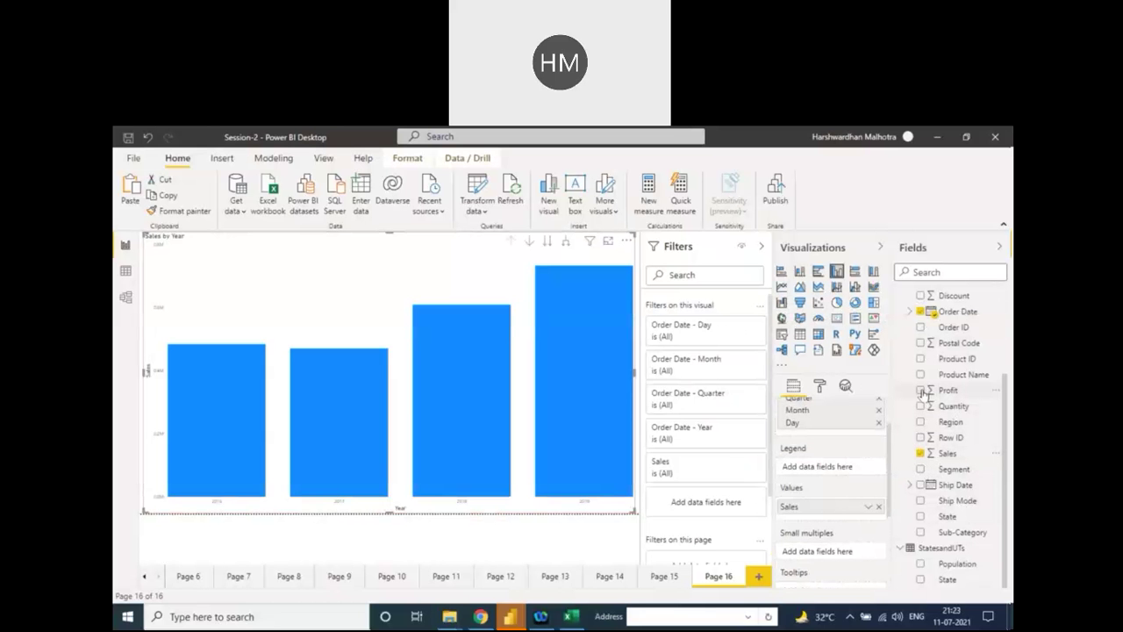
click(920, 390)
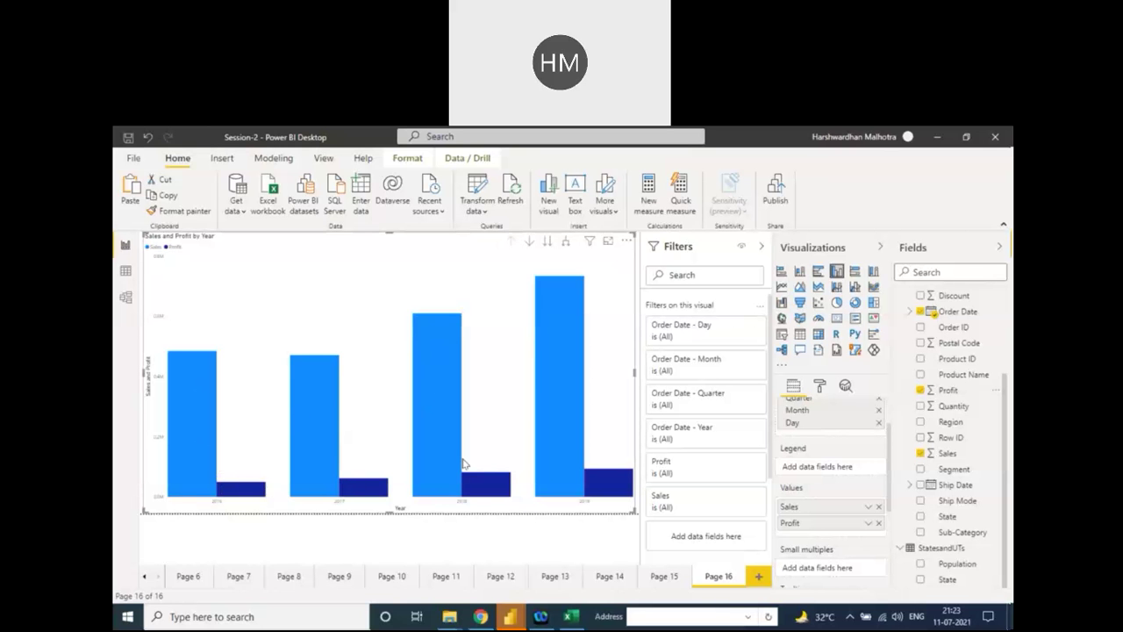
click(627, 241)
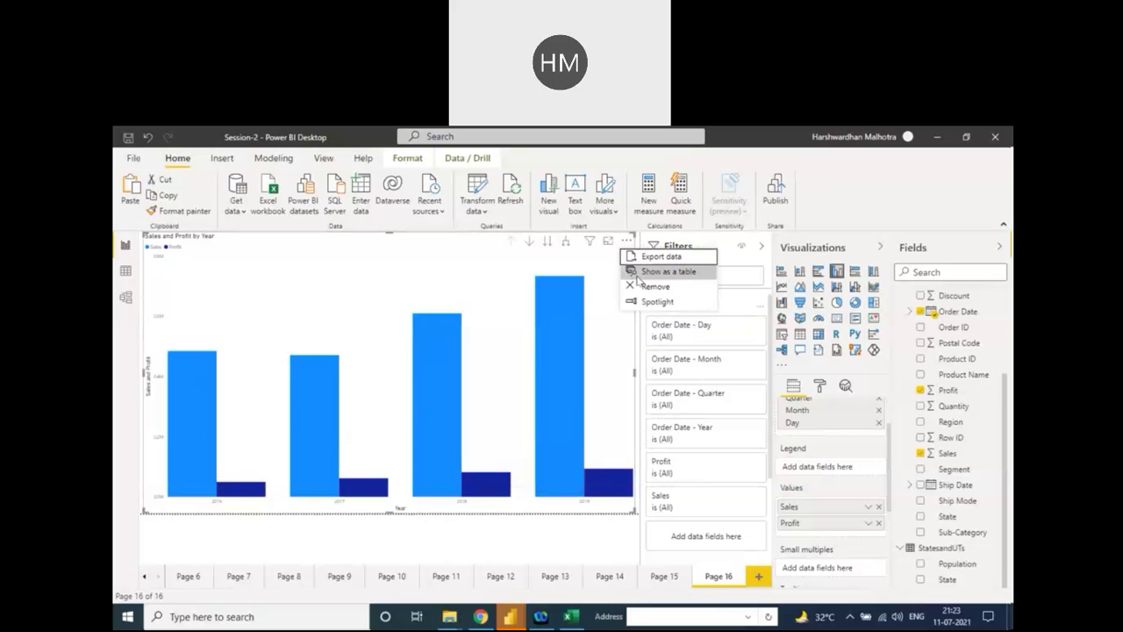
click(626, 241)
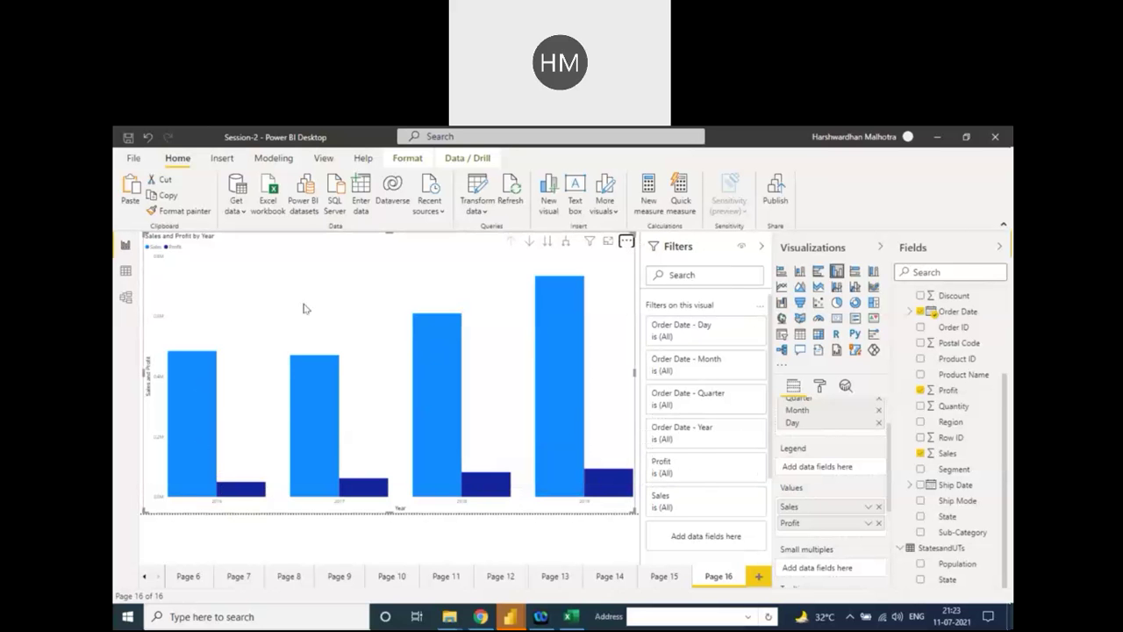
Step: Turn off the column chart's legend and turn on its data labels
click(822, 388)
click(860, 460)
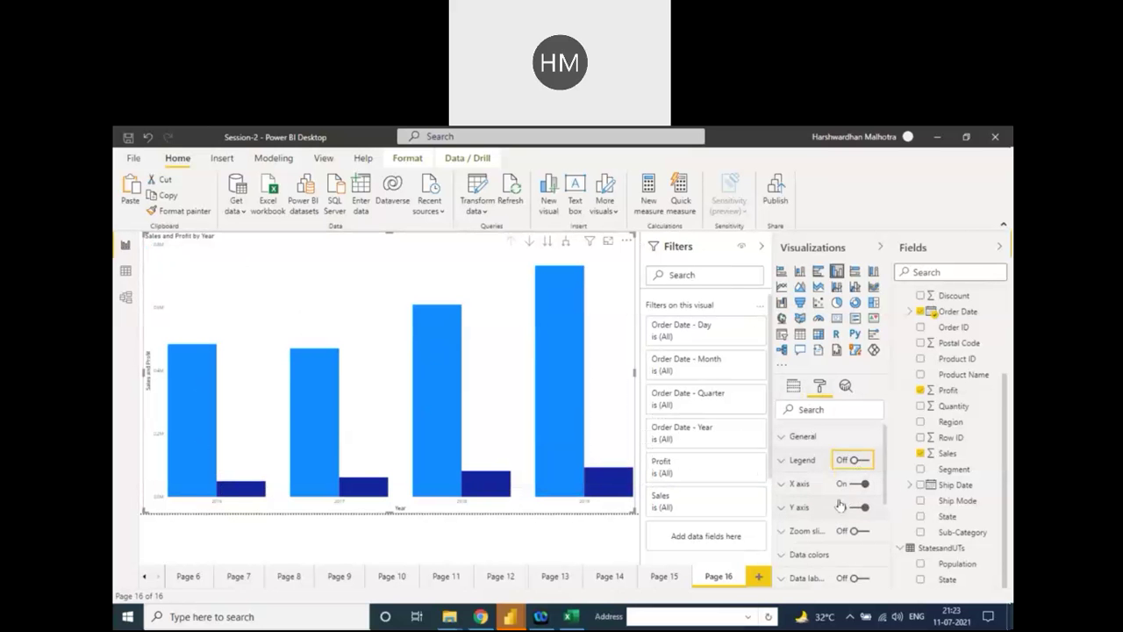
click(859, 579)
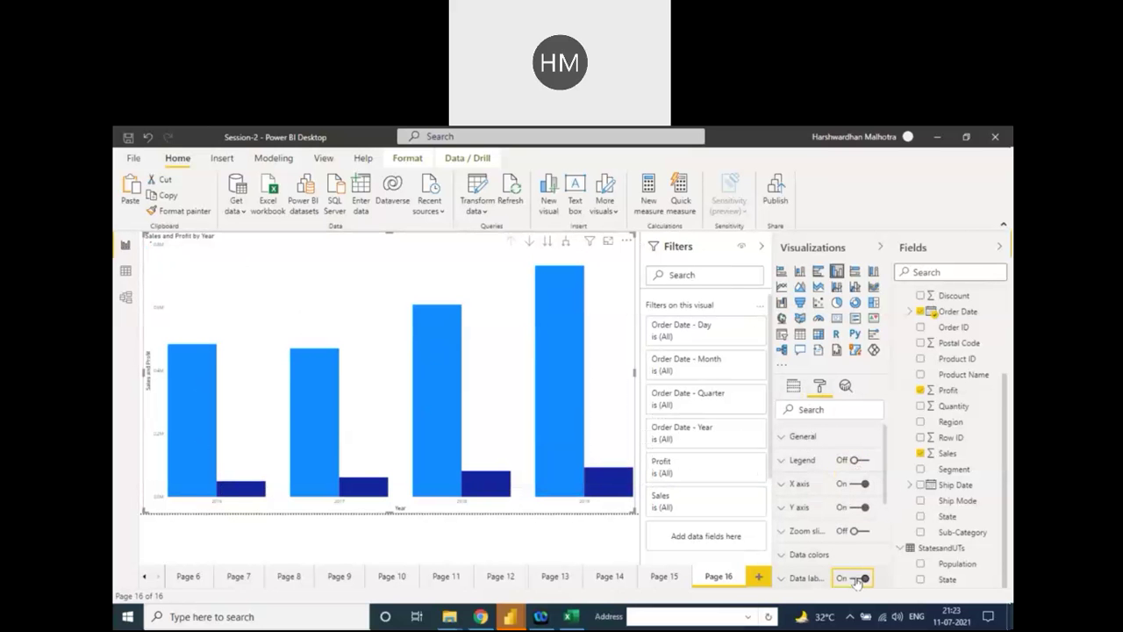
Step: Color the Sales columns light orange and the Profit columns light blue
scroll(877, 538, down, 3)
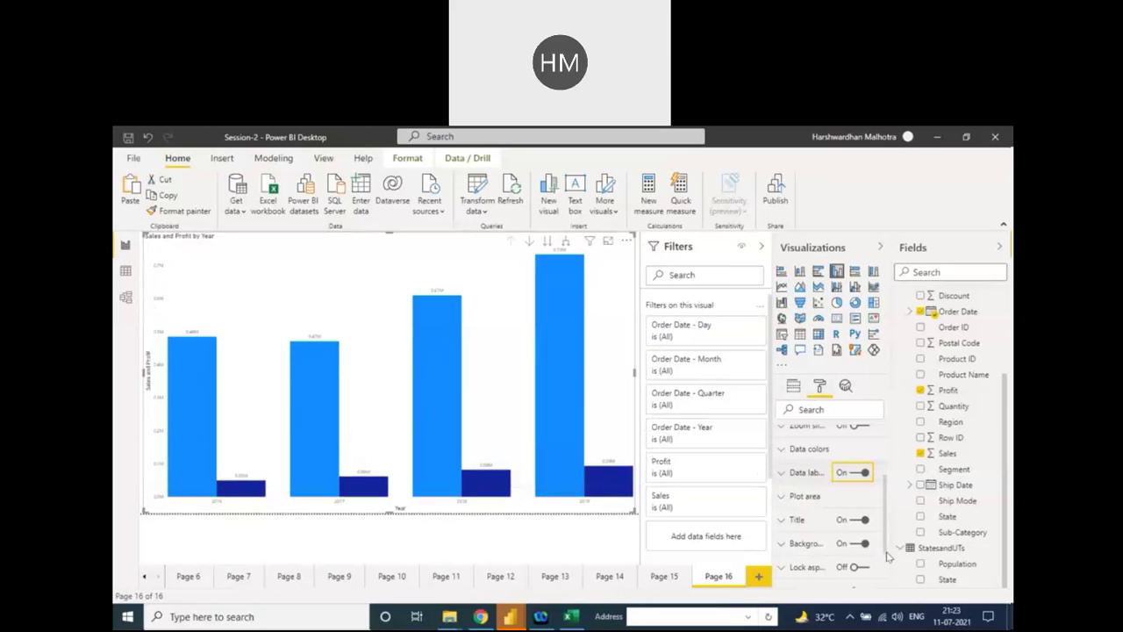
click(786, 450)
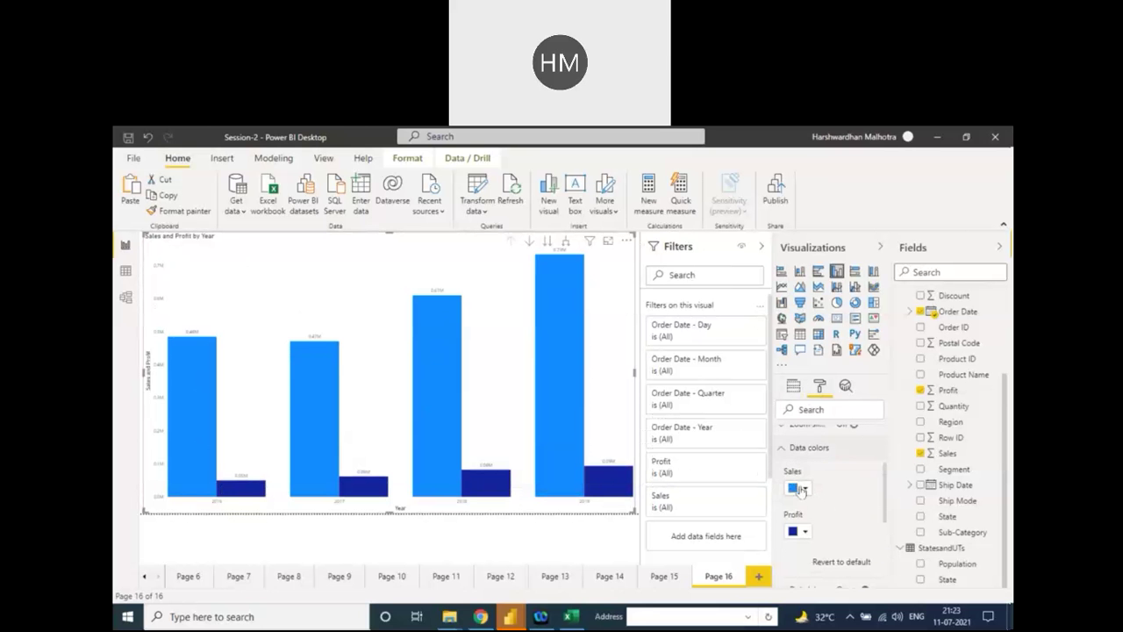
click(804, 490)
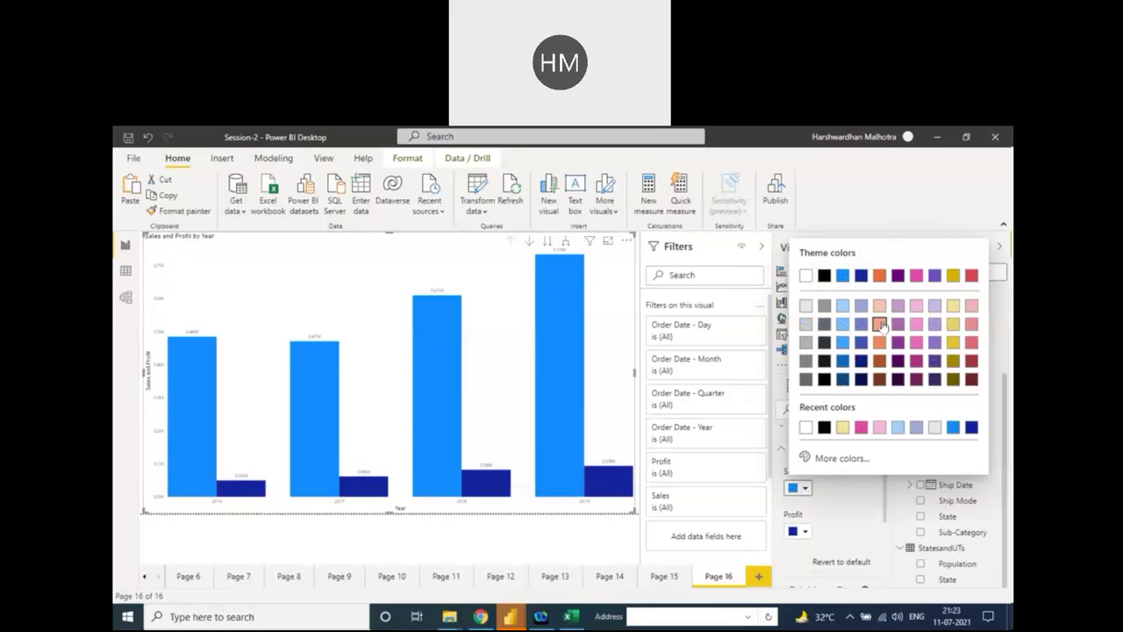
click(879, 323)
click(802, 531)
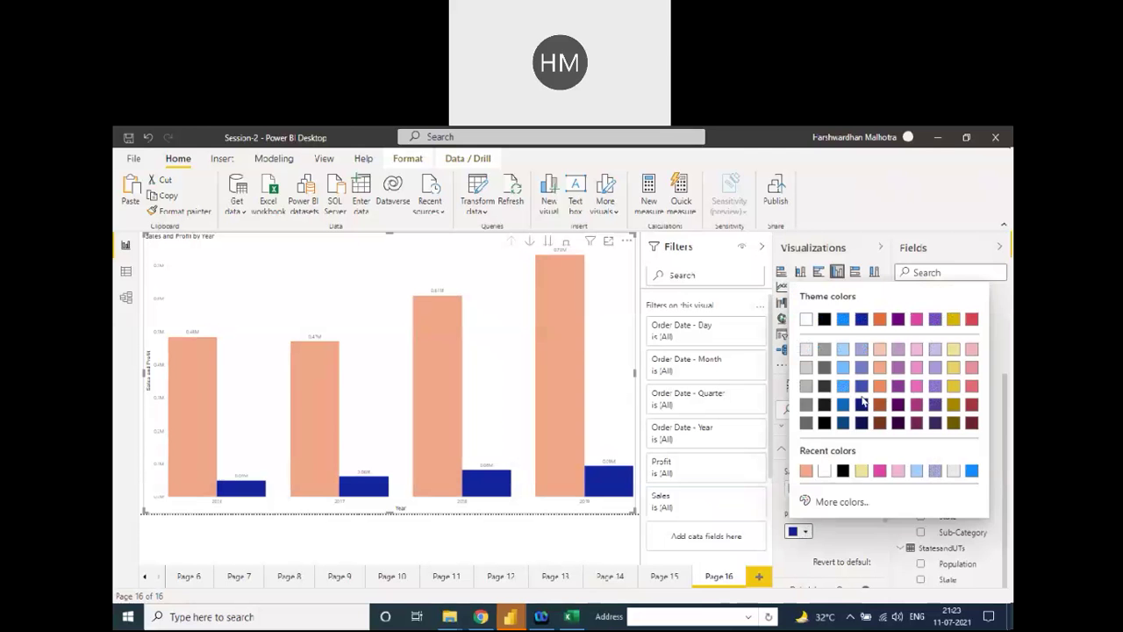
click(840, 354)
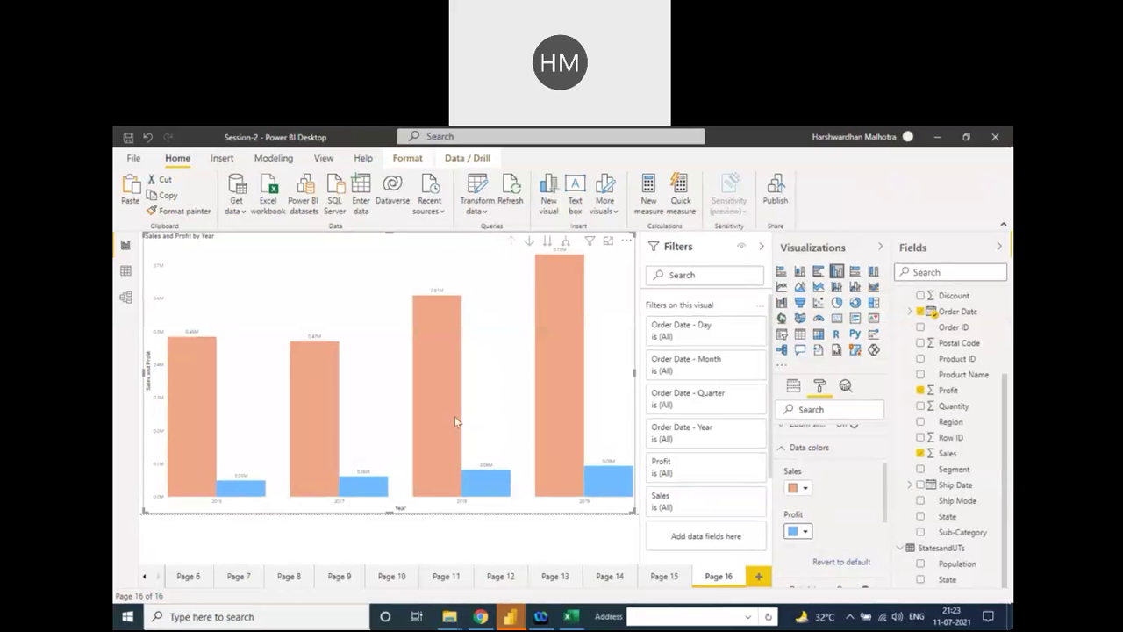
click(805, 450)
Step: Set the column chart's background color to purple
drag(884, 507, 883, 544)
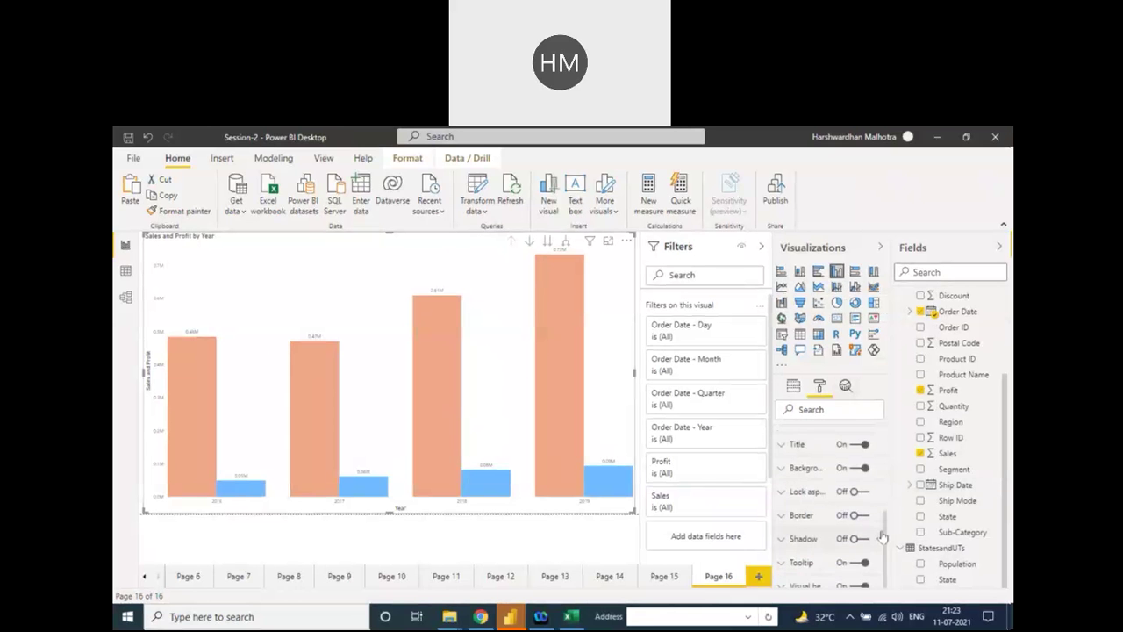
click(780, 469)
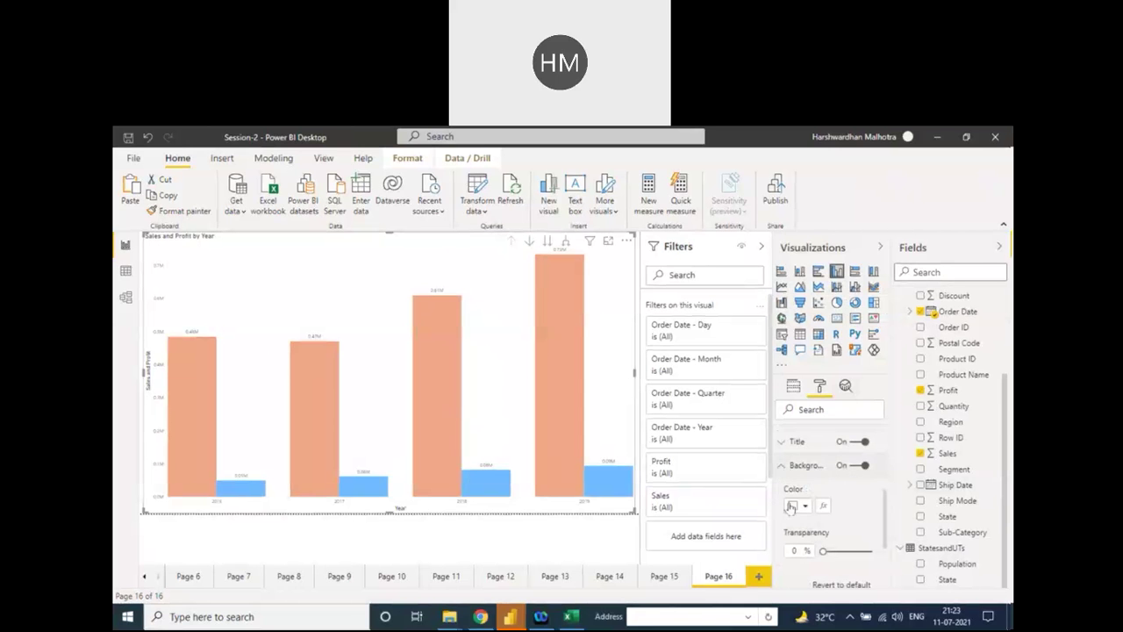
click(801, 507)
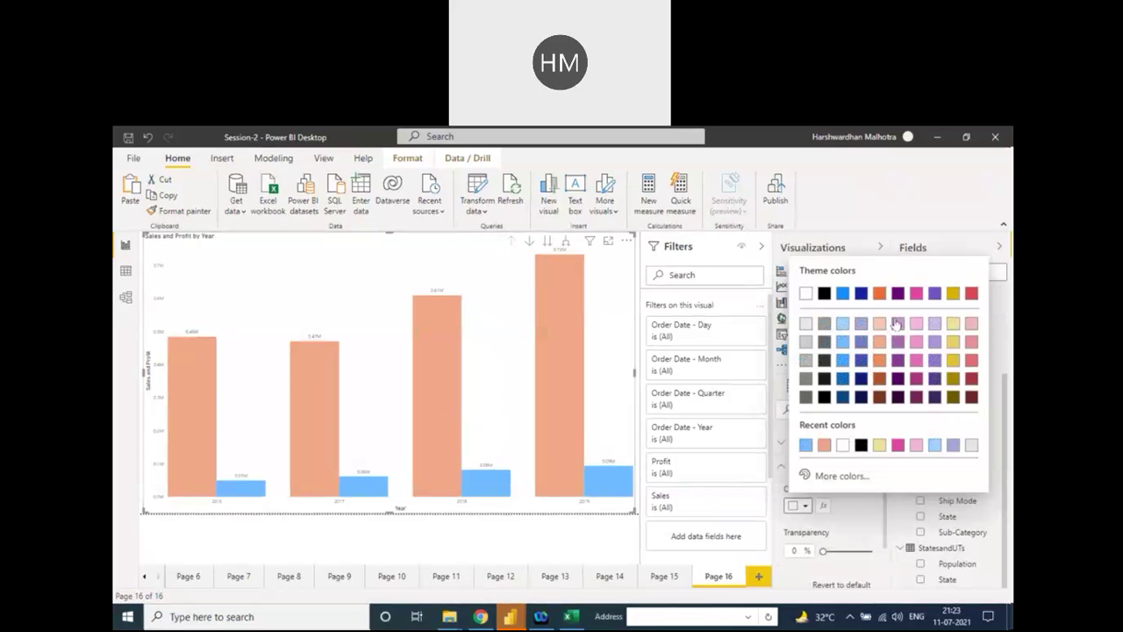
click(934, 293)
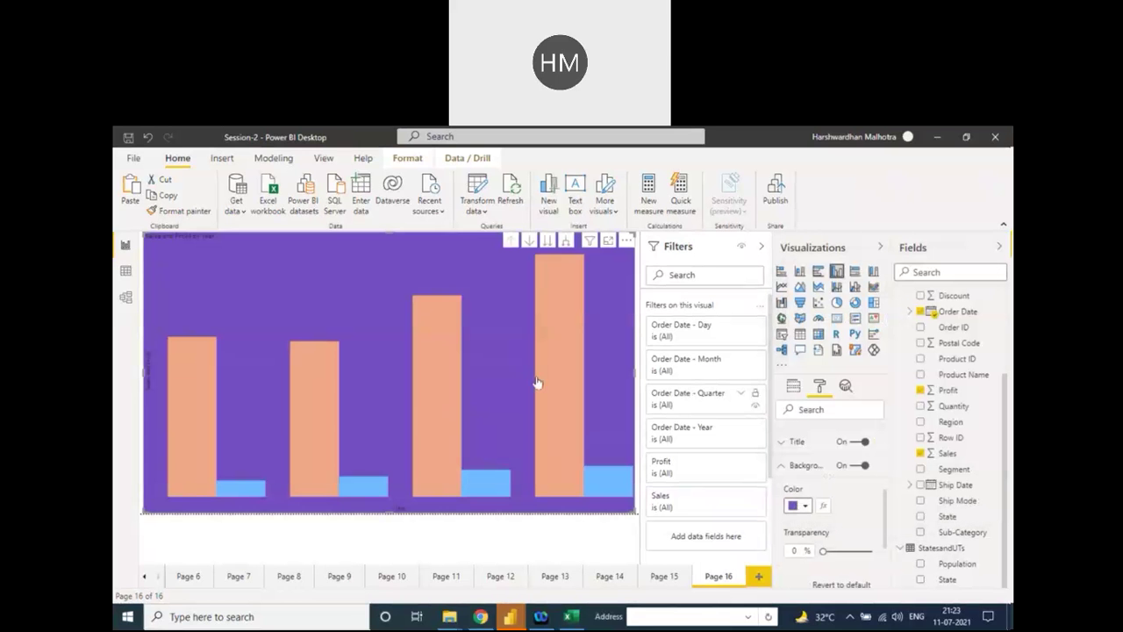
click(800, 465)
Step: Give the column chart's title a dark yellow background and a white font color
click(795, 442)
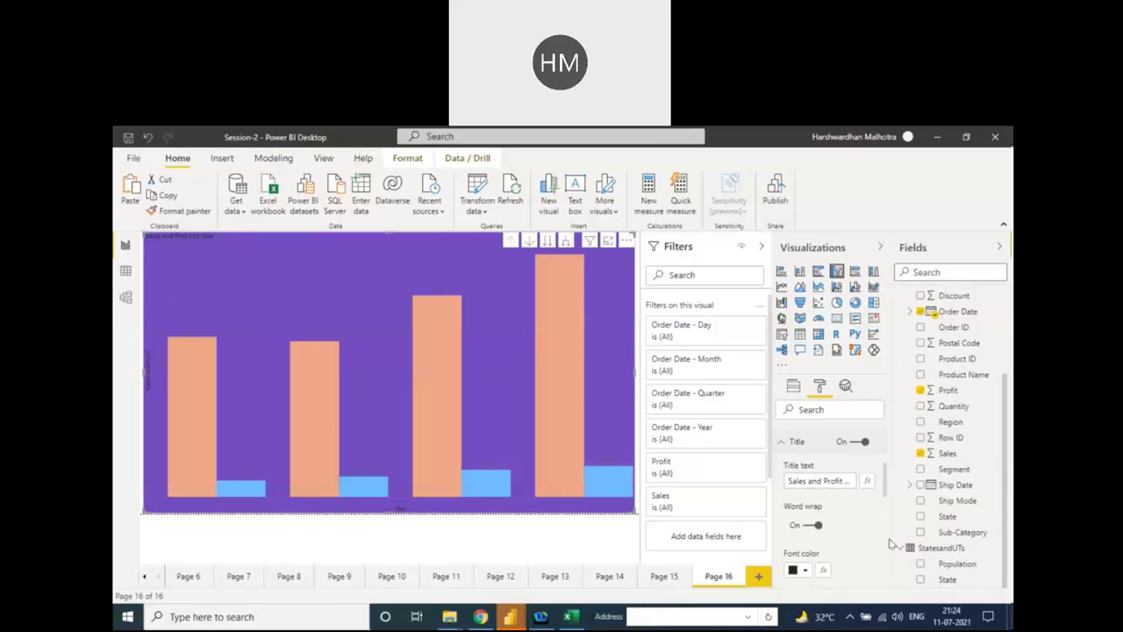
drag(888, 496, 884, 524)
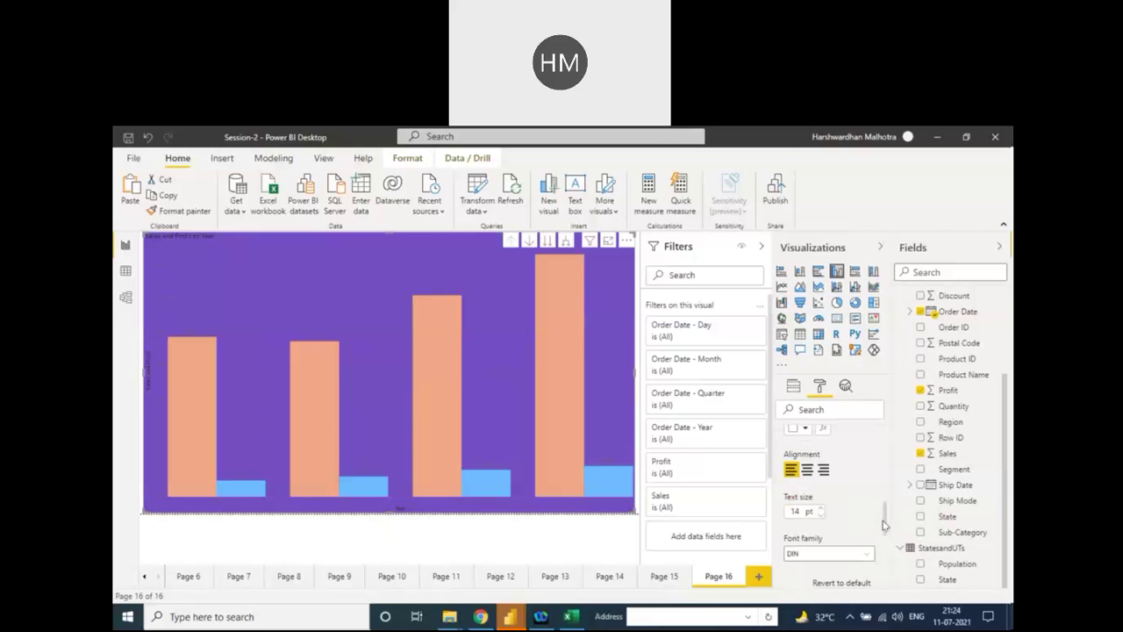
click(805, 429)
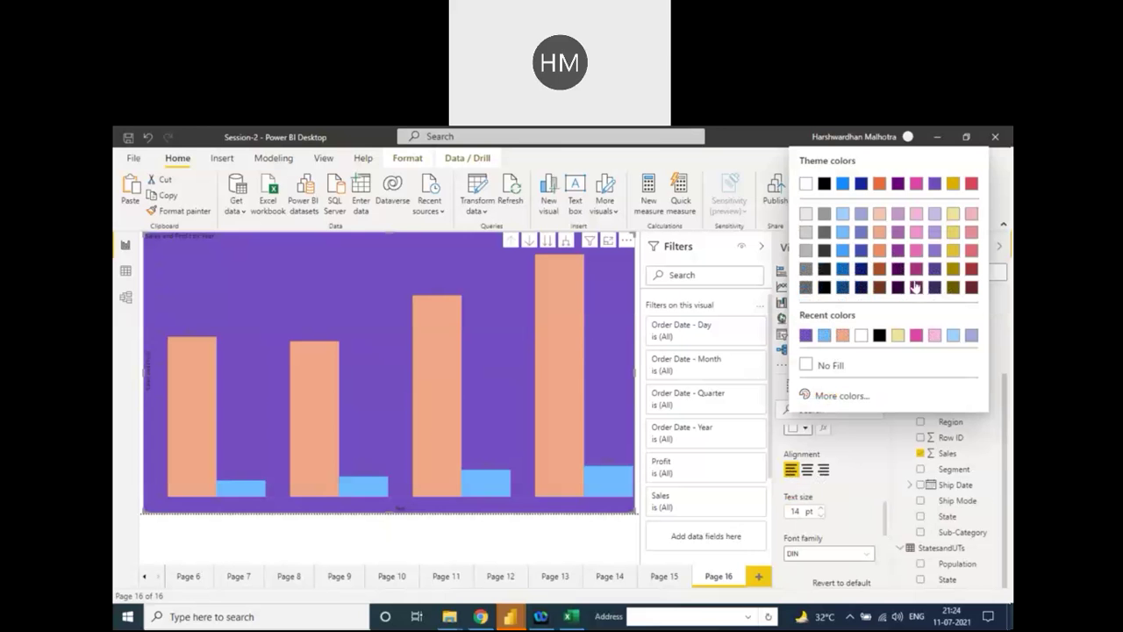
click(953, 272)
scroll(886, 481, up, 3)
click(805, 526)
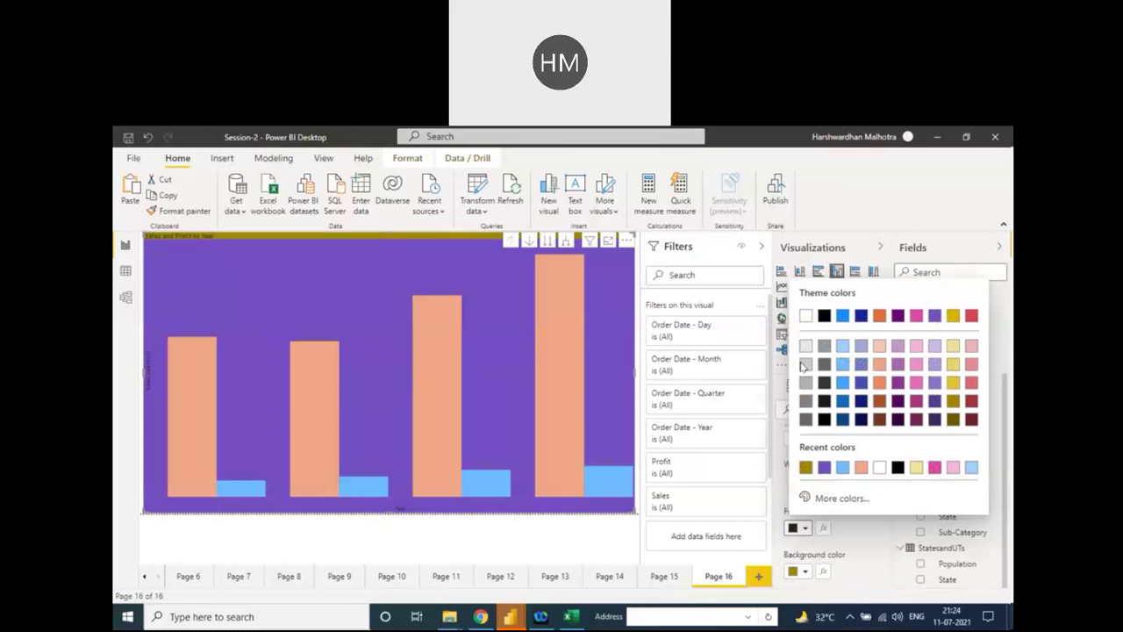
click(806, 318)
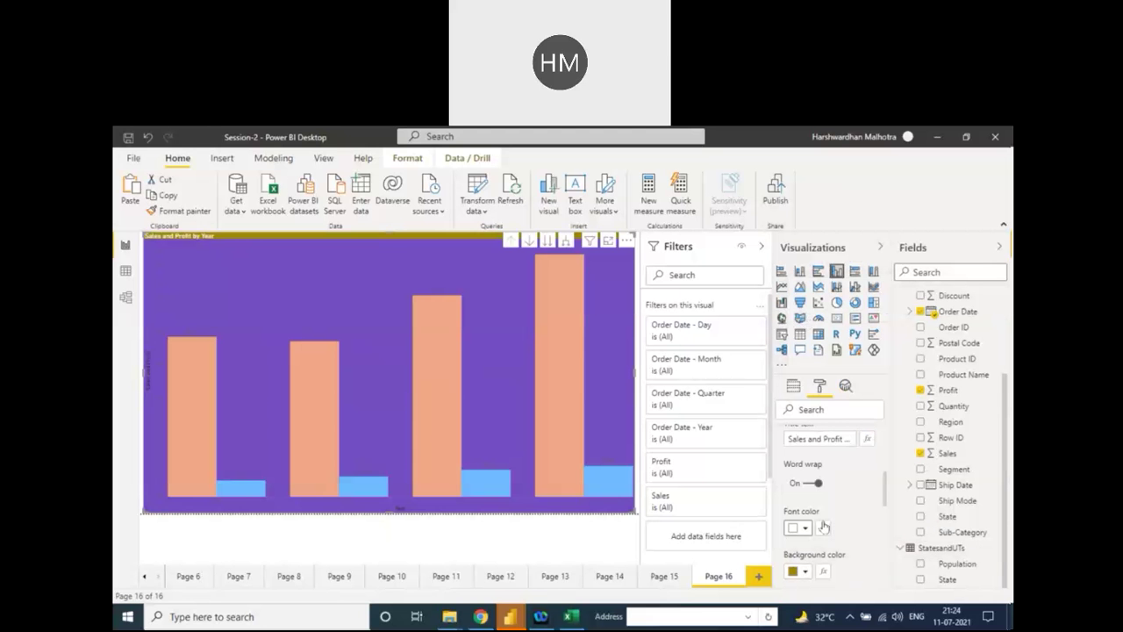
Step: Center the column chart's title at 27 pt text size and move the whole chart down to the quarter level
scroll(825, 509, down, 3)
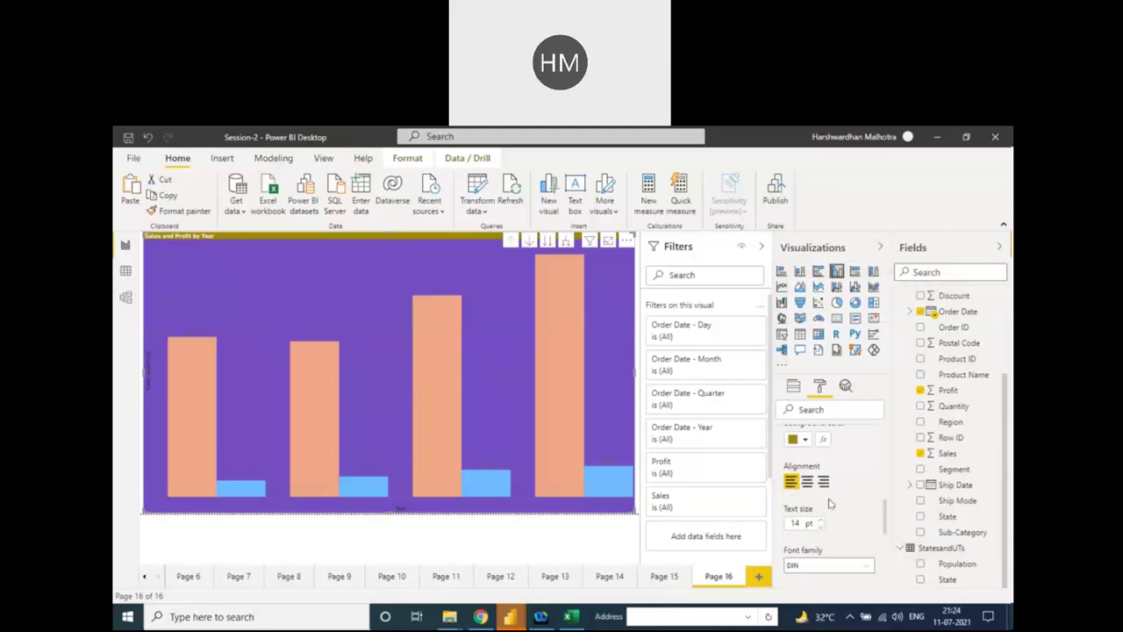
click(820, 519)
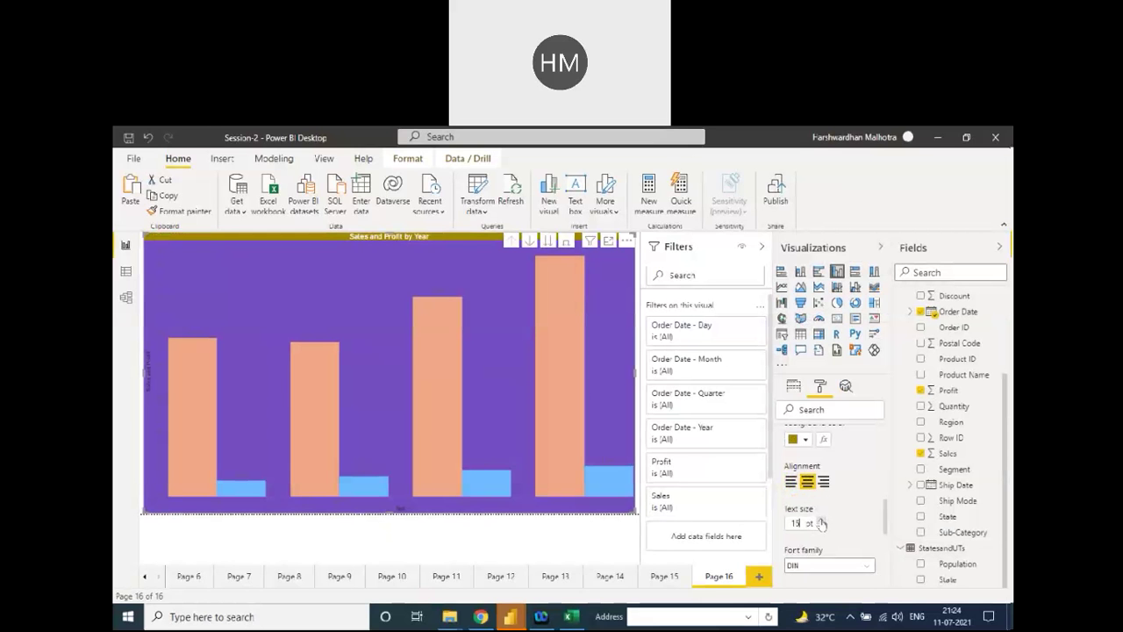
click(820, 521)
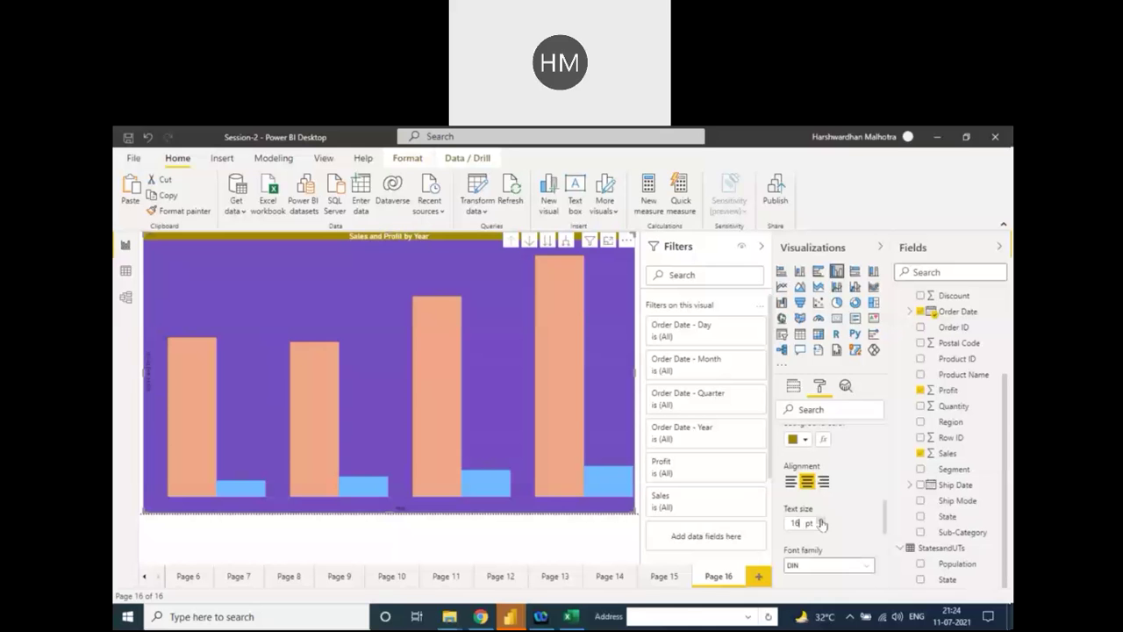
click(821, 521)
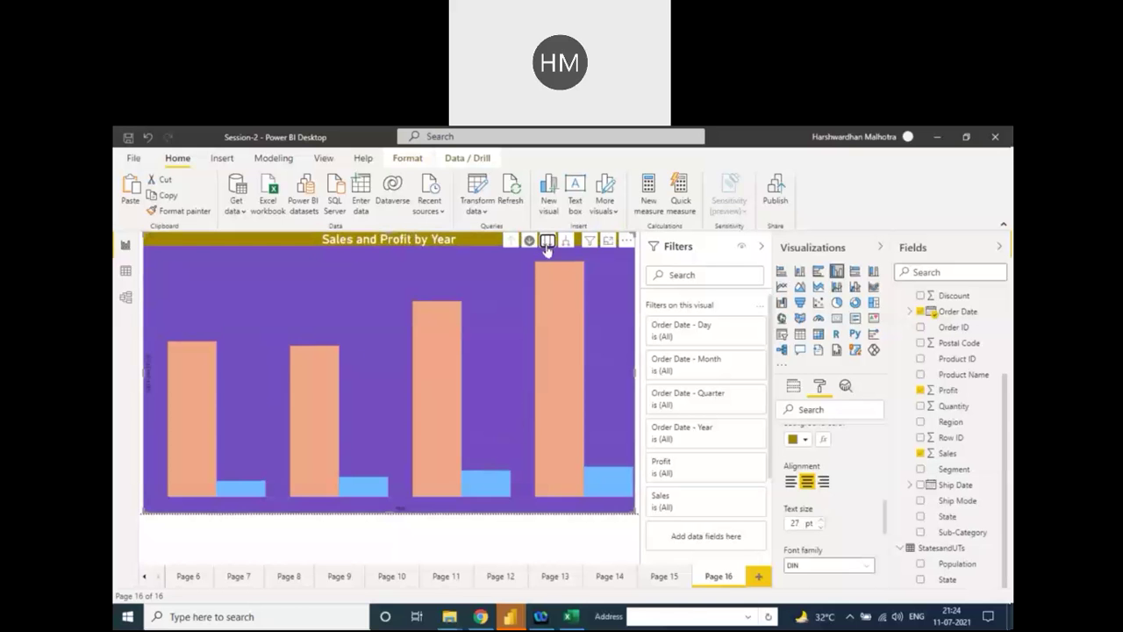
click(545, 242)
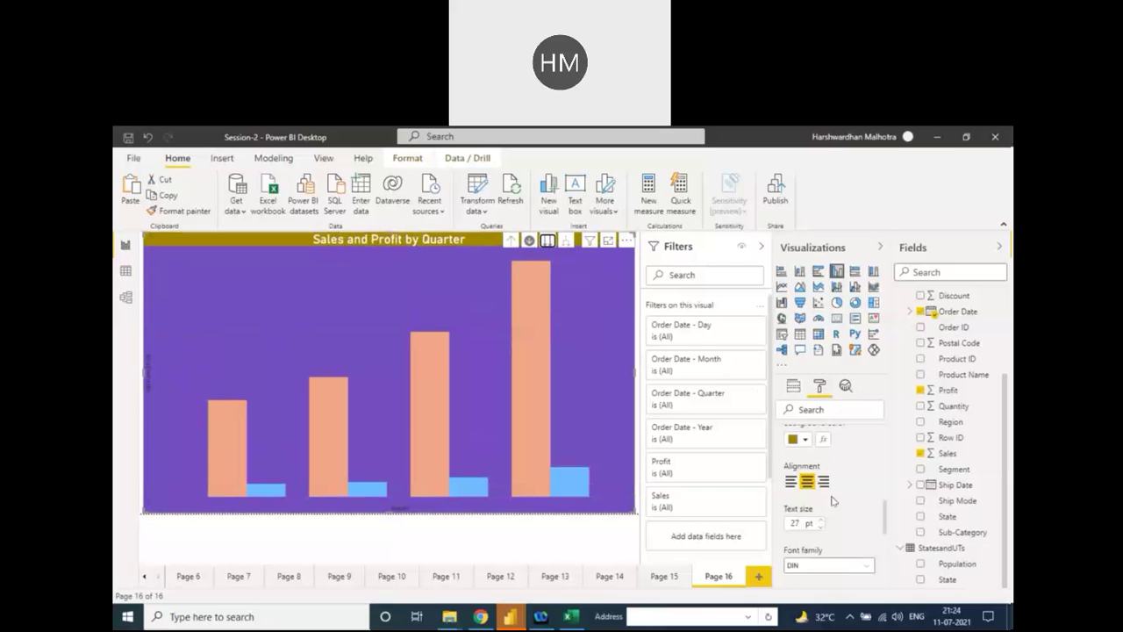
Step: Turn on the column chart's border and shadow
drag(886, 521, 894, 588)
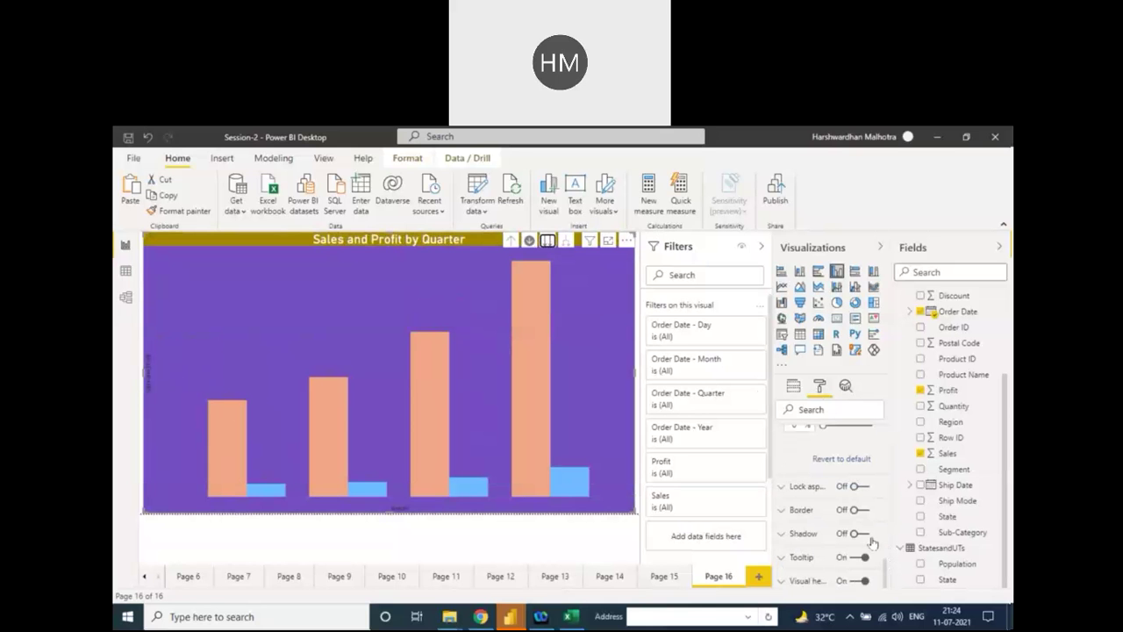
click(854, 512)
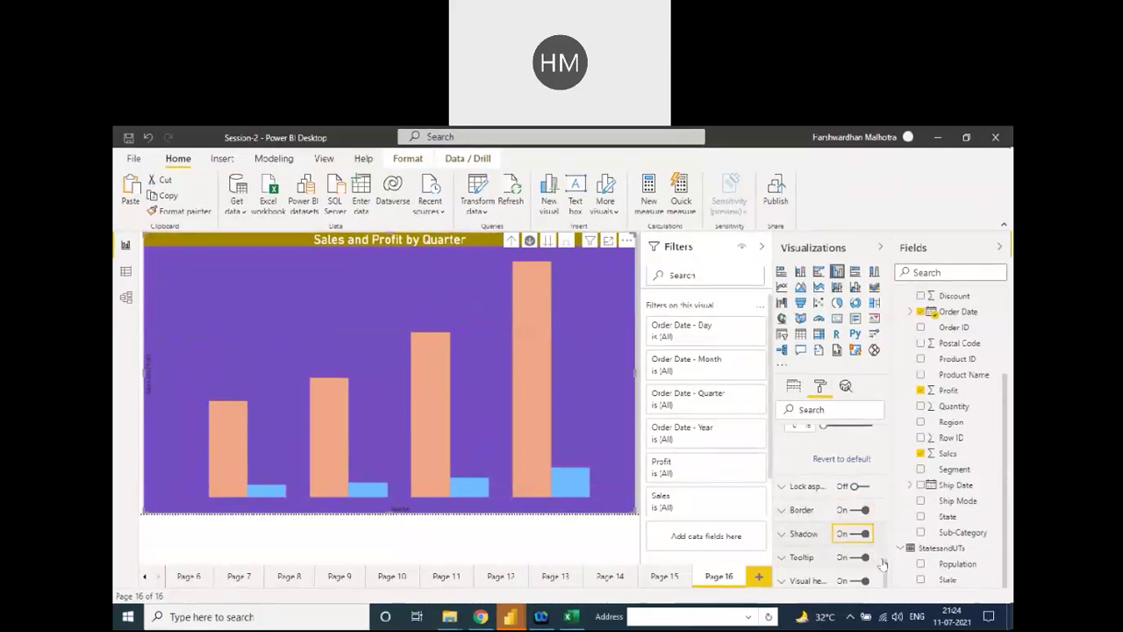
Step: Set the column chart's data labels to black with a text size of 17 pt
drag(886, 566, 881, 448)
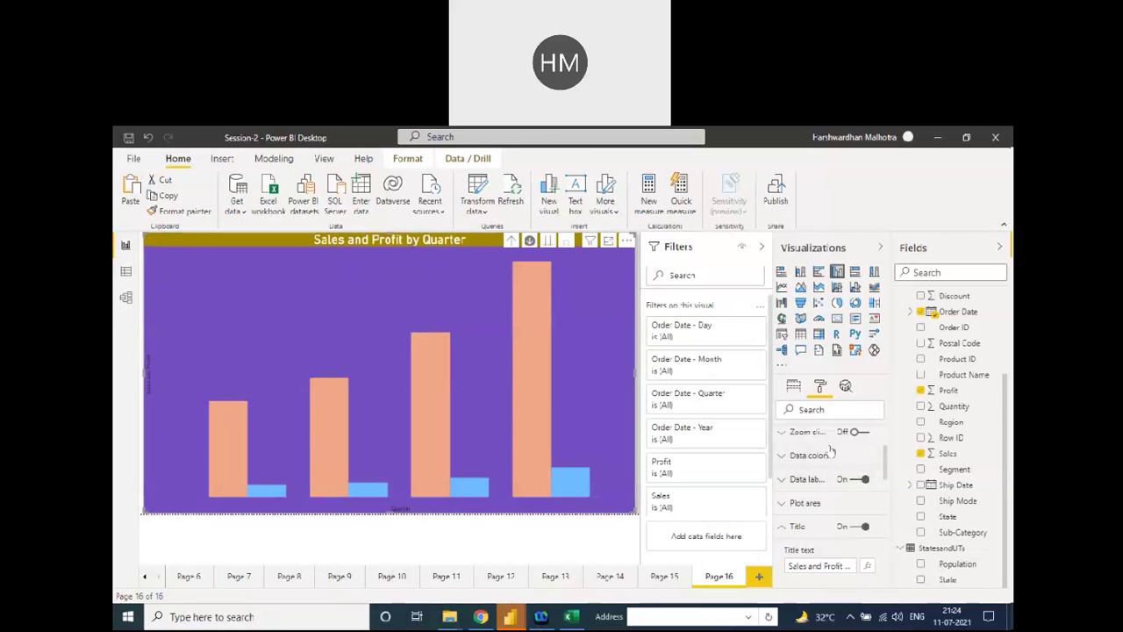
click(805, 481)
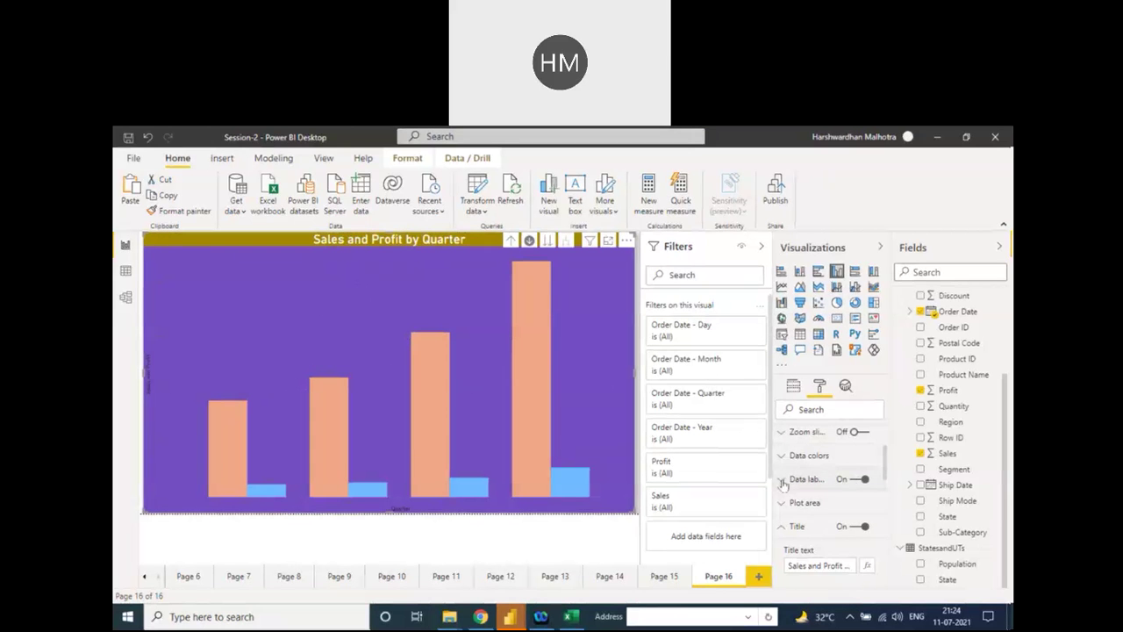
click(803, 520)
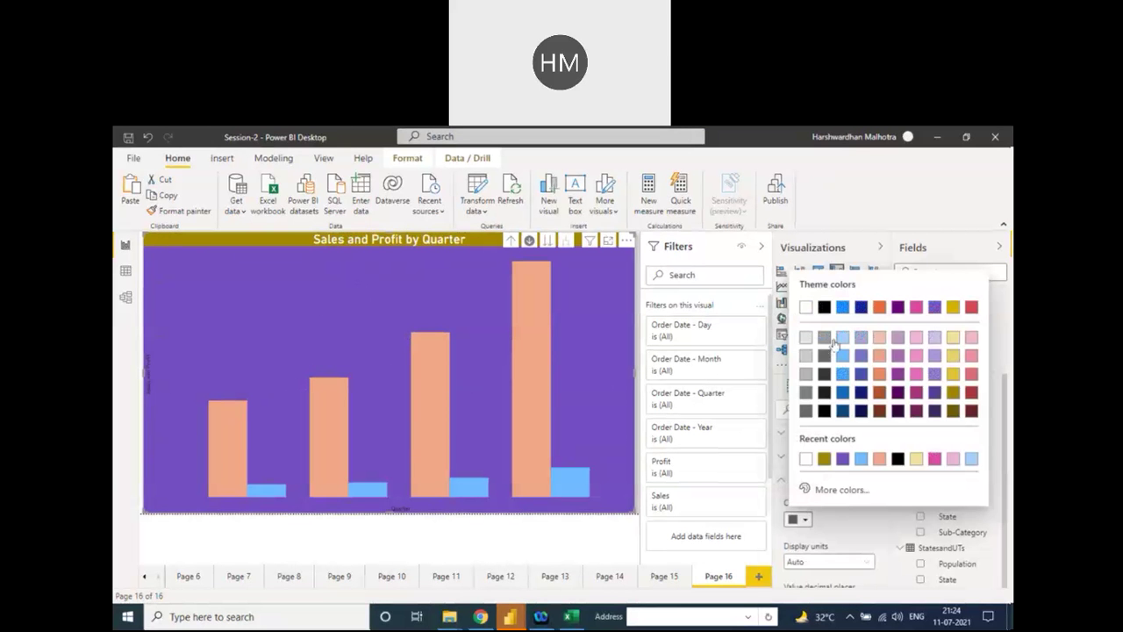
click(827, 307)
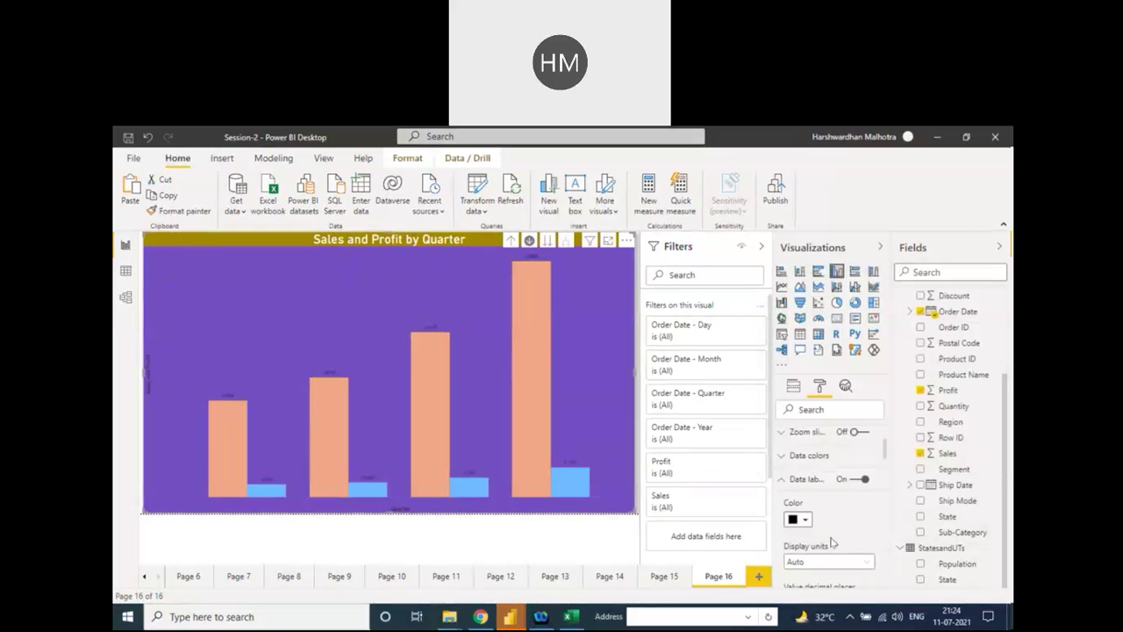
scroll(886, 474, down, 3)
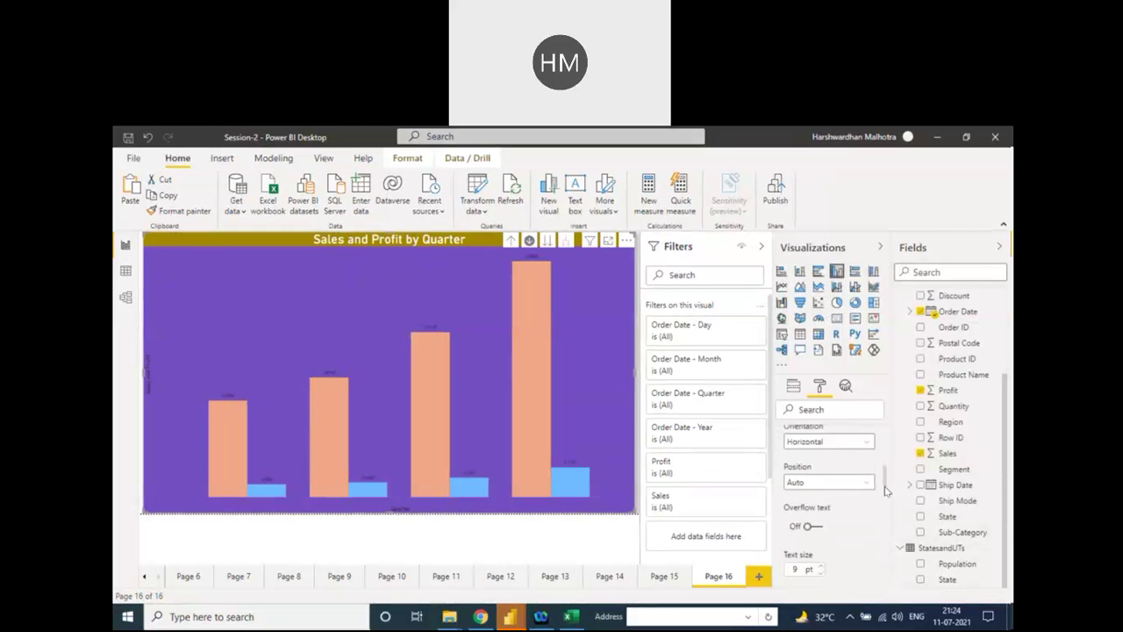
scroll(886, 494, down, 1)
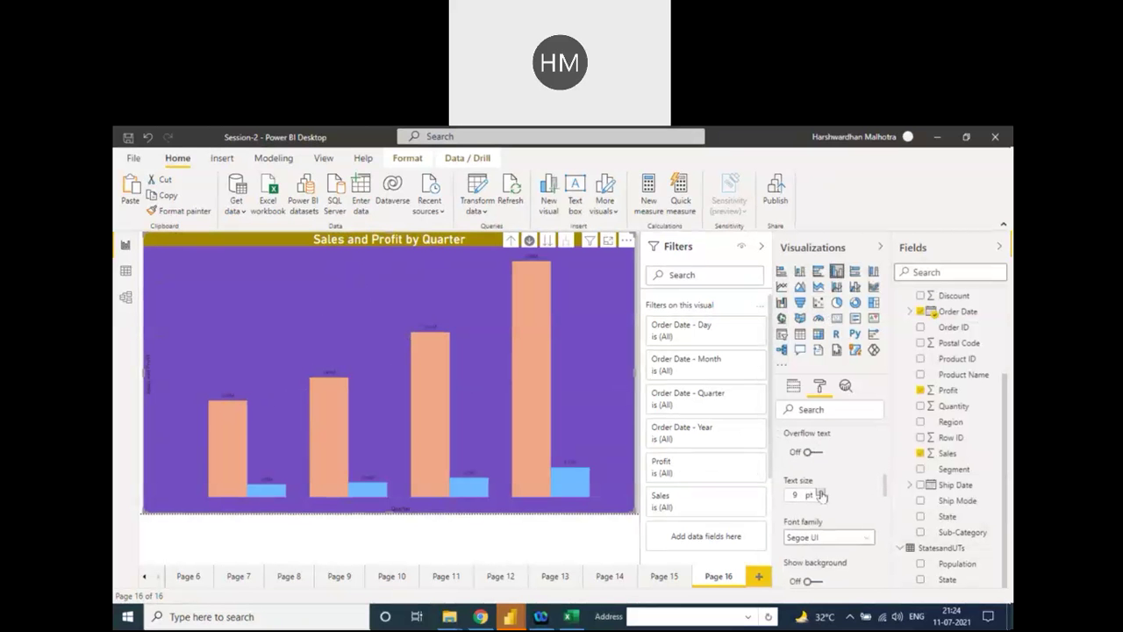
click(822, 493)
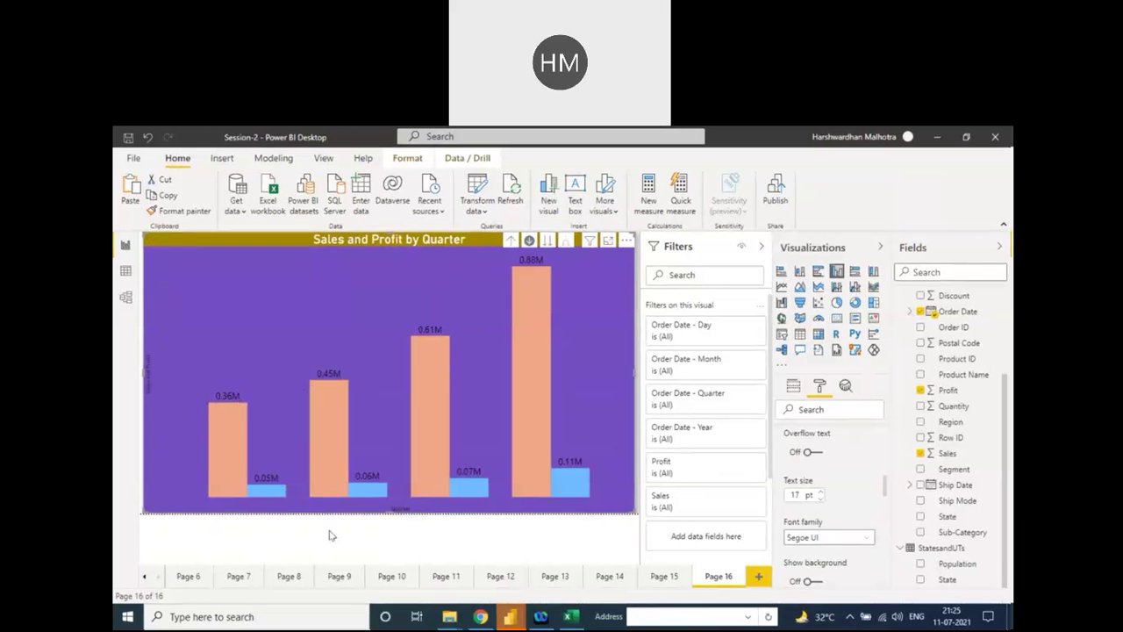
Step: Review the report pages from Page 1 through to the Sub-Category table on Page 12
click(145, 577)
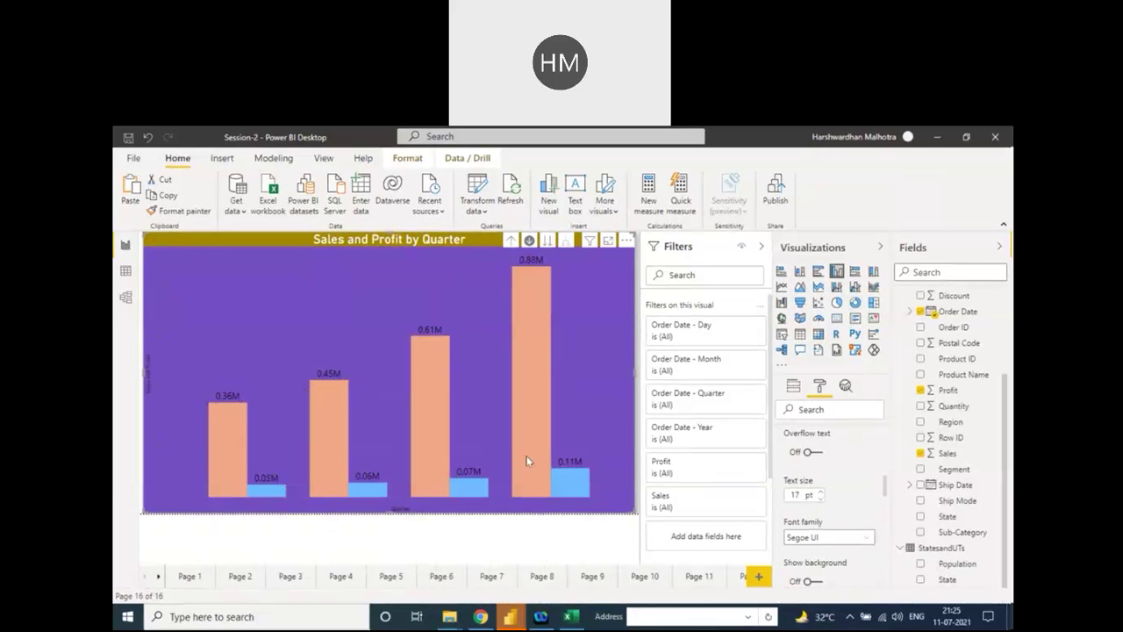
click(186, 577)
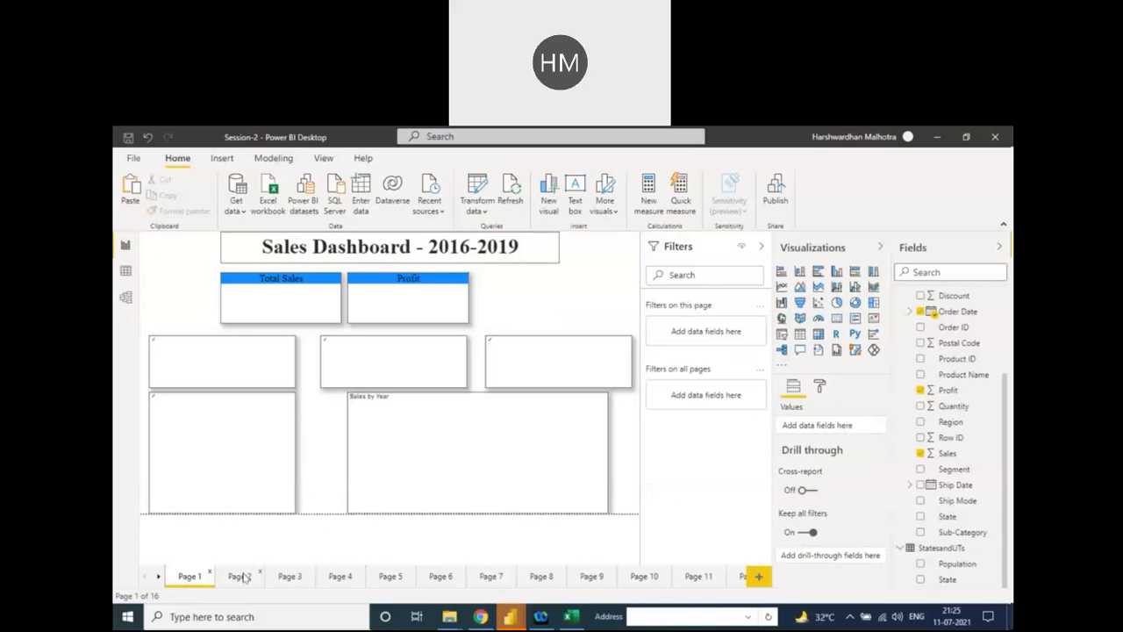
click(239, 577)
click(292, 577)
click(340, 577)
click(390, 577)
click(449, 581)
click(509, 580)
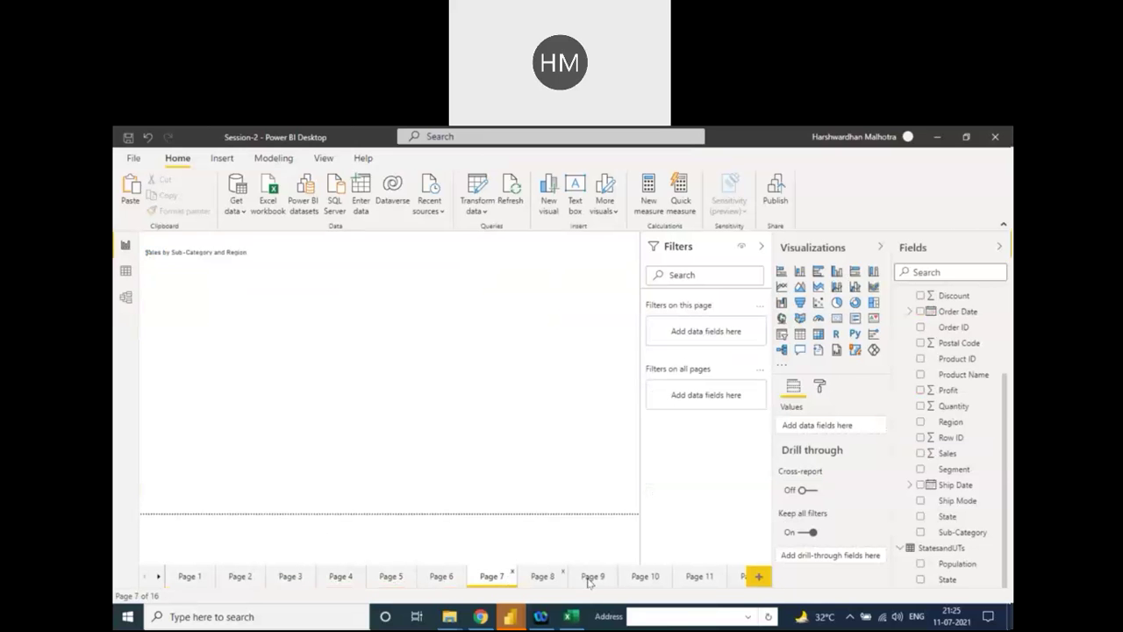
click(577, 583)
click(702, 584)
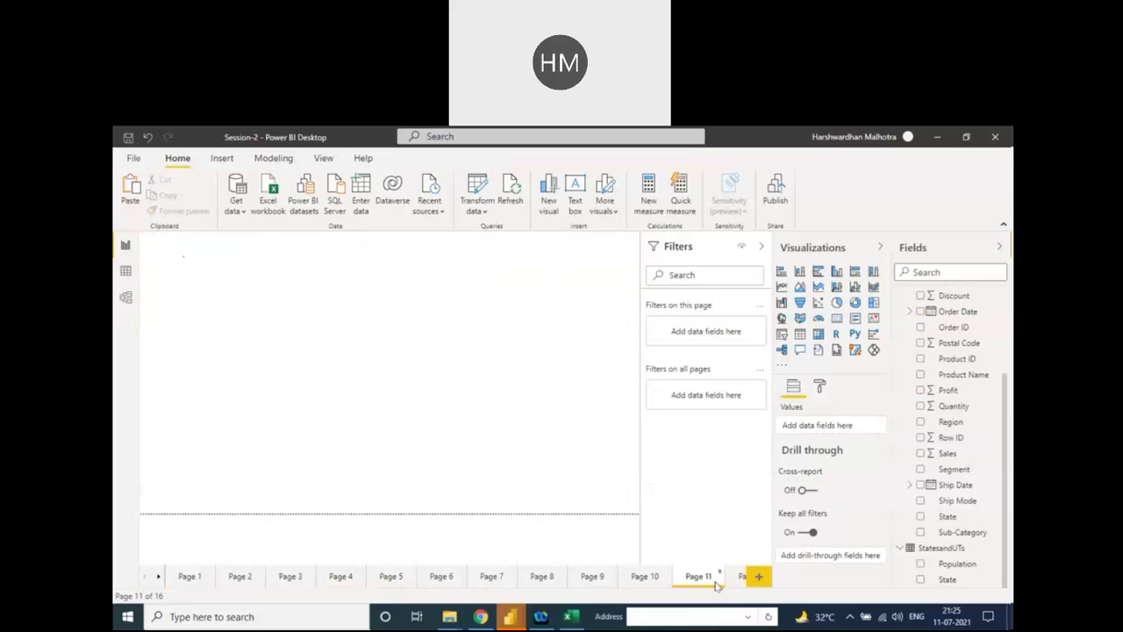
click(742, 581)
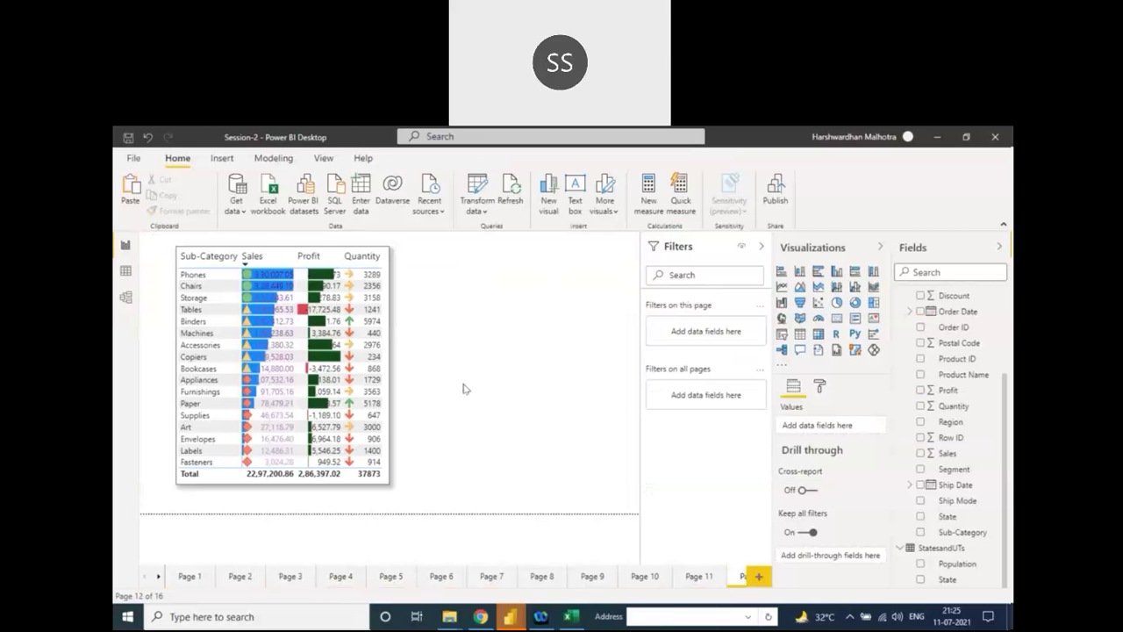
Step: Browse the KPIs category of the AppSource visuals without adding any, and close the gallery
click(784, 368)
click(816, 375)
key(Return)
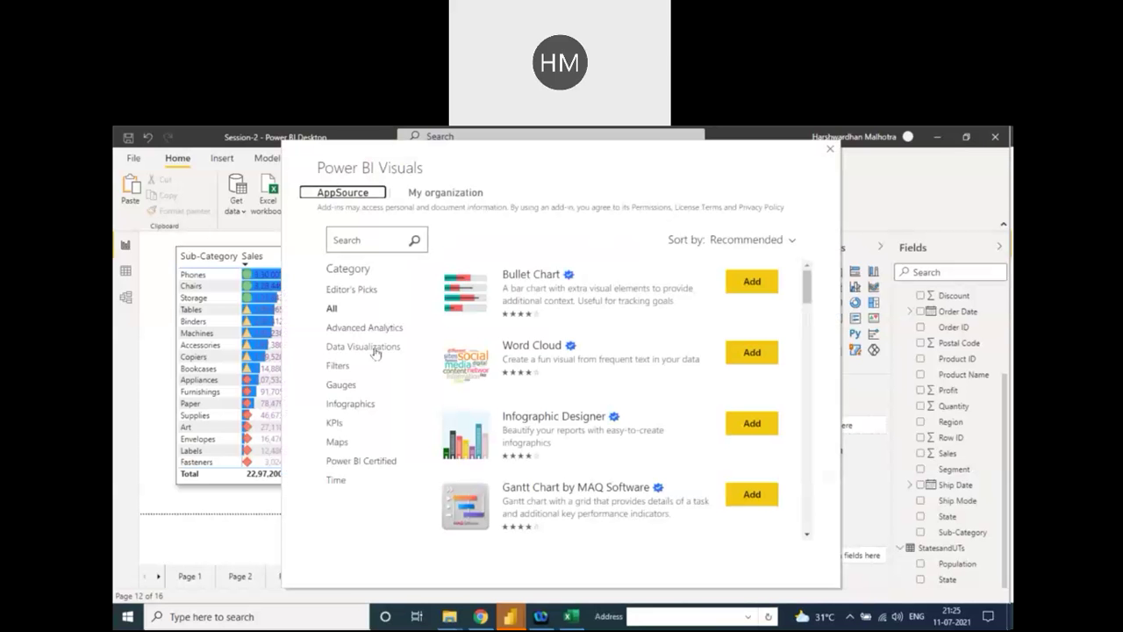
click(333, 423)
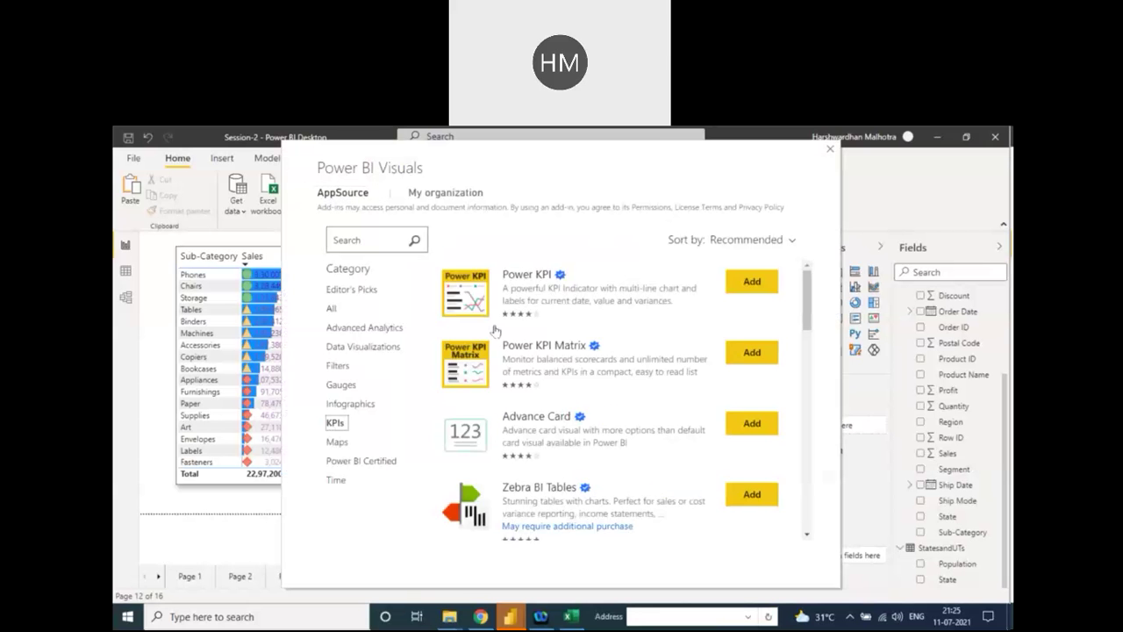
scroll(521, 371, down, 10)
scroll(537, 439, down, 6)
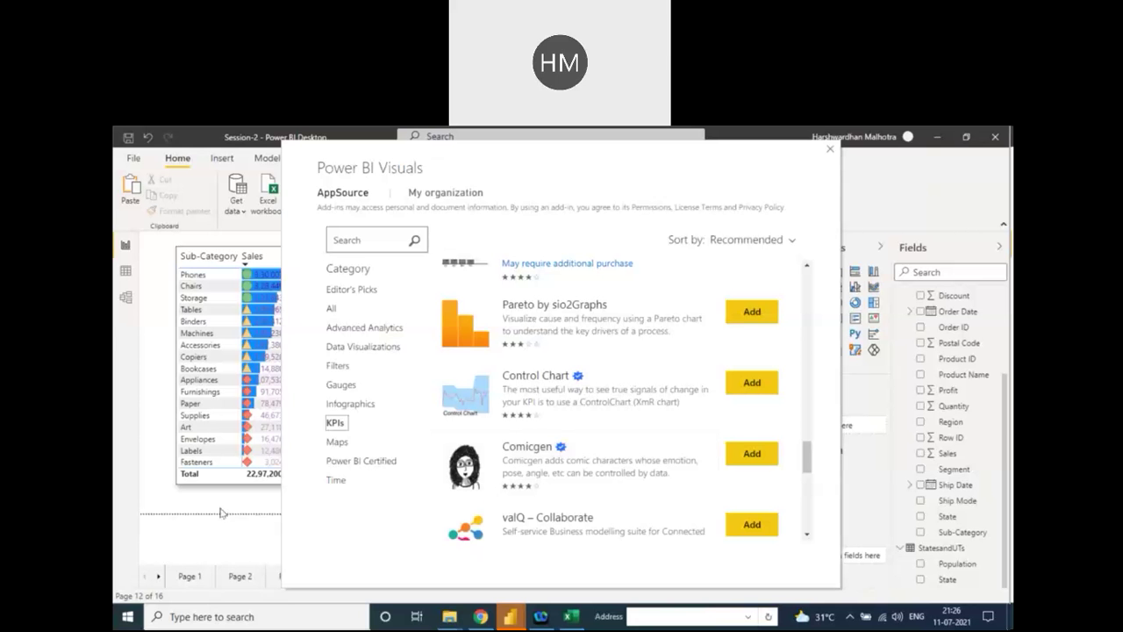
click(830, 149)
Step: Add a new blank report page and return to Page 16
click(759, 577)
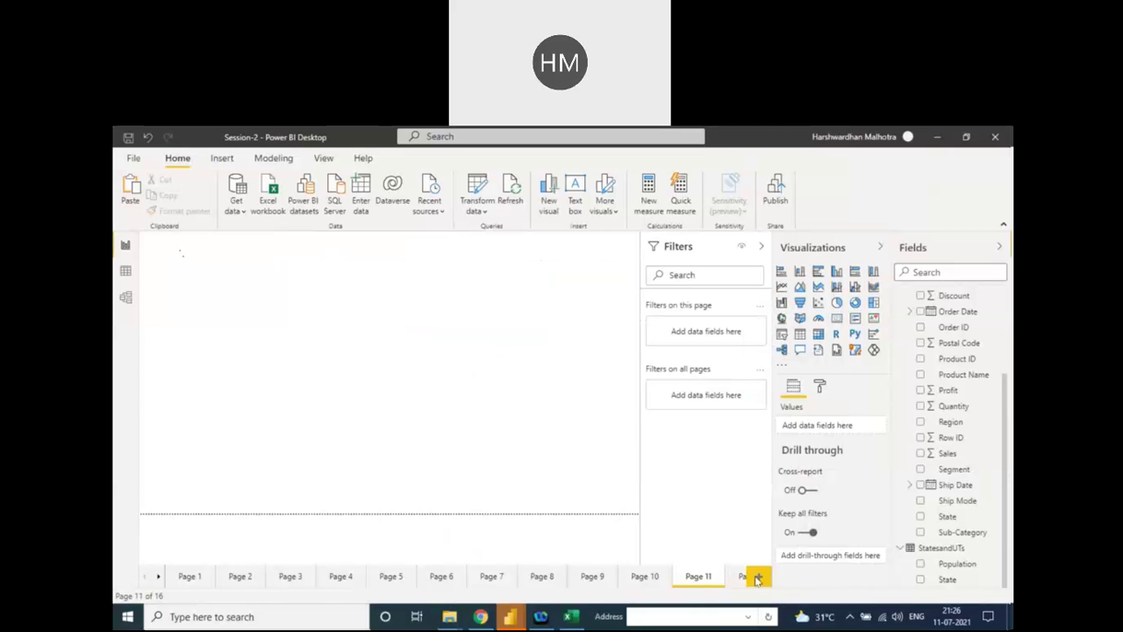
click(664, 575)
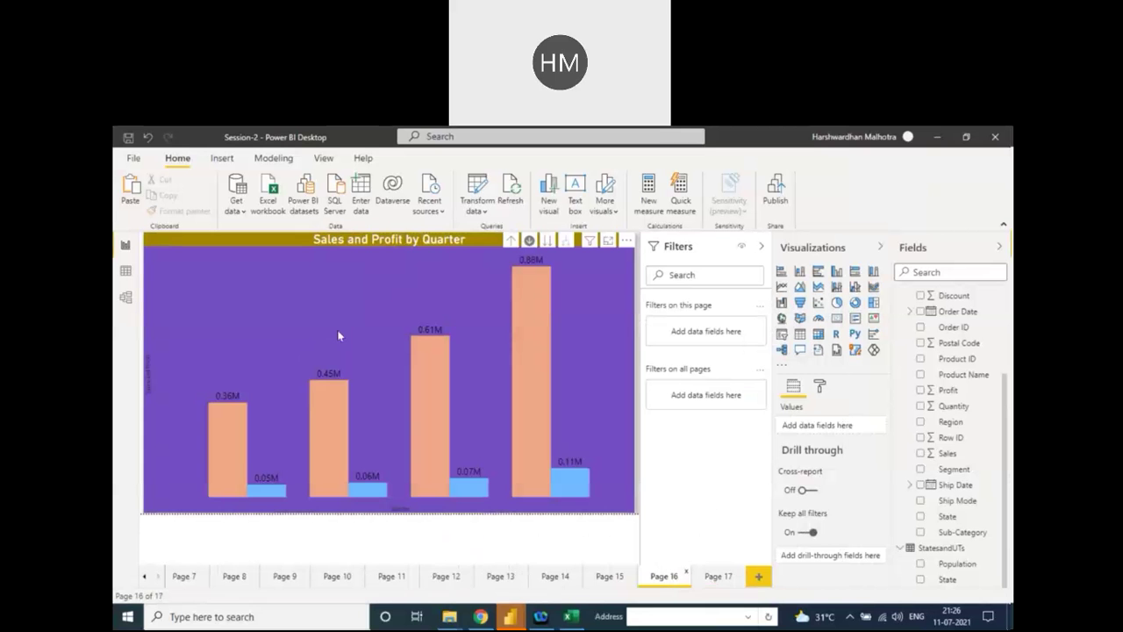
click(837, 303)
click(286, 264)
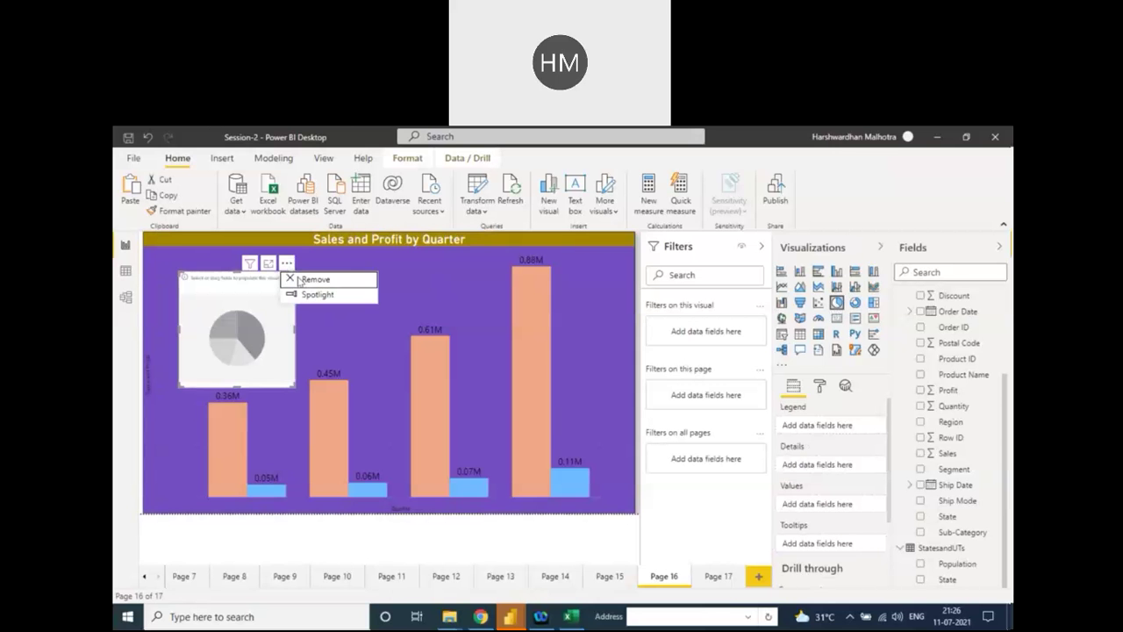
click(358, 279)
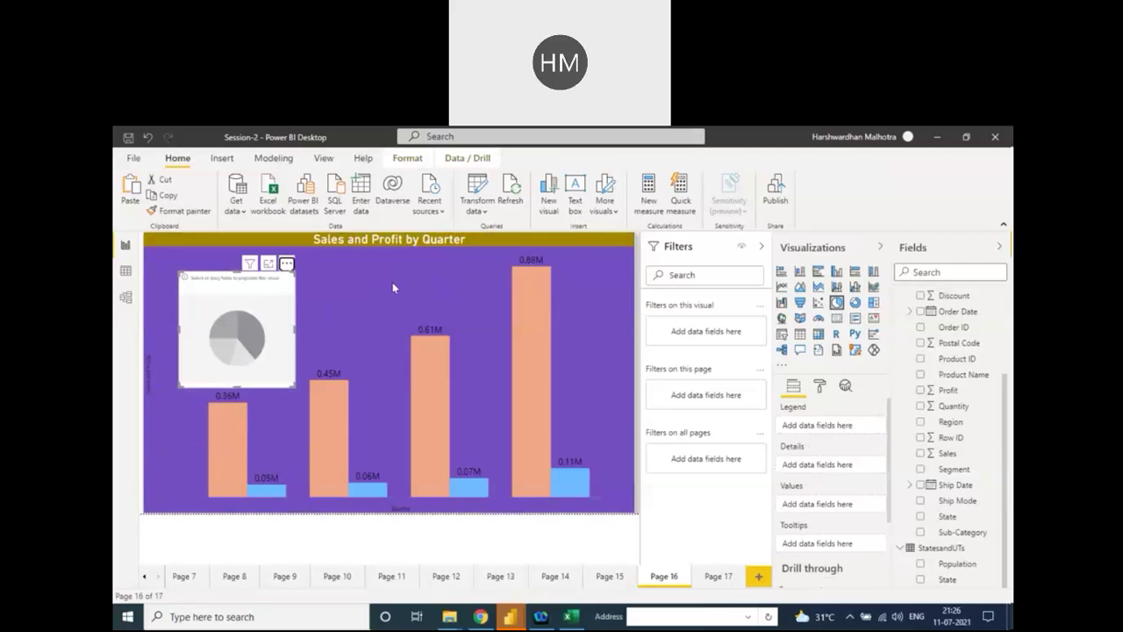
Step: Try the Sales and Profit by Quarter chart as a pie chart, and change it to a line and stacked column chart
click(396, 285)
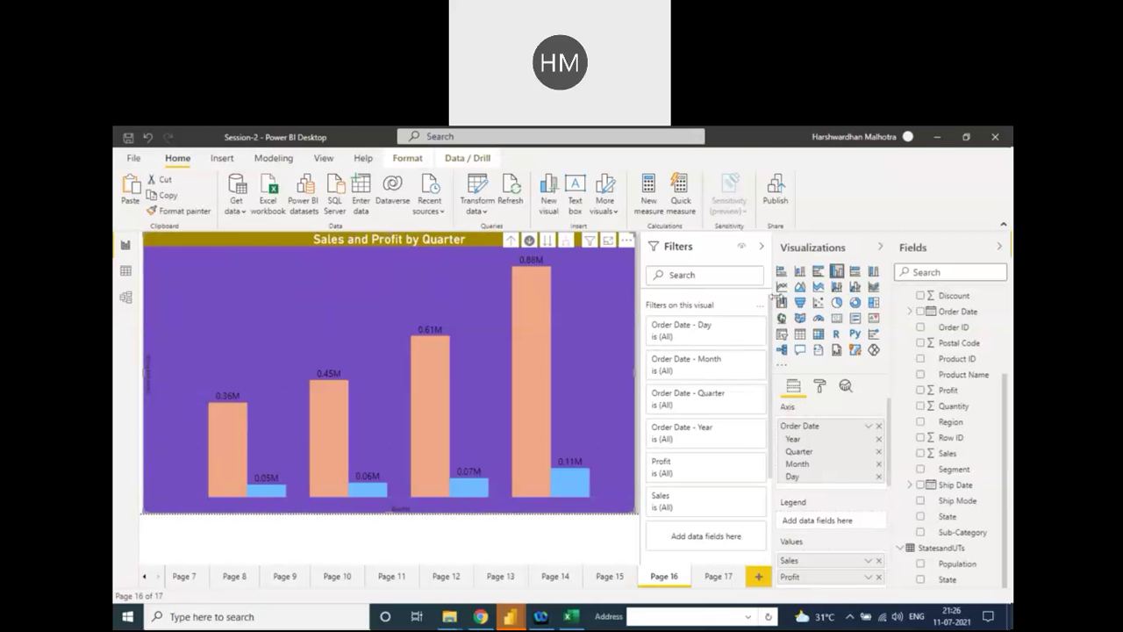
click(836, 304)
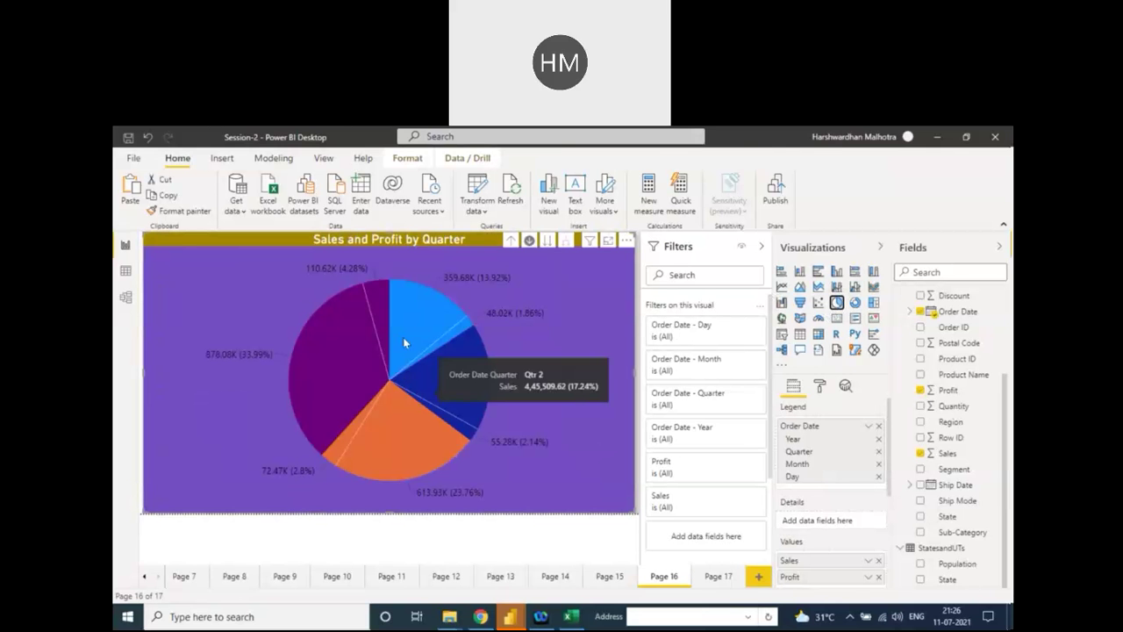
mouse_move(373, 344)
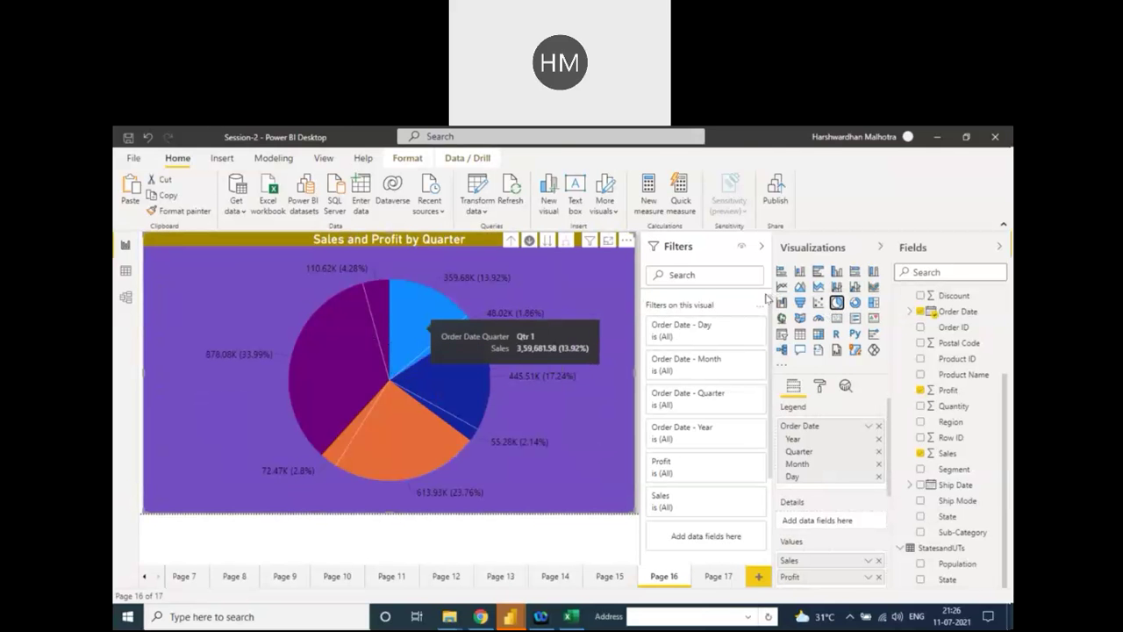
click(837, 287)
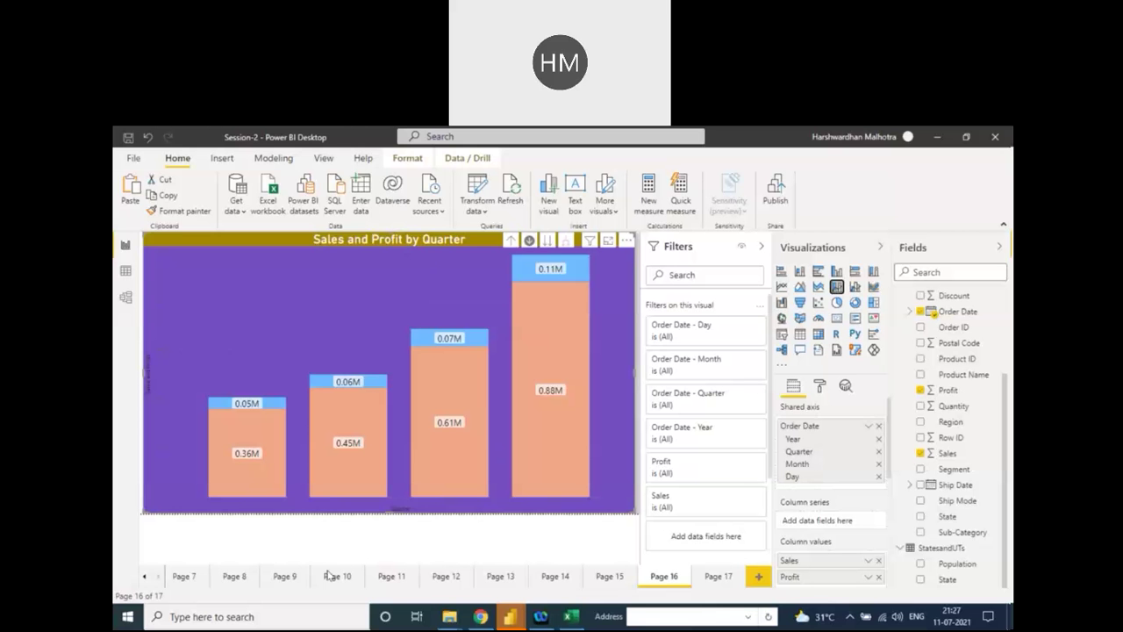
Step: Open the Sales Dashboard on Page 1 and look over the fields of the Orders table
click(191, 579)
click(146, 578)
click(147, 578)
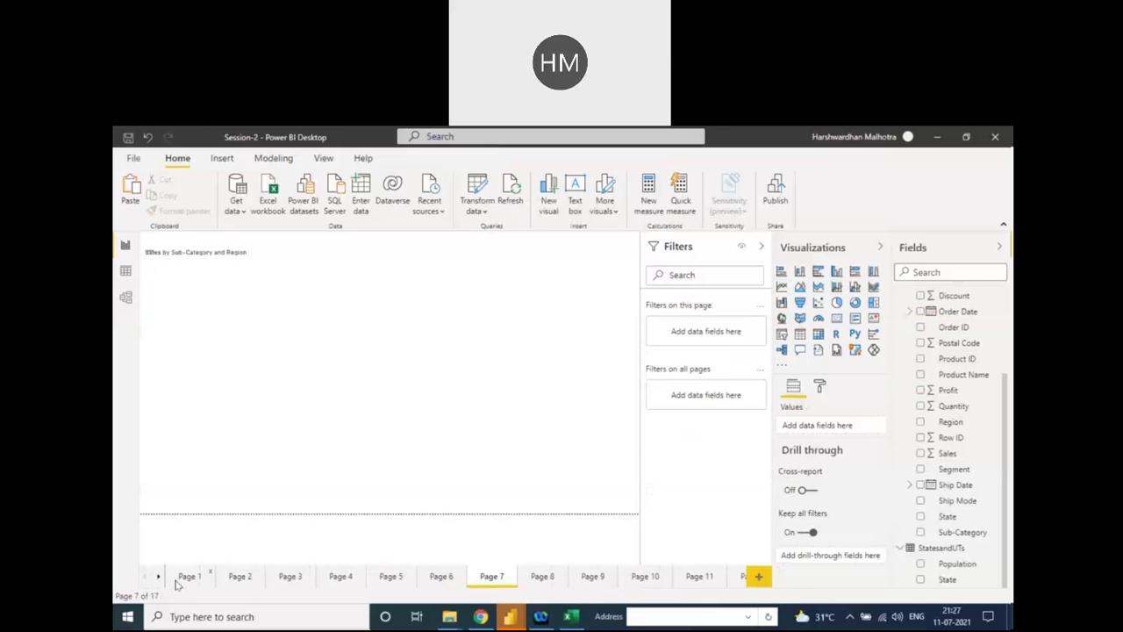
click(180, 579)
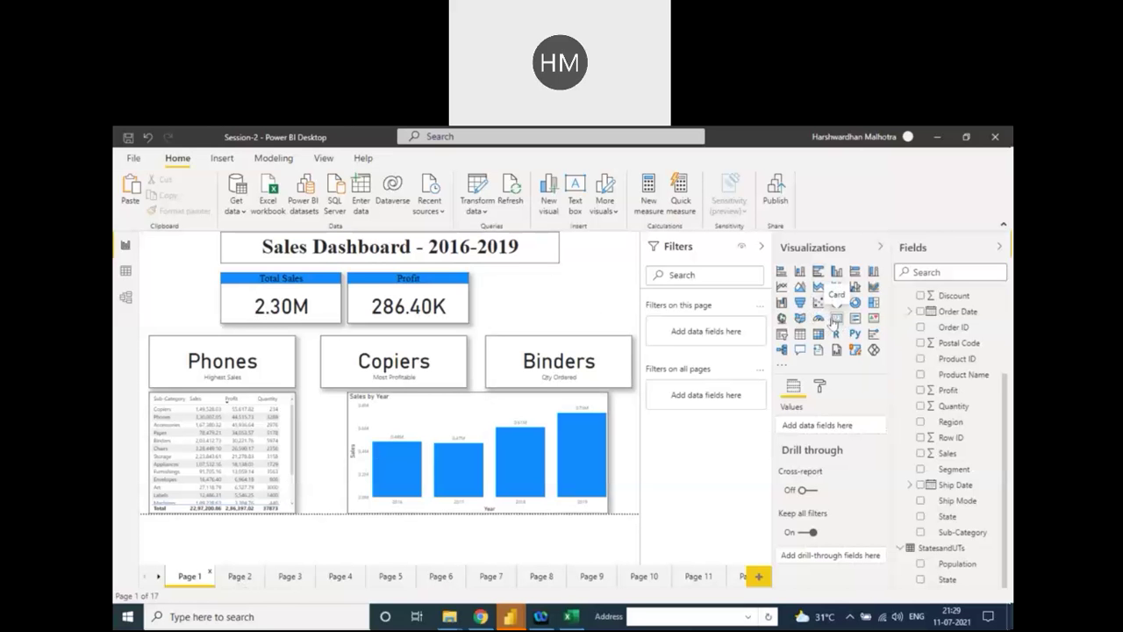
scroll(955, 418, up, 3)
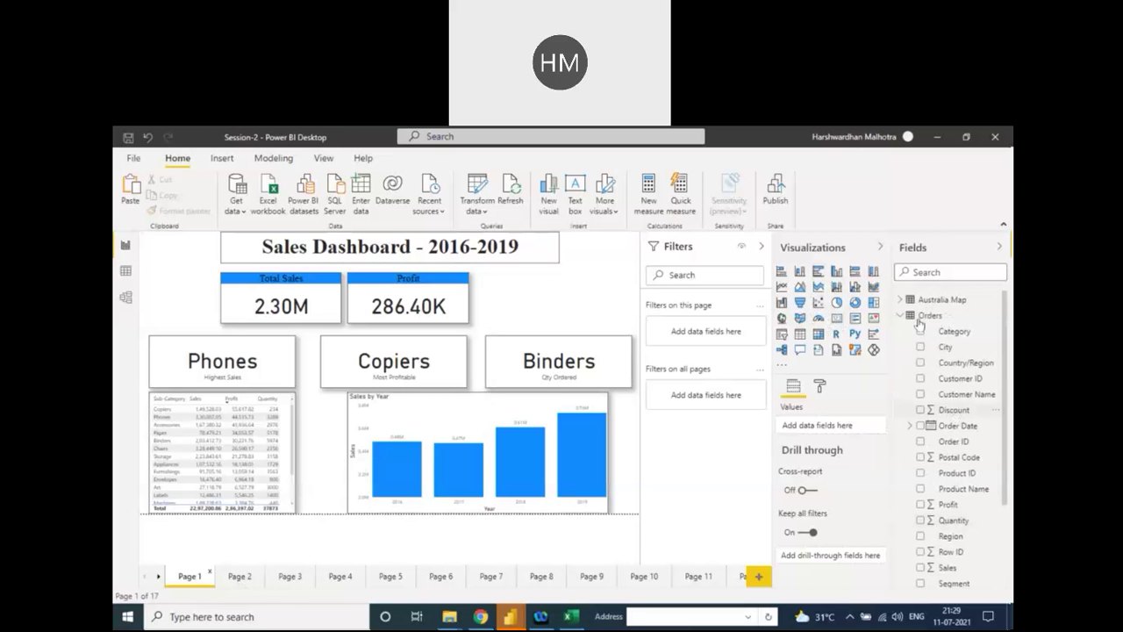
scroll(947, 438, down, 3)
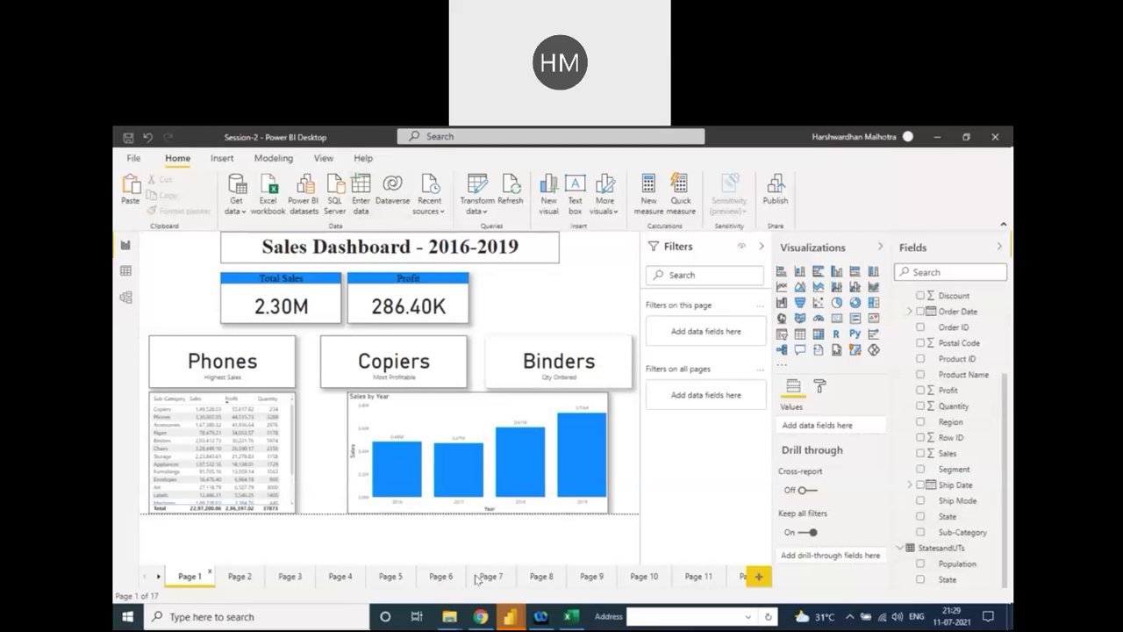
Step: Check the State and UTs of India and Sample - Superstore workbooks in File Explorer's Sesson -2 folder, and return to Power BI
click(448, 616)
click(272, 211)
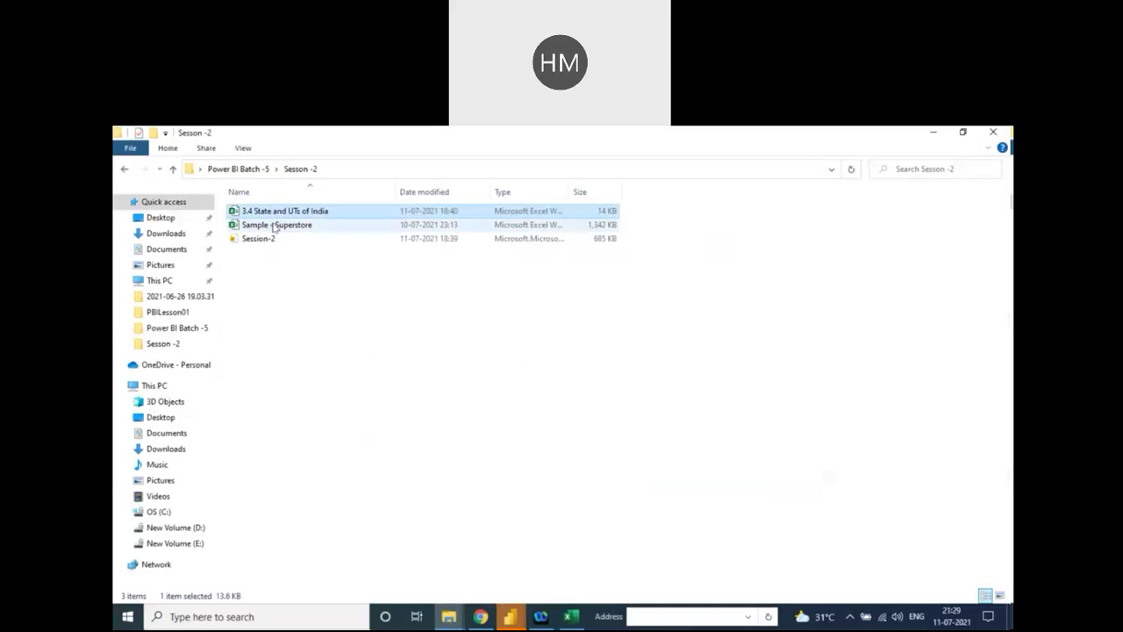
click(272, 226)
click(311, 215)
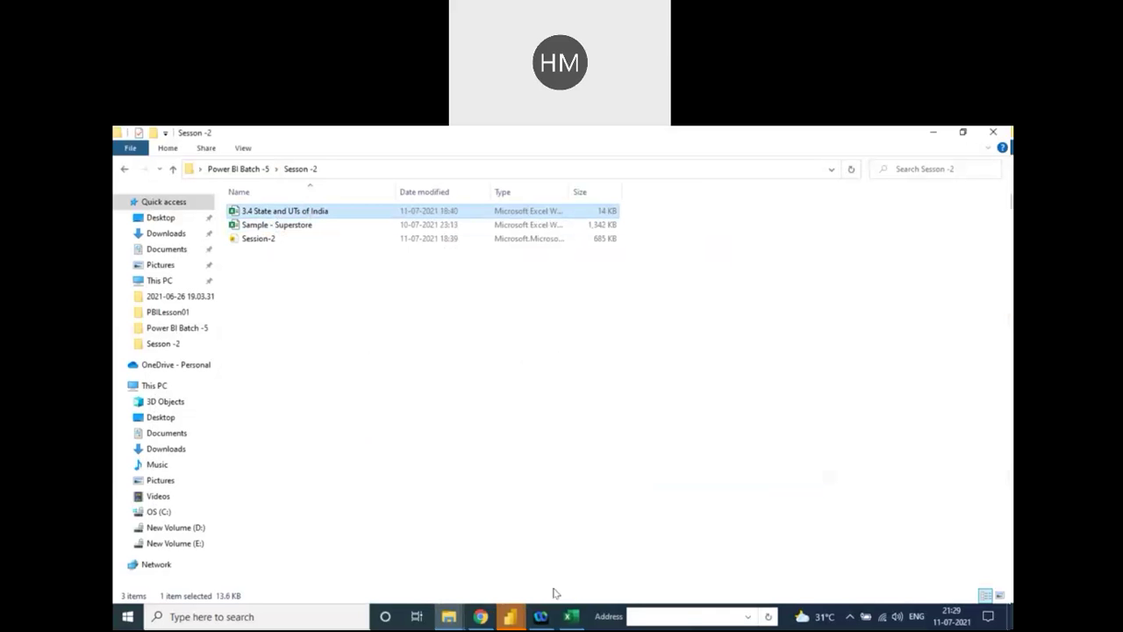
mouse_move(519, 619)
click(639, 535)
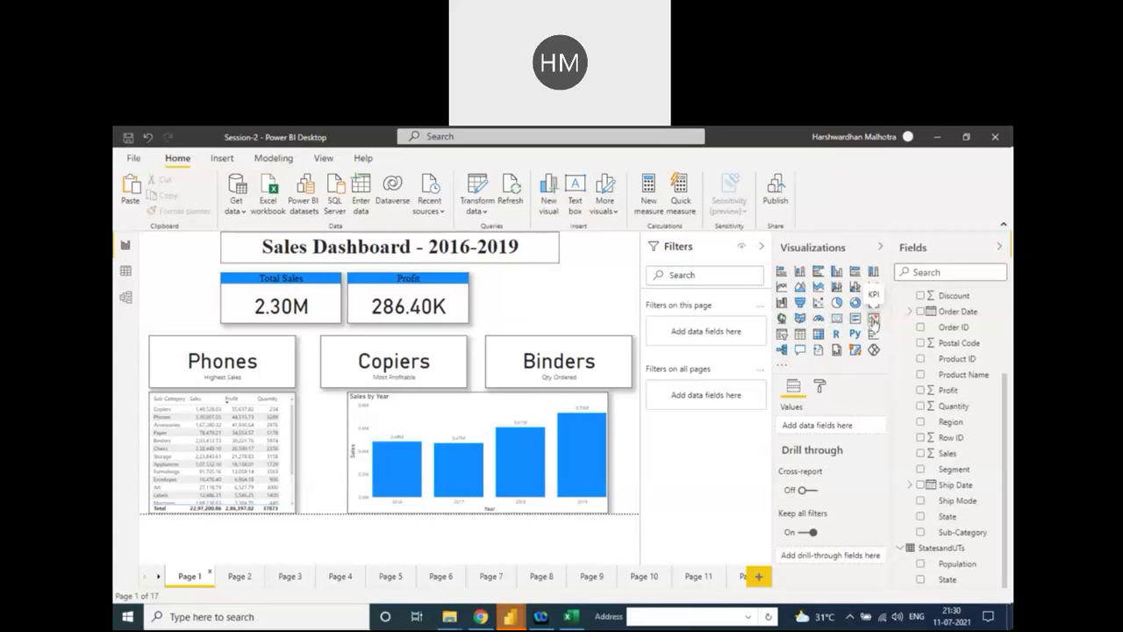
Step: Switch to the Webex meetings window
click(543, 616)
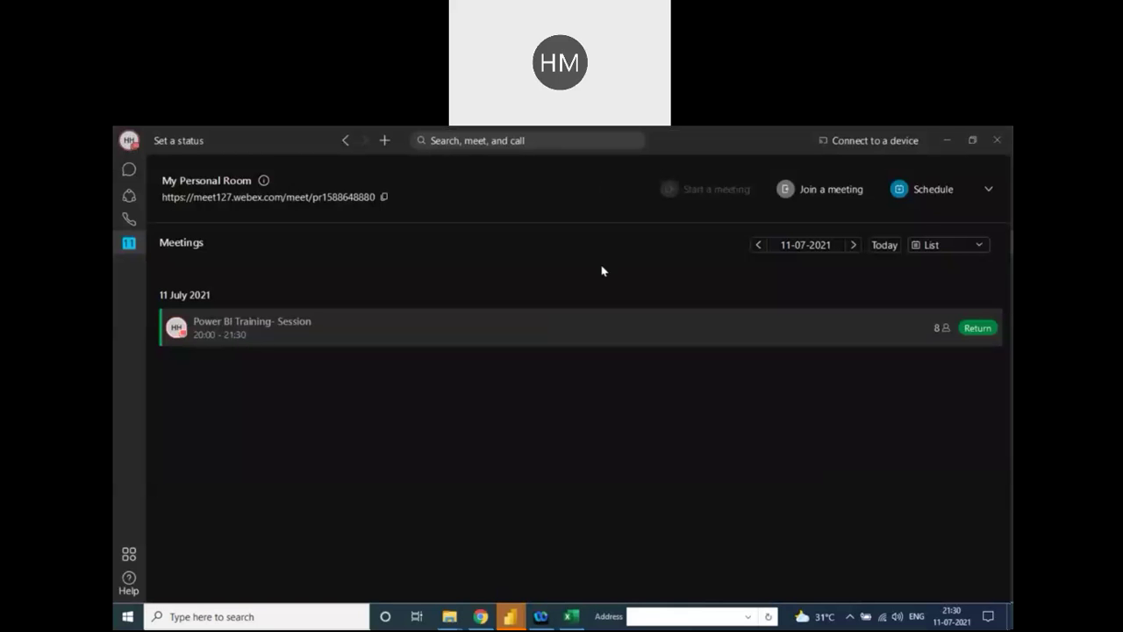